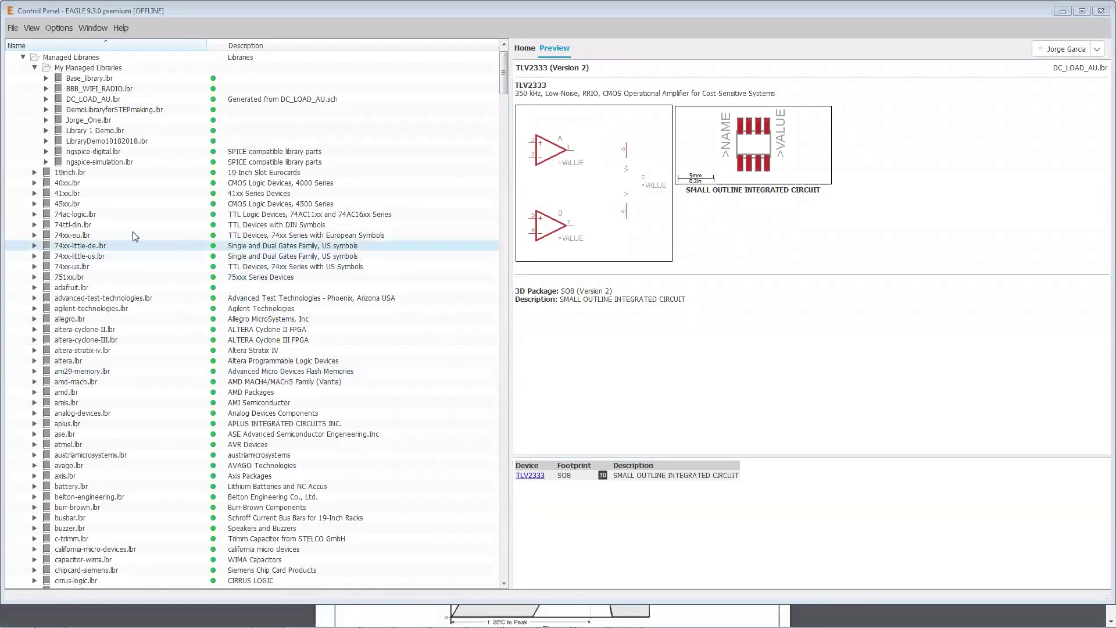
Save the new untitled library in the eagle libraries folder as Webinar01242019
mouse_move(519, 617)
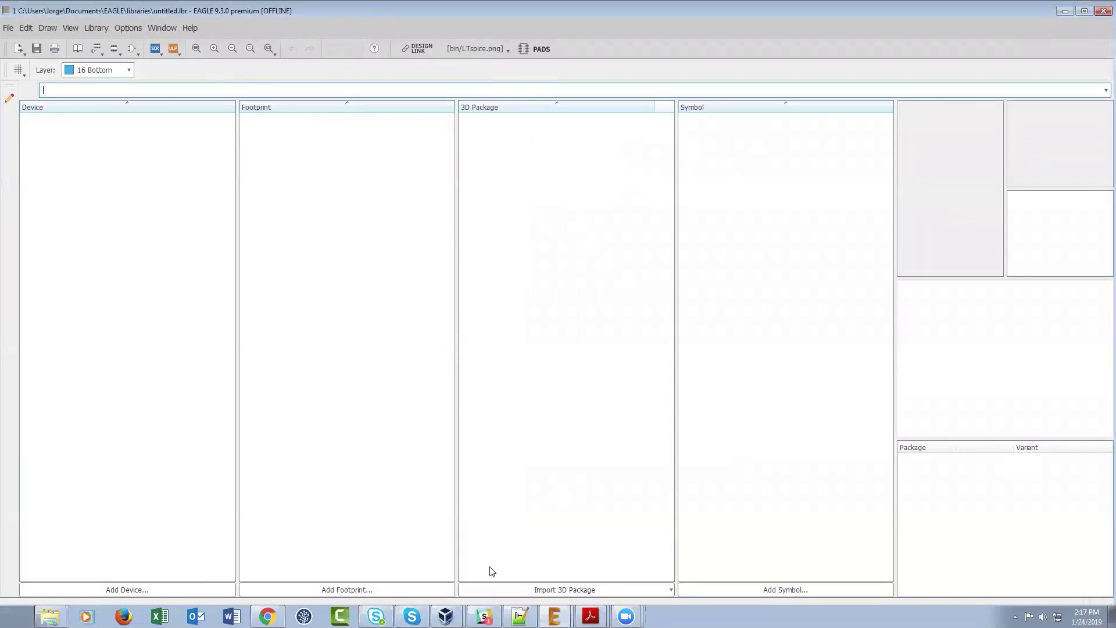
left_click(554, 616)
left_click(504, 567)
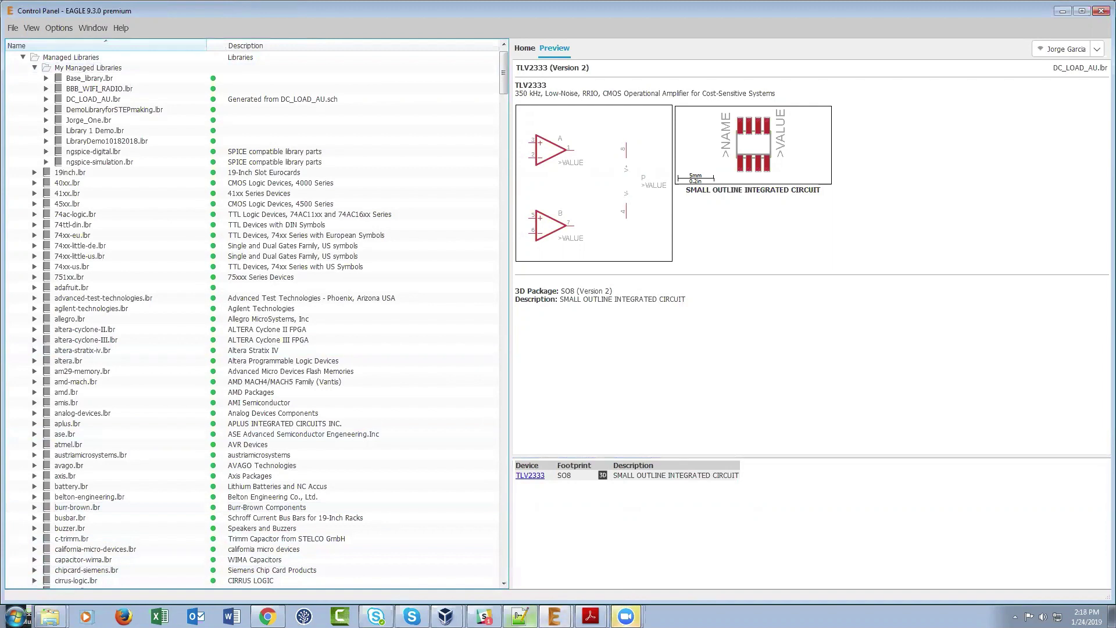
left_click(554, 616)
left_click(536, 591)
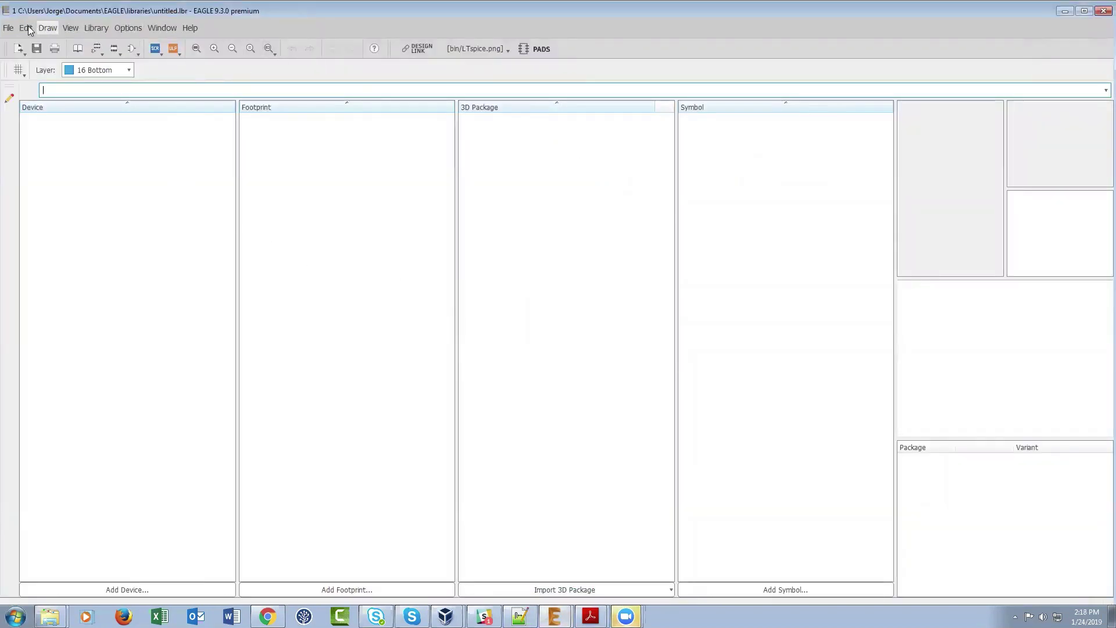
left_click(9, 28)
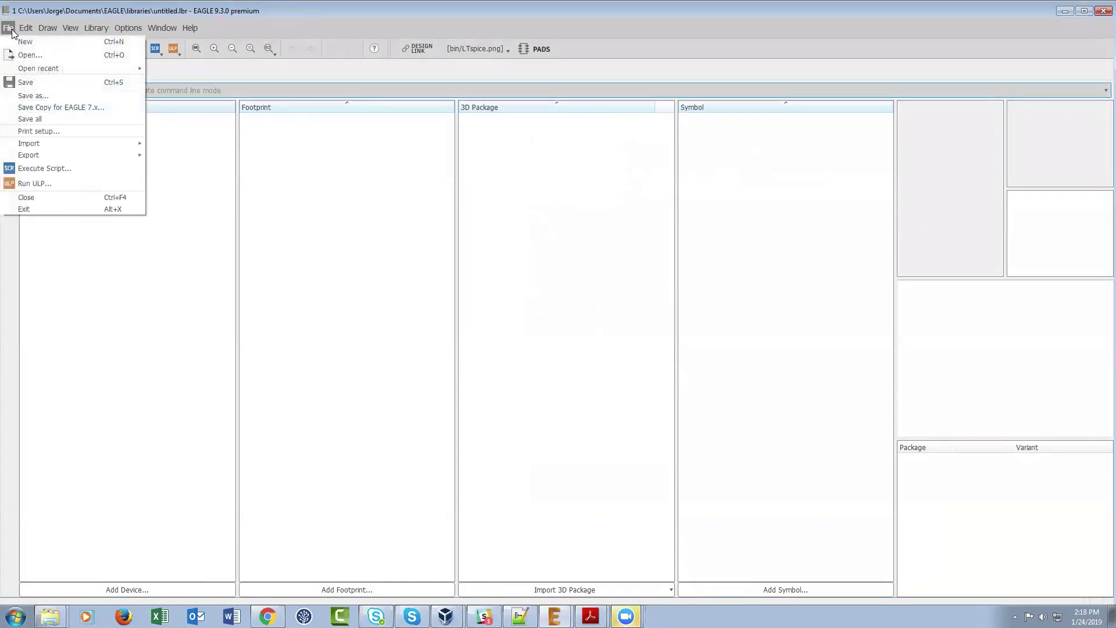
left_click(62, 81)
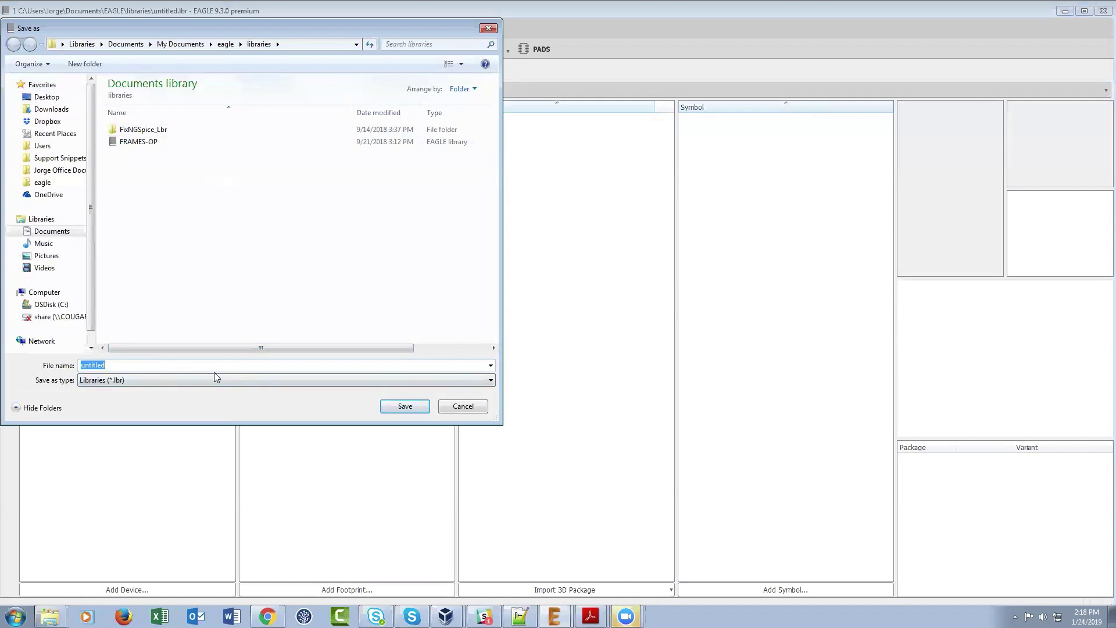
key("BackSpace")
type("Webinar01242019")
left_click(401, 405)
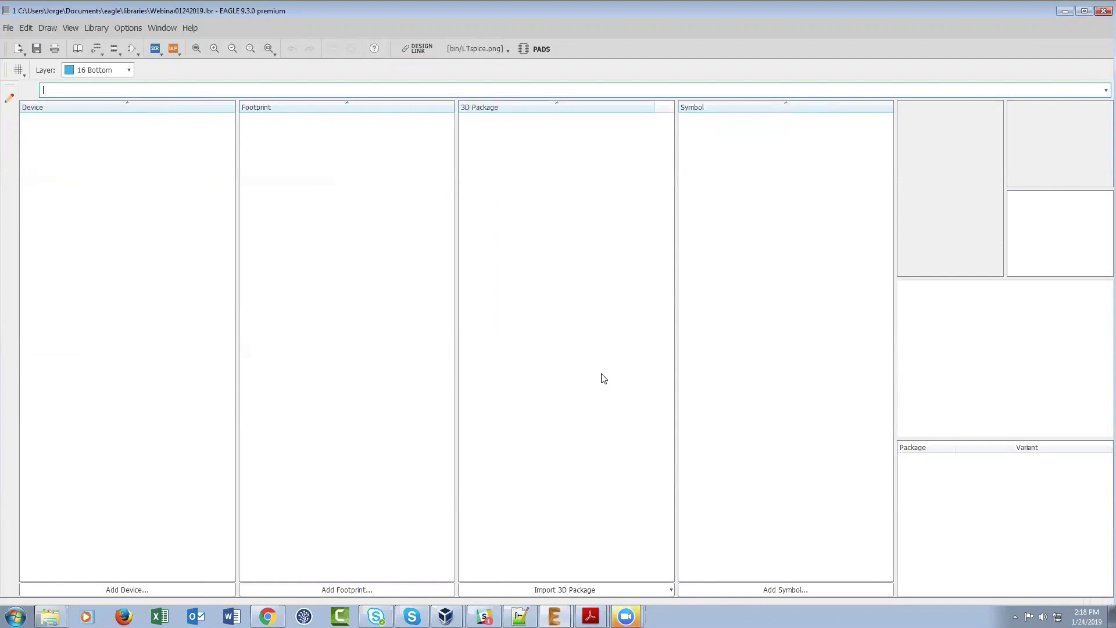
Open the package generators for importing a 3D package into the library and browse to the QFP generator
left_click(665, 588)
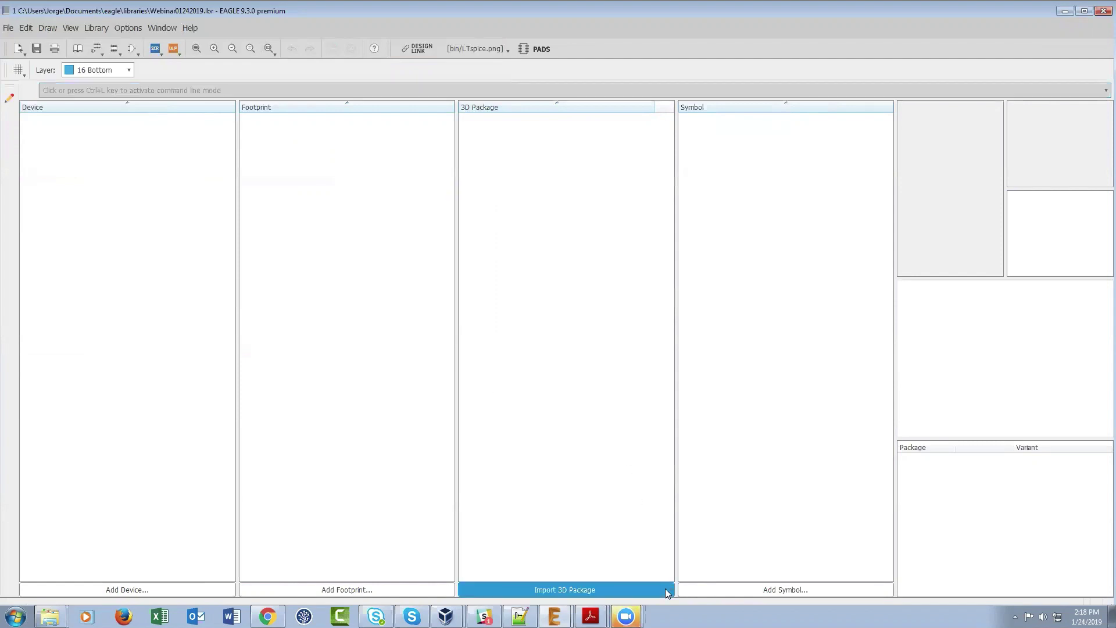
left_click(557, 575)
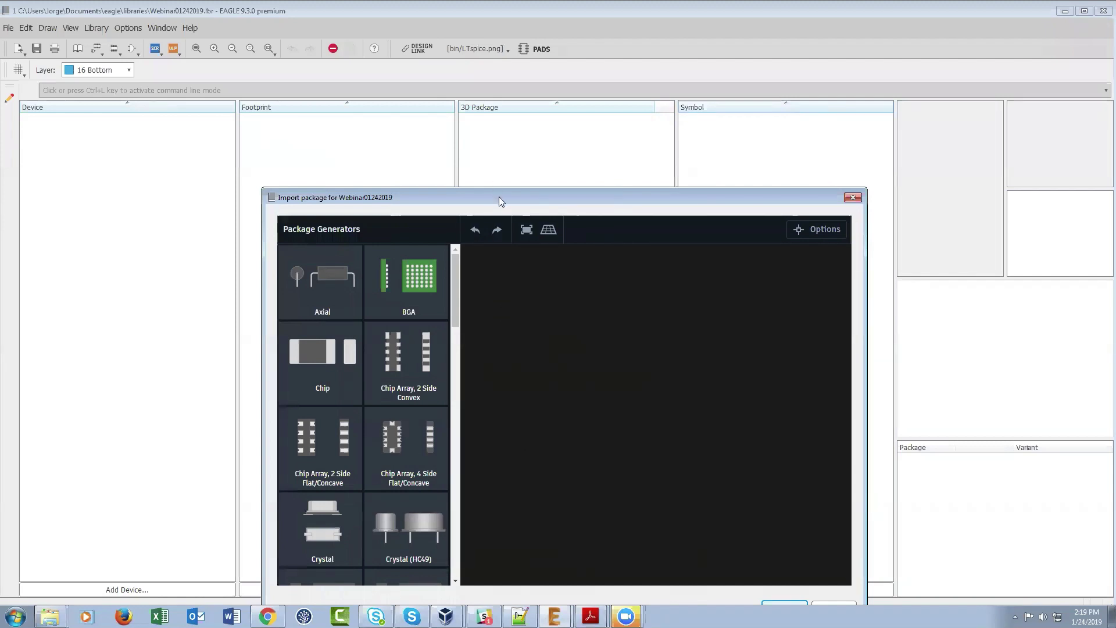
left_click_drag(497, 196, 345, 78)
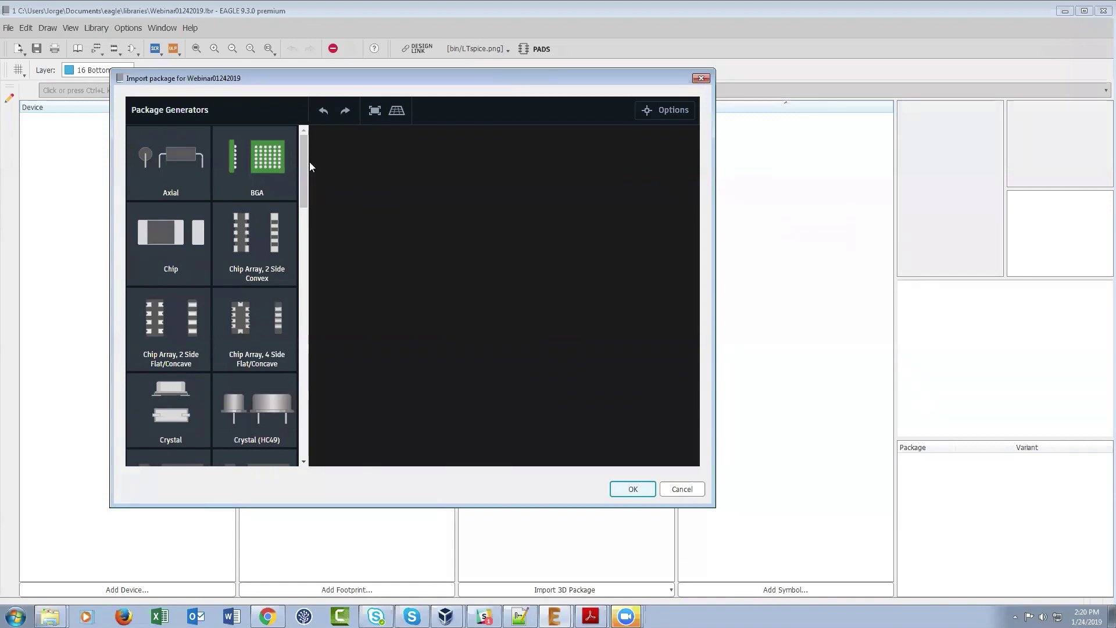
scroll(304, 166, "down", 1)
left_click_drag(305, 182, 310, 315)
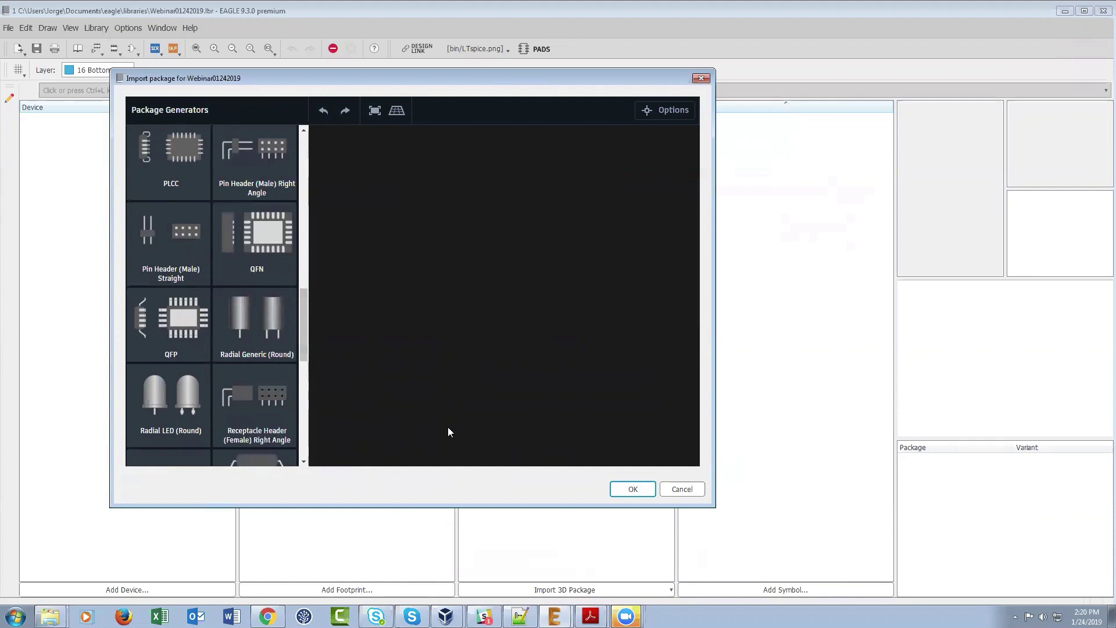
Switch to the STM32 Datasheet in Acrobat Reader and look up the LQFP32 package outline and mechanical data in section 7.6
left_click(591, 616)
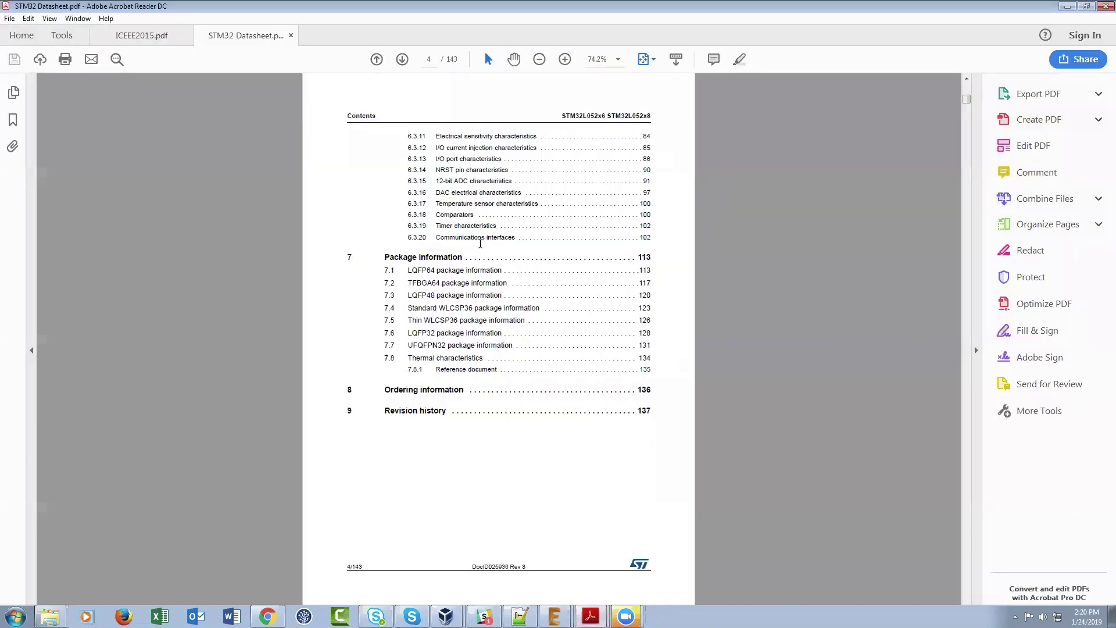
left_click(967, 87)
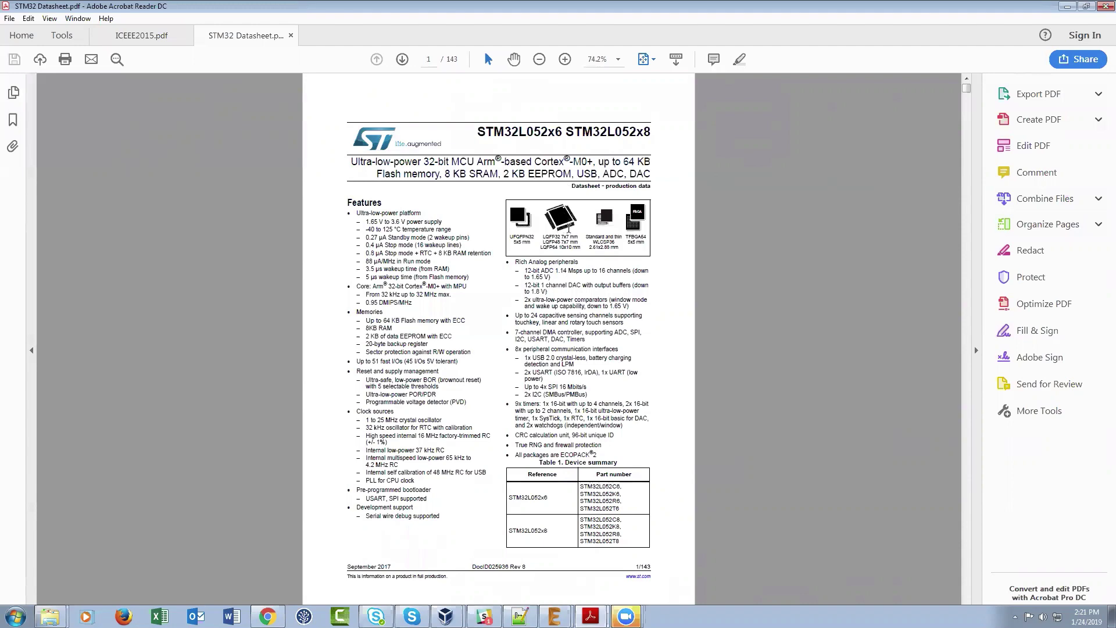
scroll(563, 229, "down", 9)
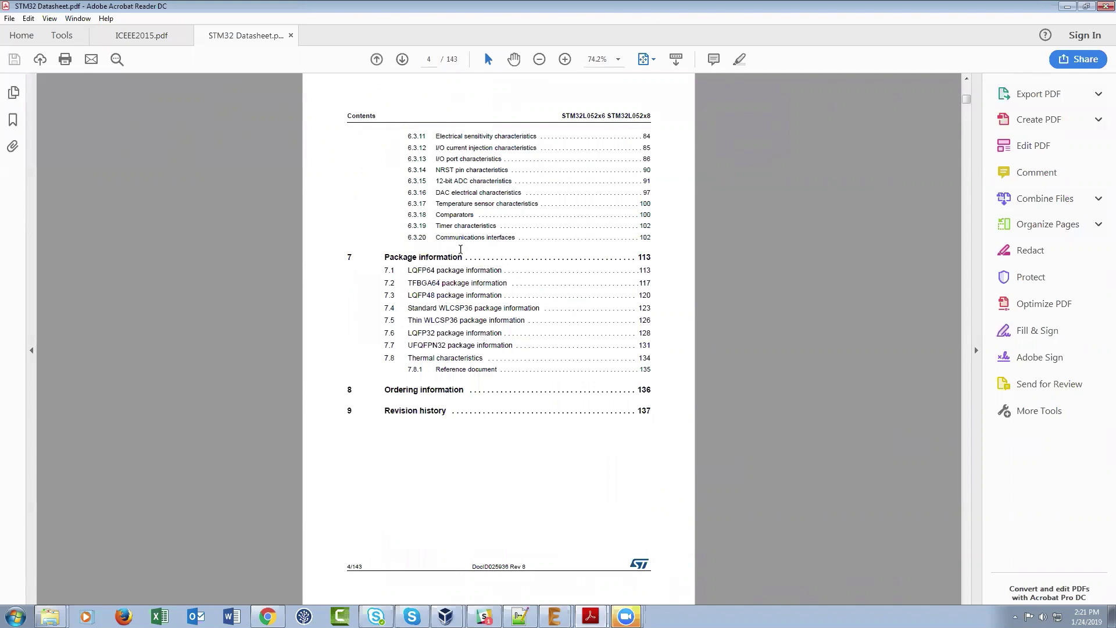
left_click(435, 335)
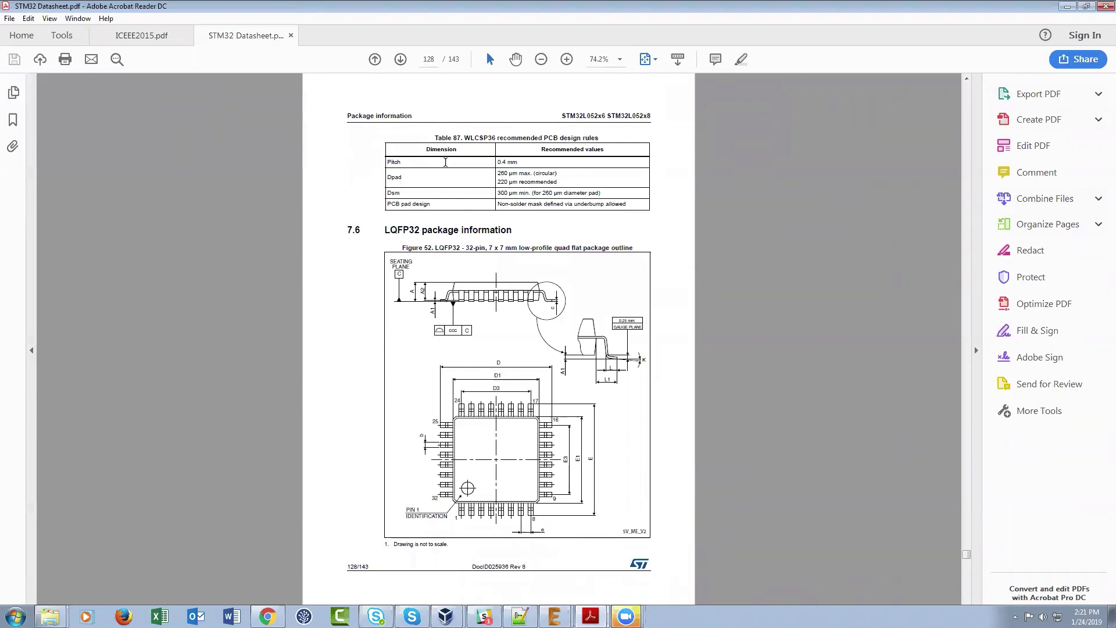
scroll(515, 244, "down", 1)
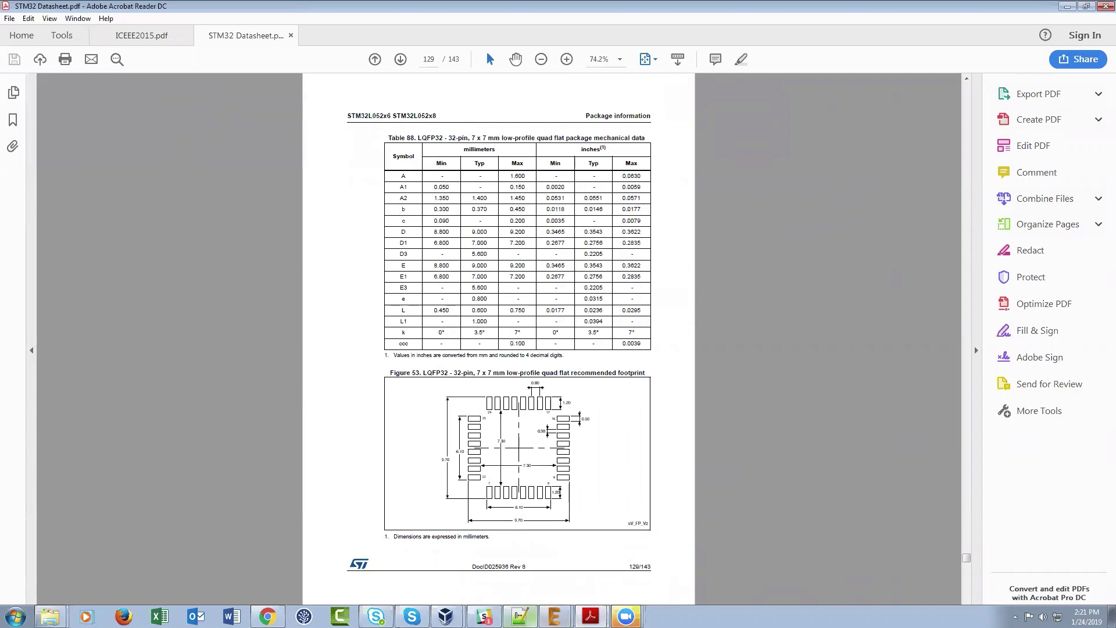
Return to EAGLE, choose the QFP generator, and set 8 pins on both the D side and the E side
mouse_move(554, 616)
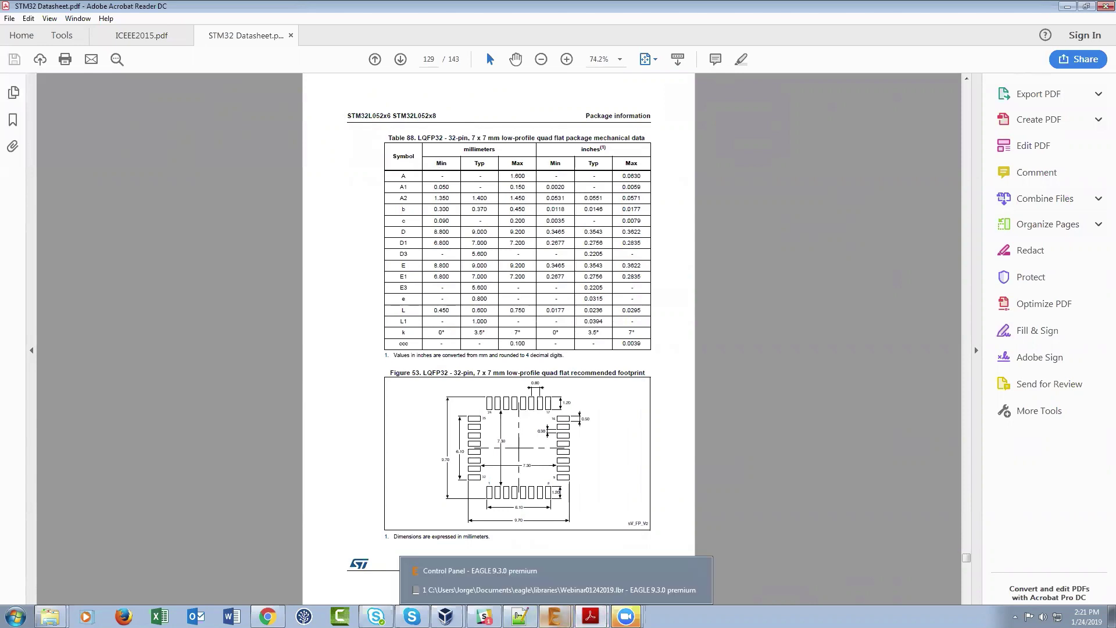
left_click(519, 589)
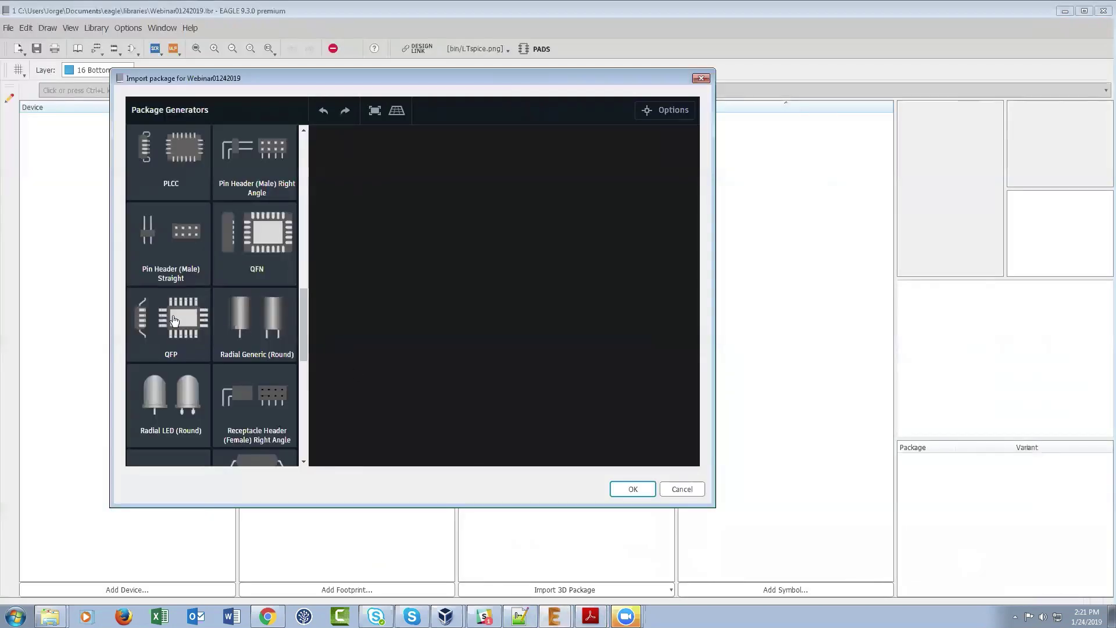
left_click(172, 319)
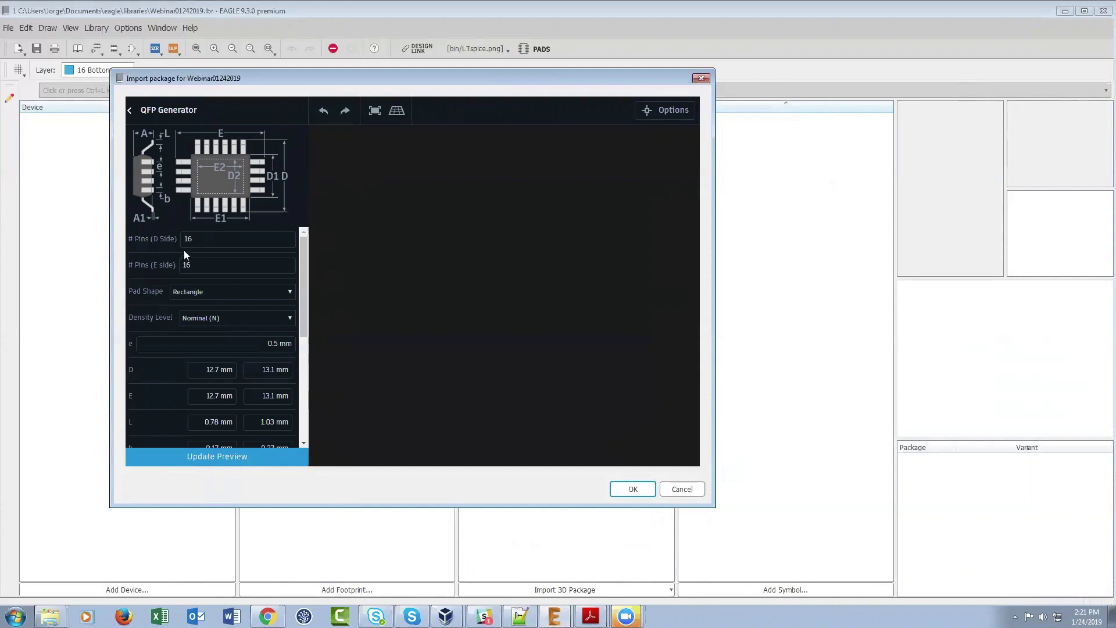
double_click(201, 243)
type("8")
key("BackSpace")
key("BackSpace")
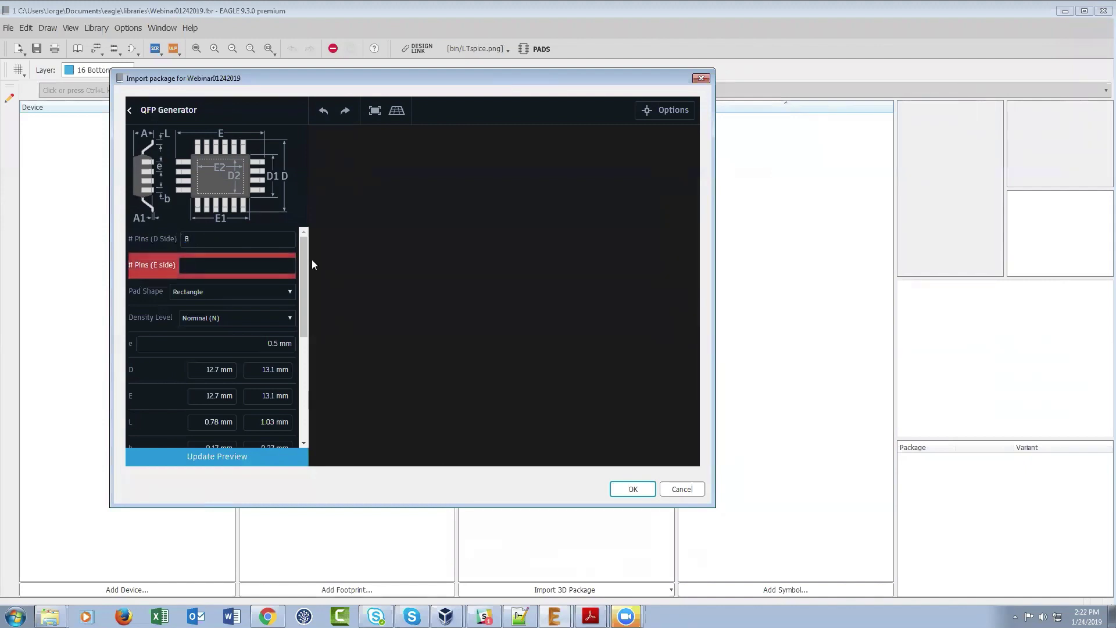
type("8")
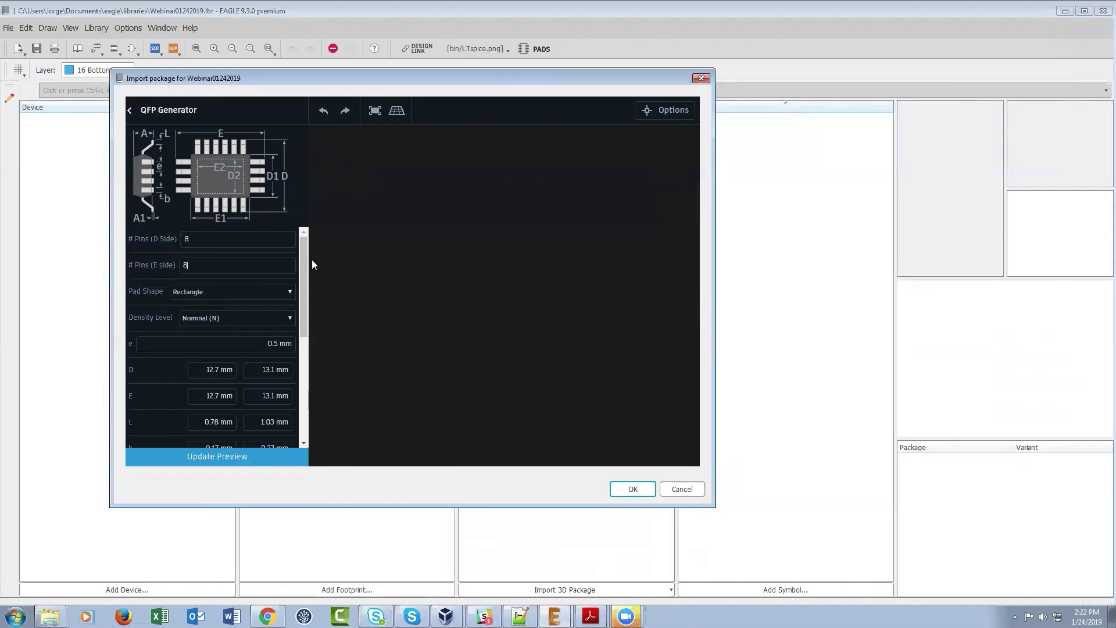
Try the Oblong pad shape and set the pad shape back to Rectangle
left_click(287, 294)
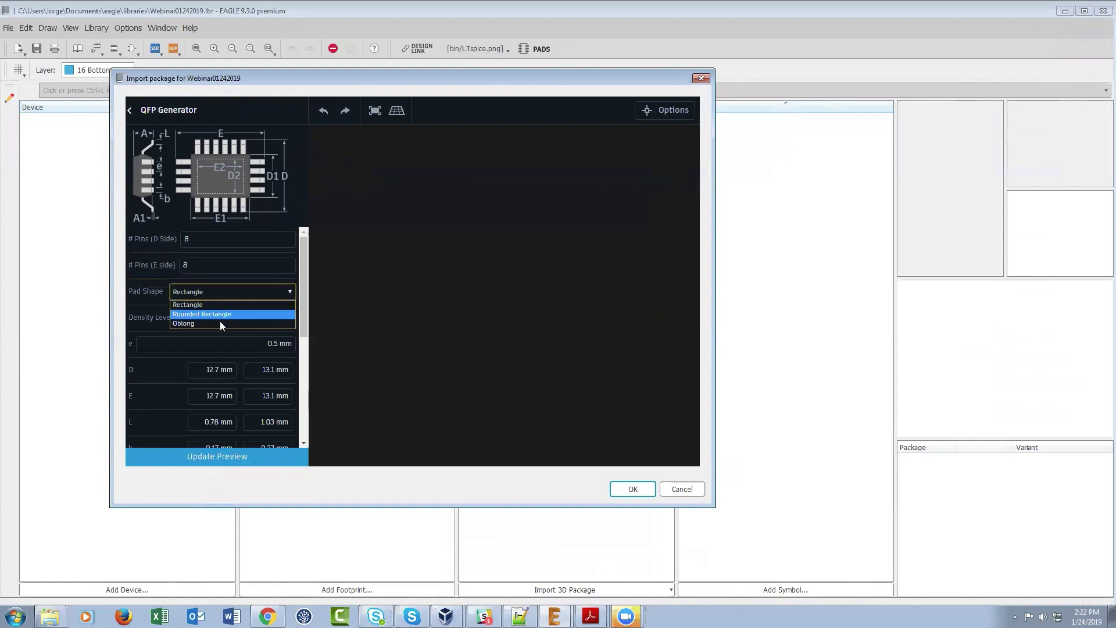
left_click(219, 324)
left_click(289, 292)
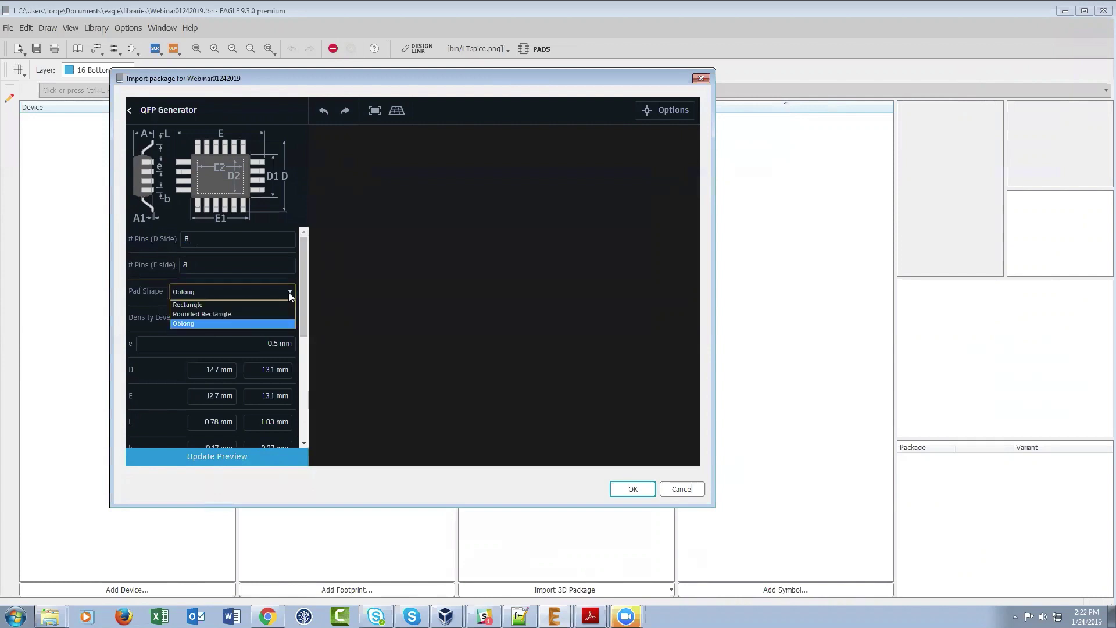
left_click(256, 305)
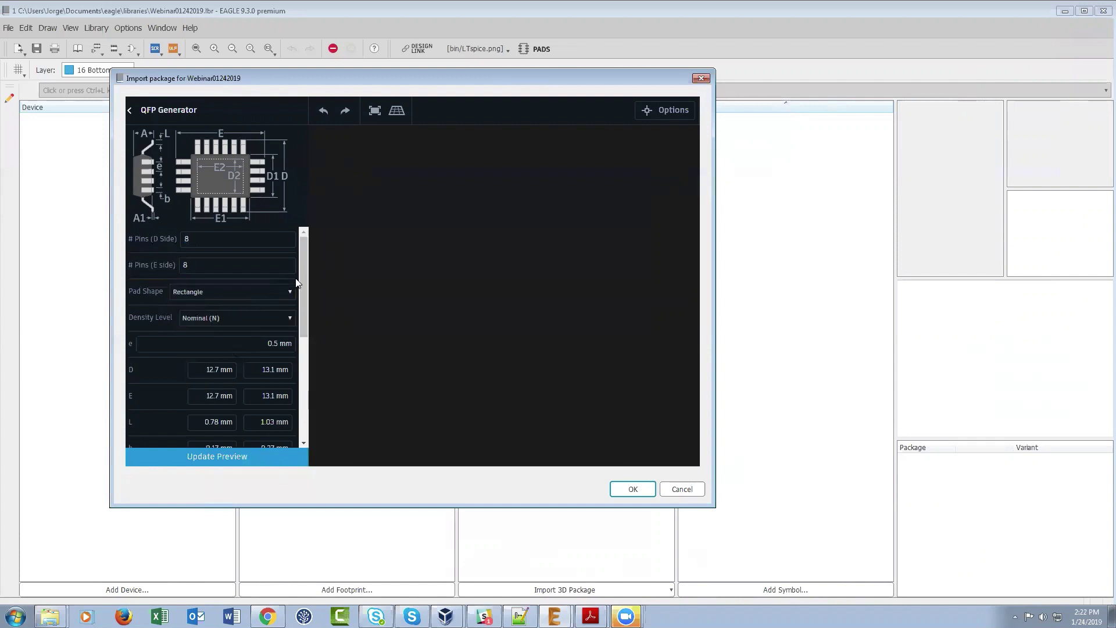
Compare the QFP generator's dimension fields with the symbols in the datasheet's LQFP32 mechanical data table
left_click_drag(302, 275, 305, 319)
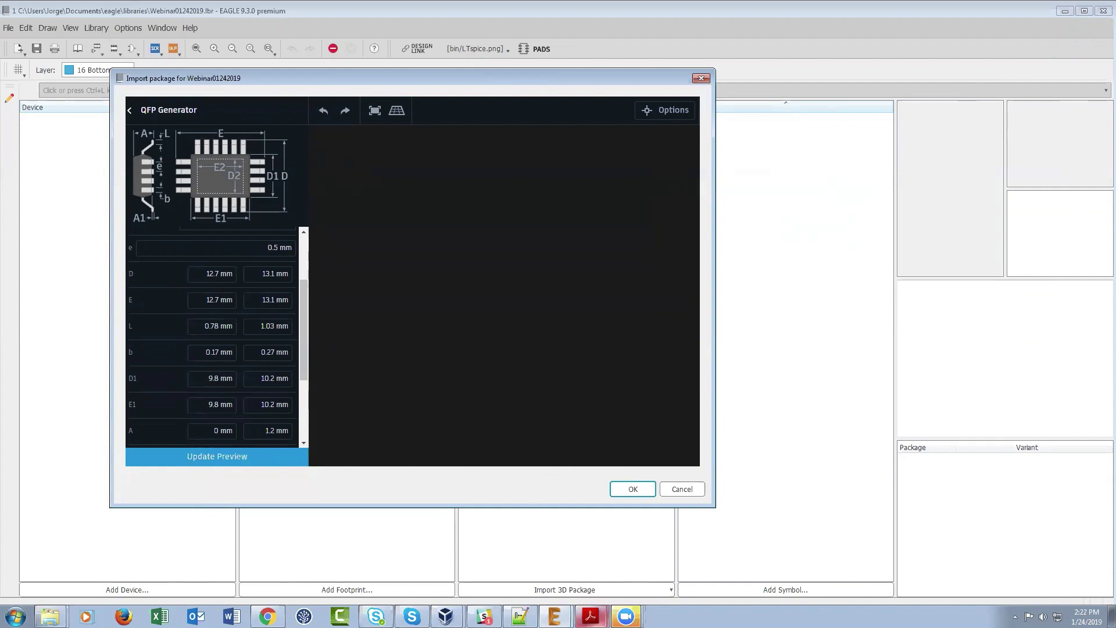
mouse_move(590, 616)
left_click(584, 590)
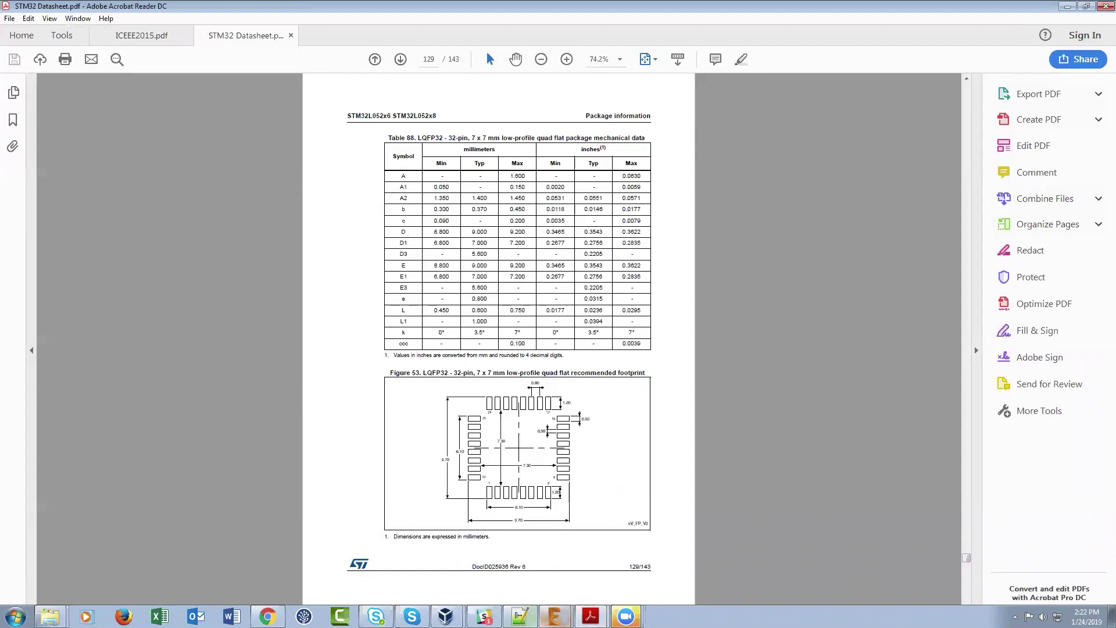
mouse_move(555, 616)
left_click(488, 591)
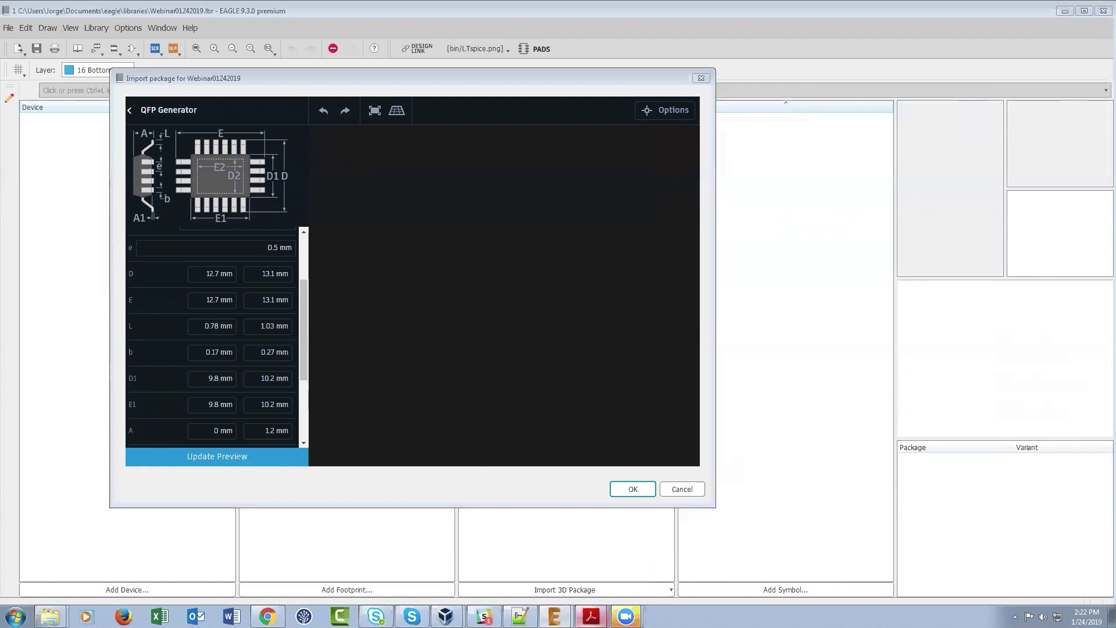
Examine the LQFP32 package outline drawing in the datasheet and match its dimension letters to the QFP generator's diagram
mouse_move(591, 616)
left_click(572, 590)
scroll(484, 233, "up", 2)
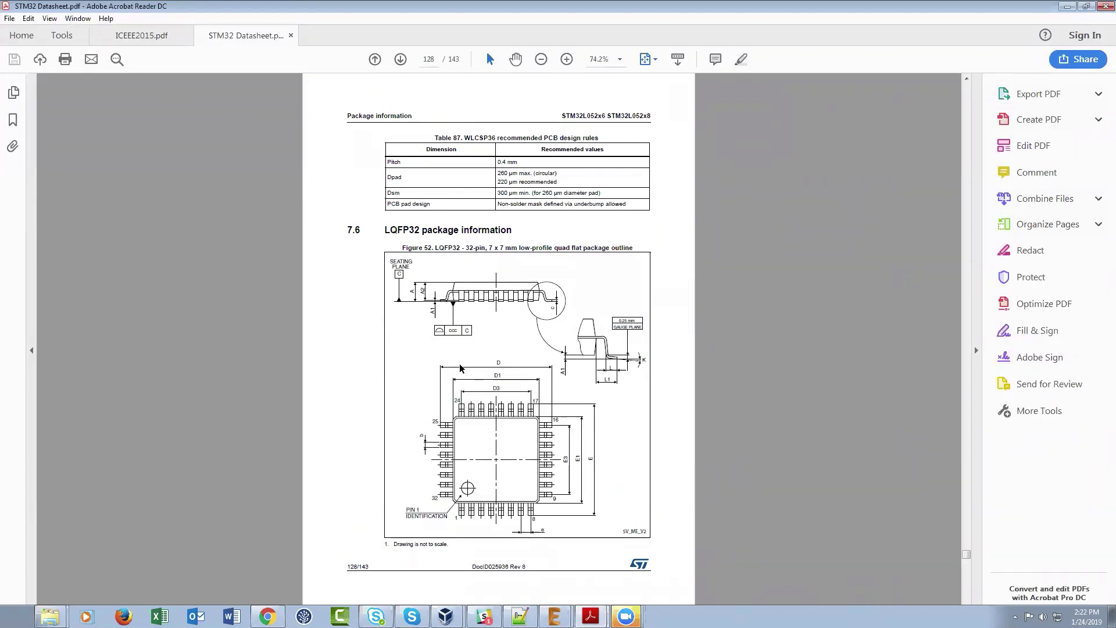
scroll(459, 368, "down", 1)
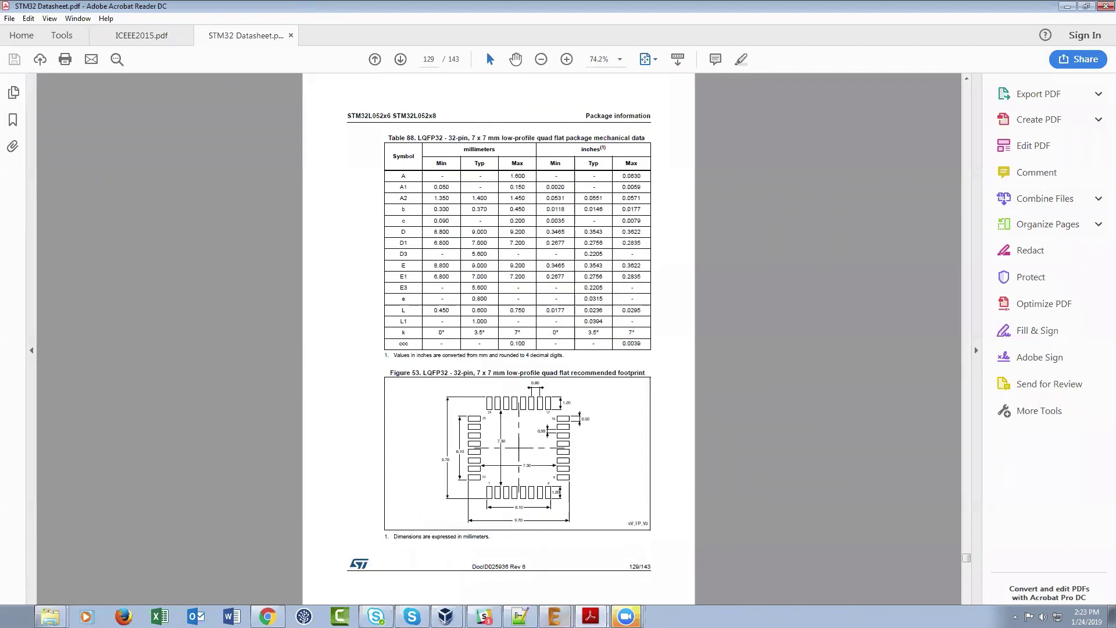
mouse_move(555, 616)
left_click(502, 589)
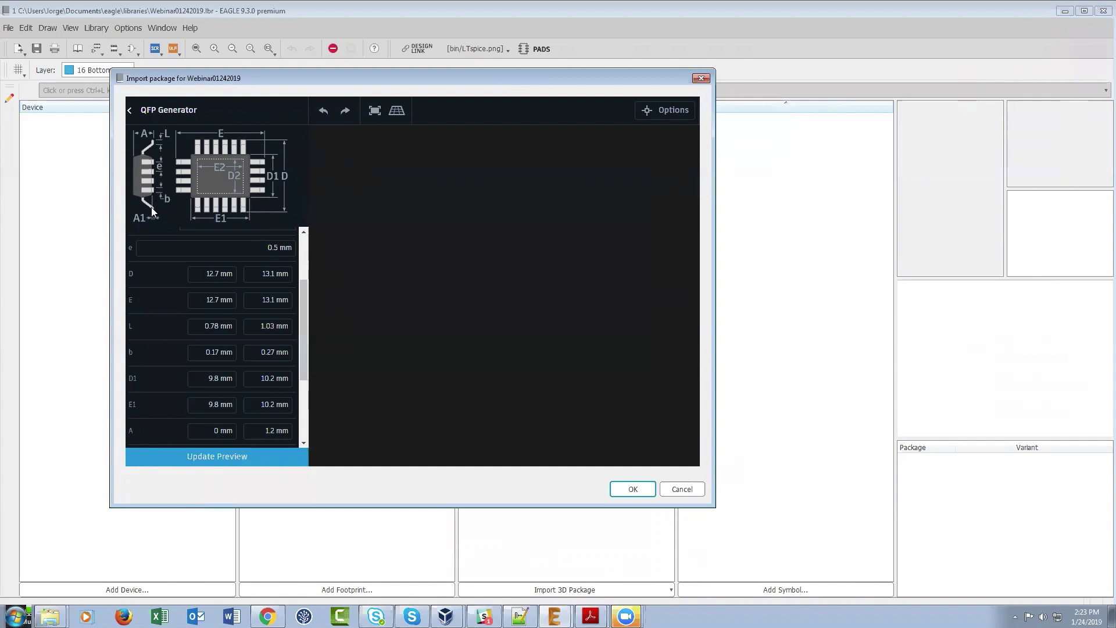
Check the LQFP32 mechanical data table and package outline drawing in the STM32 datasheet, and return to EAGLE's QFP generator
scroll(228, 289, "up", 2)
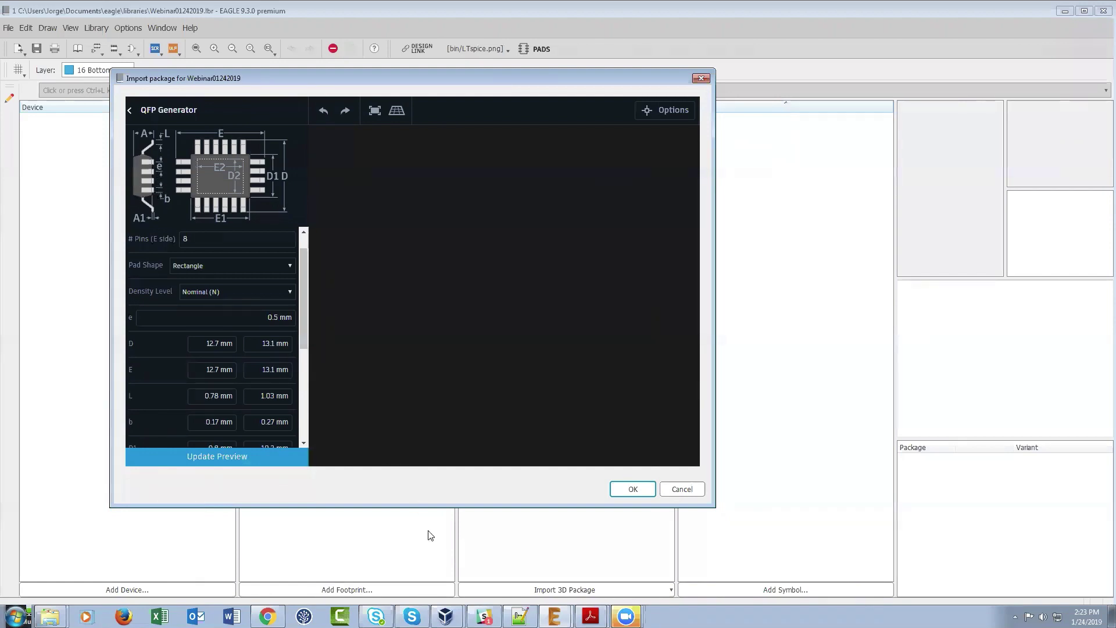
left_click(590, 614)
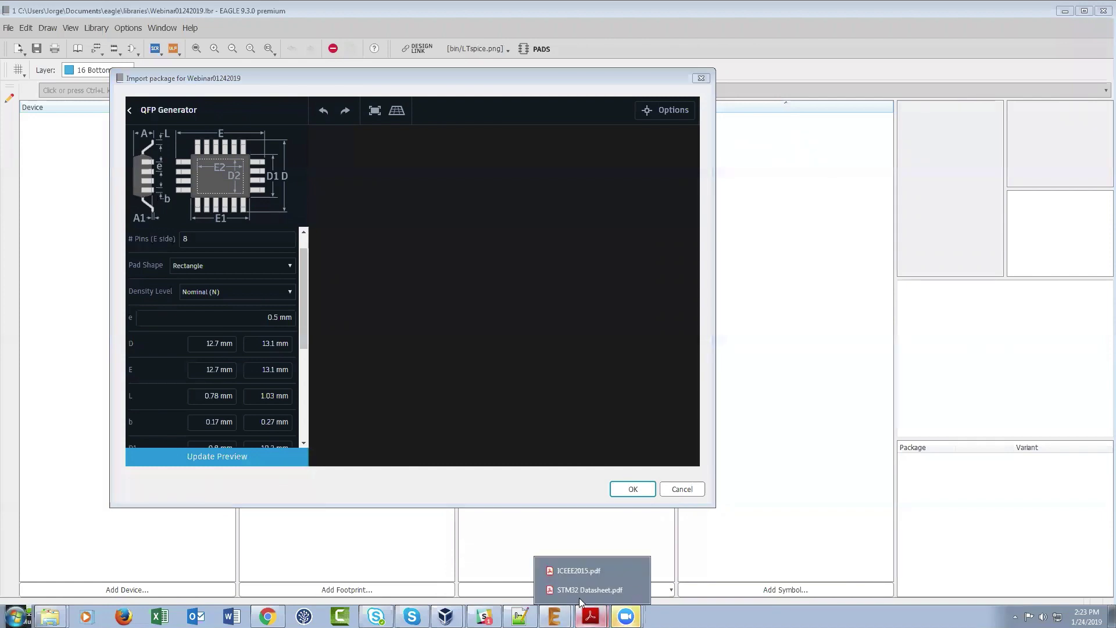
left_click(578, 591)
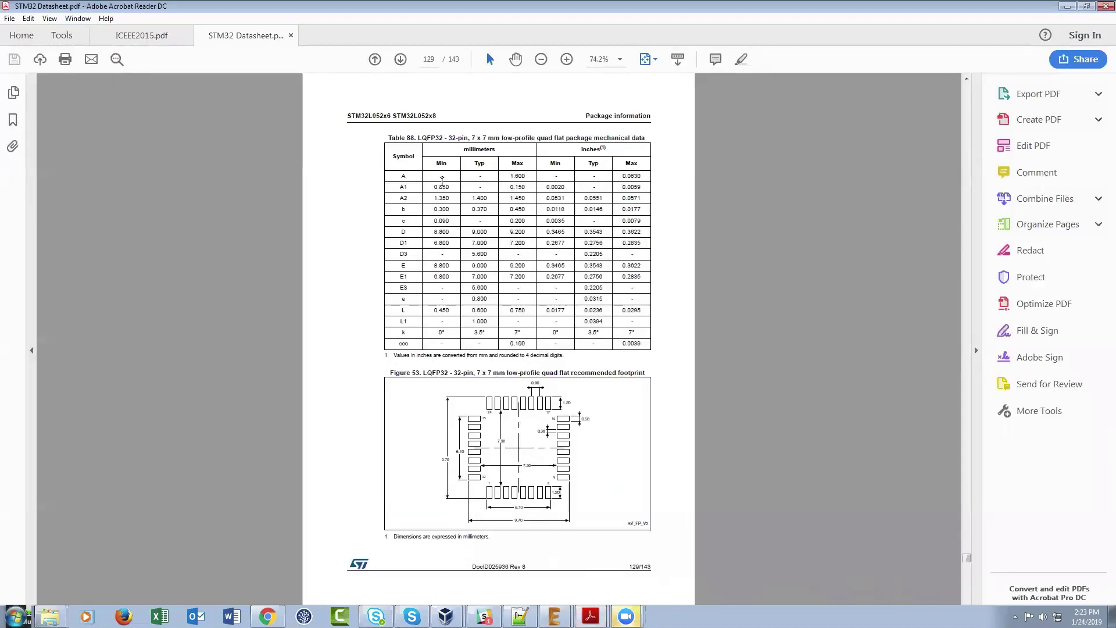
scroll(457, 201, "up", 2)
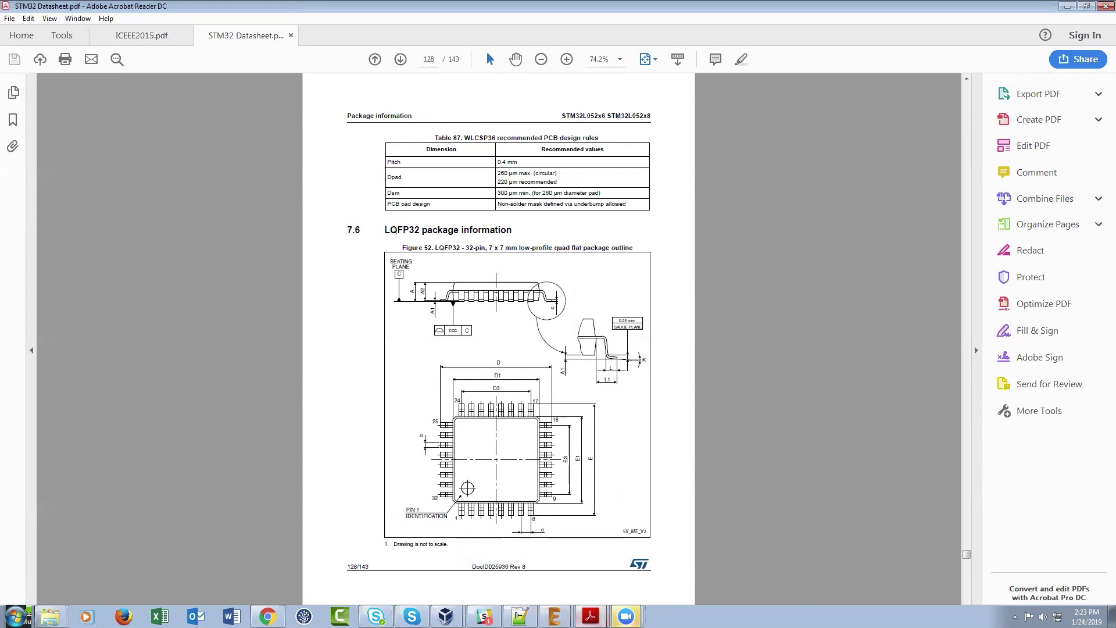
scroll(574, 563, "down", 1)
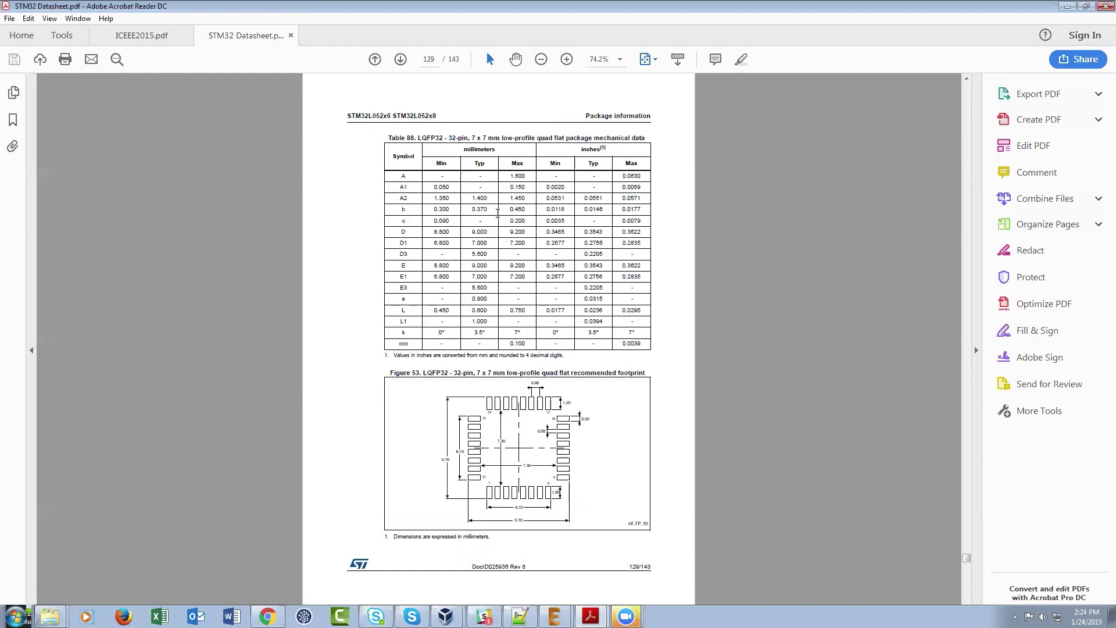
left_click(555, 617)
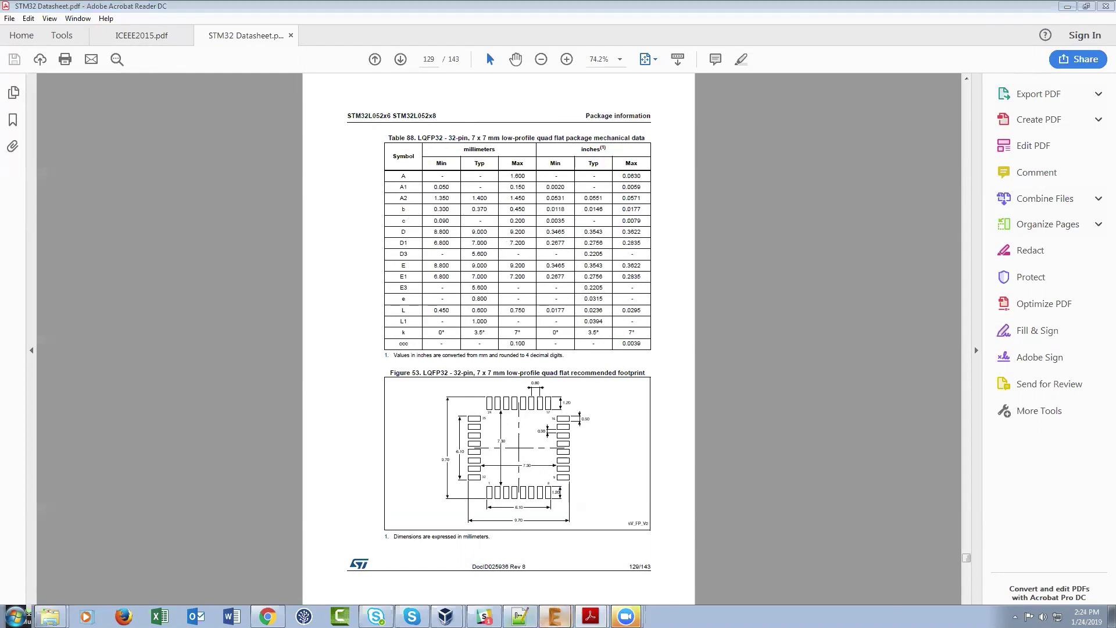
left_click(482, 589)
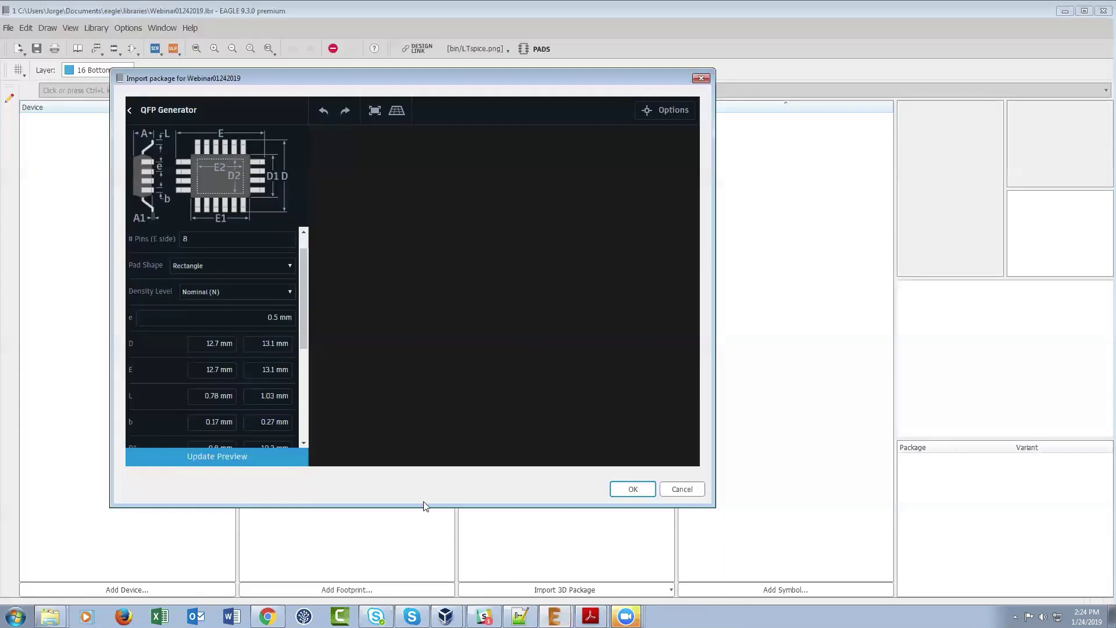
Look up the typical pin pitch e in the datasheet's LQFP32 table and set e to 0.8 mm in EAGLE's QFP generator
left_click_drag(302, 273, 304, 283)
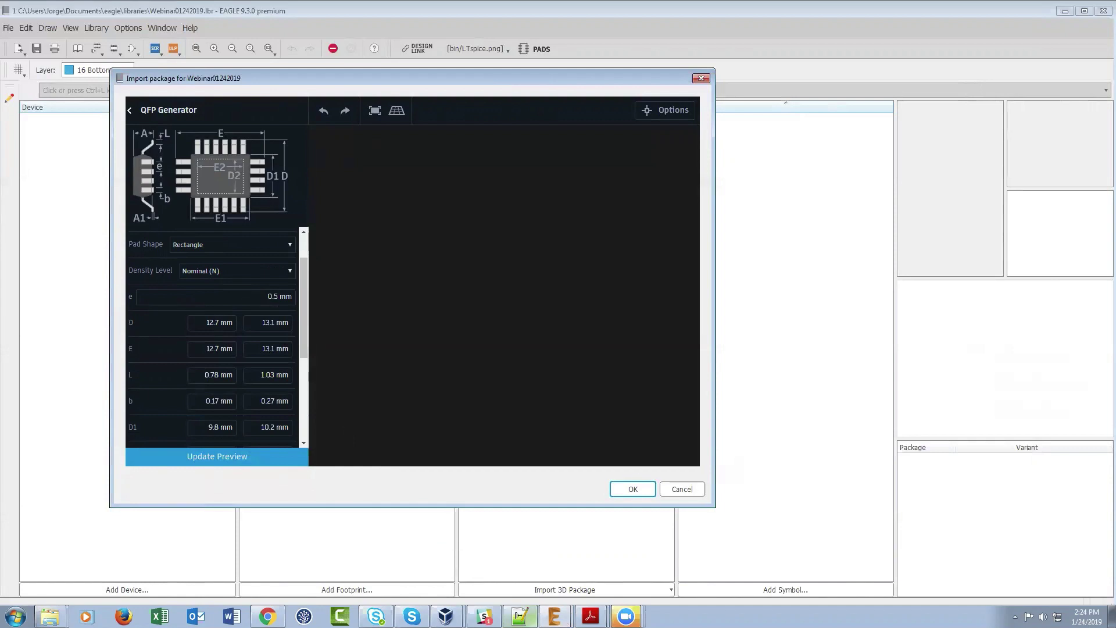
mouse_move(591, 615)
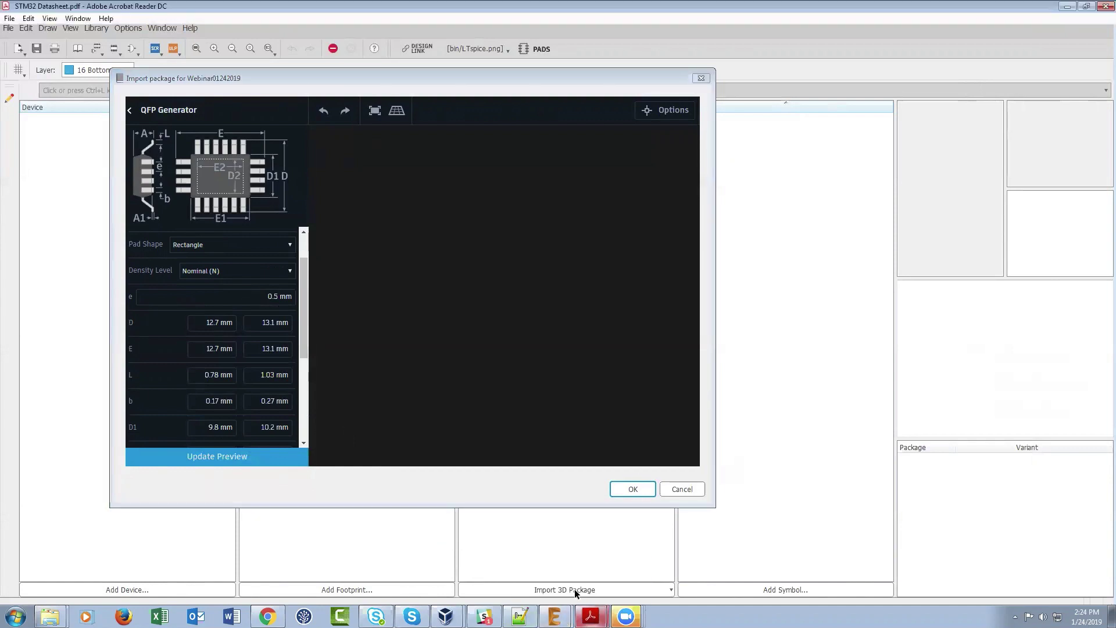
left_click(574, 588)
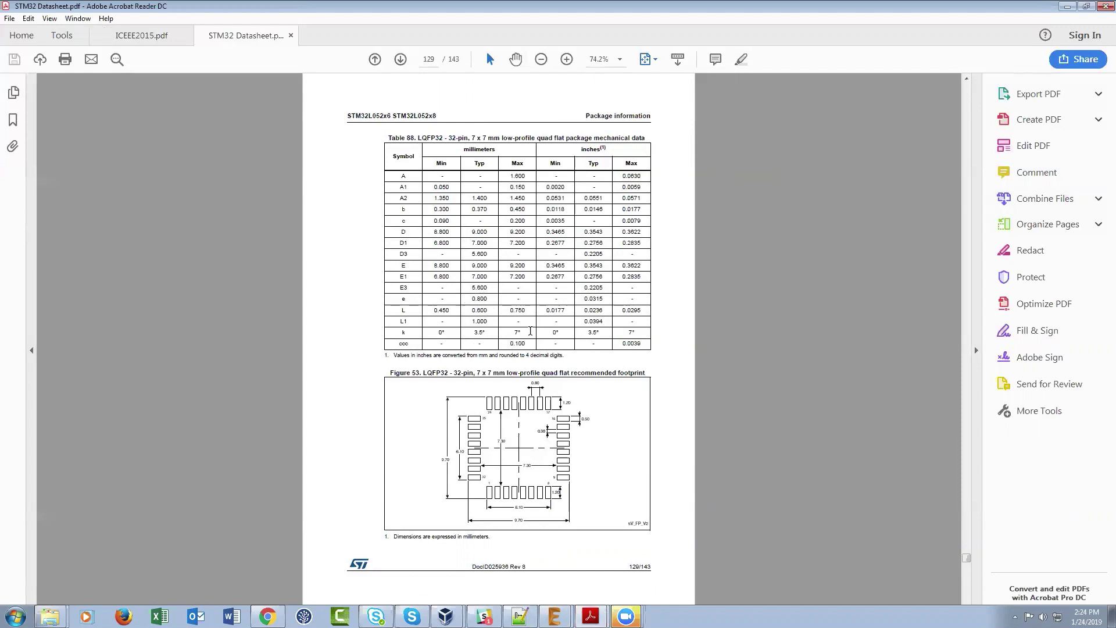
left_click(555, 616)
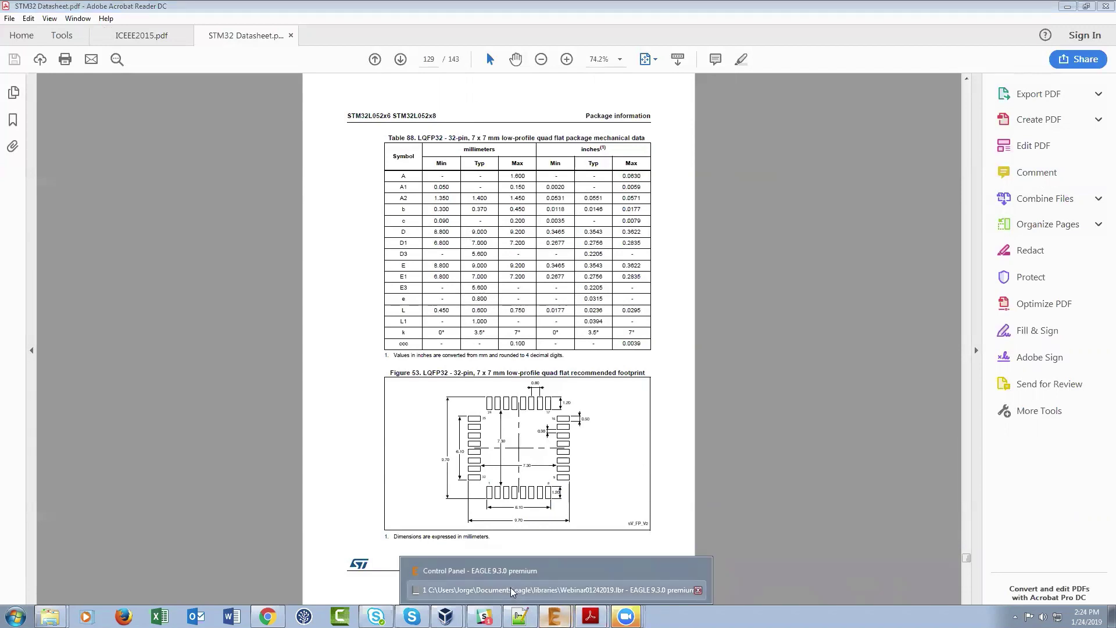
left_click(509, 589)
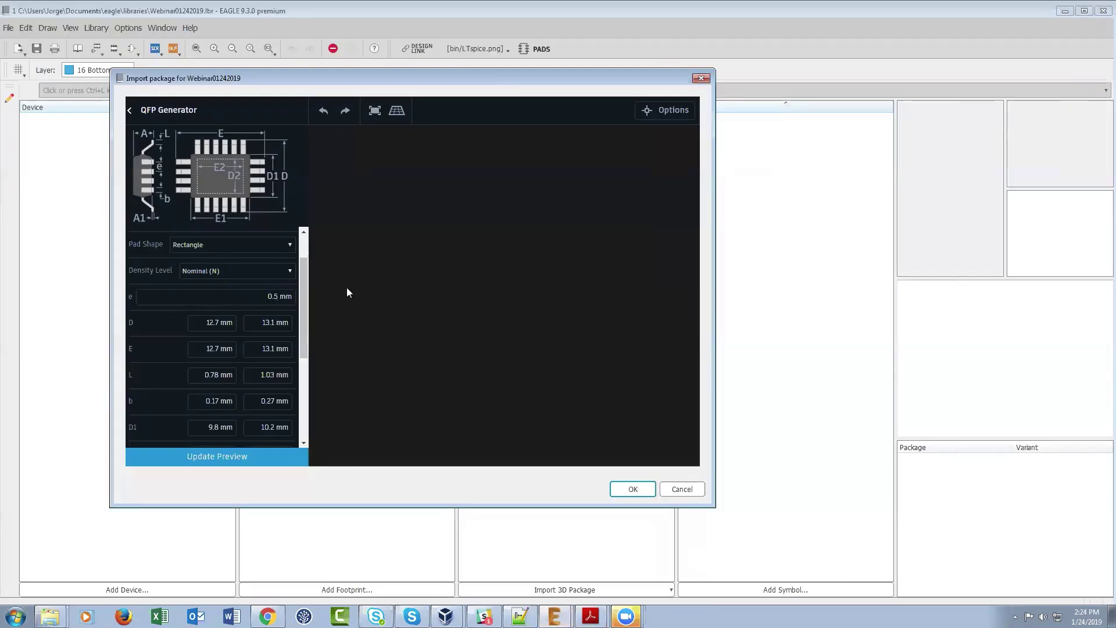
key("BackSpace")
key("BackSpace")
key("BackSpace")
type("0.8")
Look up the lead width b in the datasheet and set b to 0.3 mm minimum and 0.45 mm maximum in EAGLE
left_click_drag(302, 307, 306, 336)
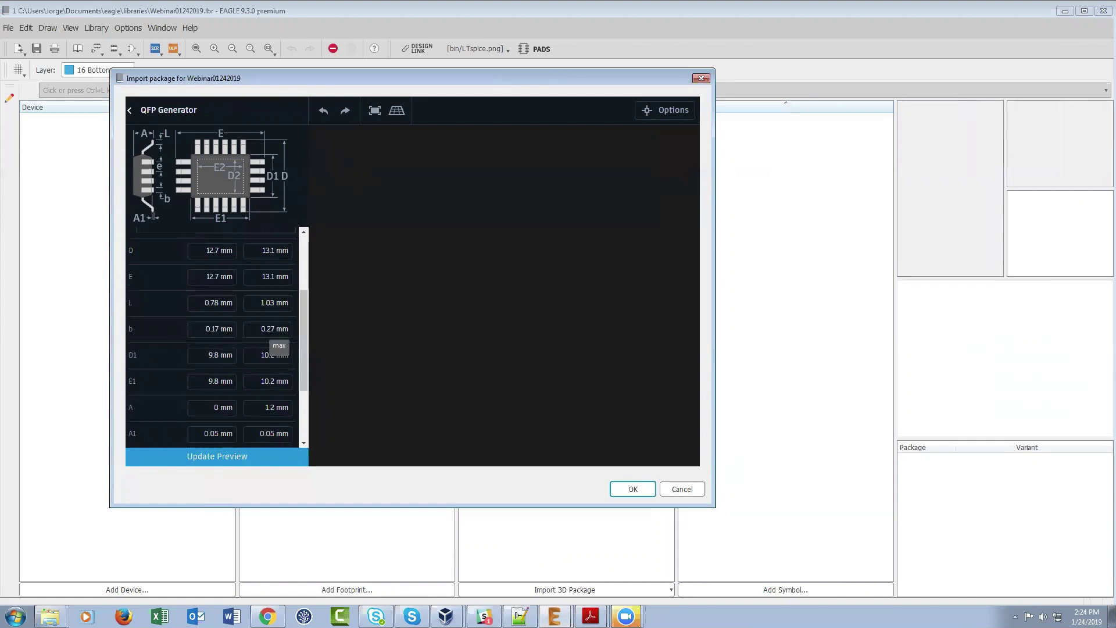
mouse_move(591, 616)
left_click(575, 591)
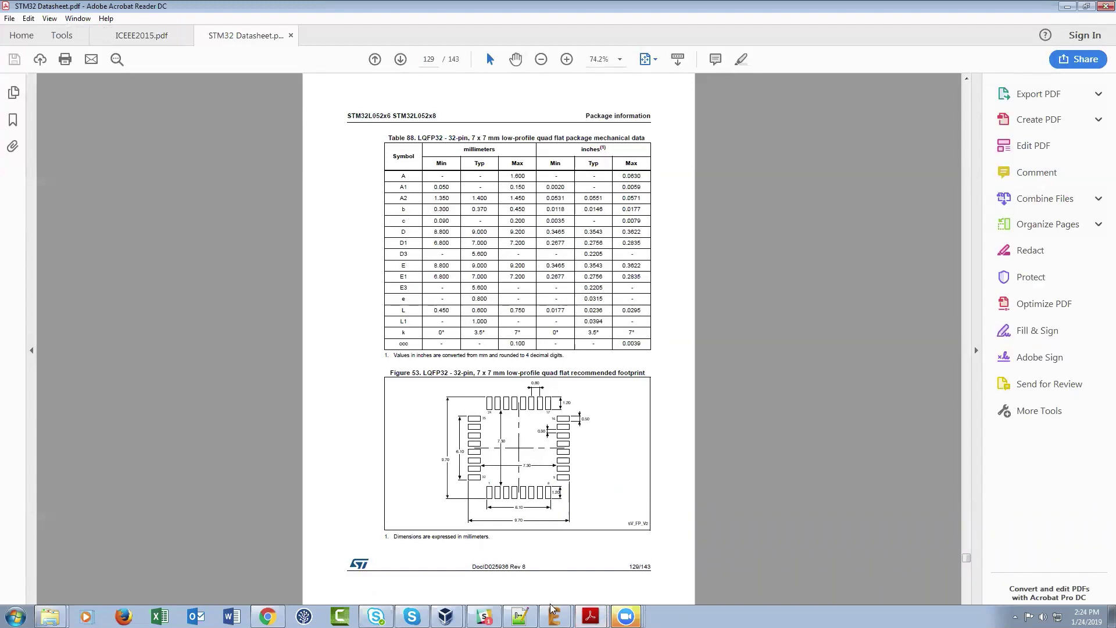
mouse_move(555, 615)
left_click(483, 590)
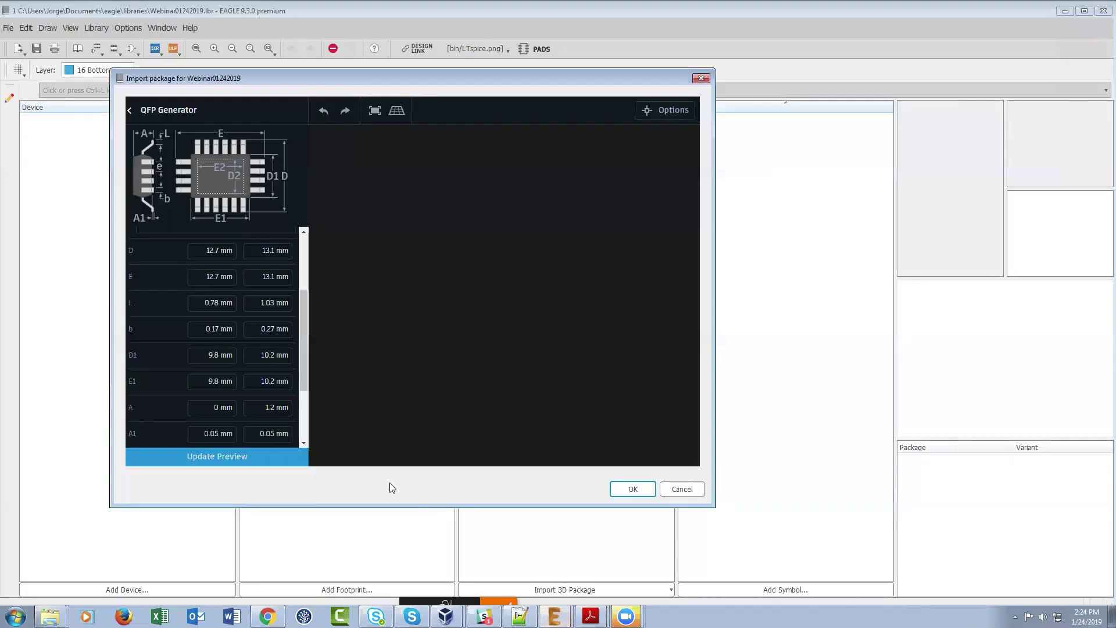
left_click(220, 329)
key("BackSpace")
key("BackSpace")
type("3")
left_click(274, 329)
key("BackSpace")
key("BackSpace")
type("45")
Check dimension D in the datasheet's outline drawing and table, and set D to 8.8 mm minimum and 9.2 mm maximum in EAGLE
scroll(304, 313, "up", 3)
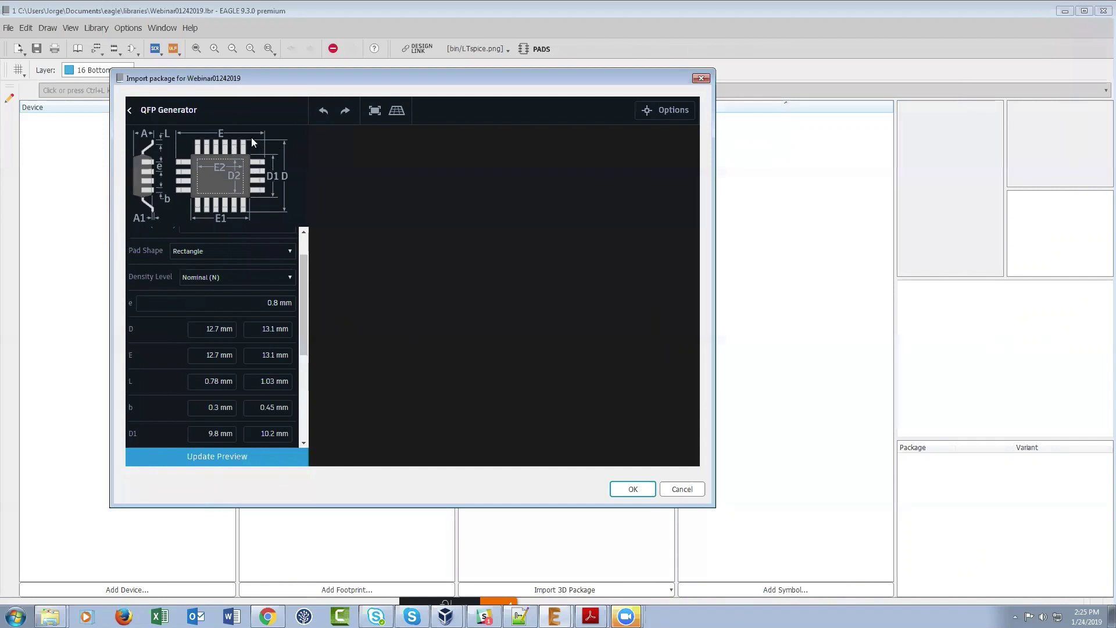
mouse_move(591, 616)
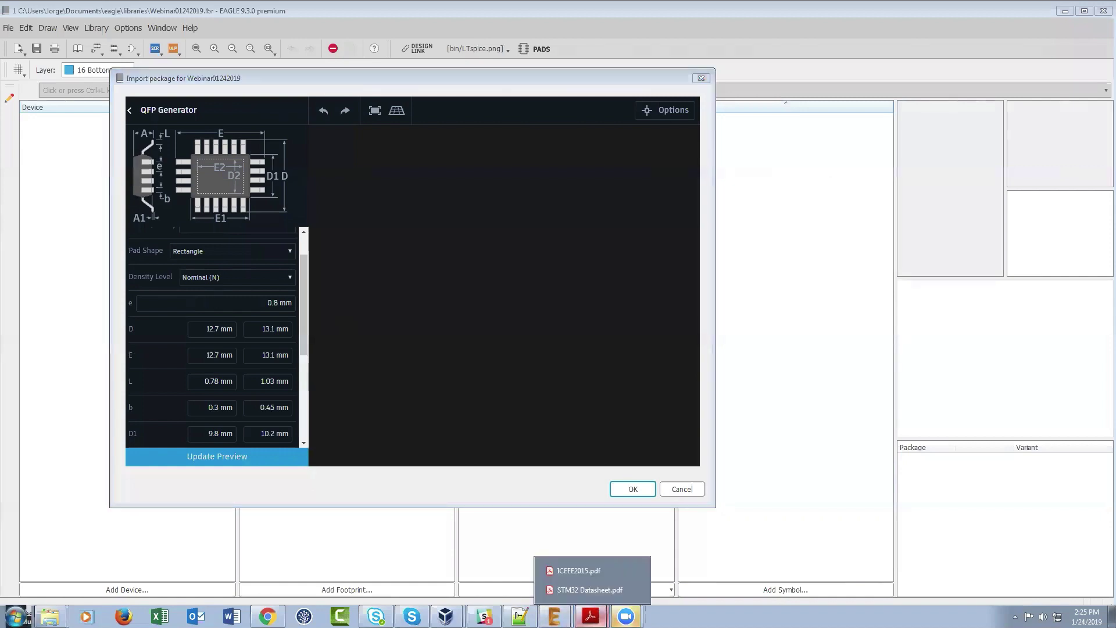
left_click(570, 588)
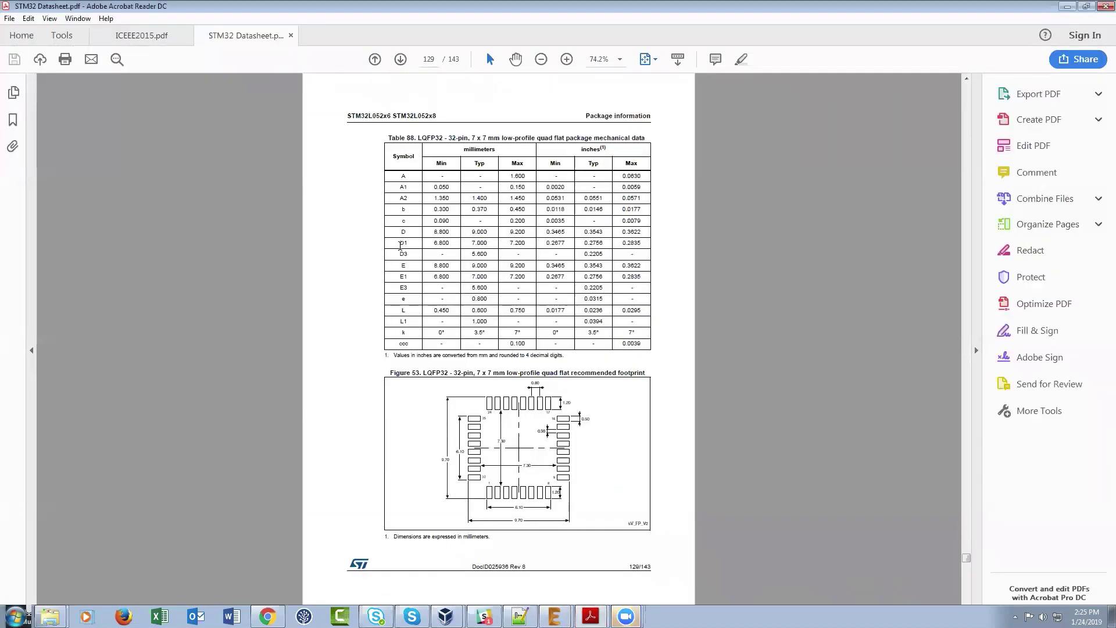
scroll(412, 258, "up", 3)
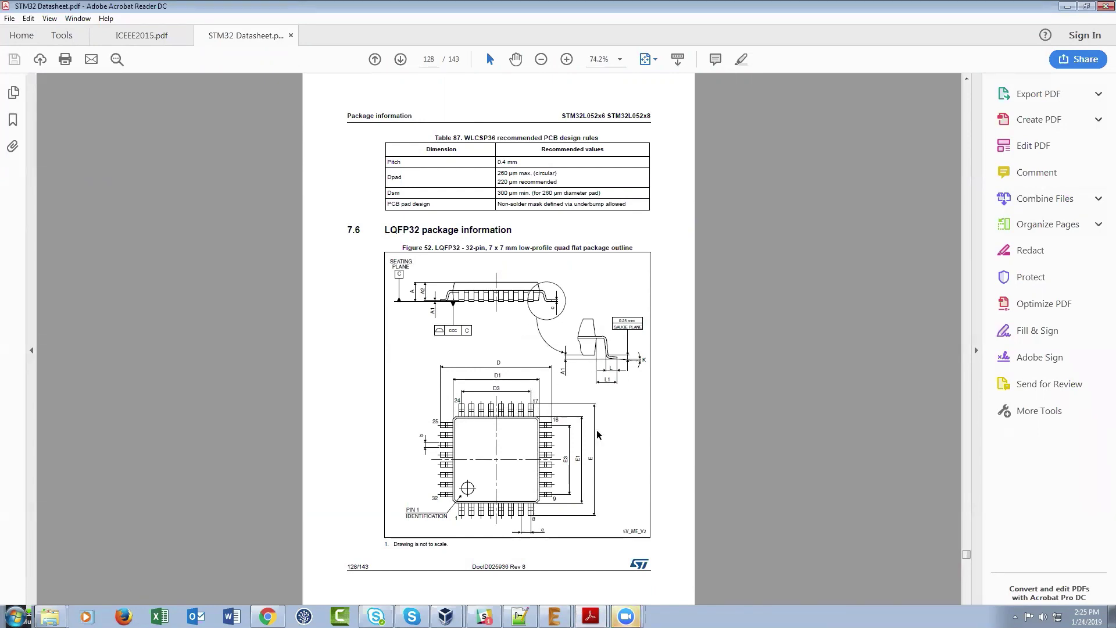
scroll(477, 386, "down", 1)
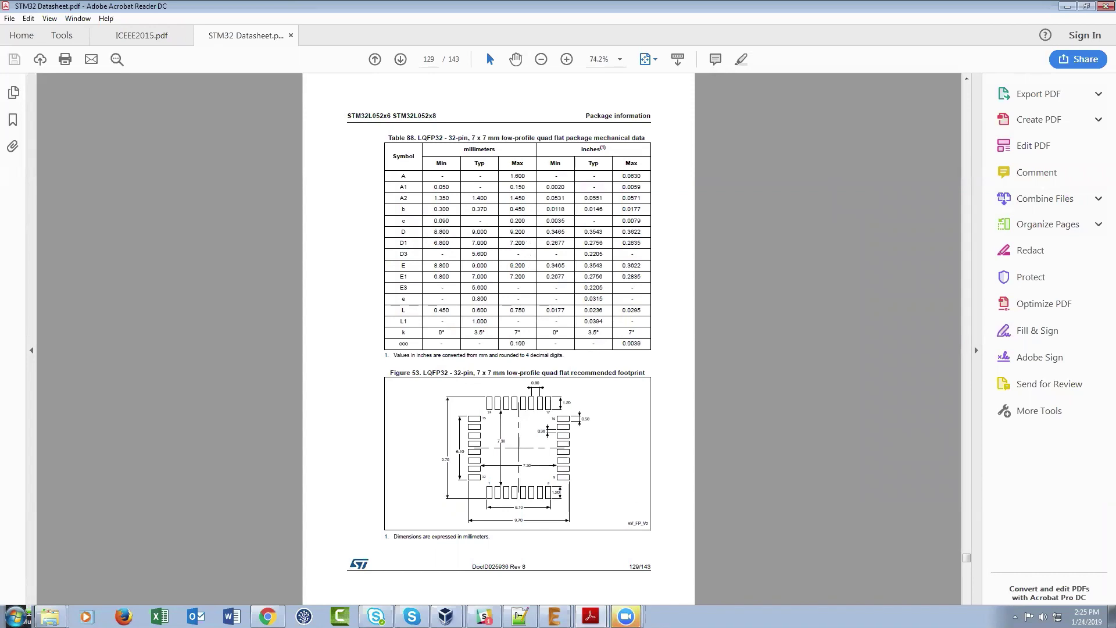
left_click(555, 616)
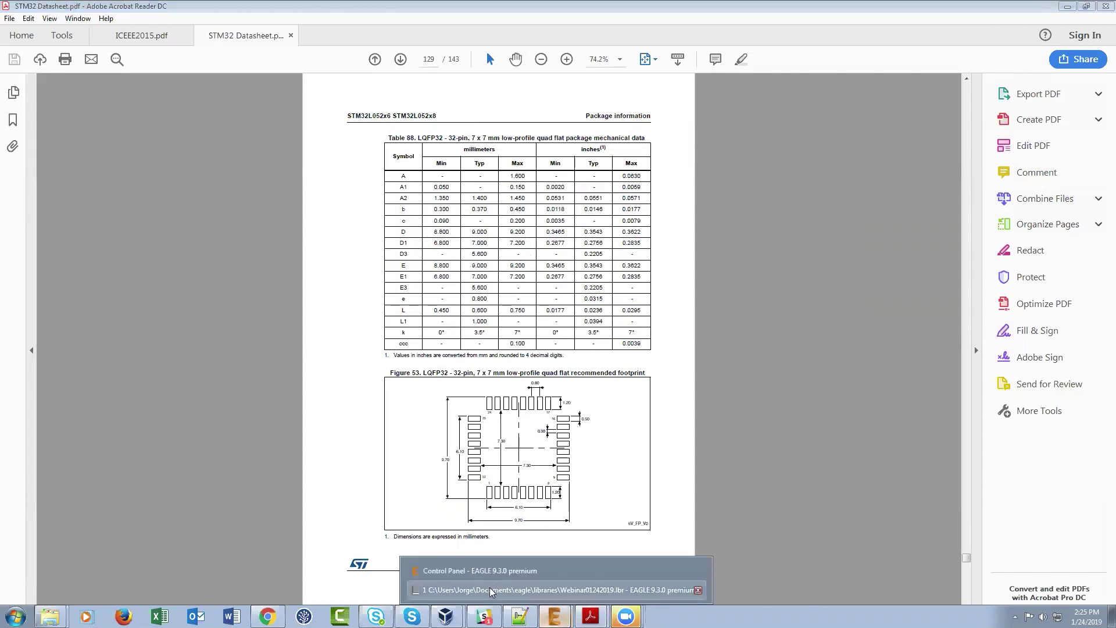
left_click(489, 588)
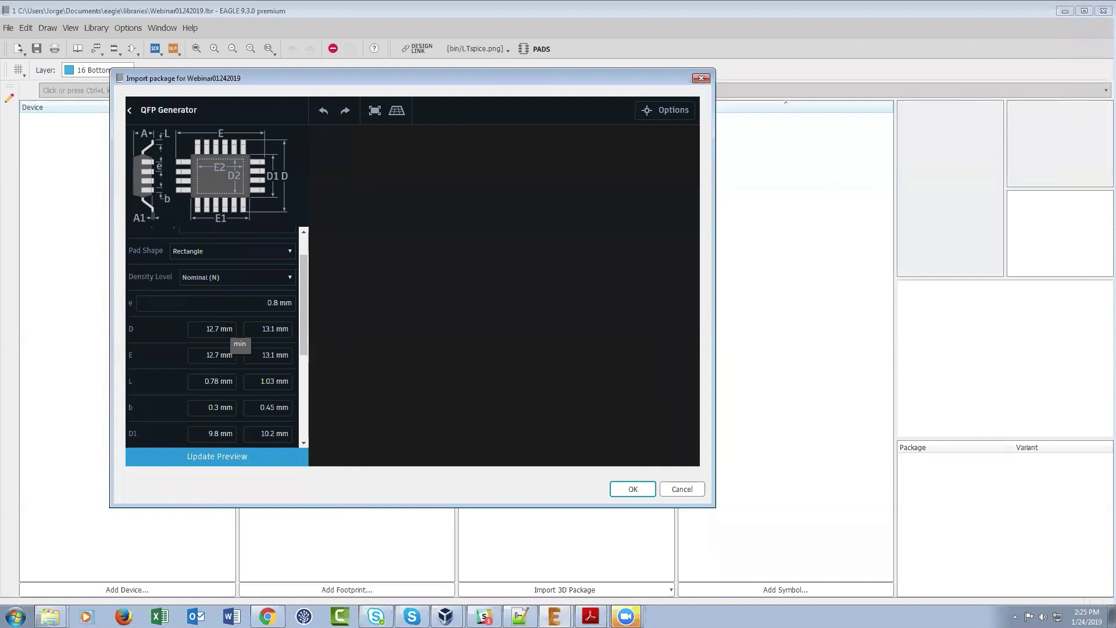
left_click_drag(233, 329, 206, 329)
type("8.8")
key("Tab")
key("Return")
Look up dimension E in the datasheet table and set E to 8.8 mm minimum and 9.2 mm maximum in EAGLE
left_click(590, 616)
left_click(585, 591)
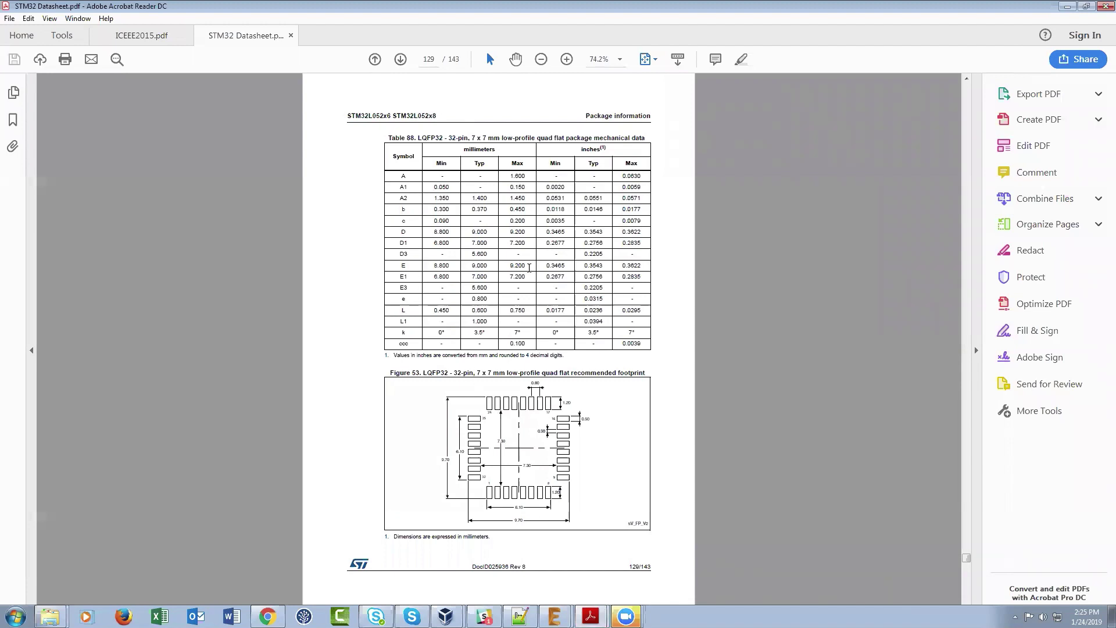
left_click(590, 616)
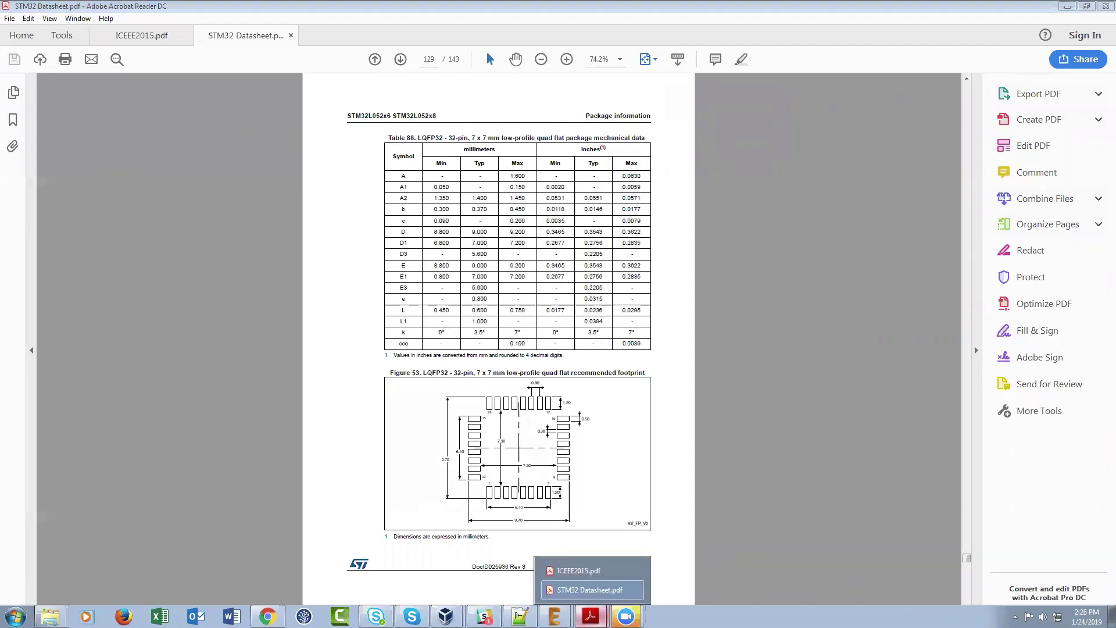
left_click(555, 616)
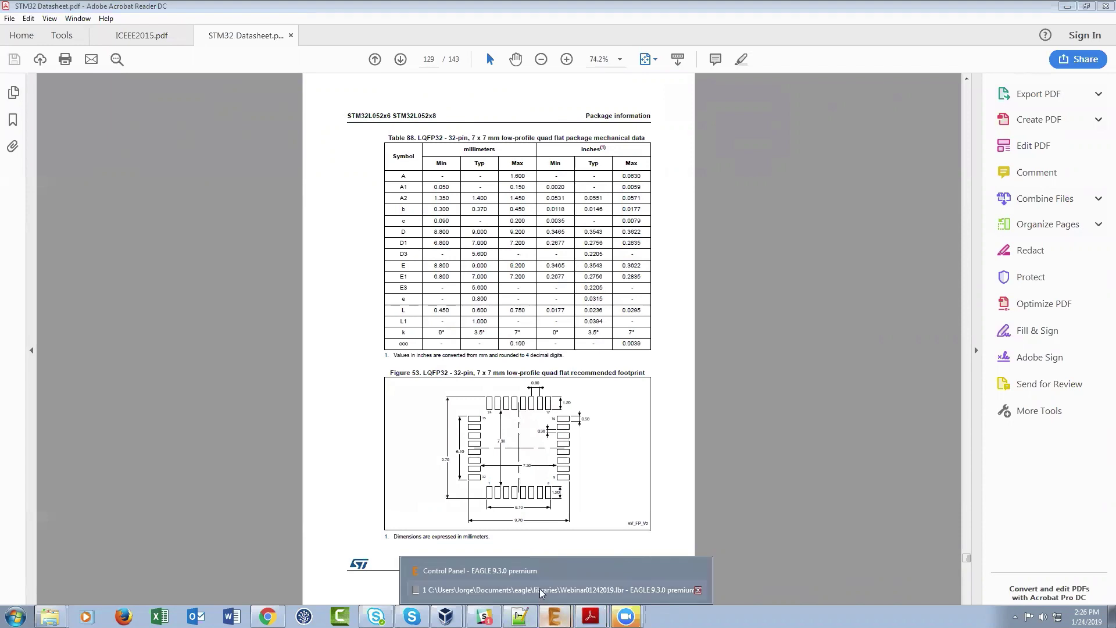
left_click(540, 588)
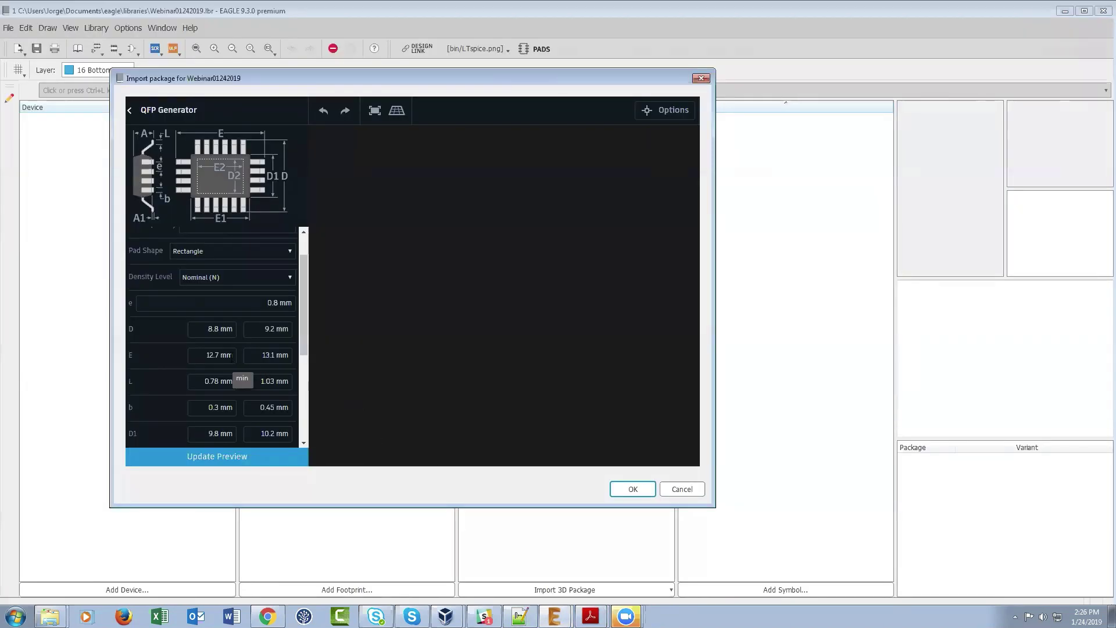
left_click_drag(234, 354, 187, 355)
type("8.8")
key("Tab")
type("9.2")
key("Tab")
key("Tab")
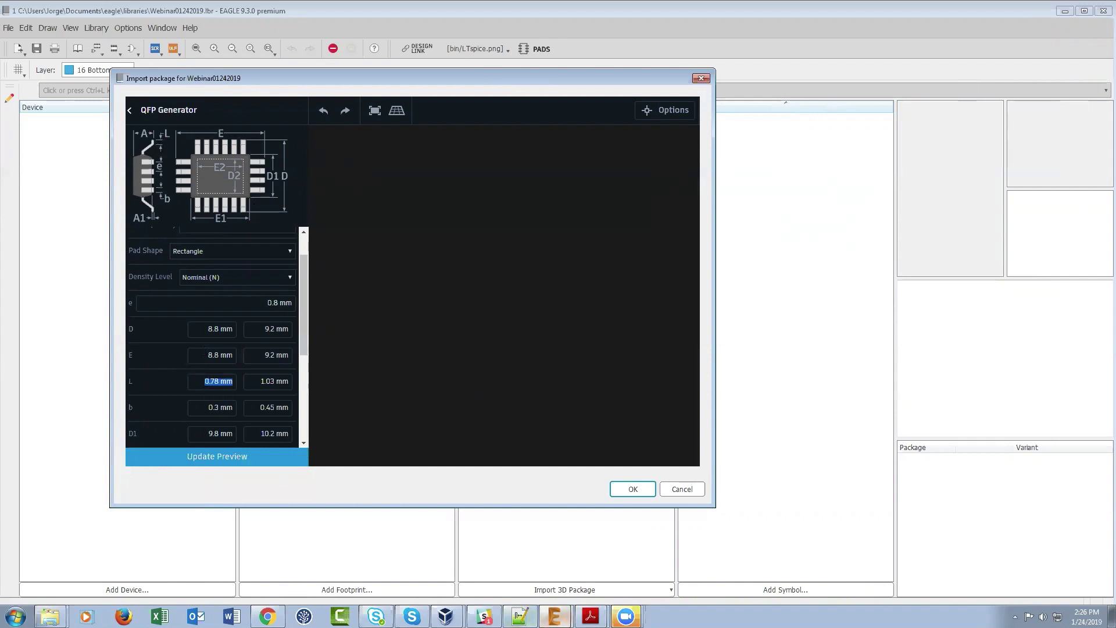
Look up the lead length L in the datasheet and set L to 0.45 mm minimum and 0.75 mm maximum in EAGLE
mouse_move(591, 616)
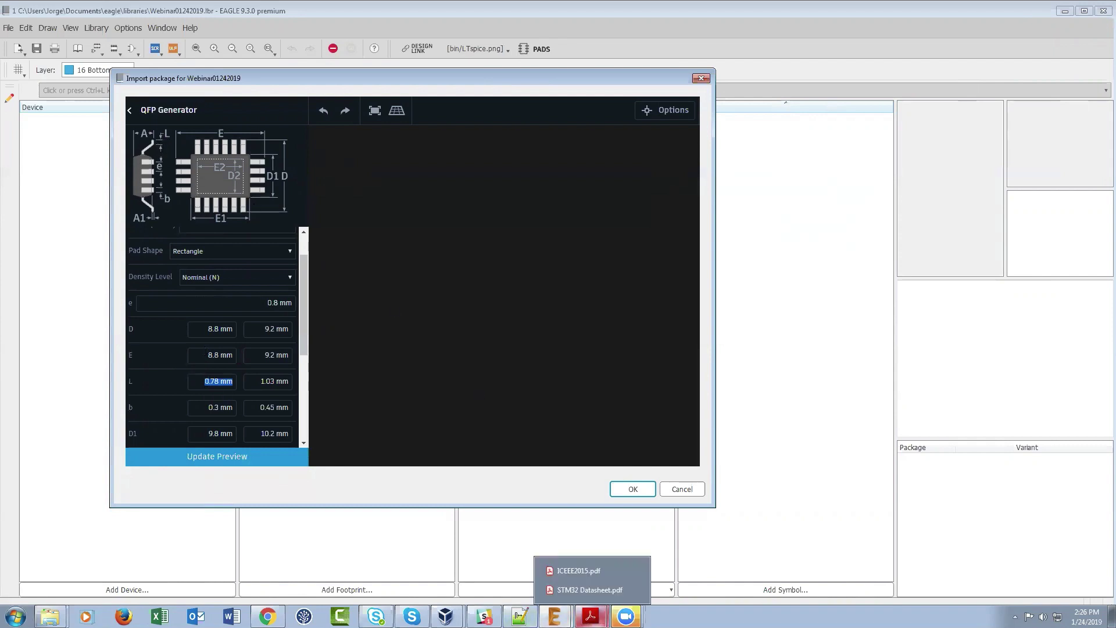
left_click(587, 588)
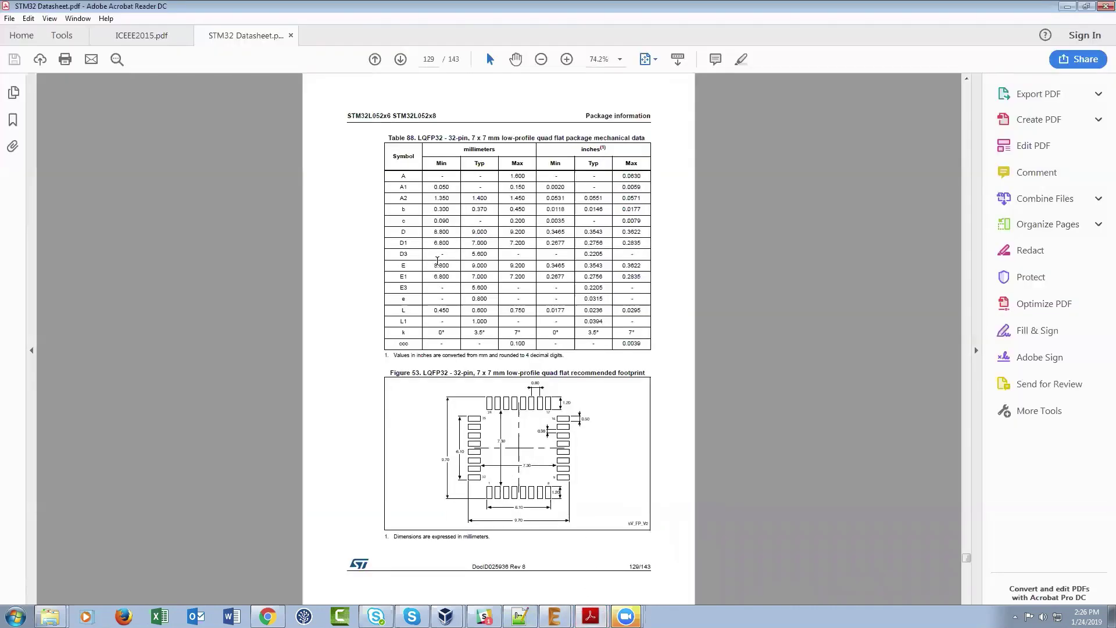
scroll(437, 260, "up", 1)
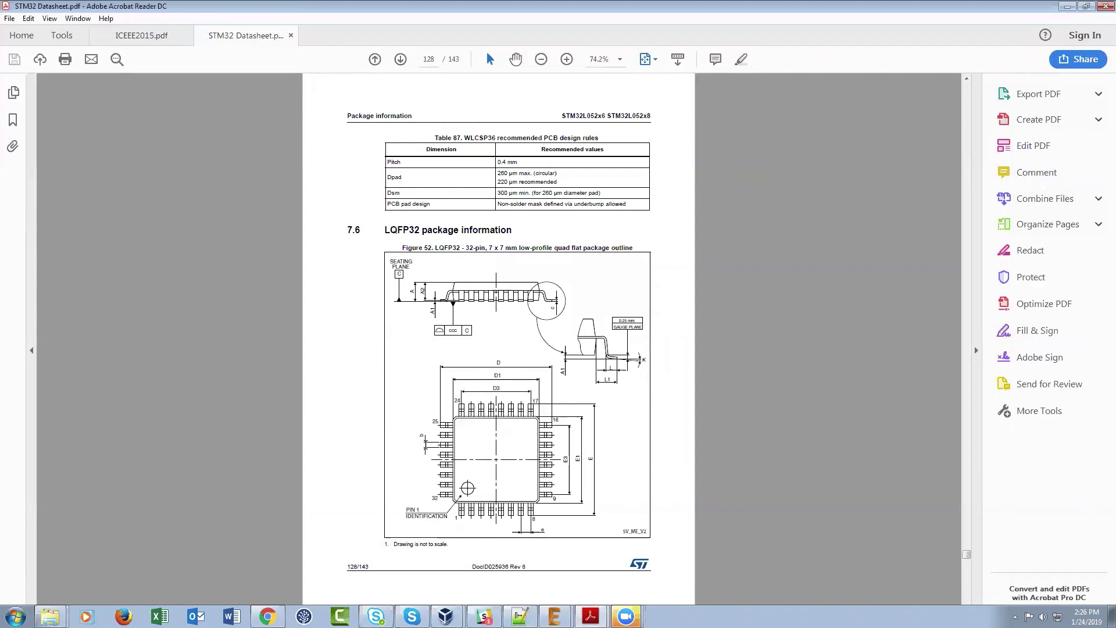
scroll(442, 312, "down", 1)
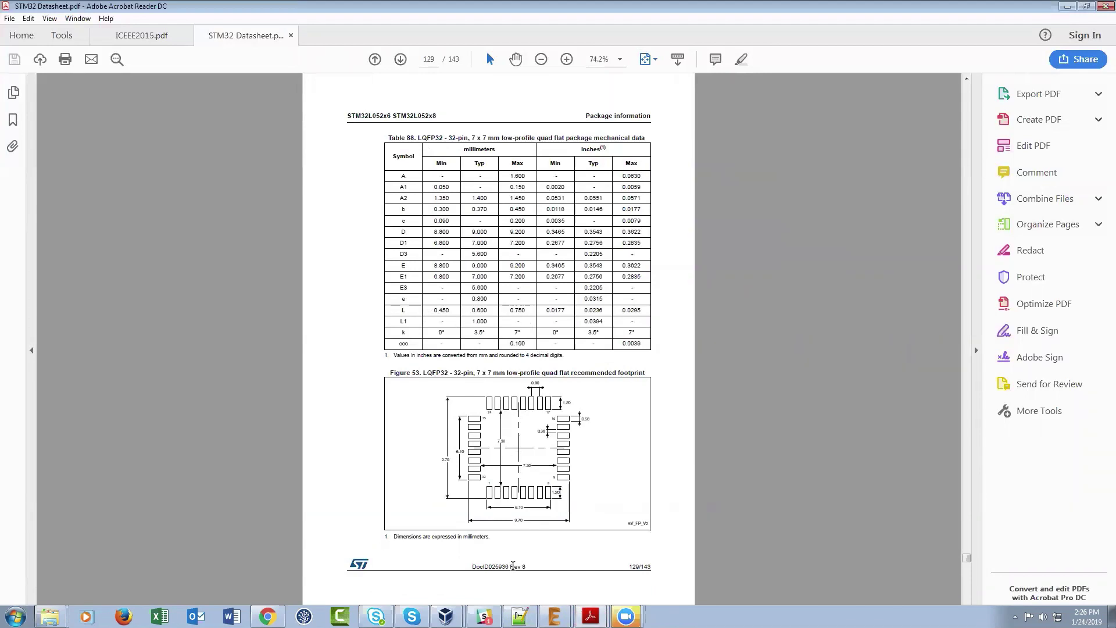
left_click(590, 616)
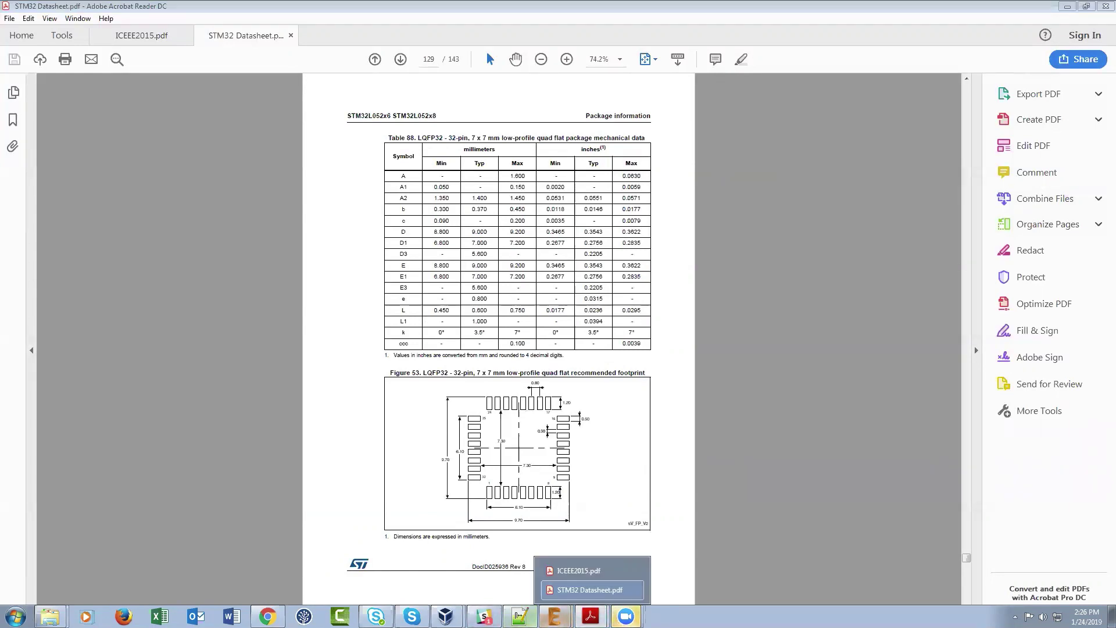
mouse_move(554, 616)
left_click(556, 588)
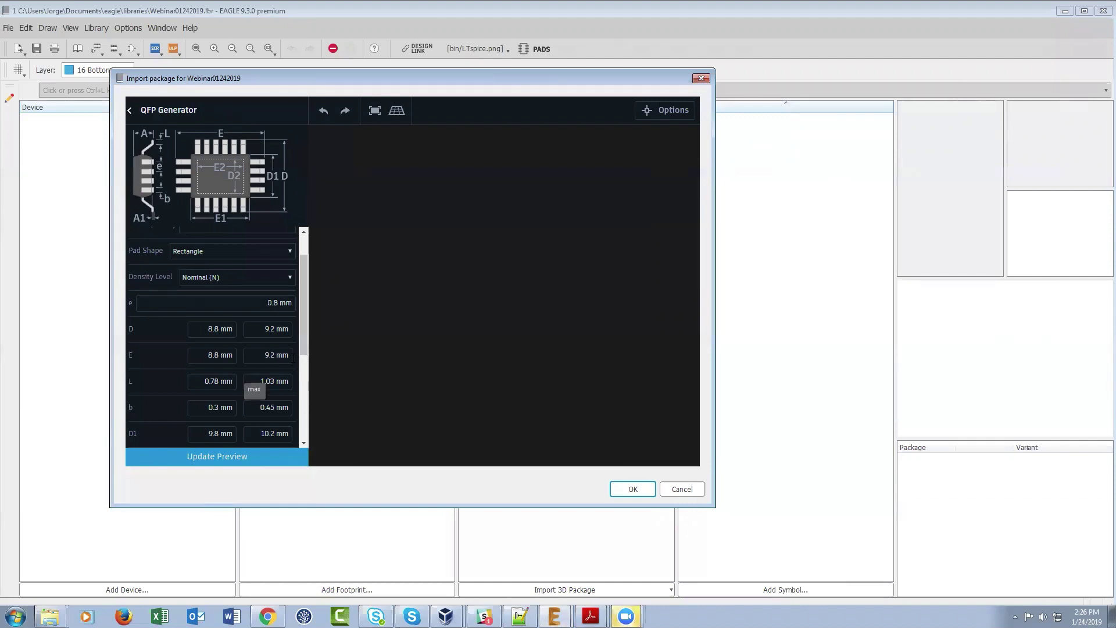
key("BackSpace")
key("BackSpace")
key("BackSpace")
type("0.45")
key("Tab")
type("0.75")
left_click(226, 408)
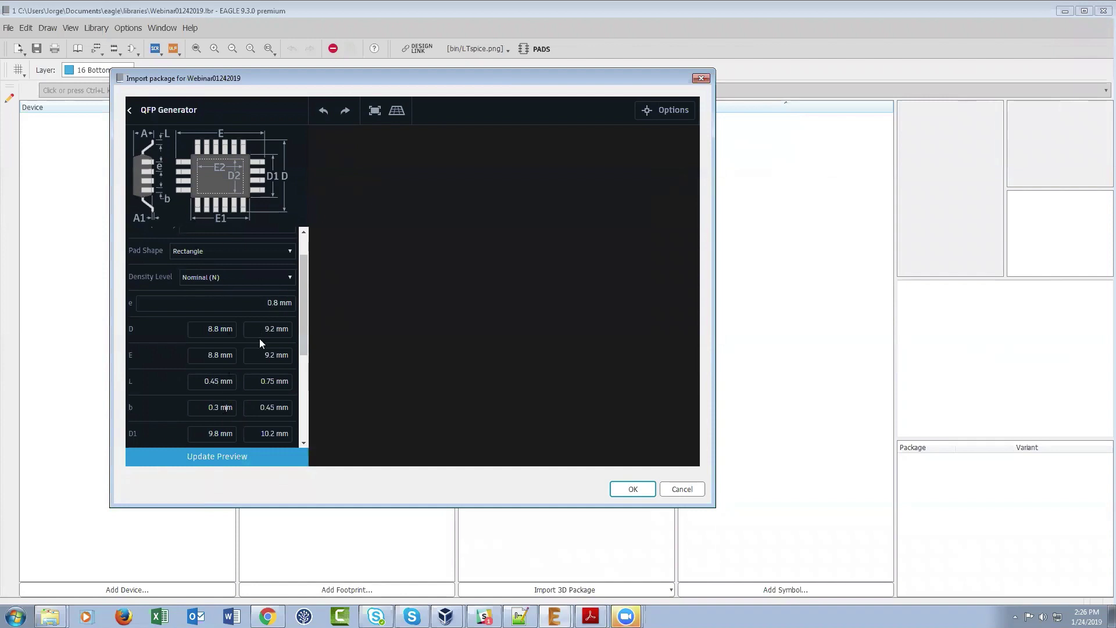
scroll(260, 340, "down", 1)
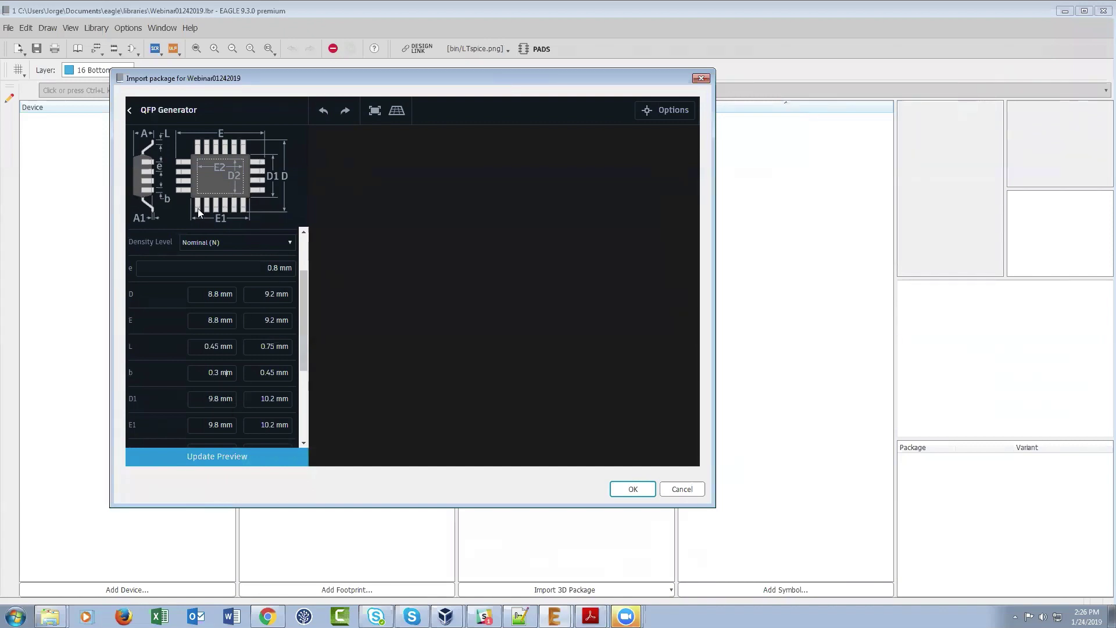
Look up dimension D1 in the STM32 datasheet and set D1 to 6.8 mm minimum and 7.2 mm maximum in EAGLE
left_click(590, 616)
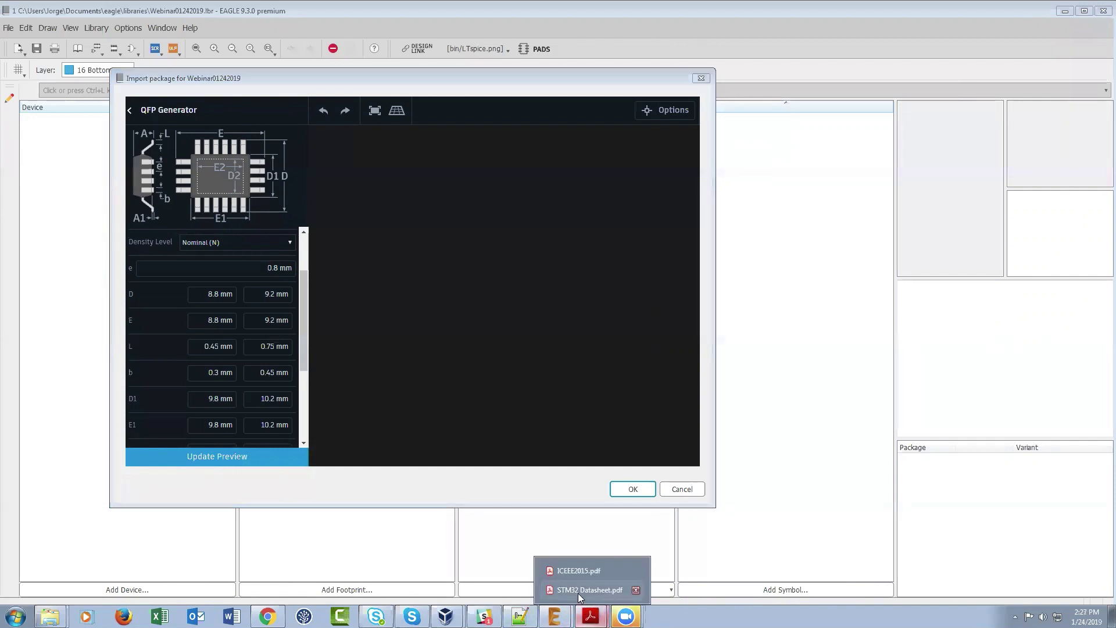
left_click(577, 591)
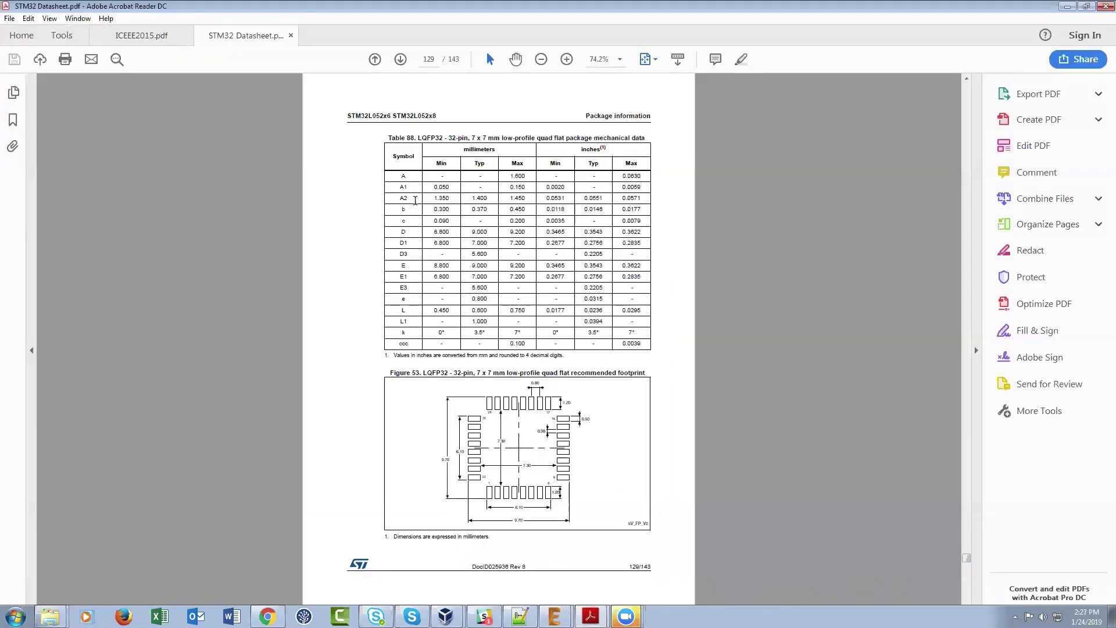
scroll(425, 236, "up", 2)
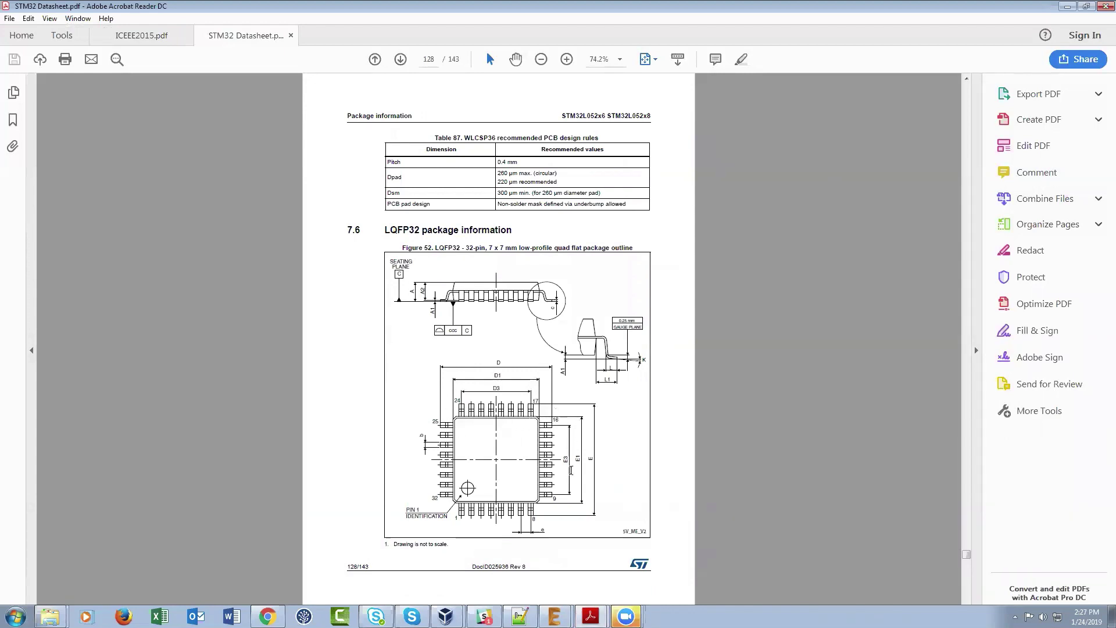
scroll(503, 463, "down", 3)
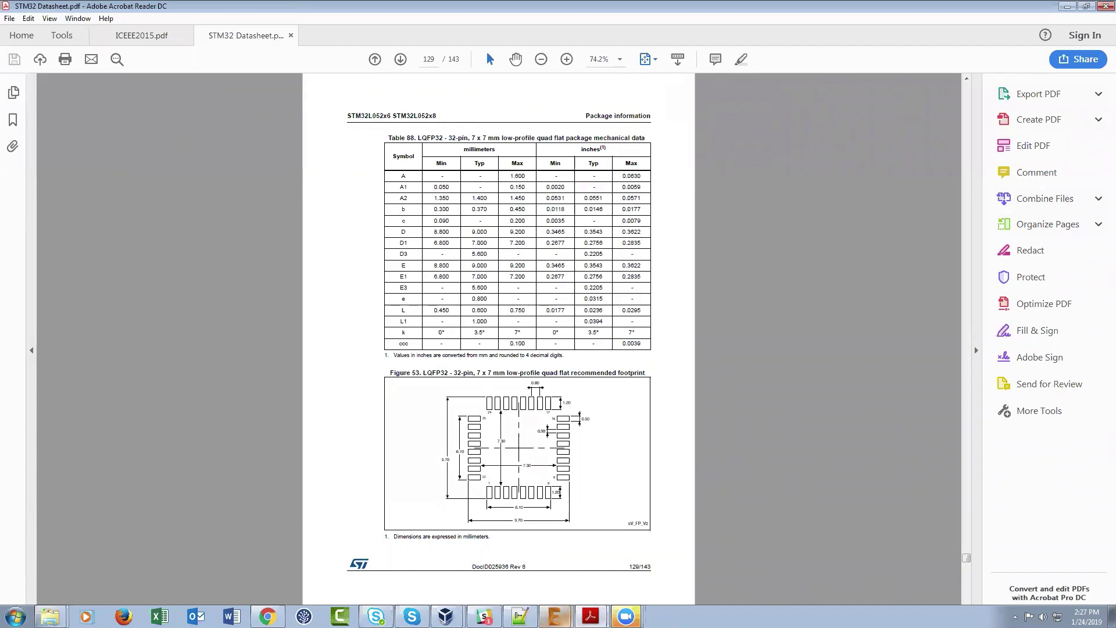
mouse_move(555, 616)
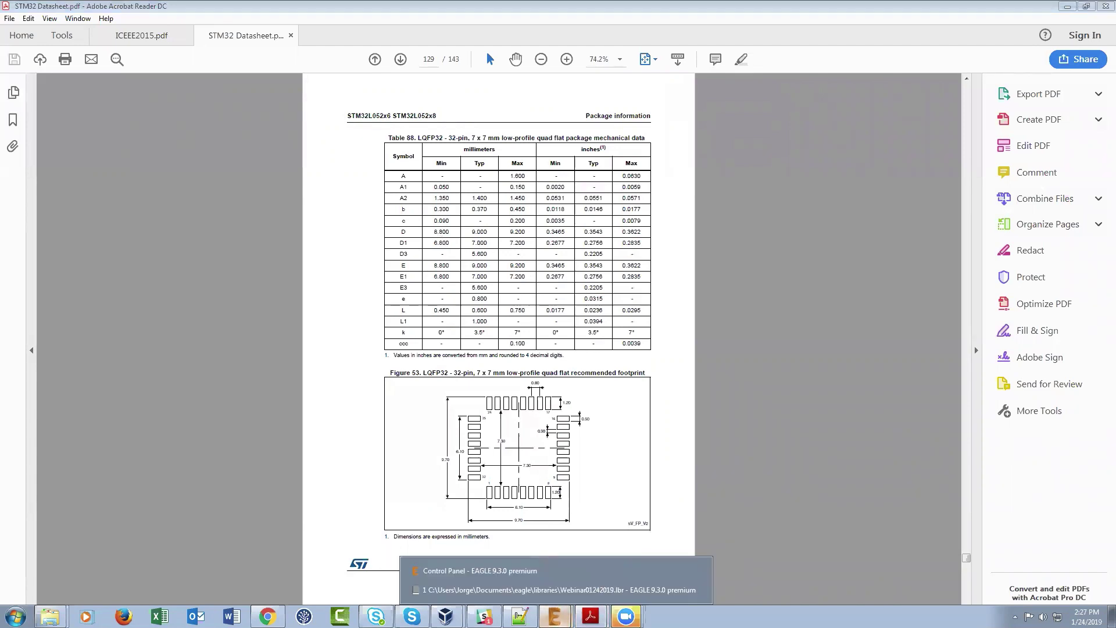
left_click(524, 591)
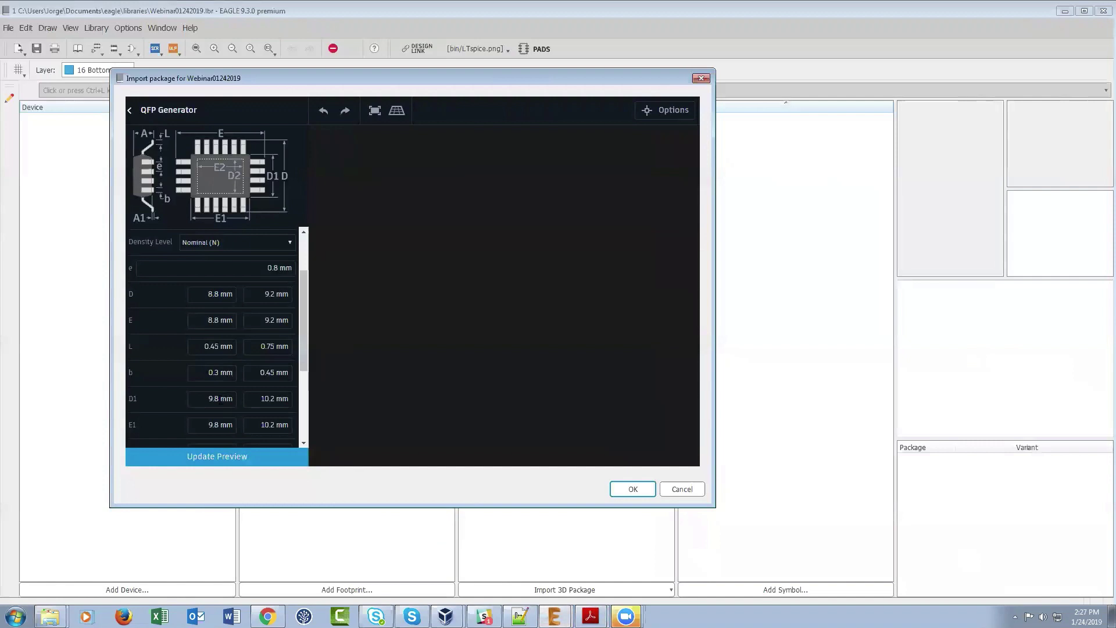
key("BackSpace")
key("BackSpace")
key("BackSpace")
type("6.8")
key("Tab")
type("7.2")
key("Tab")
Set dimension E1 to 6.8 mm minimum and 7.2 mm maximum
type("6.8")
key("Tab")
type("7.2")
key("Tab")
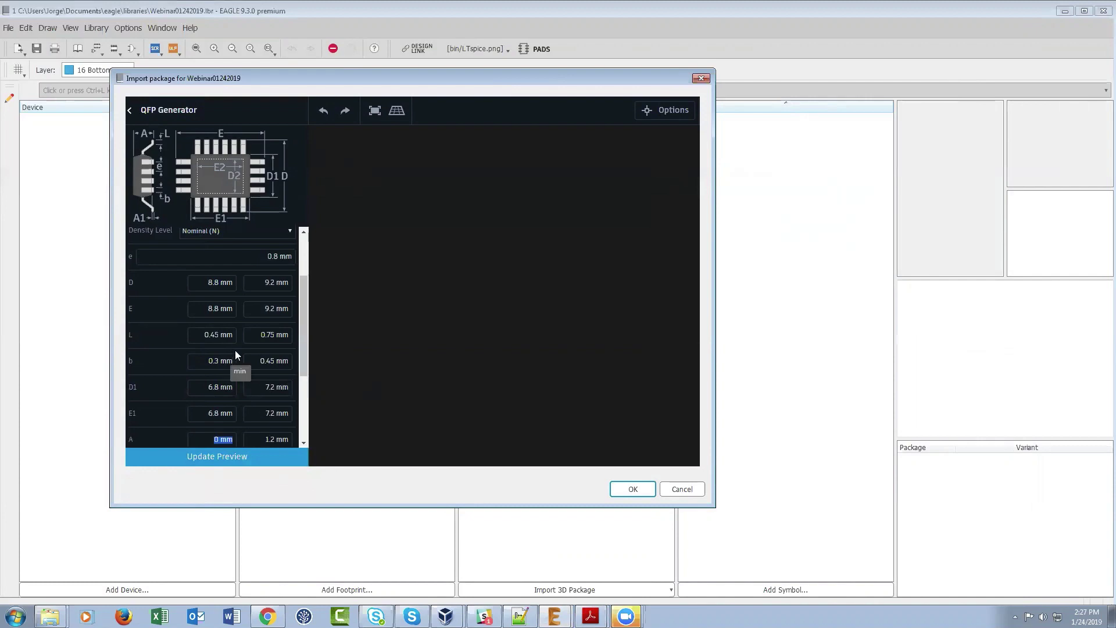
Look up the package height A in the datasheet's outline drawing and table, and set its maximum to 1.6 mm in EAGLE
scroll(235, 349, "down", 2)
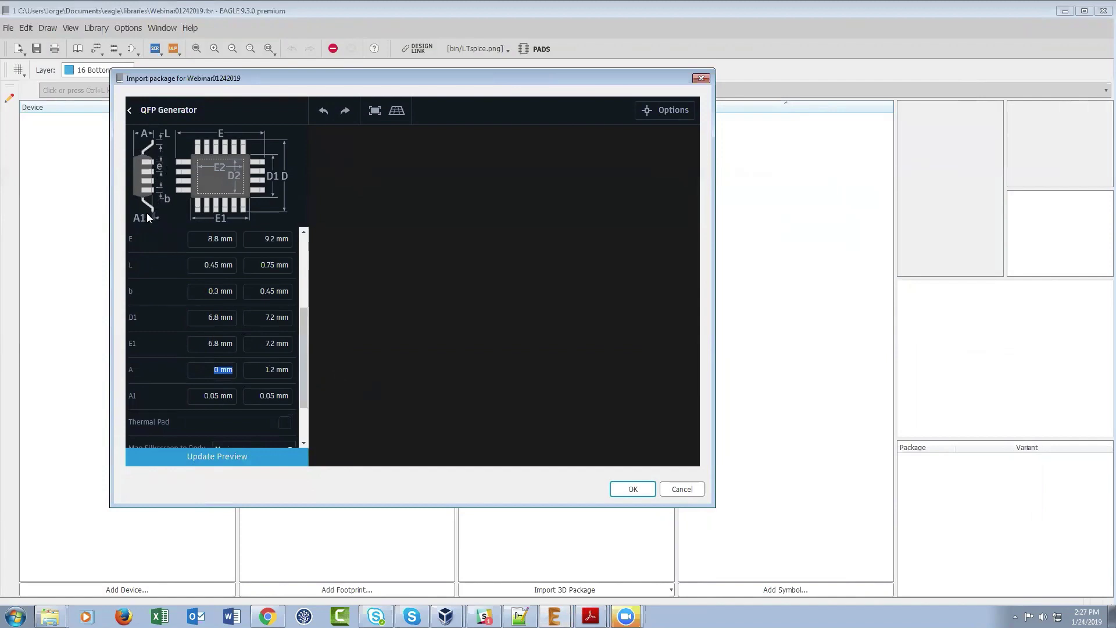
left_click(590, 615)
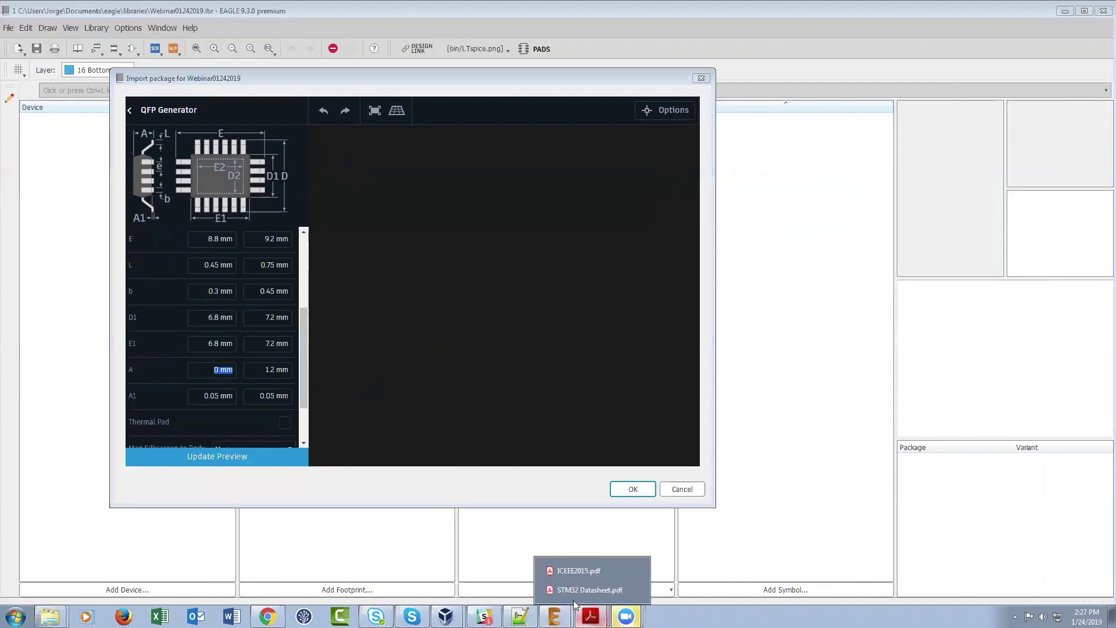
left_click(569, 587)
scroll(465, 320, "up", 2)
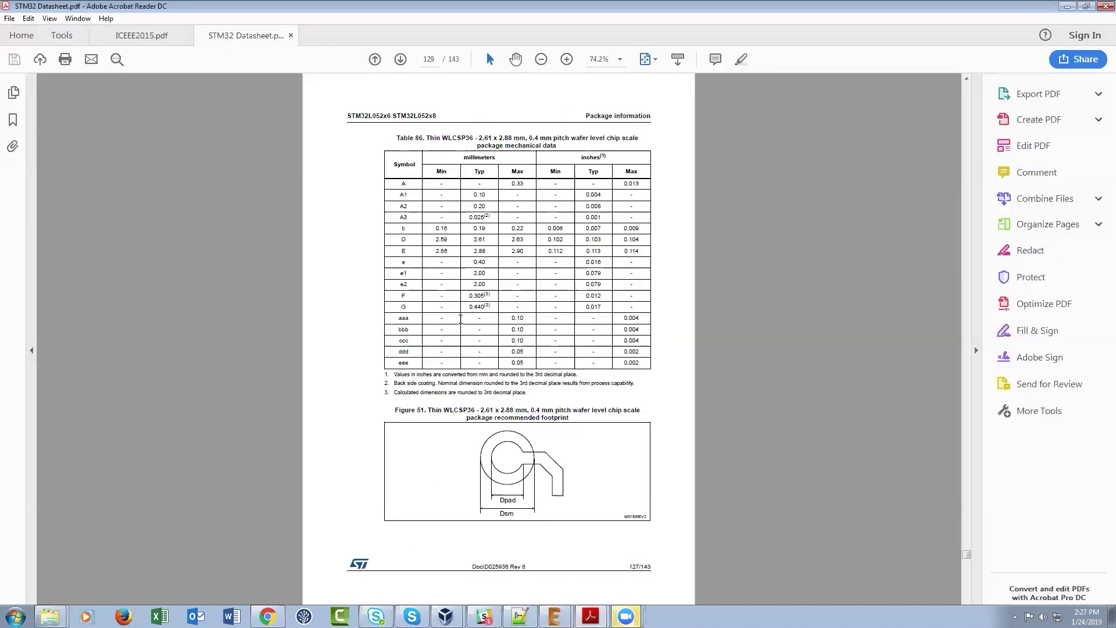
scroll(465, 319, "down", 1)
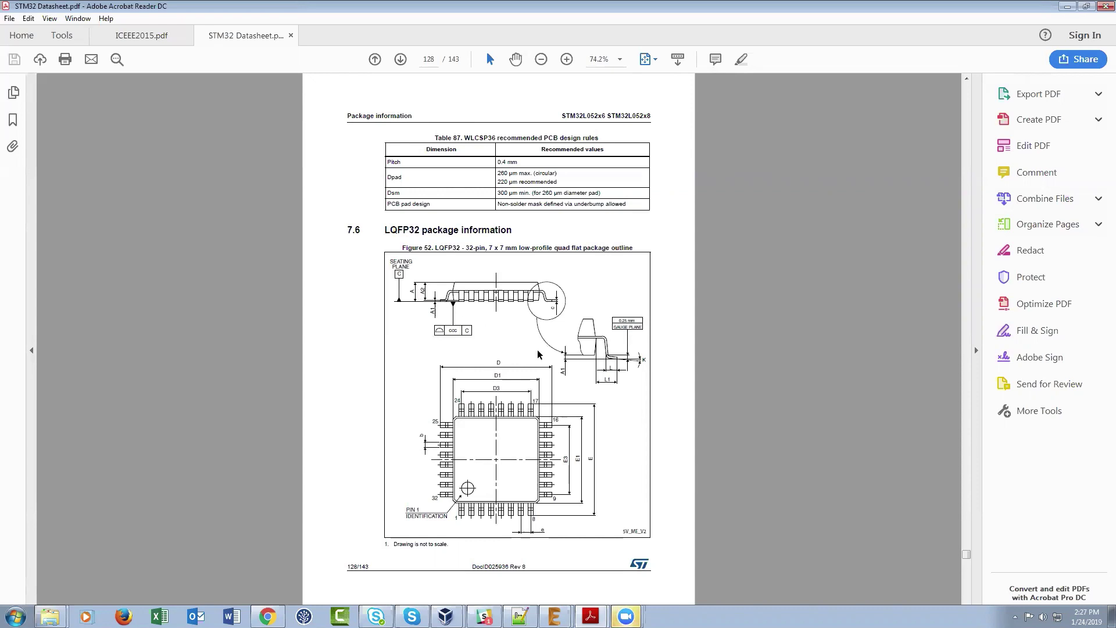
scroll(537, 354, "down", 2)
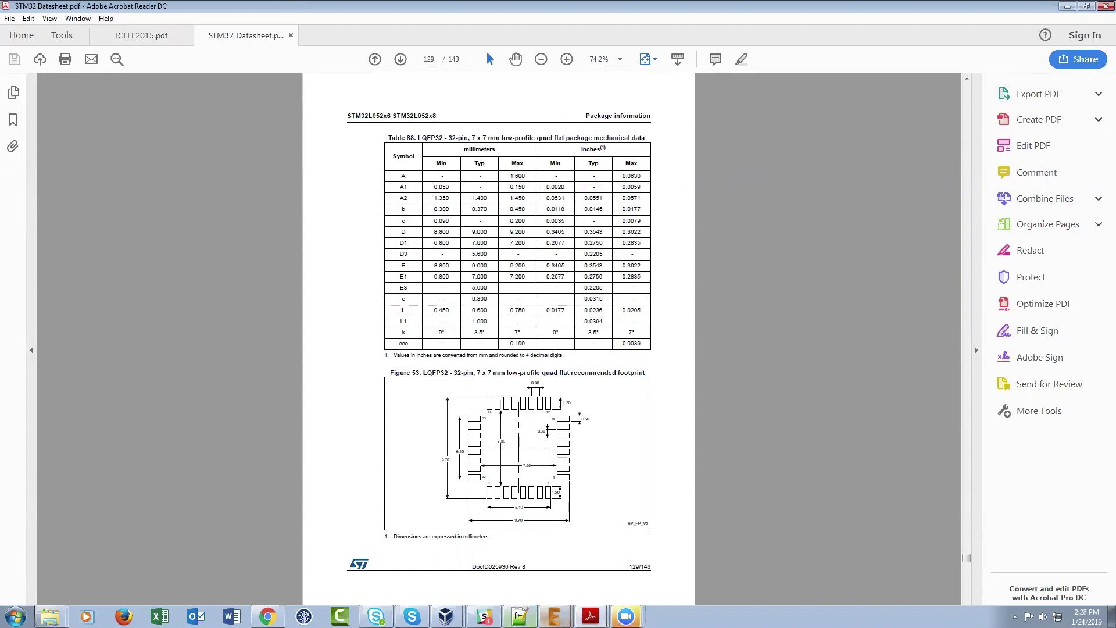
left_click(541, 596)
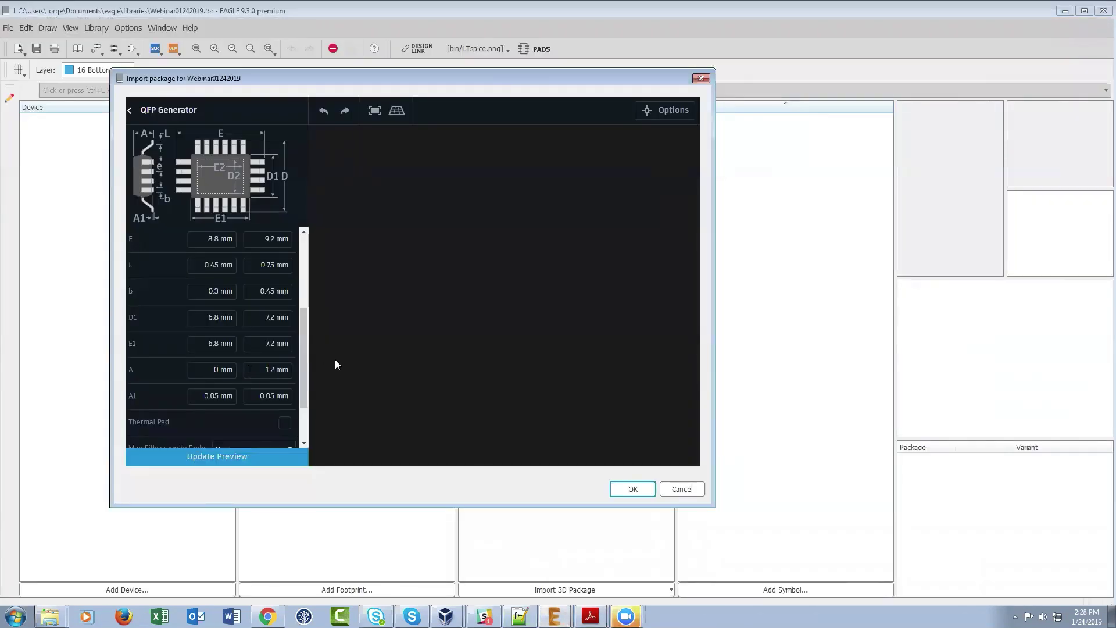
key("BackSpace")
type("6")
Look up the standoff A1 in the datasheet table and set its maximum to 0.15 mm in EAGLE
left_click(586, 608)
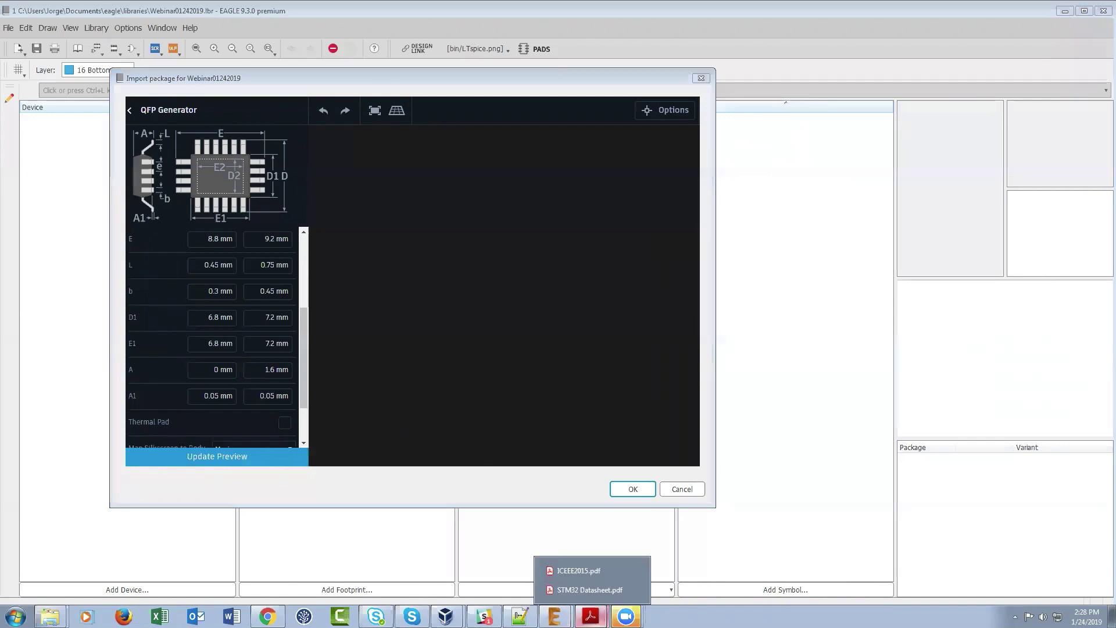
left_click(584, 590)
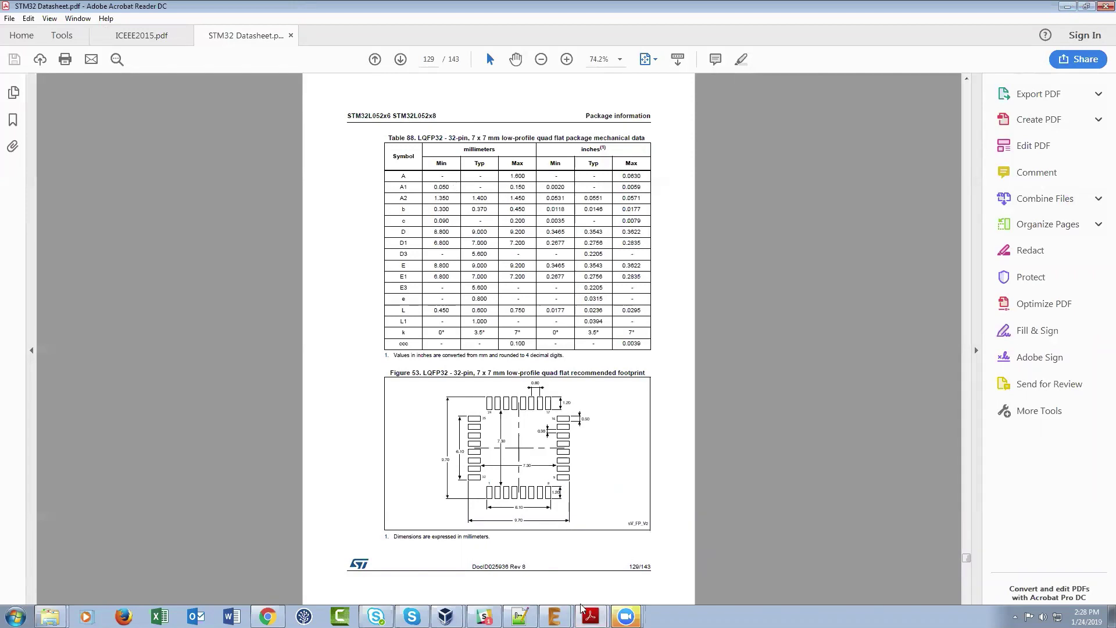
mouse_move(554, 616)
left_click(523, 589)
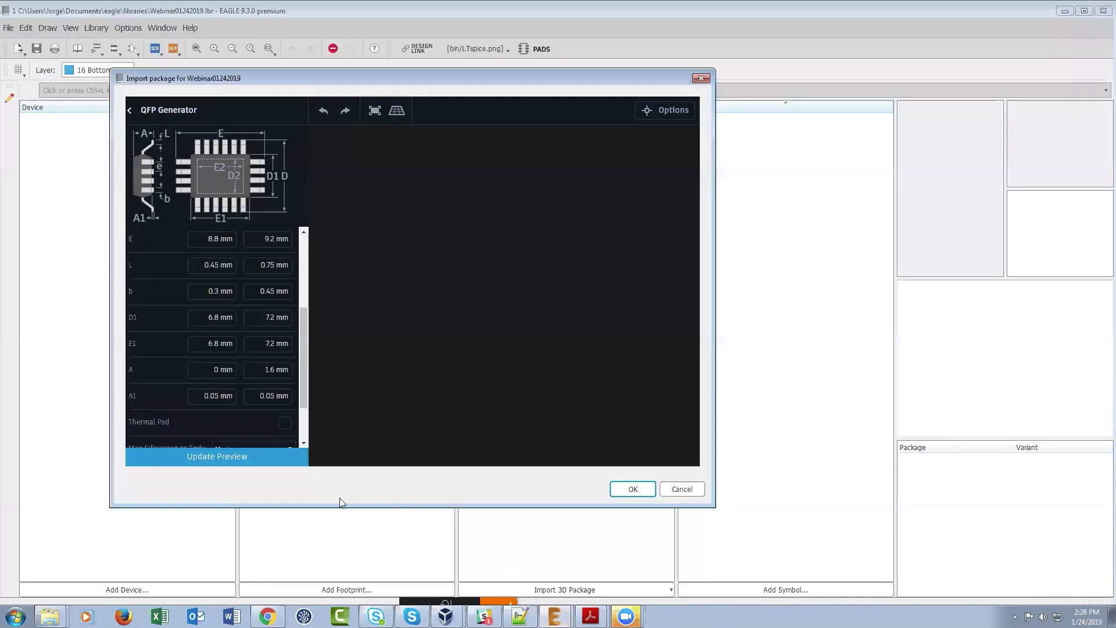
left_click(269, 396)
key("BackSpace")
type("1")
Generate the package preview from the entered dimensions and inspect the 3D model from another angle
left_click_drag(299, 364, 297, 423)
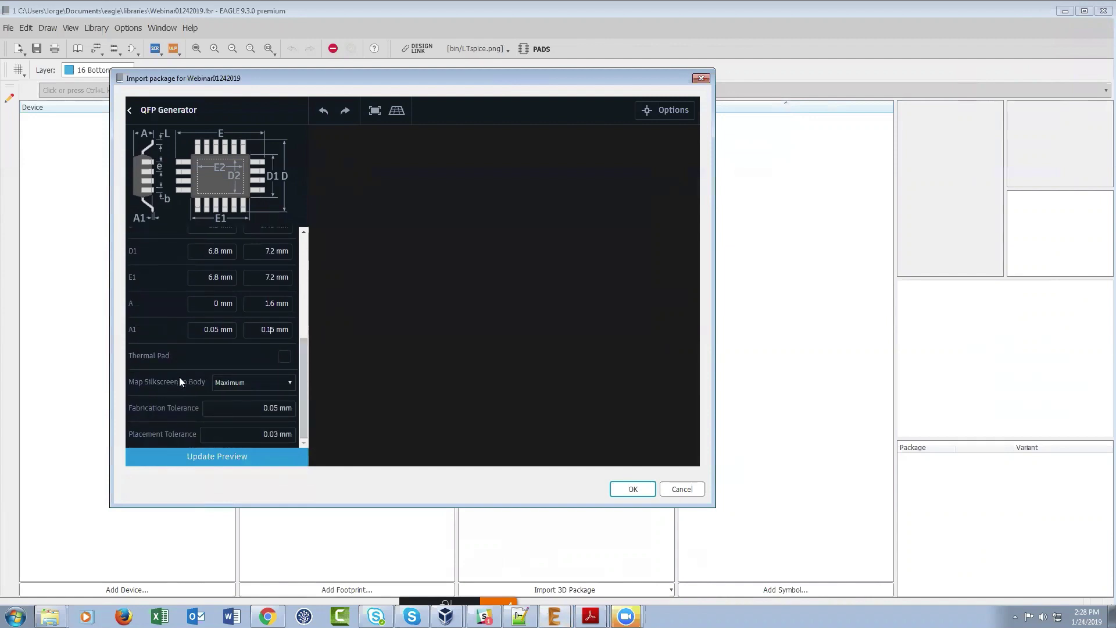
left_click(192, 458)
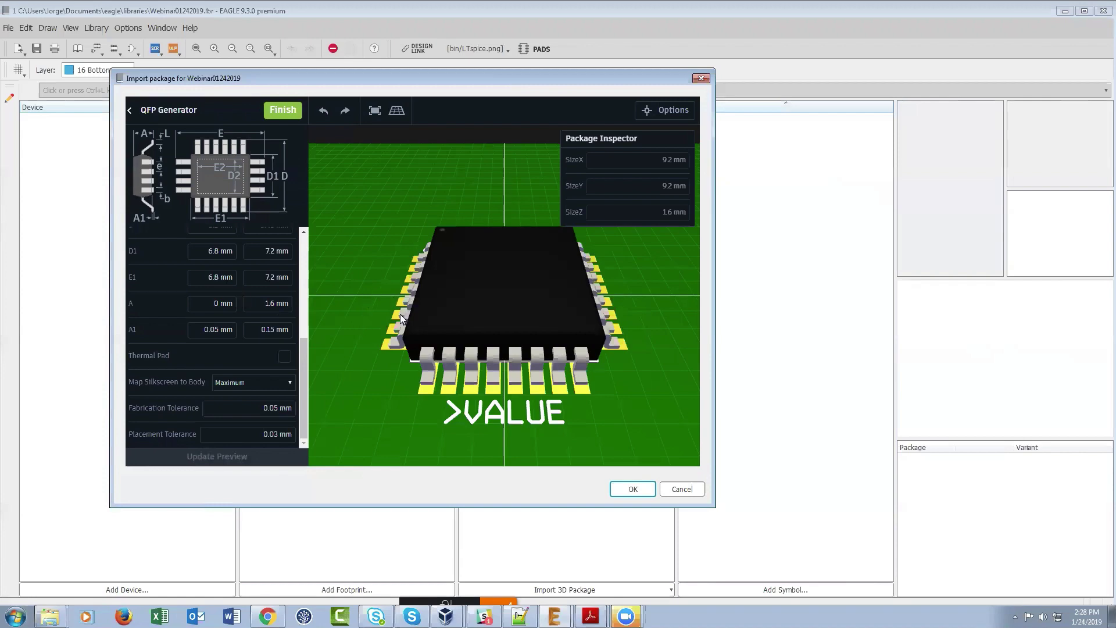
left_click_drag(361, 380, 458, 401)
mouse_move(449, 378)
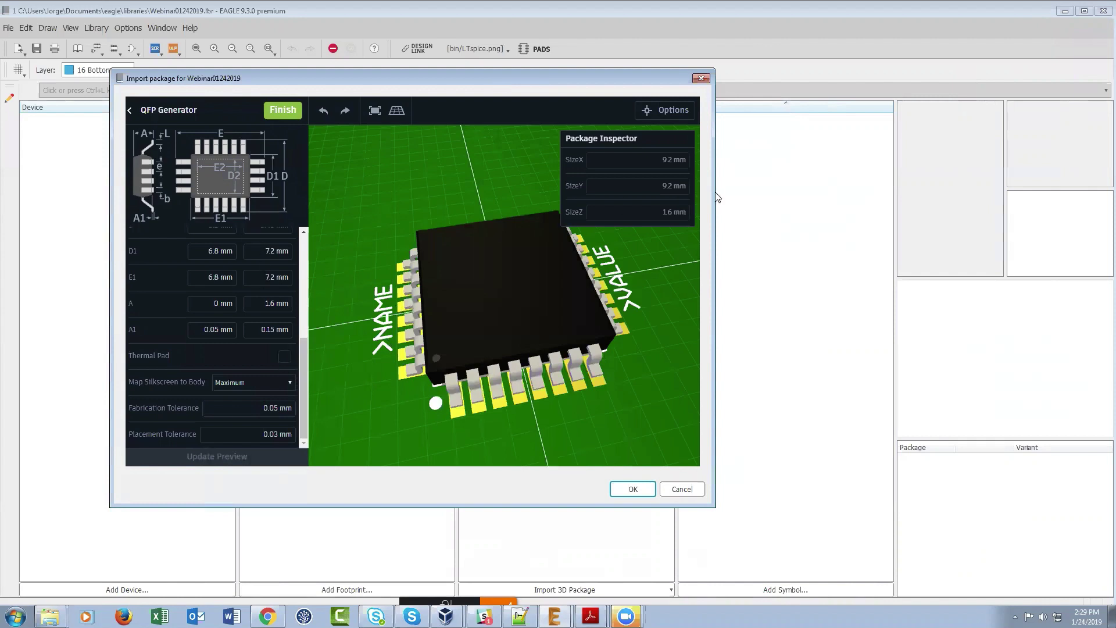
Hide the board in the preview options and view the package from its underside
left_click(657, 110)
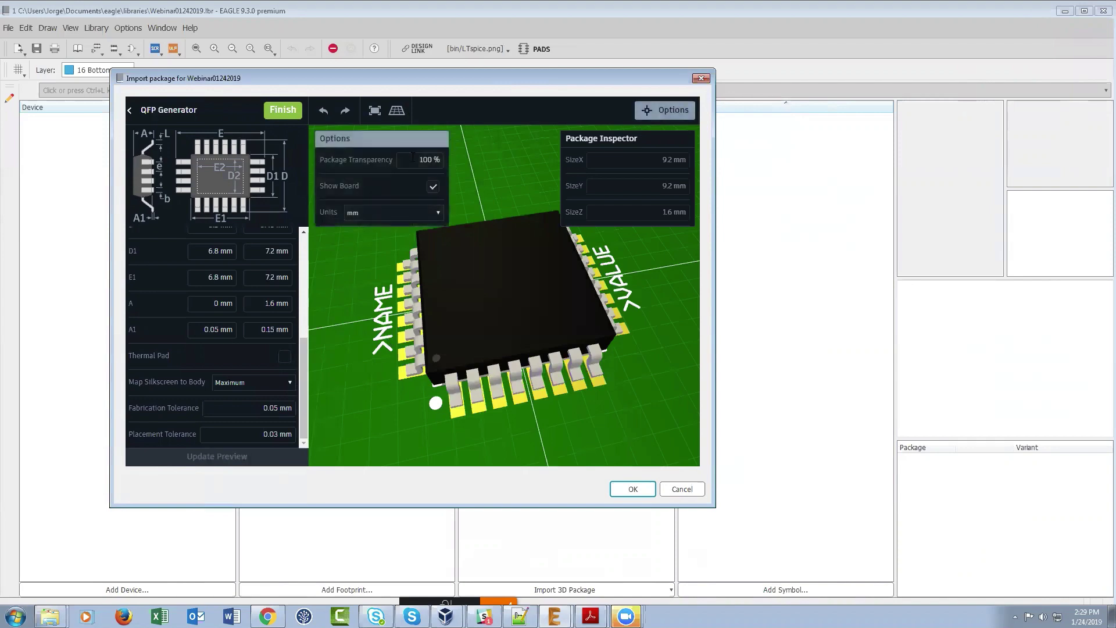
left_click(431, 187)
left_click_drag(373, 399, 418, 264)
left_click(483, 185)
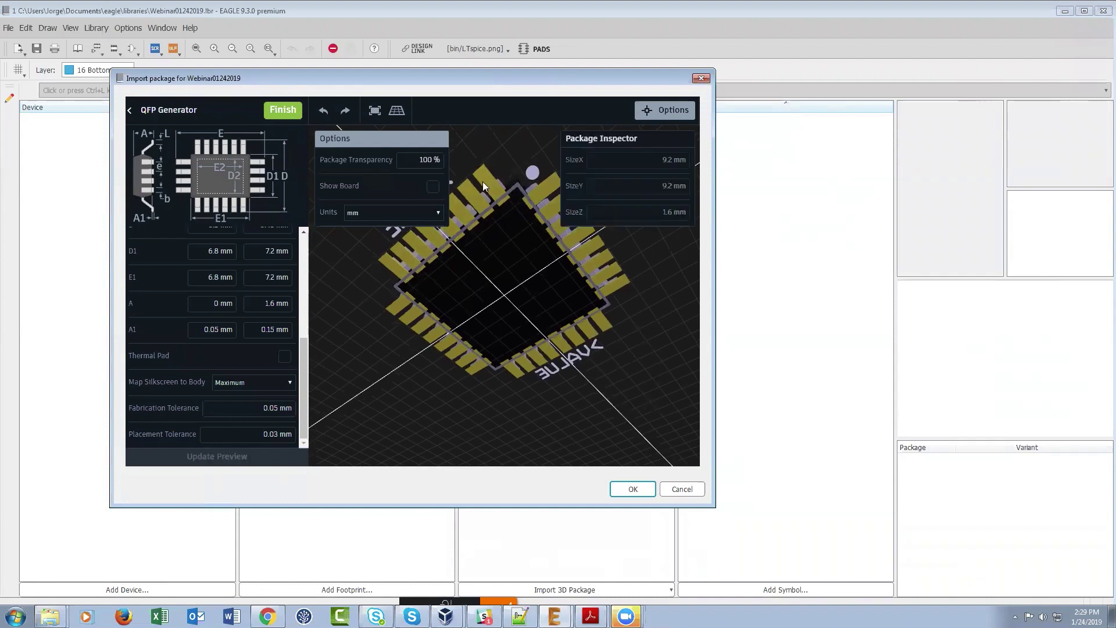
Add a thermal pad to the package with D2 and E2 set to 5 mm, and update the preview
left_click(285, 357)
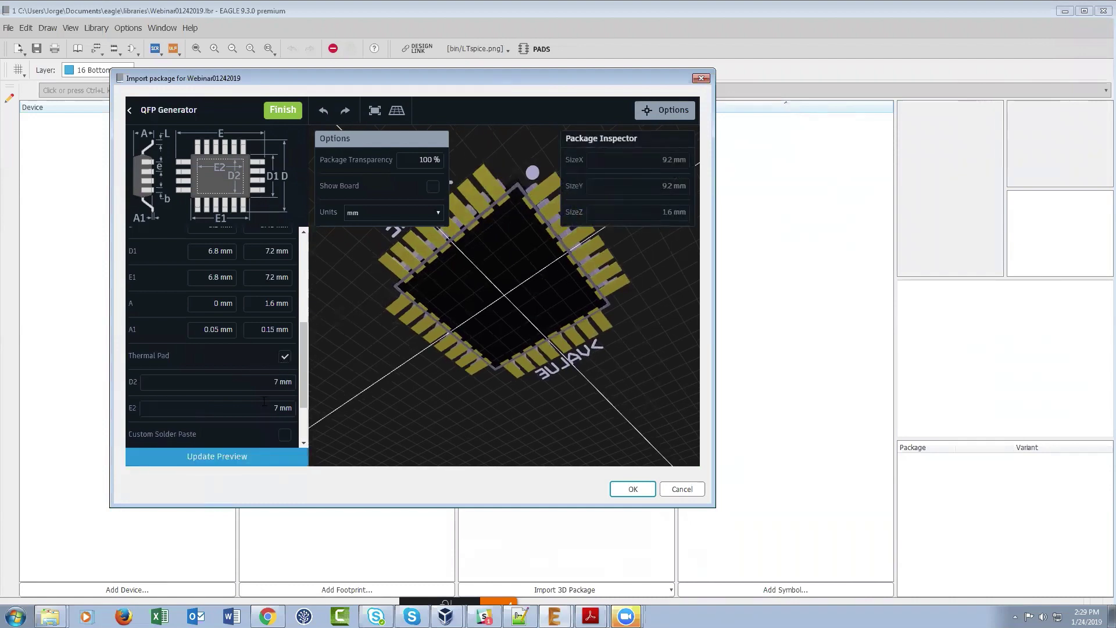
left_click(250, 457)
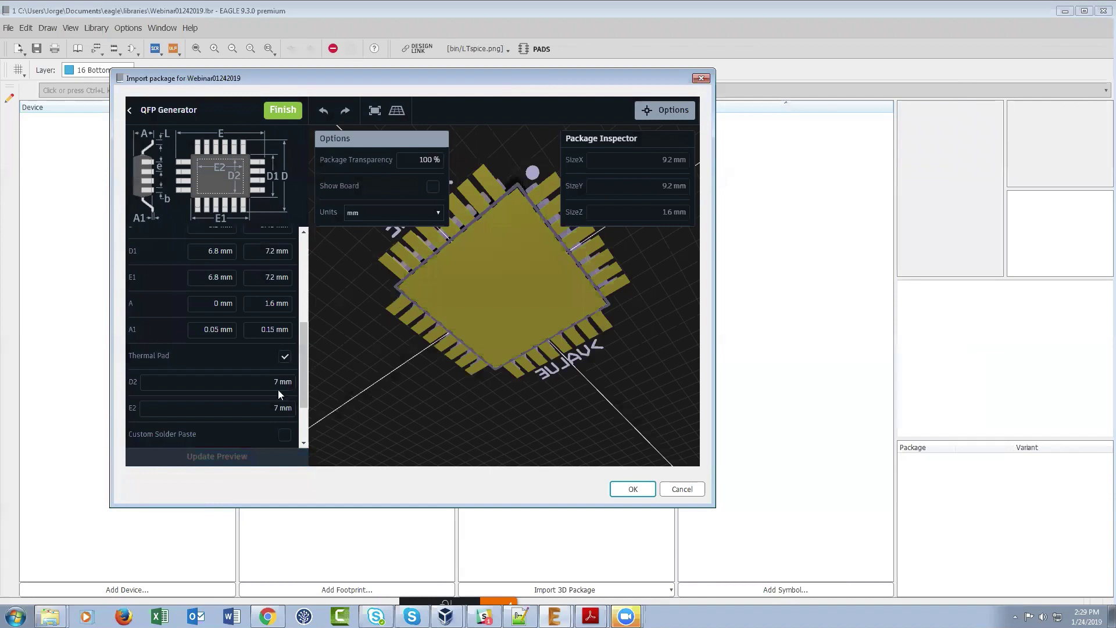
type("5")
key("Tab")
type("5")
scroll(253, 415, "down", 2)
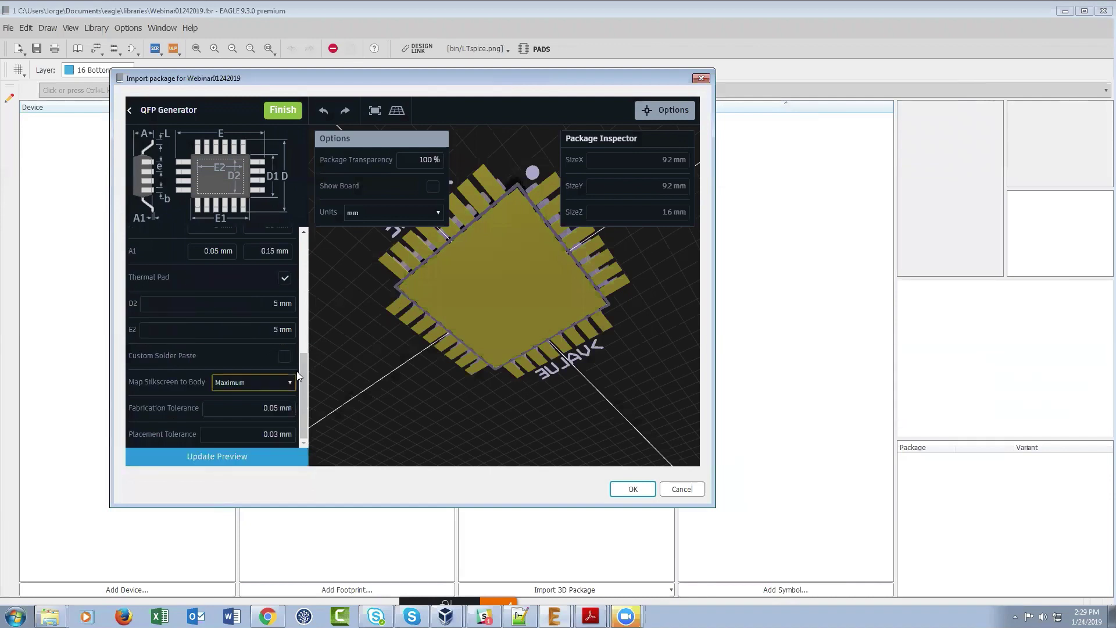
left_click(237, 462)
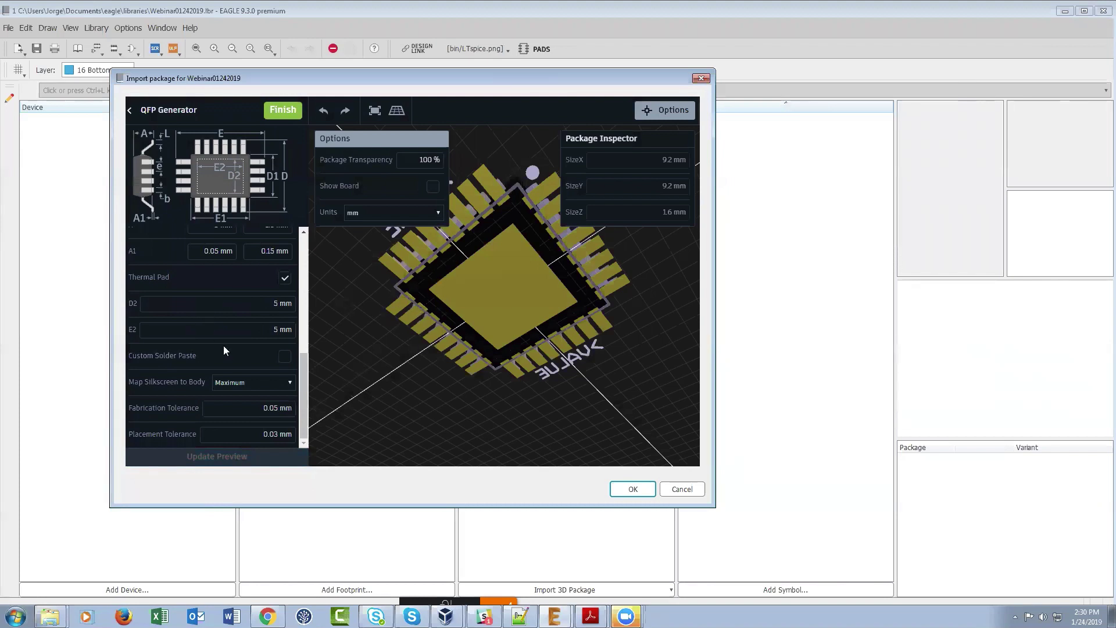
Remove the thermal pad, update the preview, and view the package from above
left_click(284, 279)
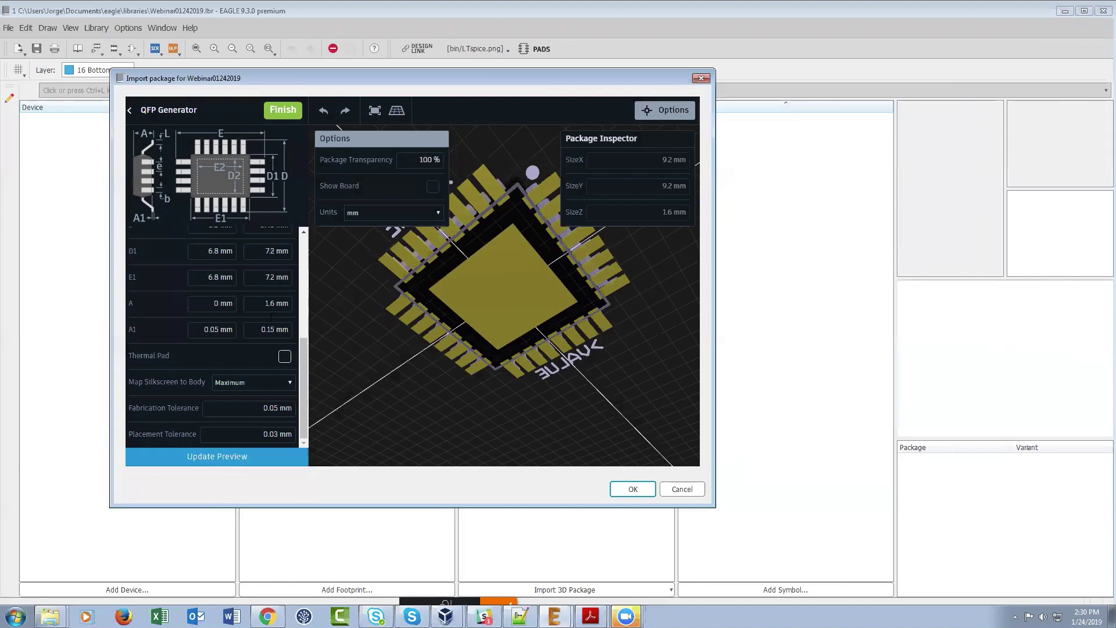
left_click(238, 462)
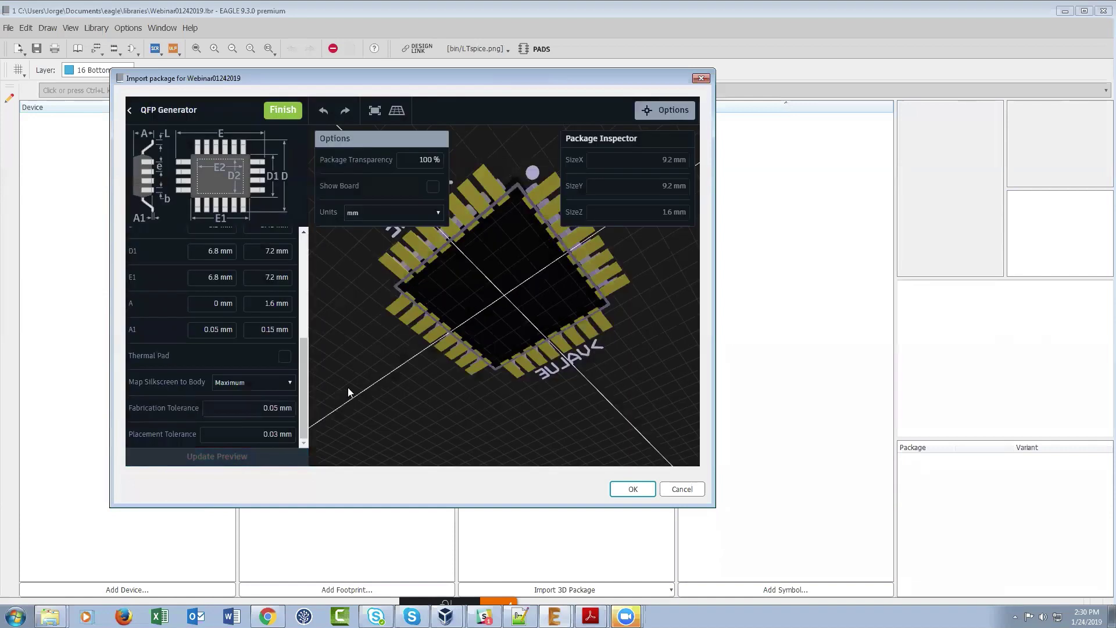
left_click_drag(393, 339, 342, 390)
Set the density level to Least (L) and update the preview to inspect the pads
scroll(258, 346, "up", 5)
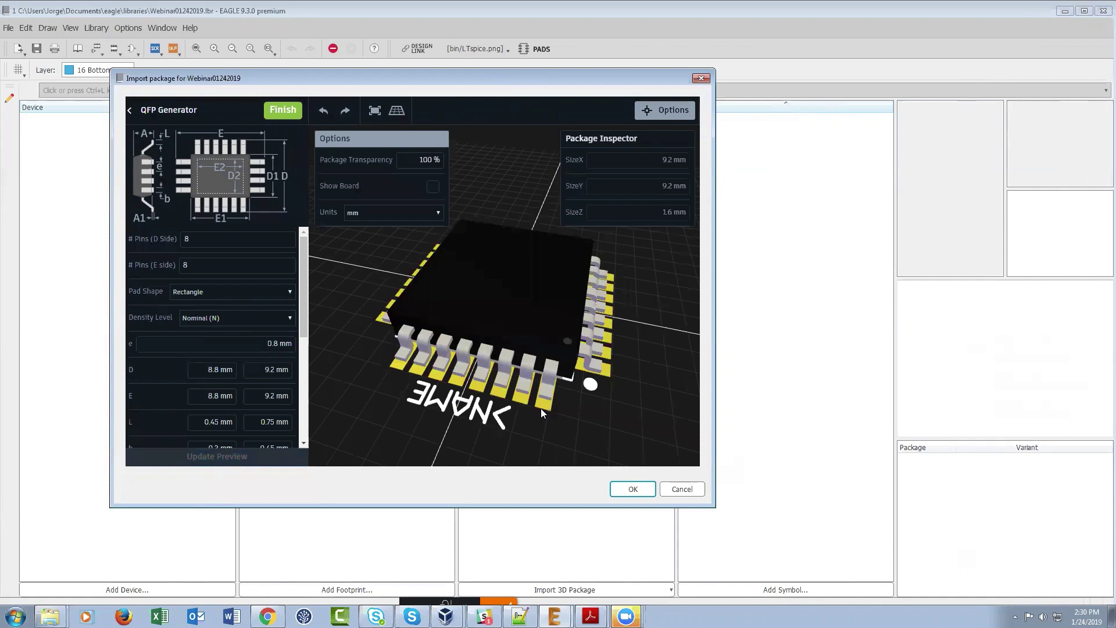
left_click(289, 319)
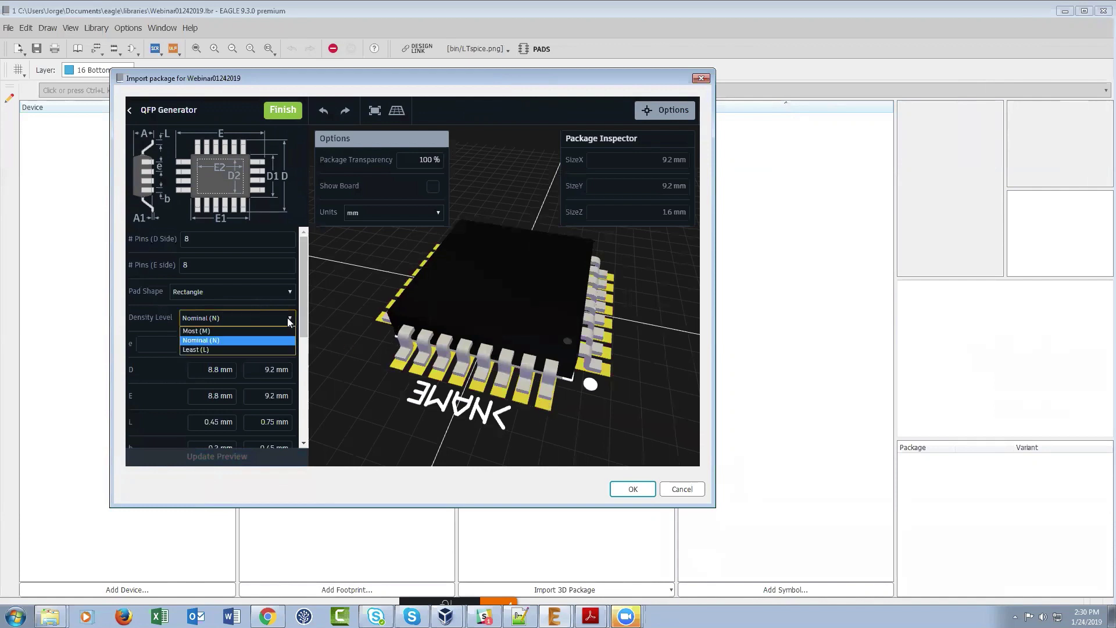
left_click(236, 350)
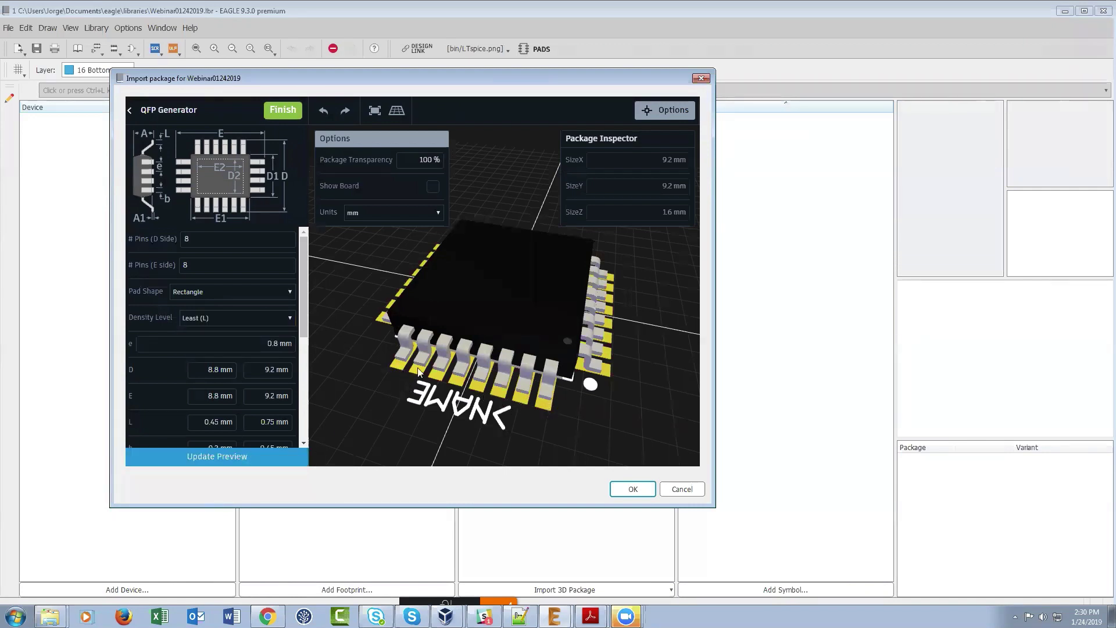
left_click(267, 461)
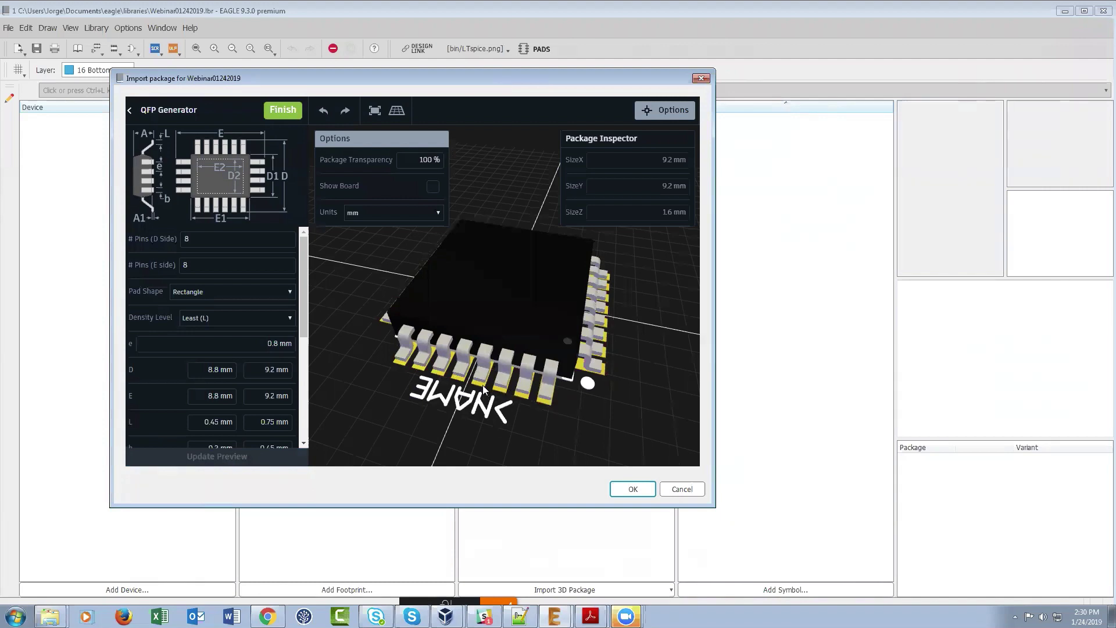
Set the density level to Most (M) and update the preview to inspect the pads
left_click(289, 320)
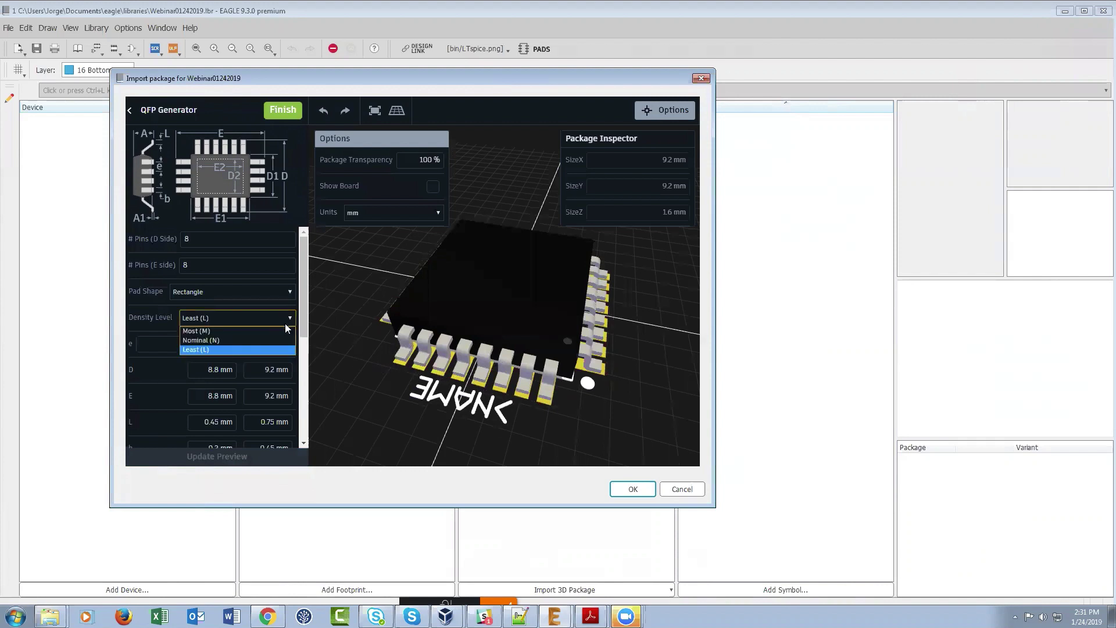
left_click(255, 332)
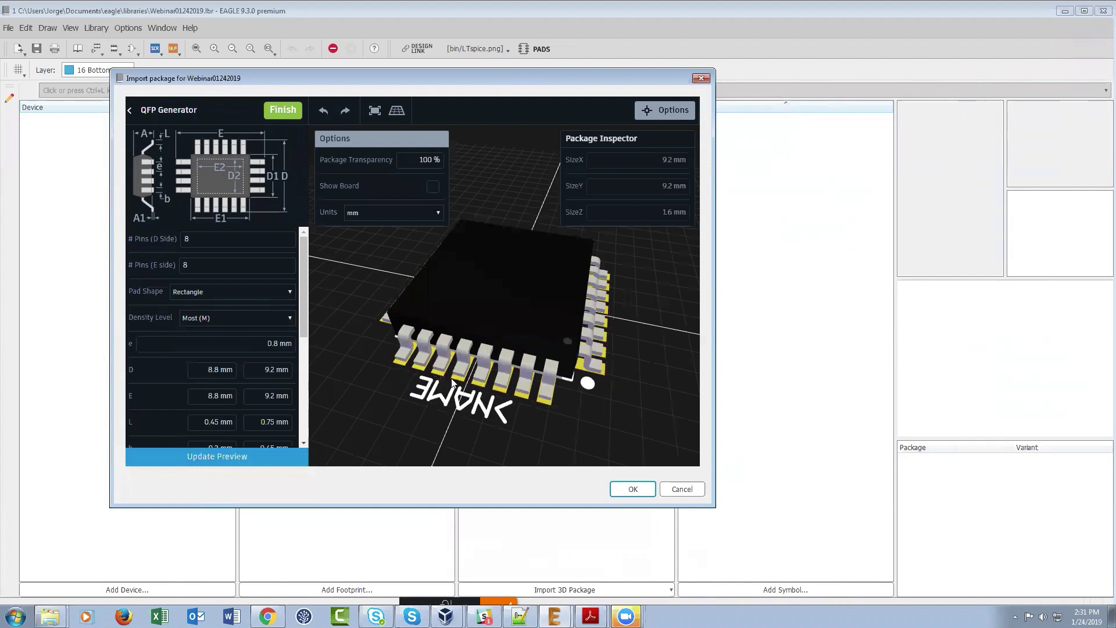
left_click(264, 459)
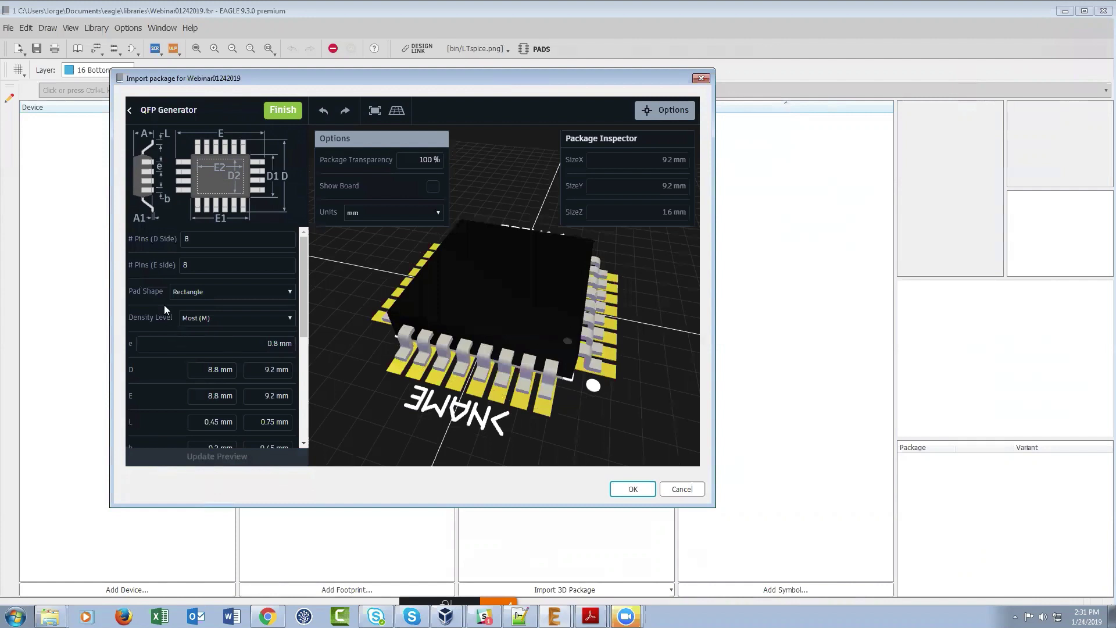
Set the density level to Nominal (N), update the preview, and inspect the pads from below the package
left_click(289, 316)
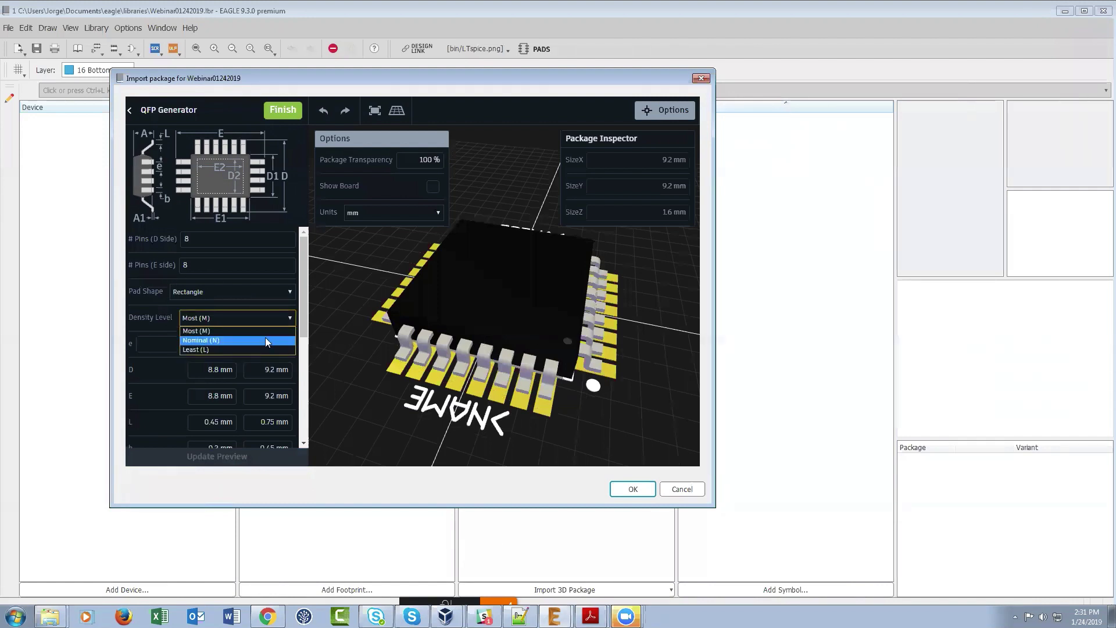
left_click(265, 339)
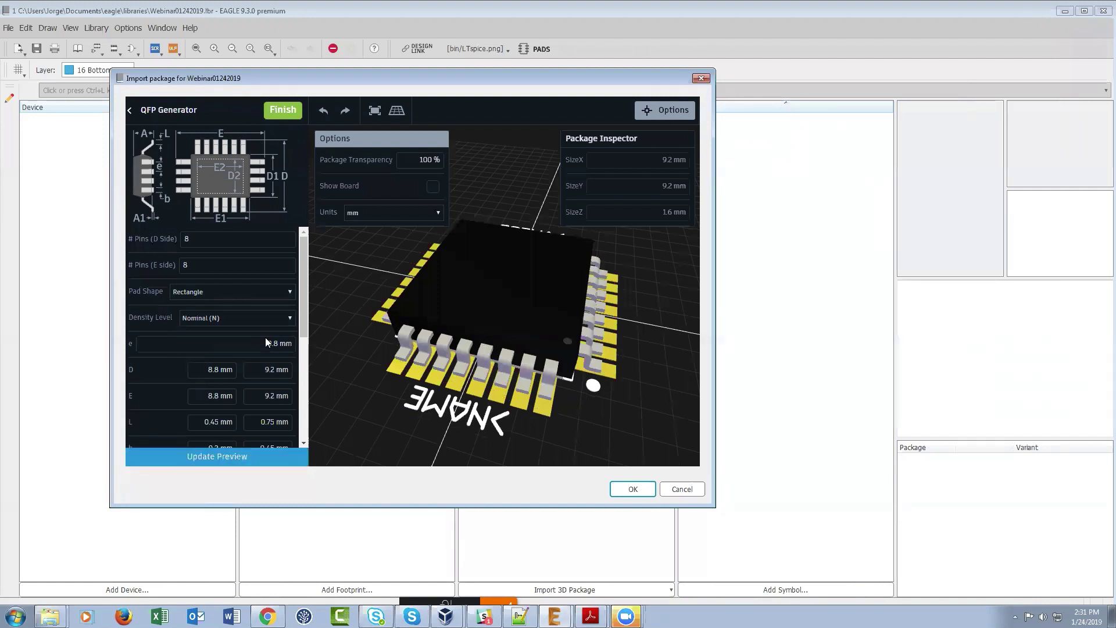
left_click(222, 458)
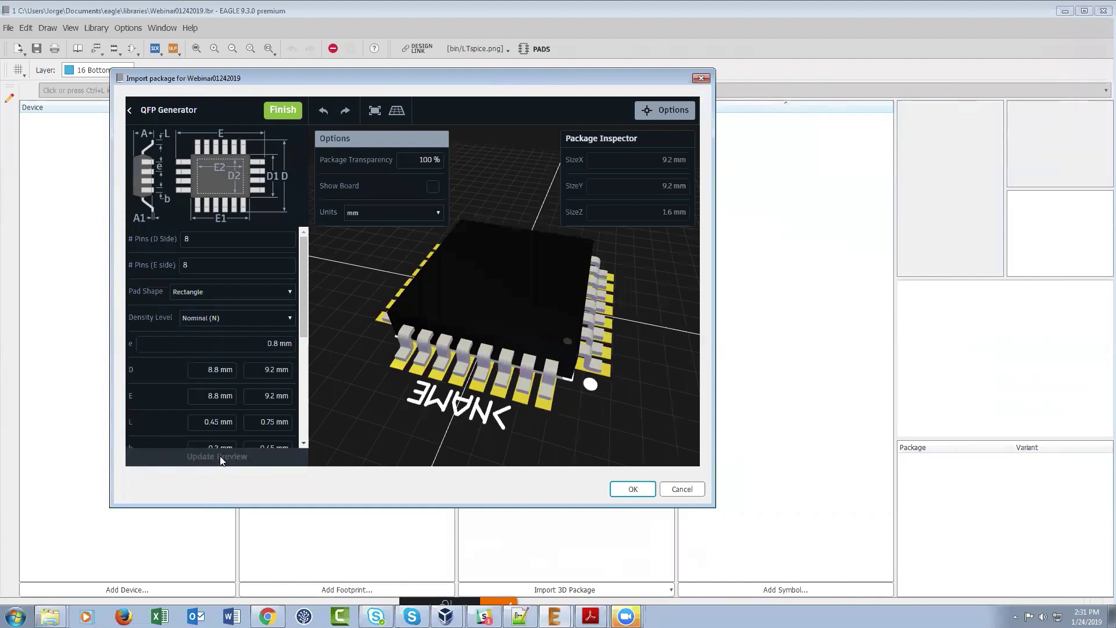
left_click_drag(399, 419, 347, 309)
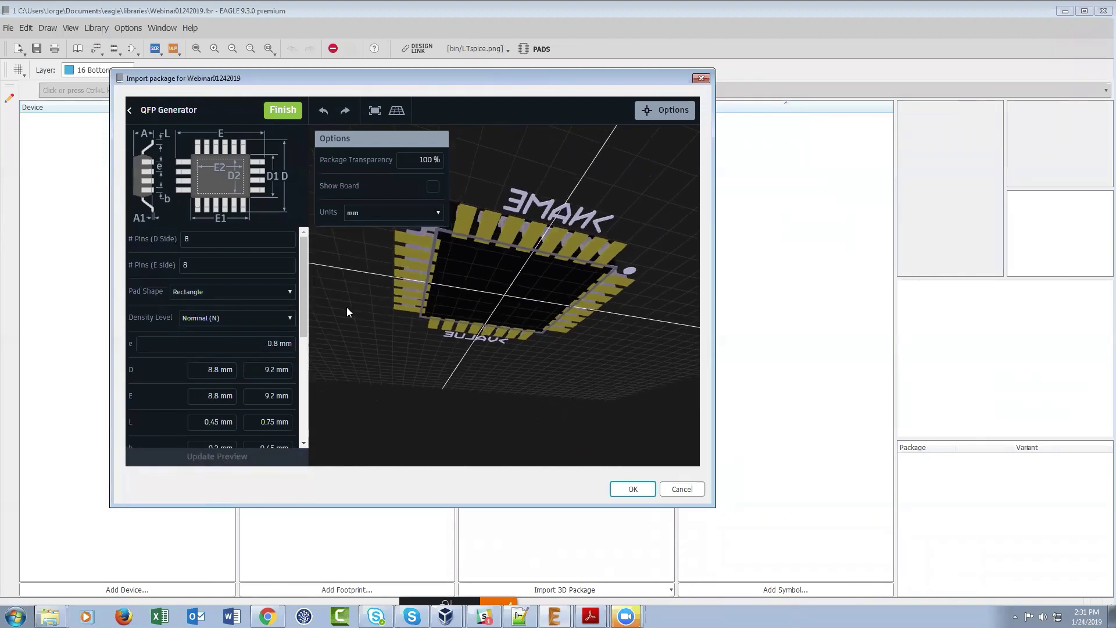
Try the Rounded Rectangle pad shape and update the preview
left_click(289, 291)
left_click(248, 314)
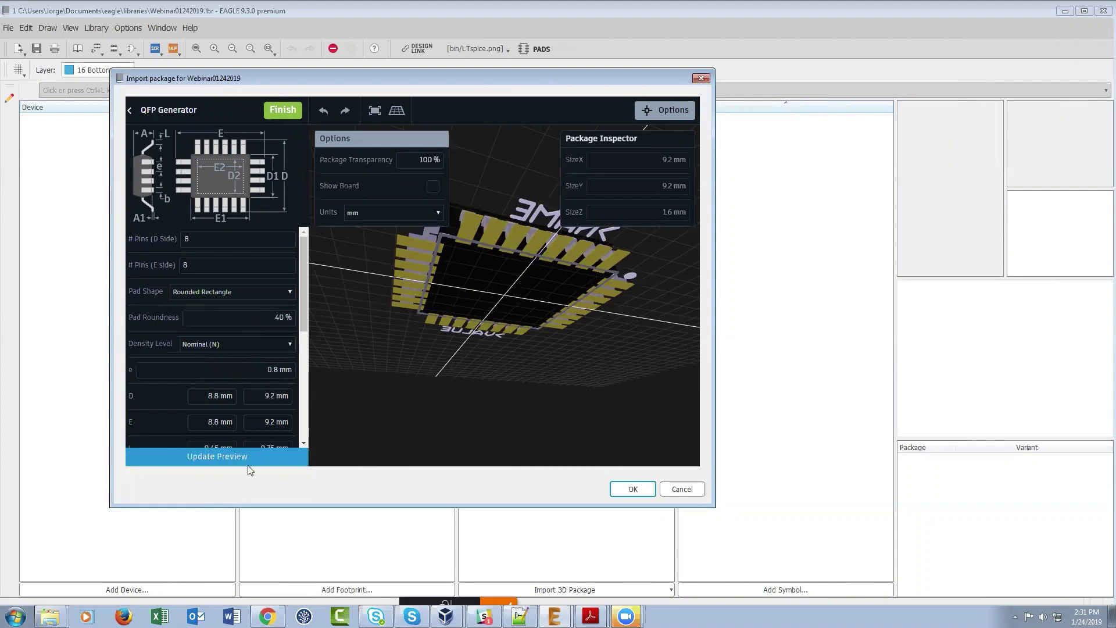
left_click(236, 460)
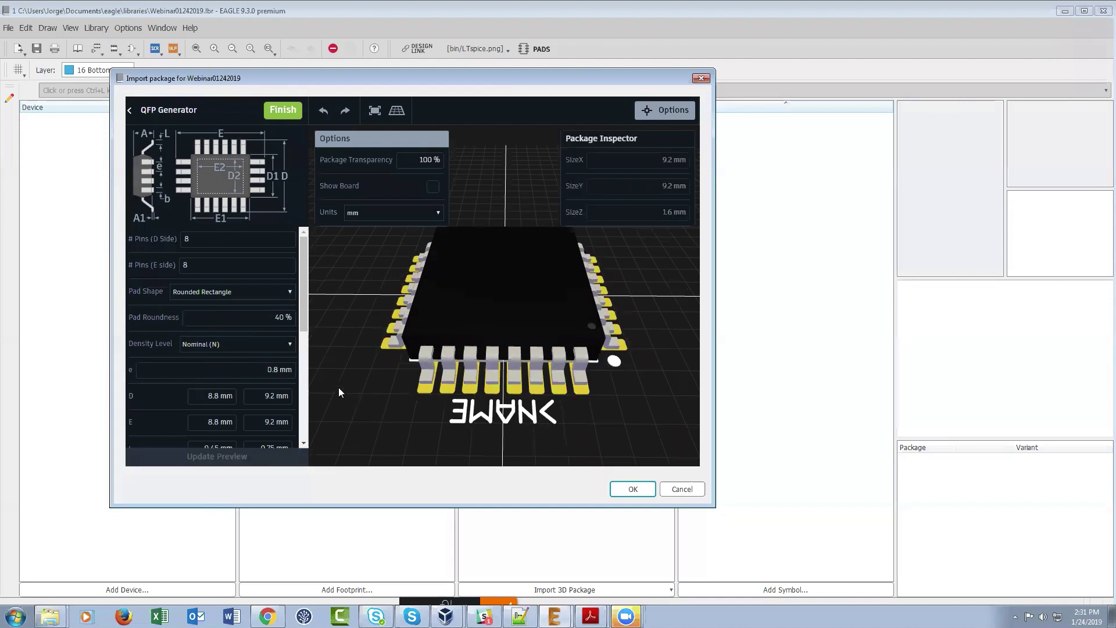
Try the Oblong pad shape, update the preview, and inspect the pads from another angle
left_click(291, 292)
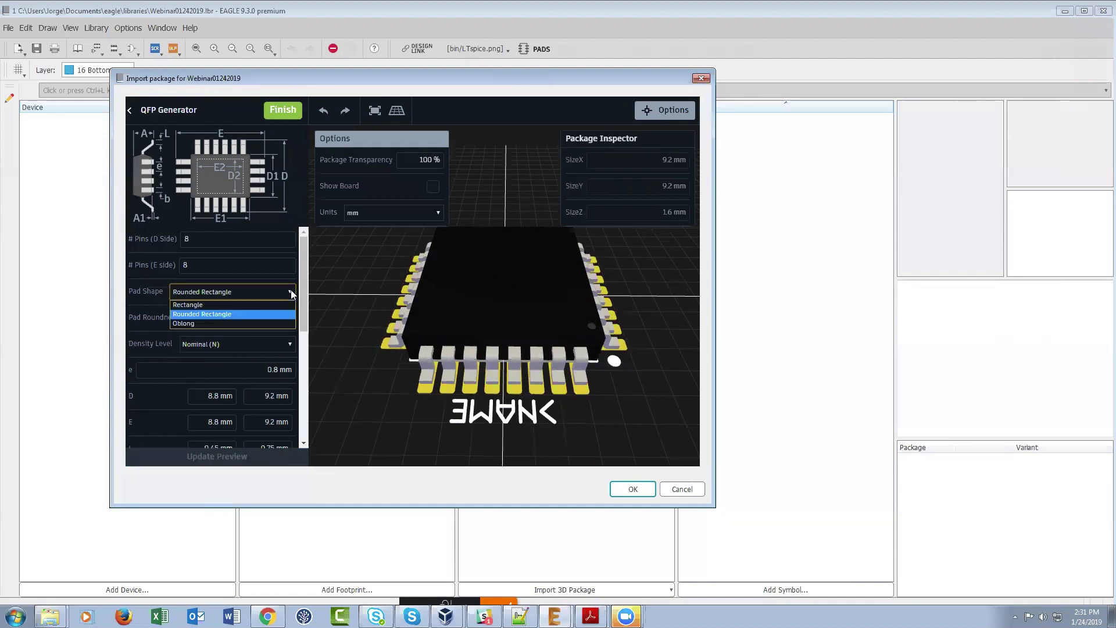
left_click(268, 323)
left_click(232, 458)
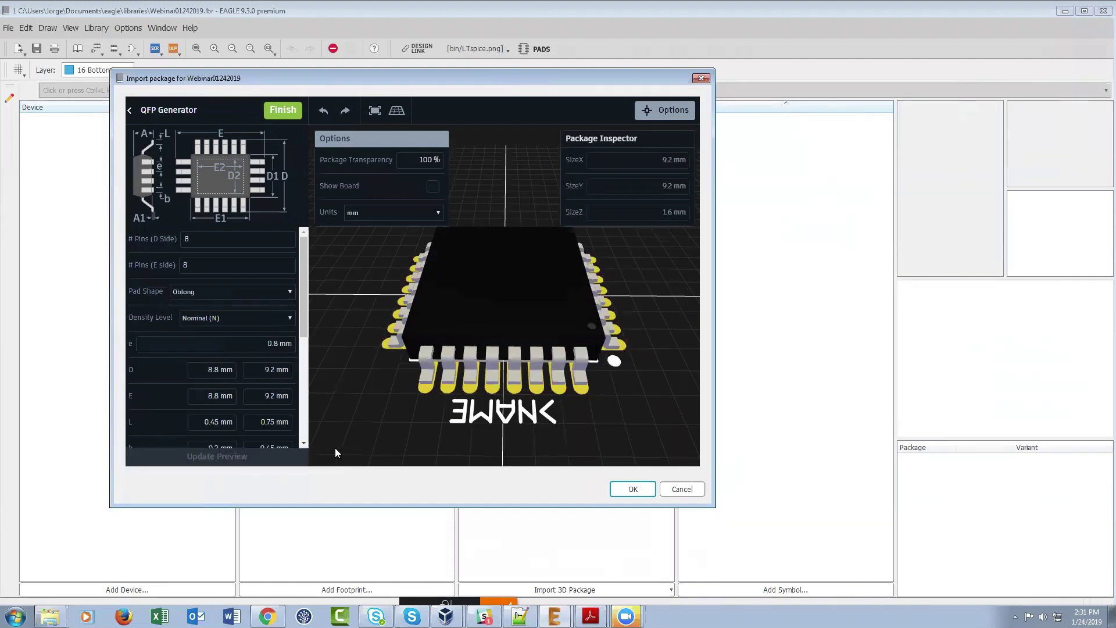
left_click_drag(394, 289, 441, 447)
Set the pad shape back to Rectangle, update the preview, and finish generating the package into the library
left_click(291, 291)
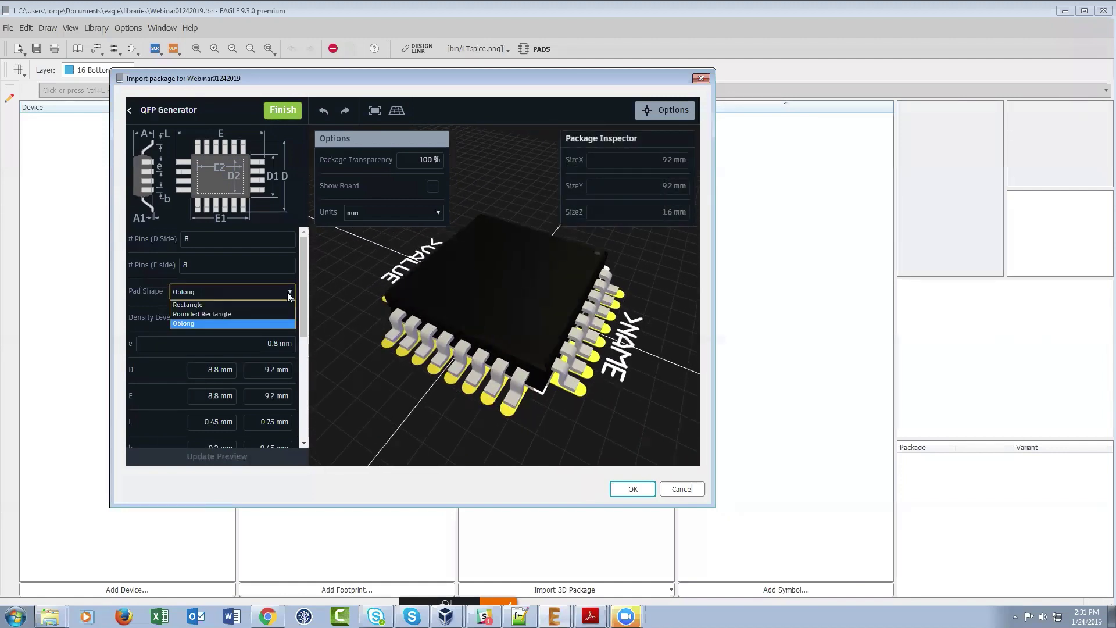
left_click(270, 300)
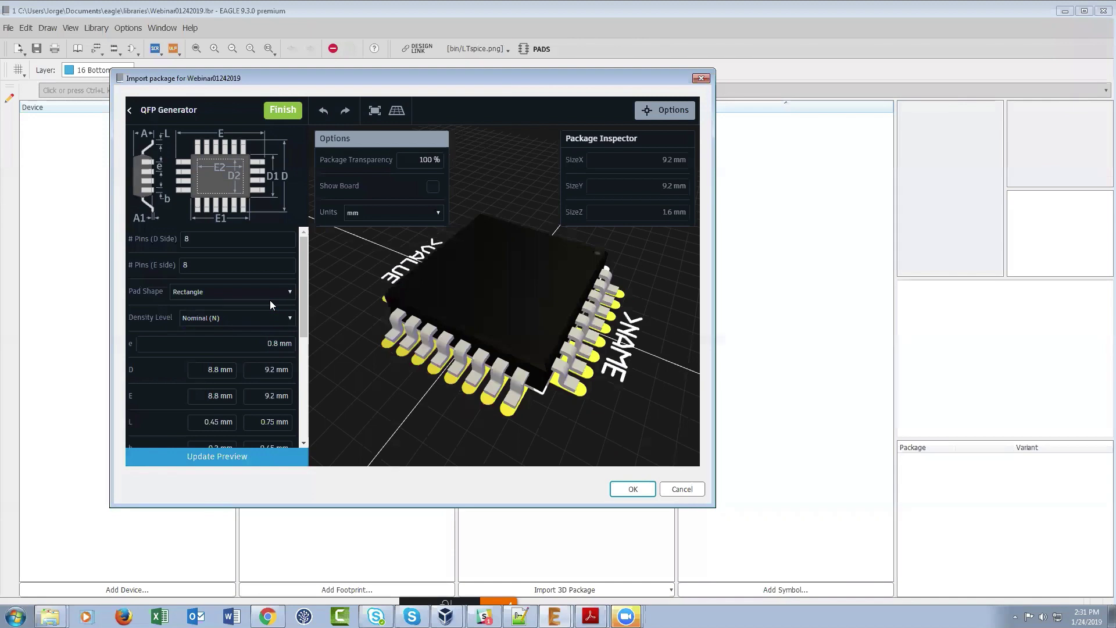
left_click(238, 456)
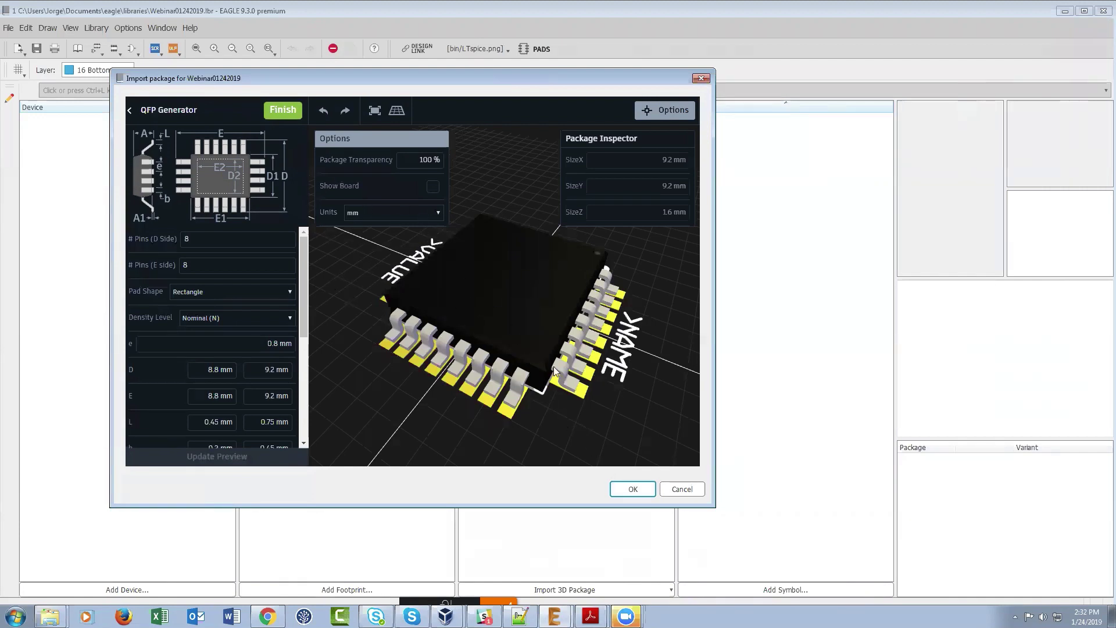
left_click(633, 489)
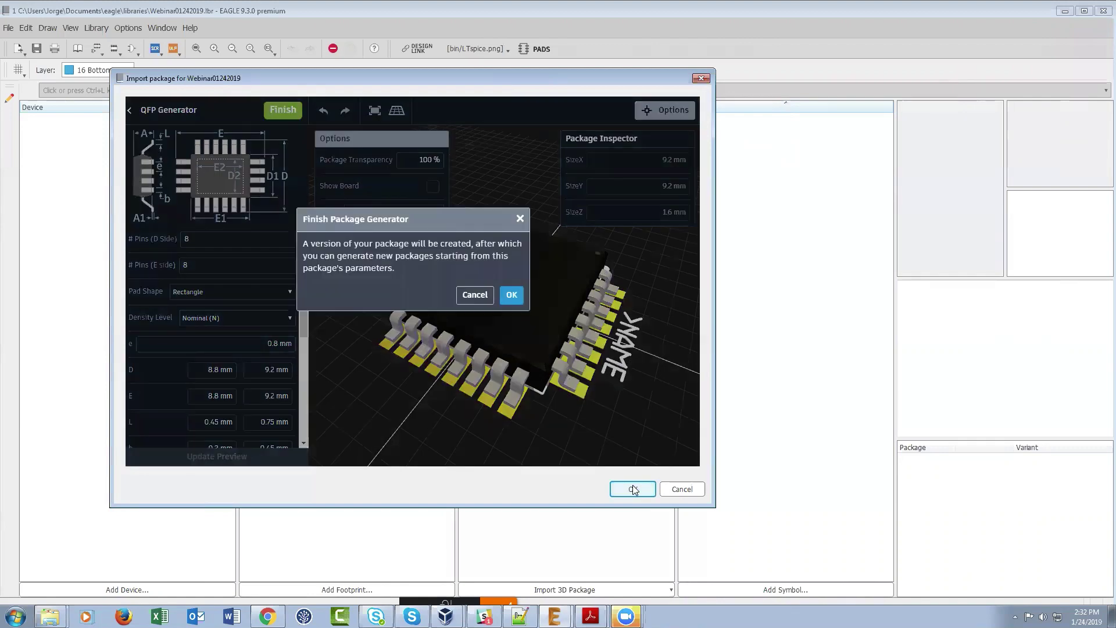
left_click(521, 300)
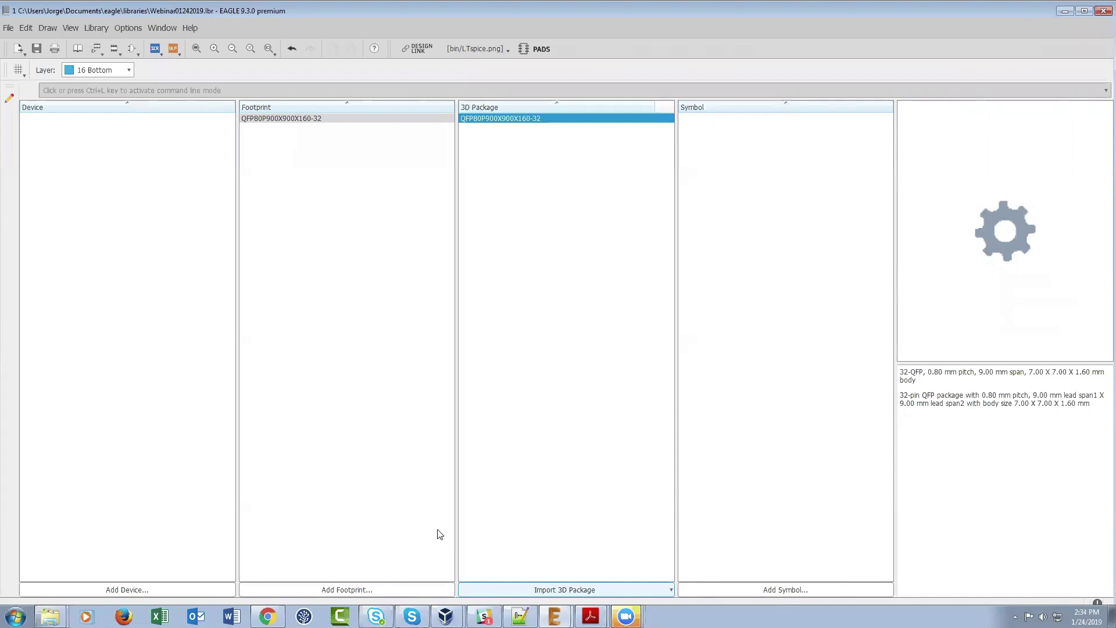
Create a new footprint named AB26TRQ in the library
left_click(404, 584)
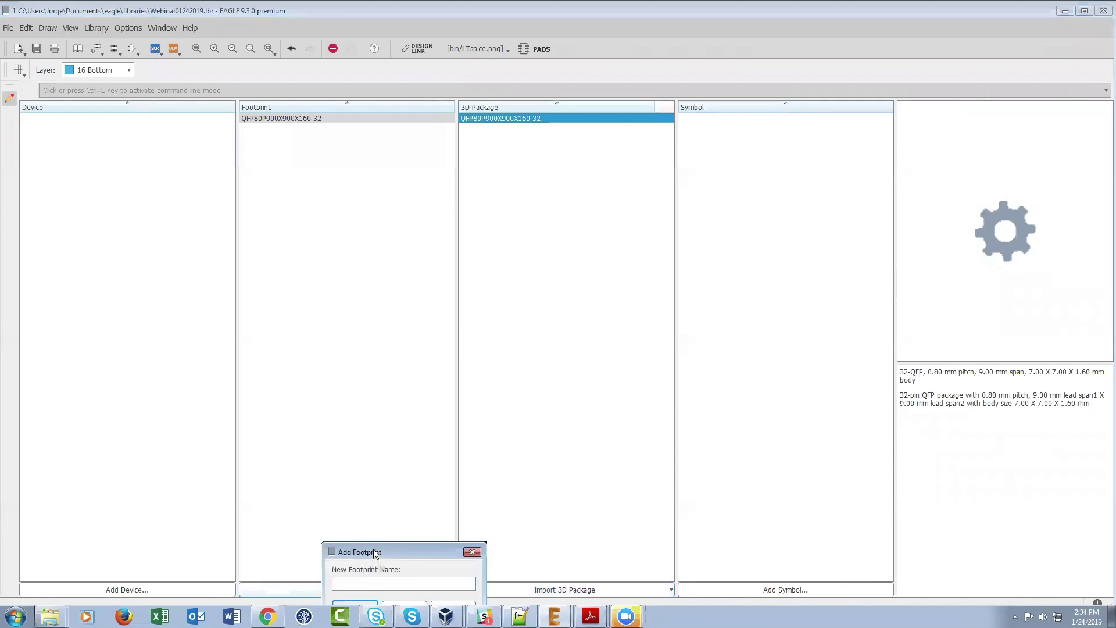
left_click_drag(375, 553, 344, 381)
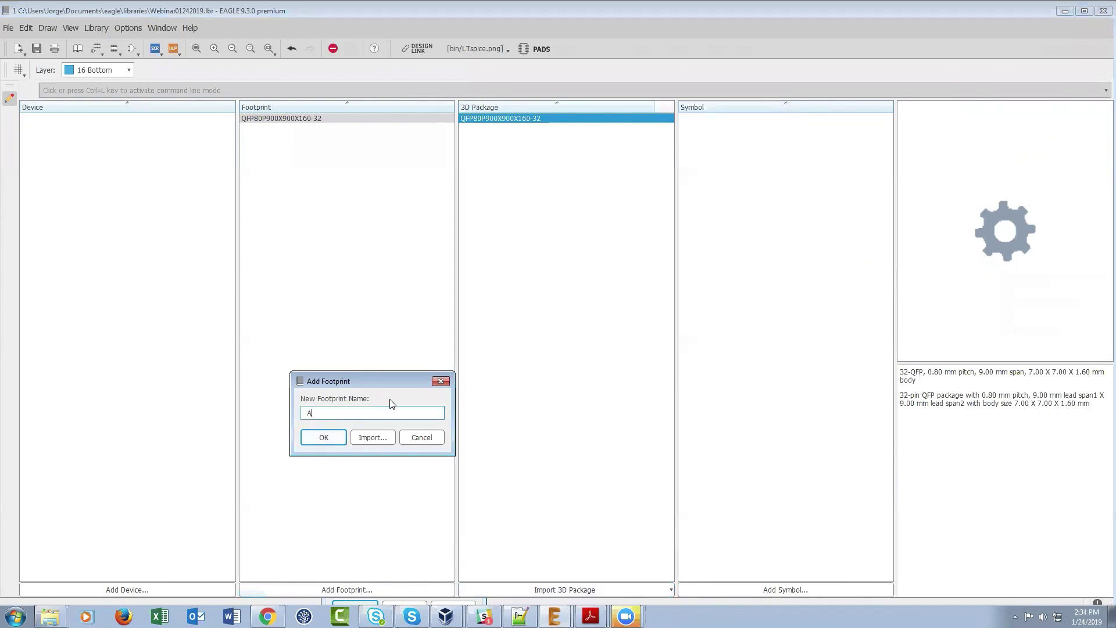
type("B26TRQ")
left_click(320, 437)
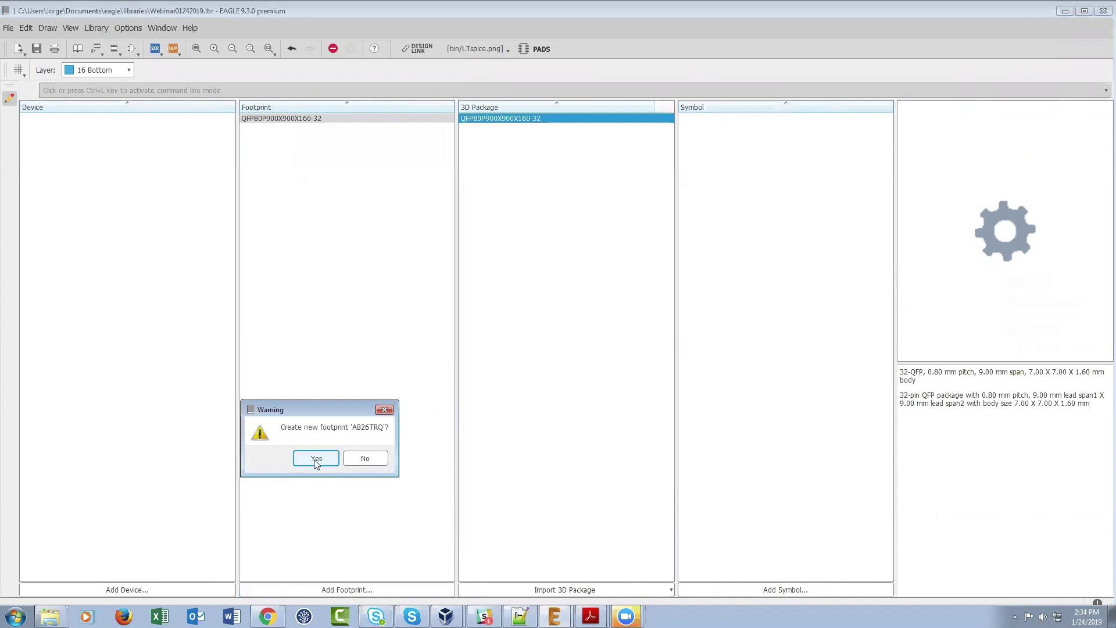
left_click(315, 459)
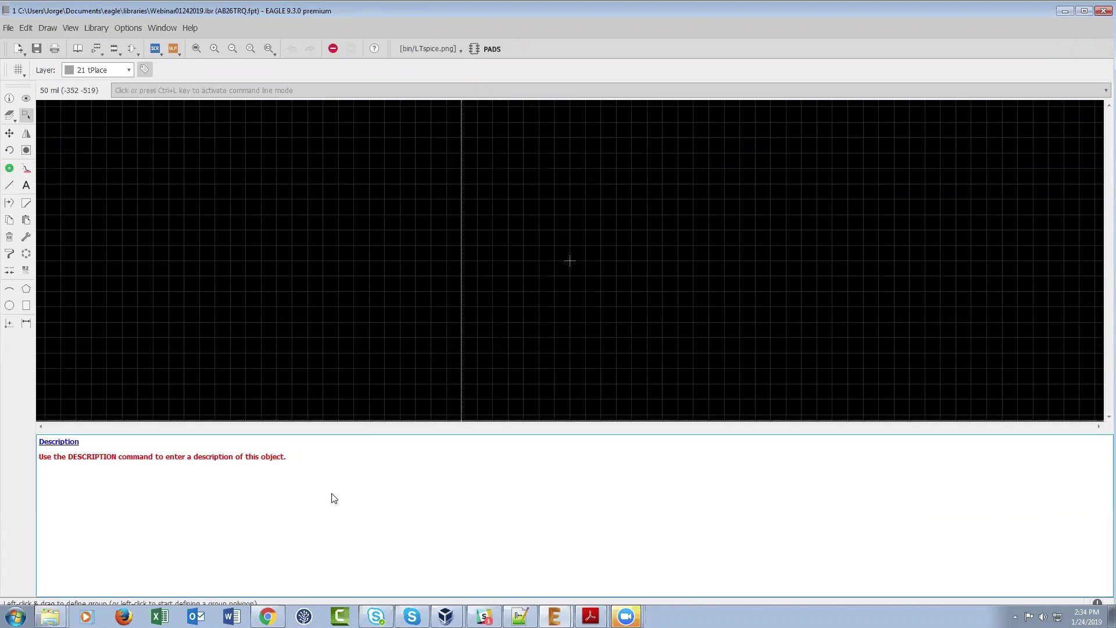
Switch to the browser to examine the AB26TRQ datasheet's recommended land pattern, and return to the EAGLE footprint editor
left_click(267, 616)
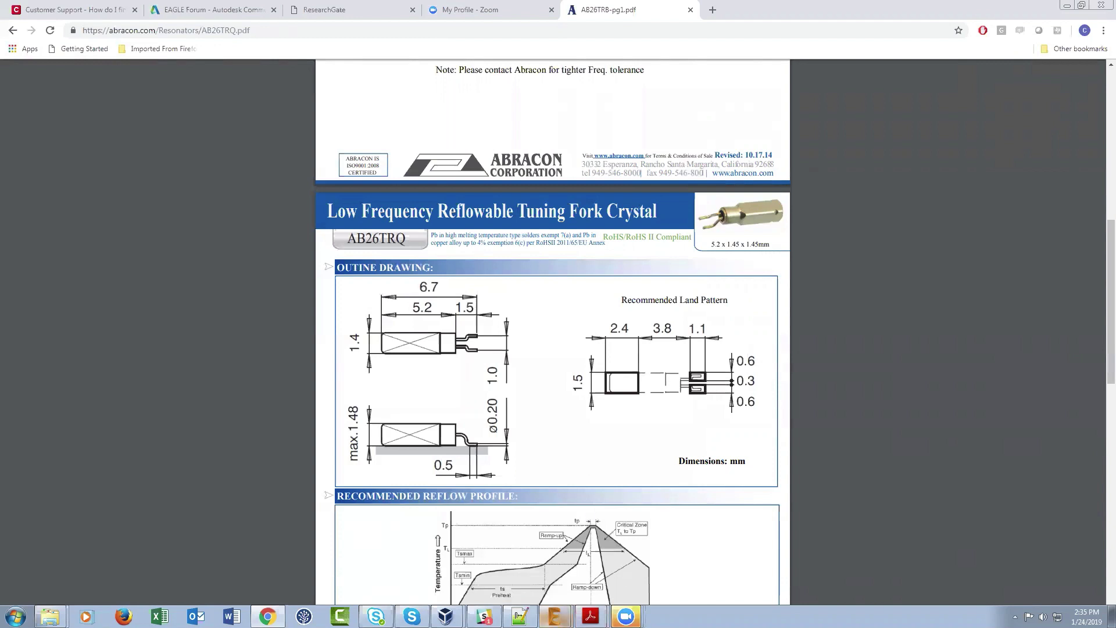
mouse_move(555, 616)
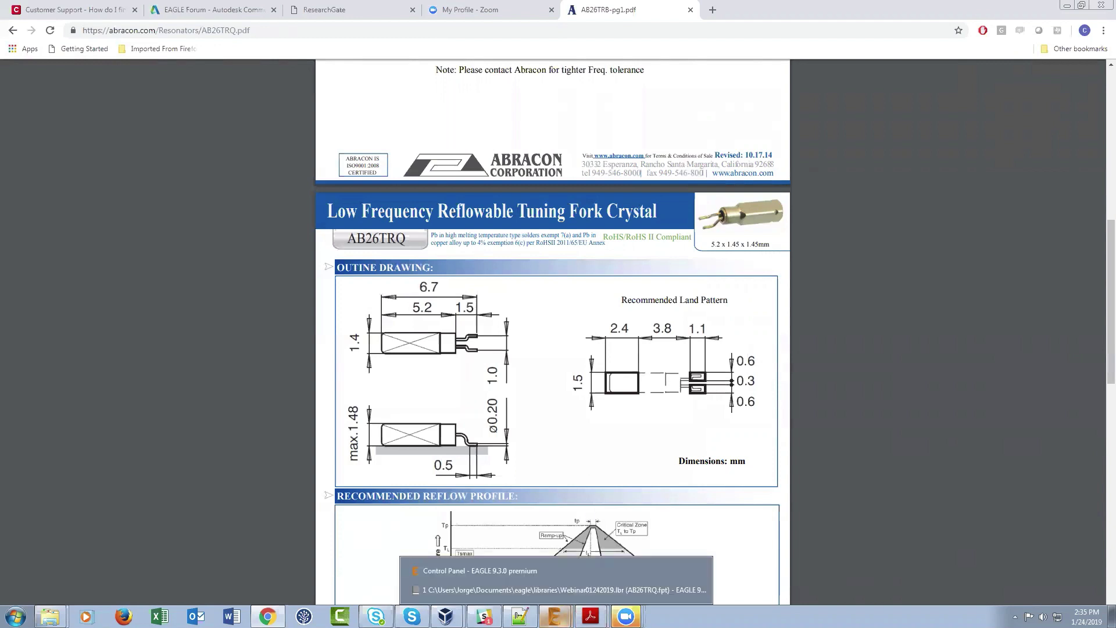
left_click(528, 590)
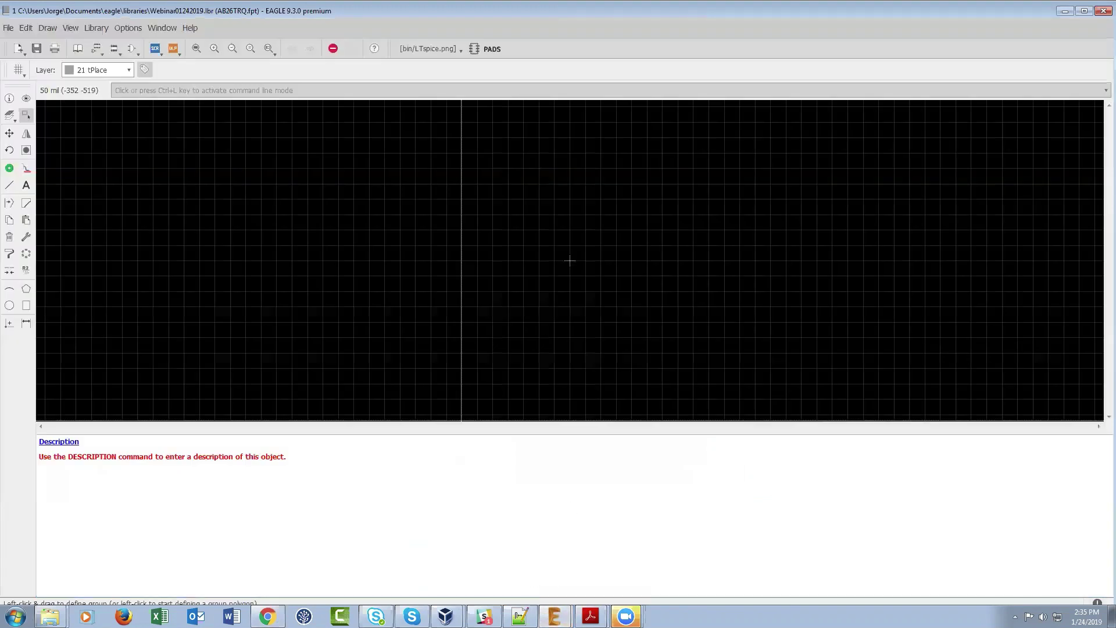
middle_click_drag(570, 261, 494, 211)
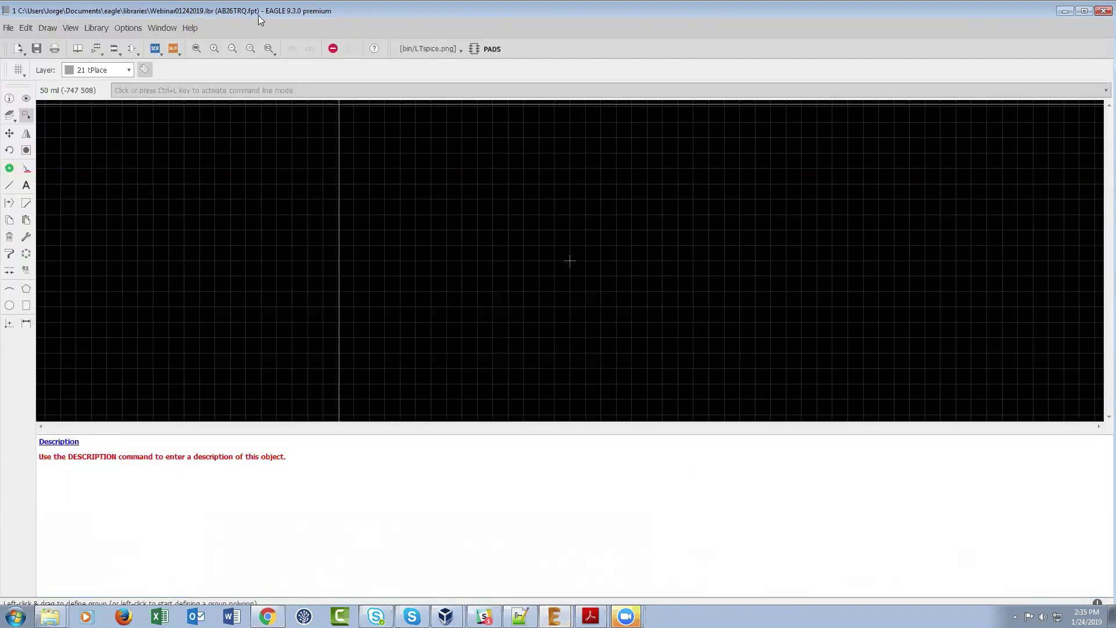
middle_click_drag(363, 100, 29, 169)
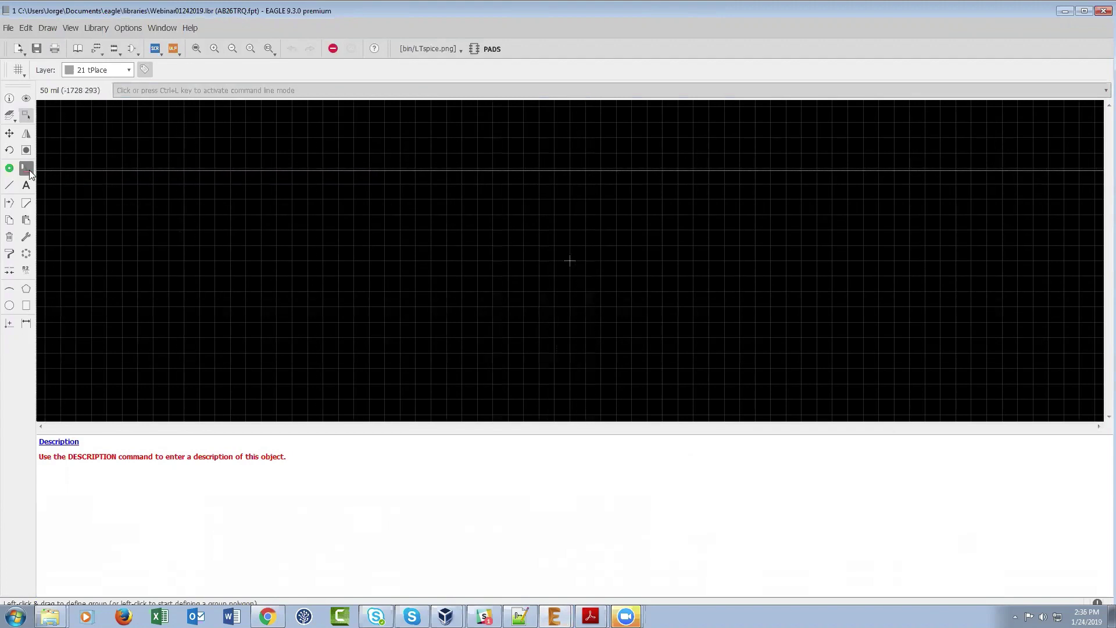
left_click(29, 169)
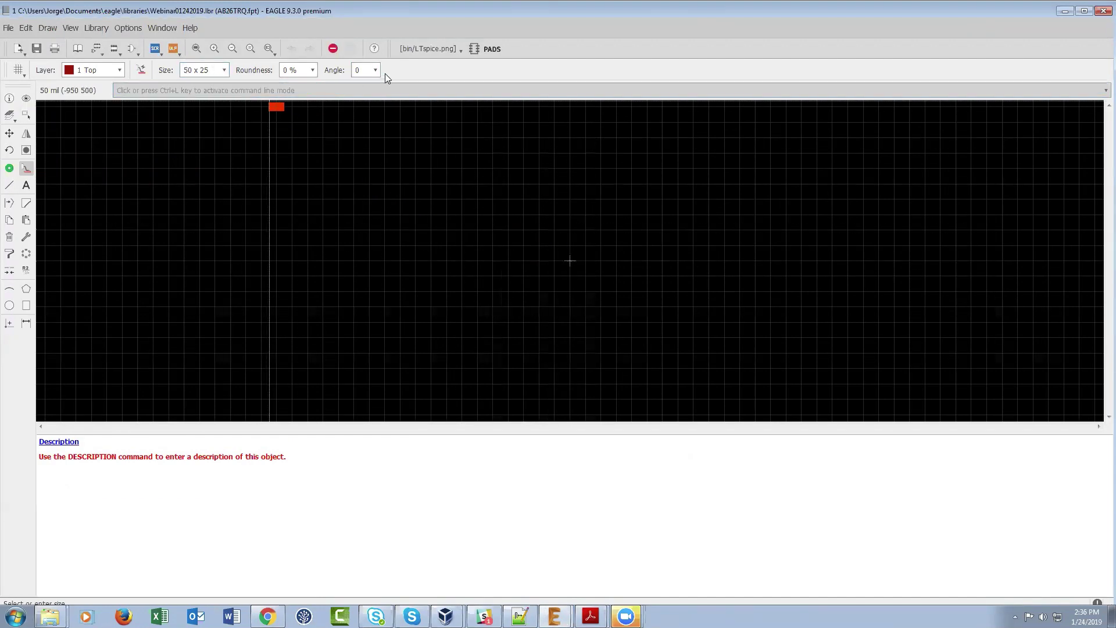
left_click(145, 70)
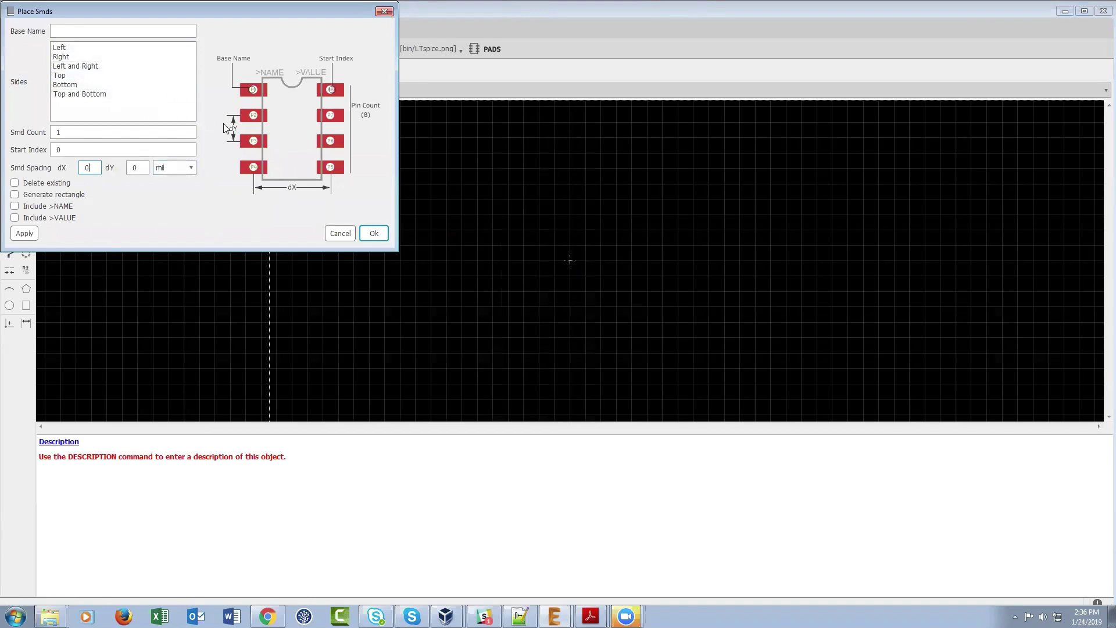
left_click(341, 233)
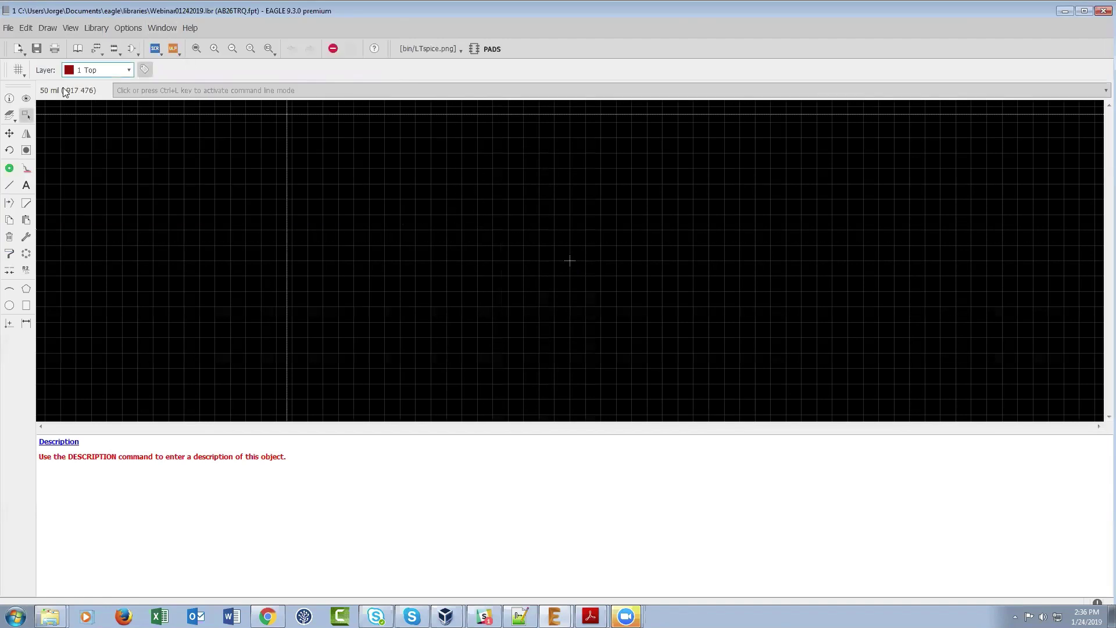
Start the SMD command and set the units of both the grid size and the alternate grid to mm
left_click(27, 168)
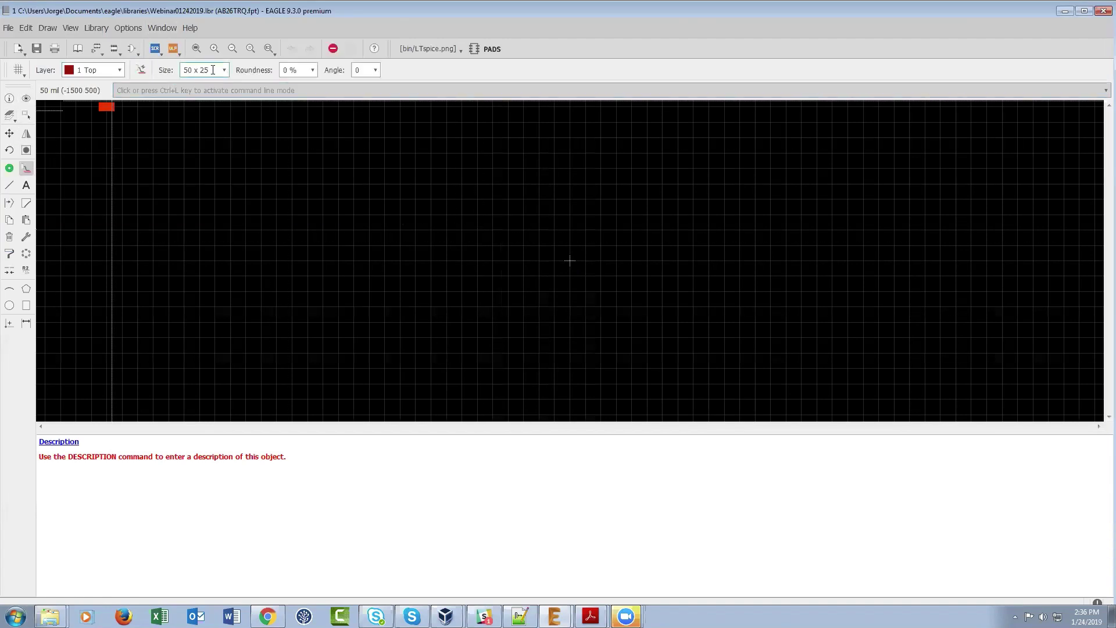
left_click(23, 72)
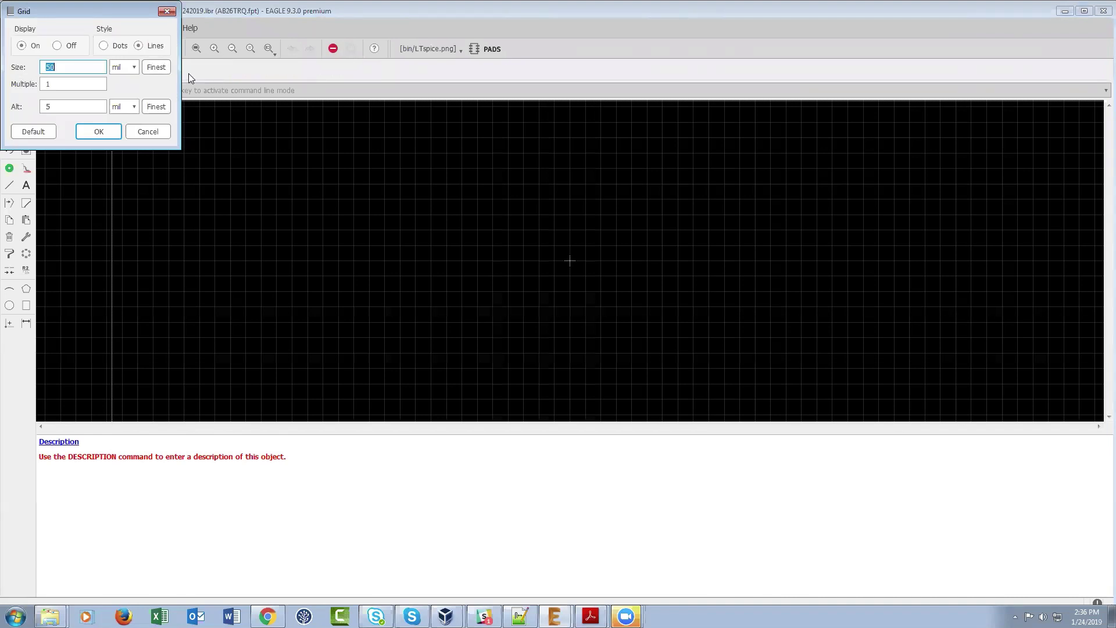
left_click(131, 68)
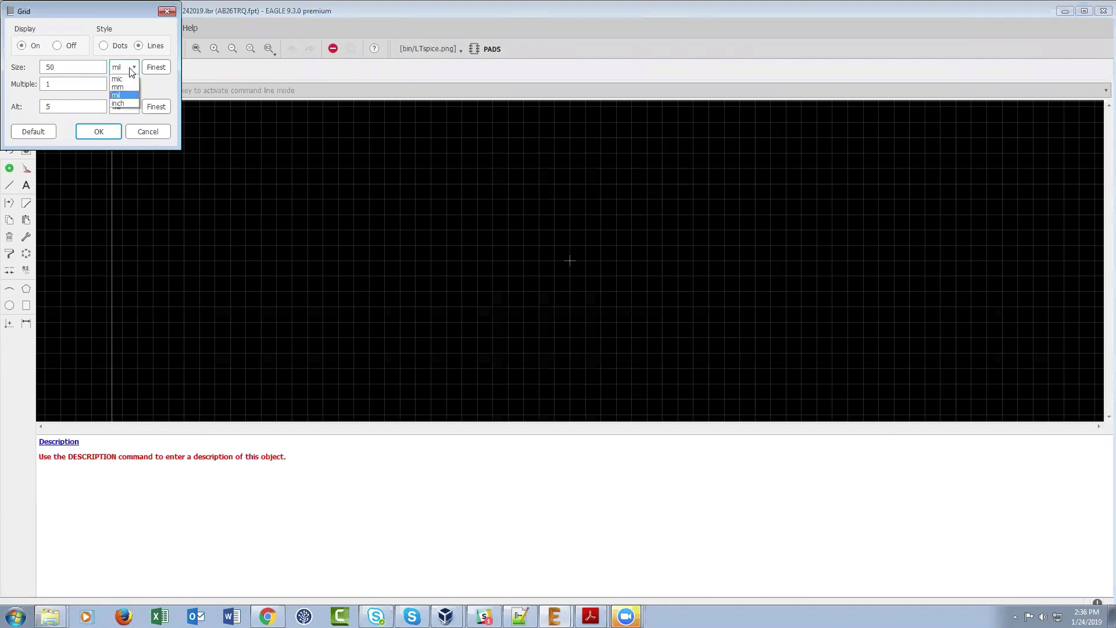
left_click(118, 87)
left_click(134, 107)
left_click(118, 126)
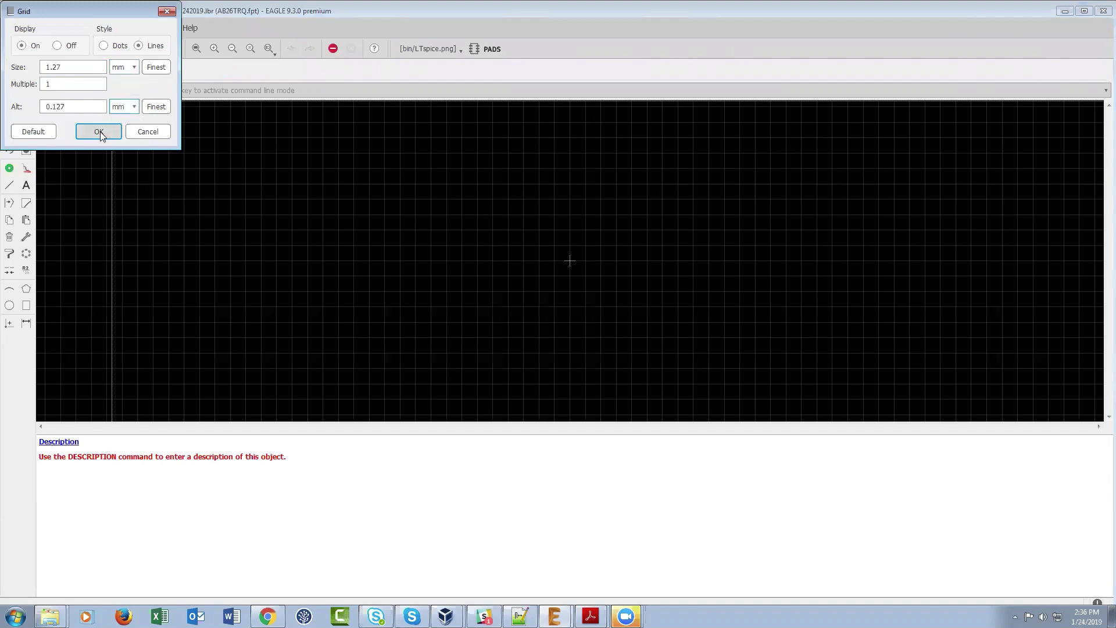
left_click(98, 132)
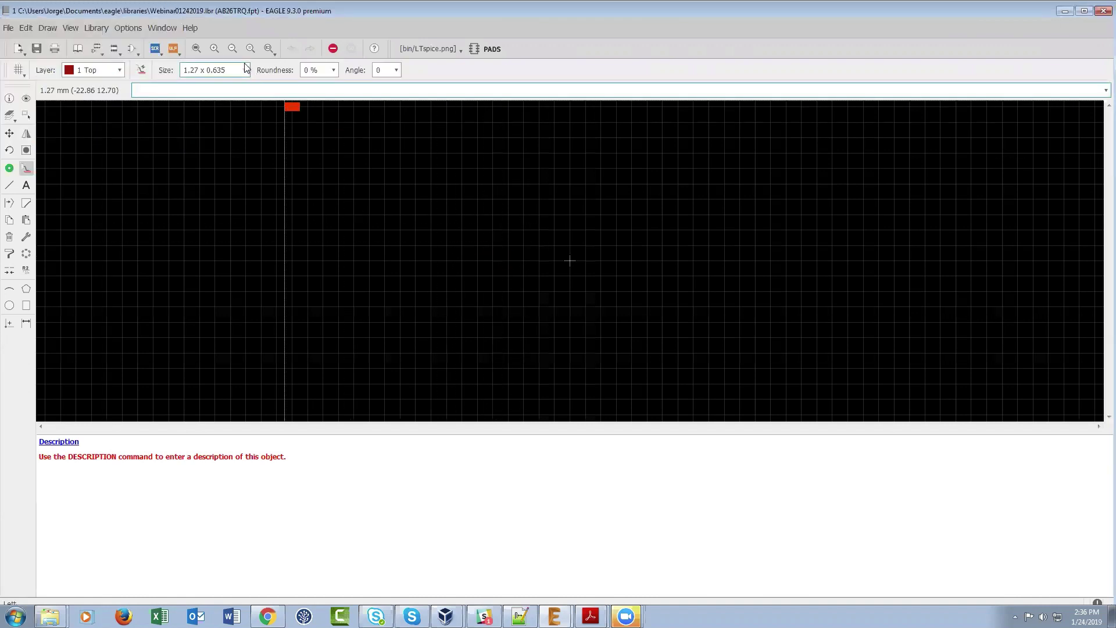
Place a 2.4 x 1.5 mm SMD pad on the Top layer at coordinates (-3.45 0)
left_click(220, 70)
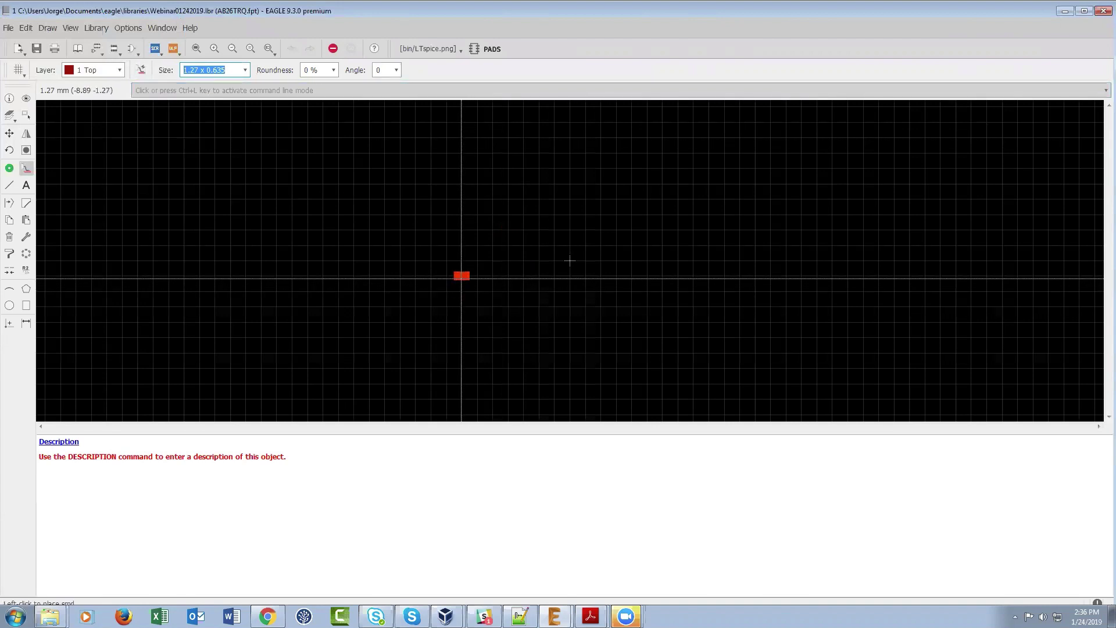
type("2.4 x 1.5")
key("Return")
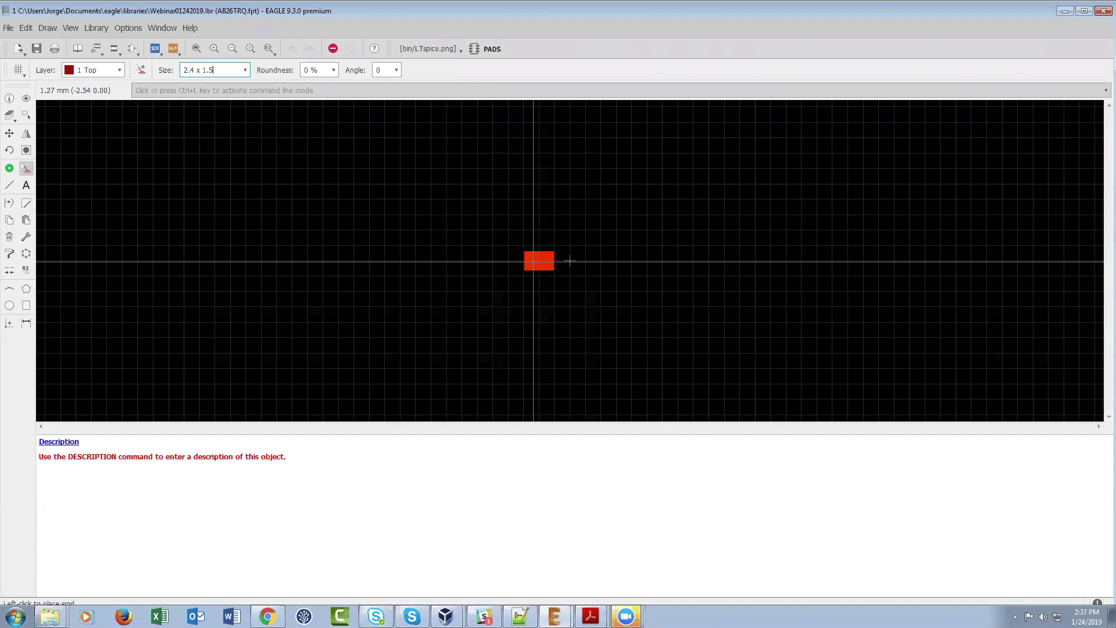
key("ctrl+l")
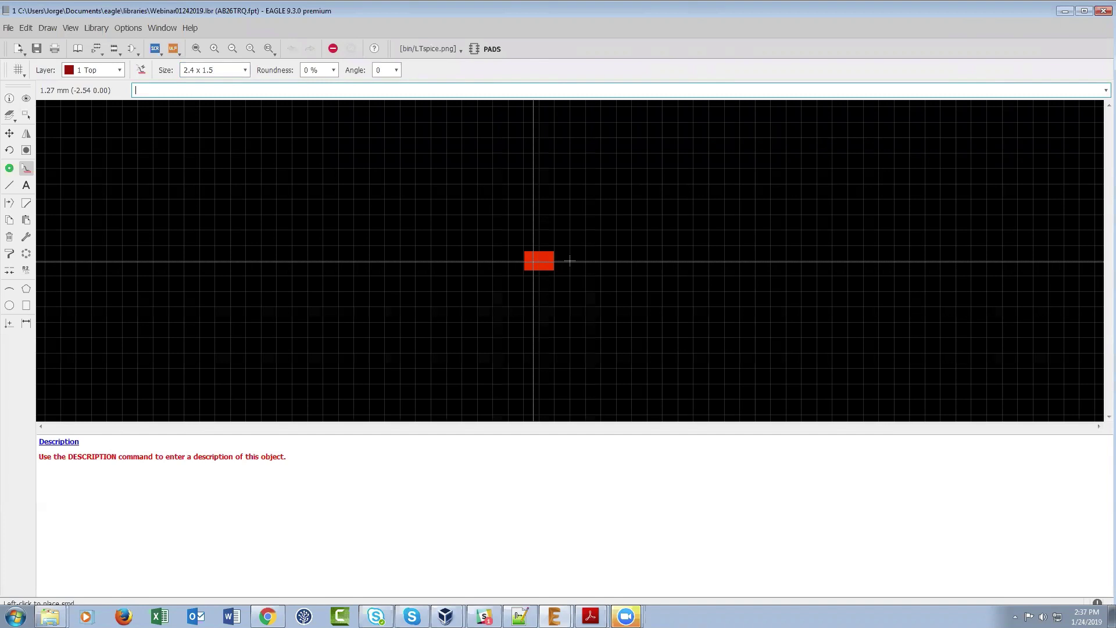
type("(-3.45 0)")
key("Return")
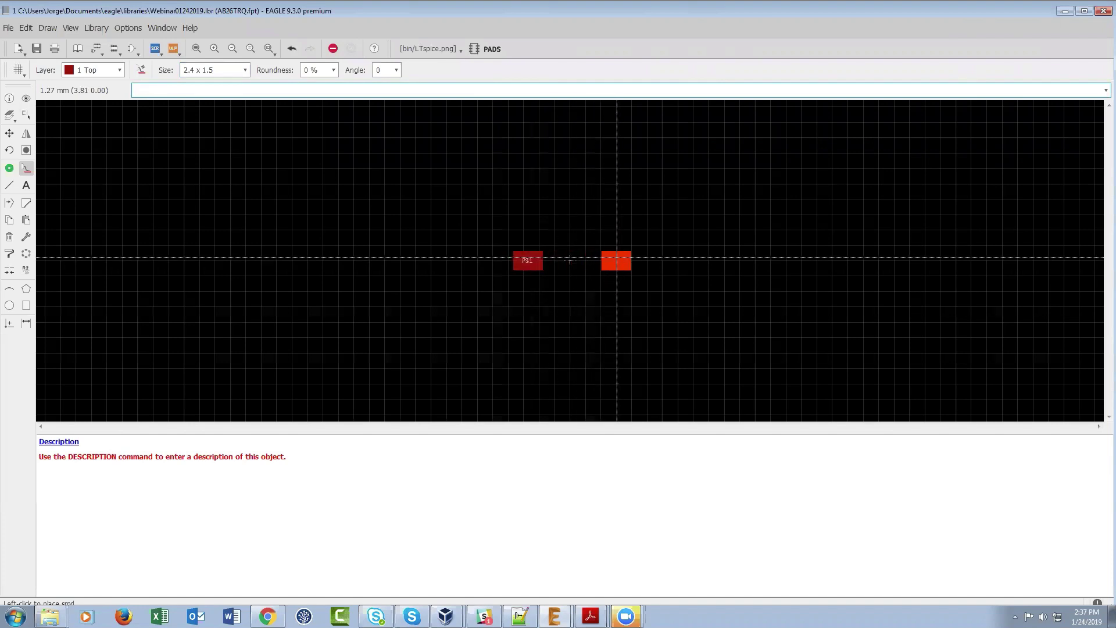
left_click(221, 69)
triple_click(208, 69)
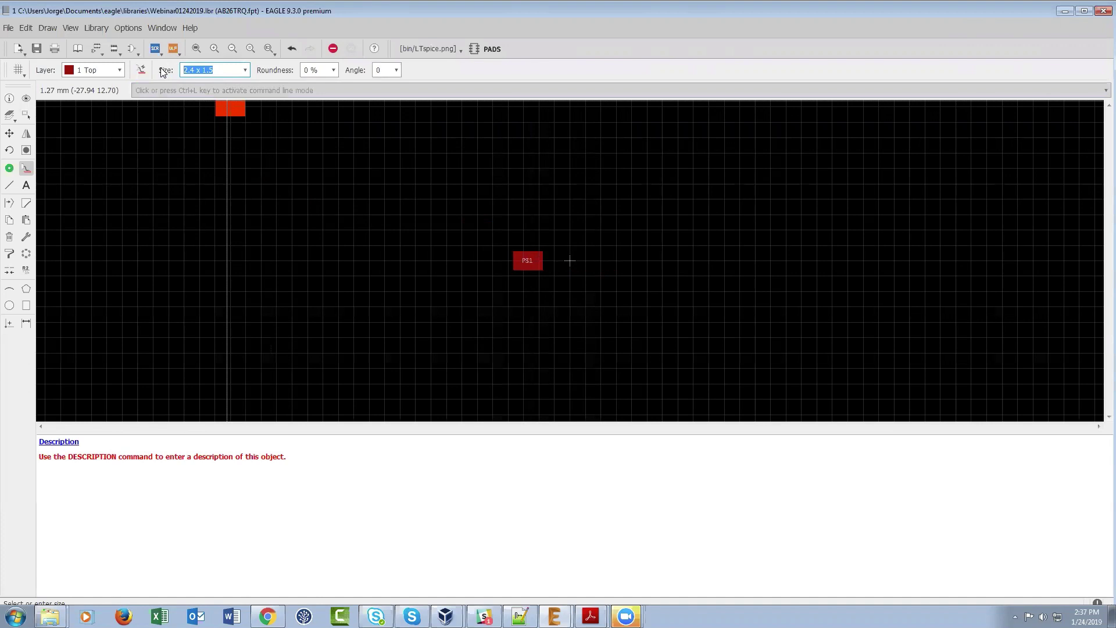
key("BackSpace")
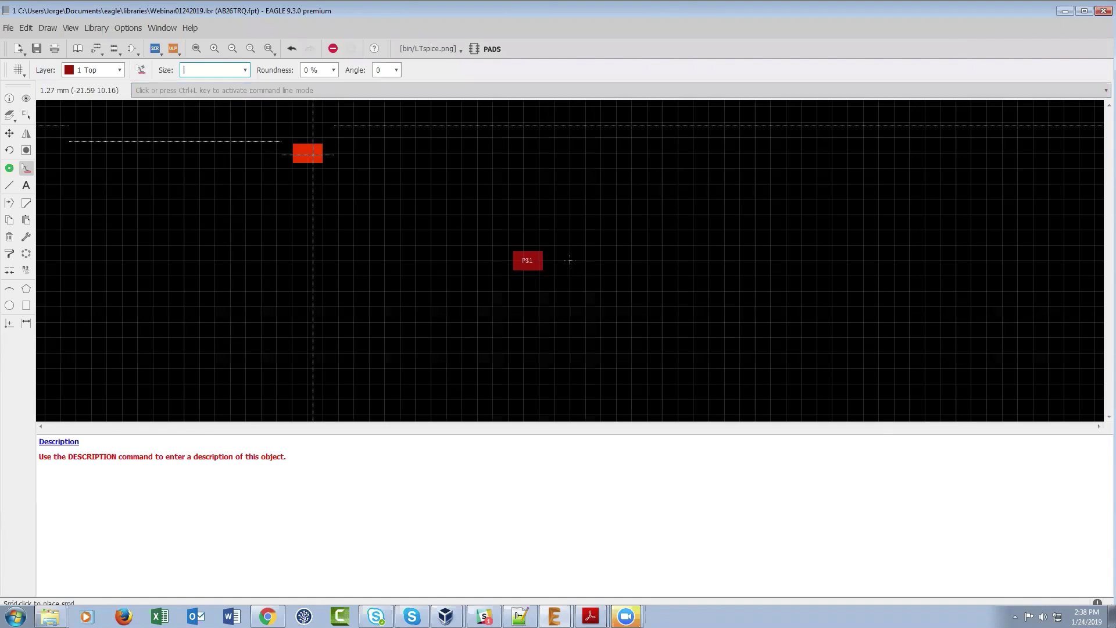
key("Escape")
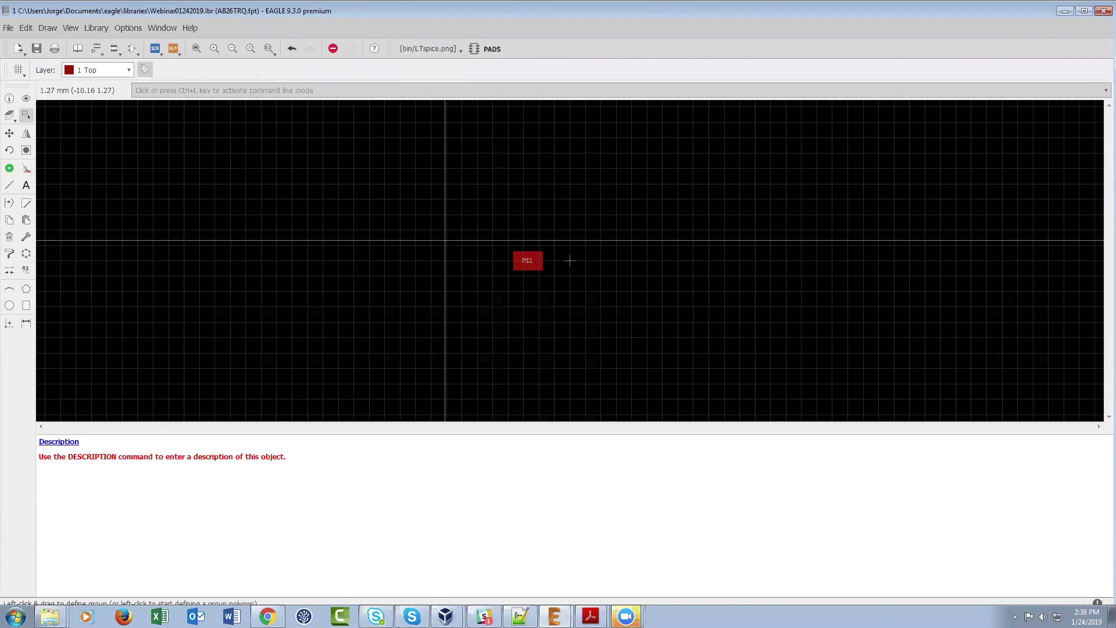
Place two 1.1 x 0.6 mm SMD pads on the Top layer at (3.1 0.45) and (3.1 -0.45), checking the datasheet's land pattern in the browser
left_click(27, 170)
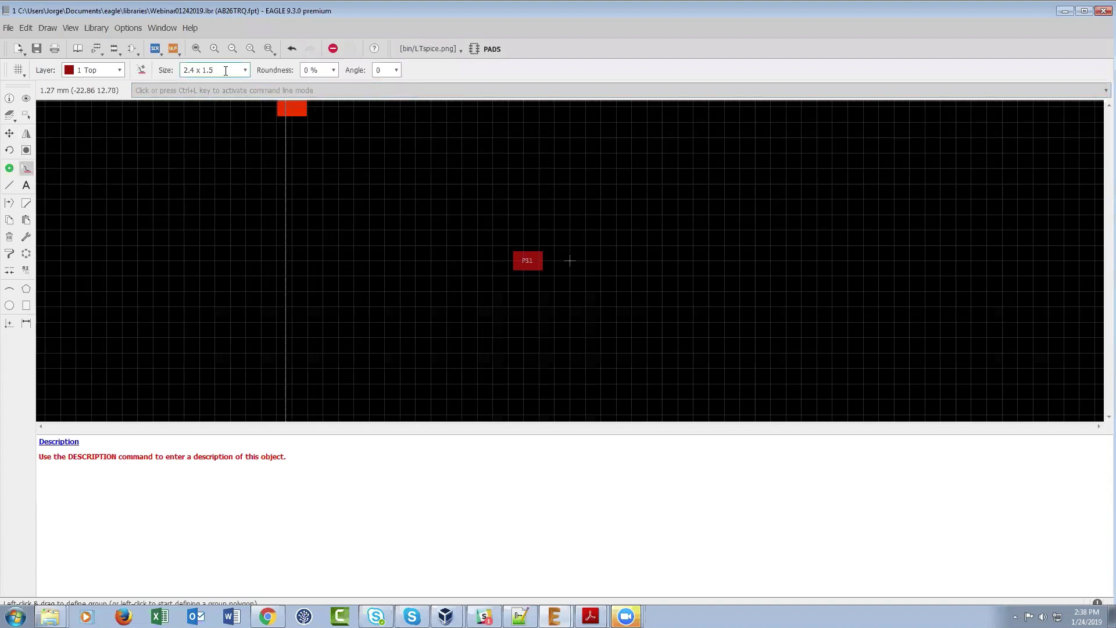
left_click_drag(226, 70, 151, 68)
type("1.1")
type("x 0.6")
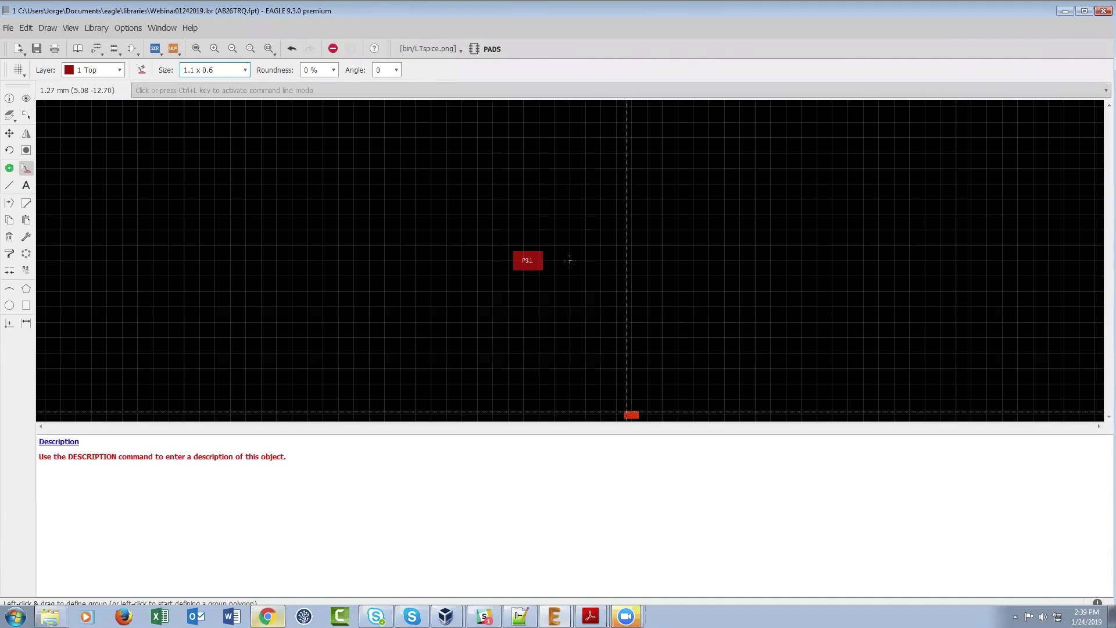
left_click(266, 616)
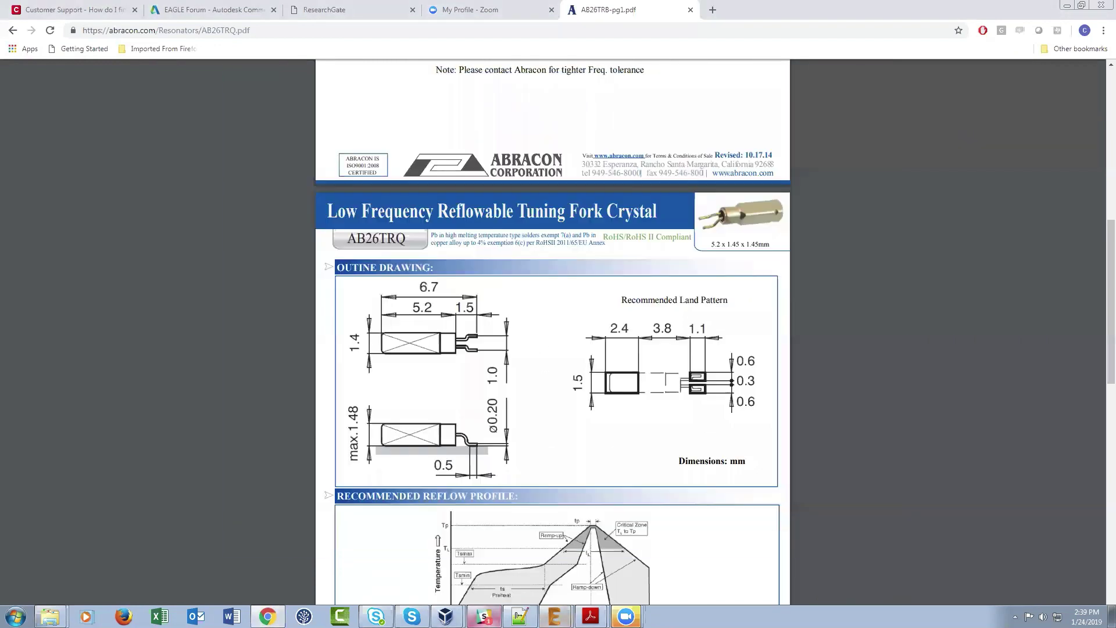
mouse_move(554, 615)
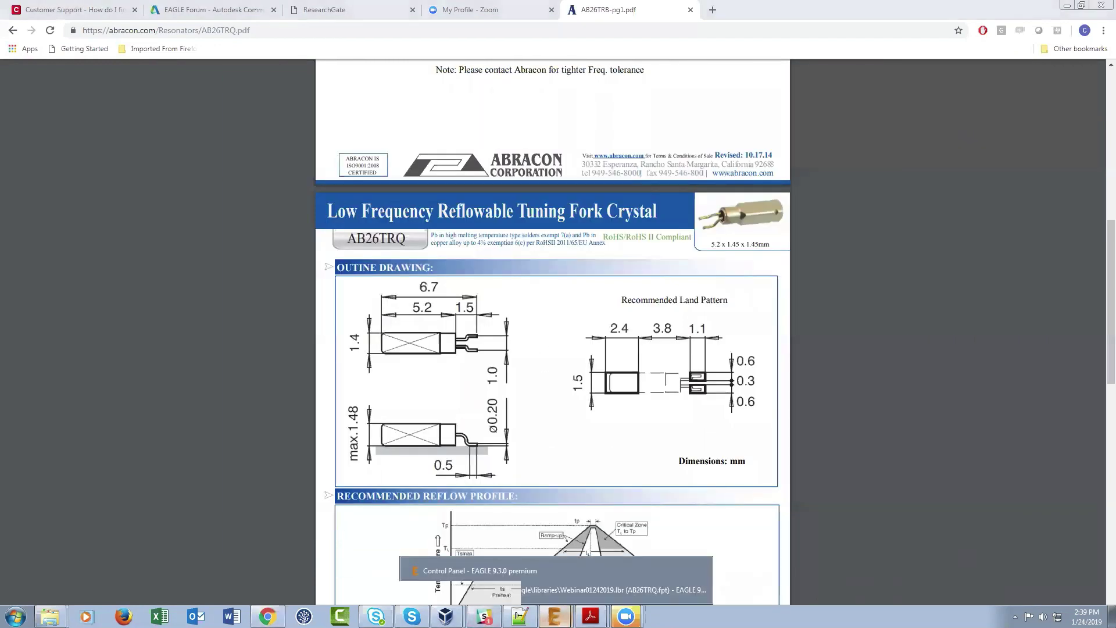
left_click(521, 589)
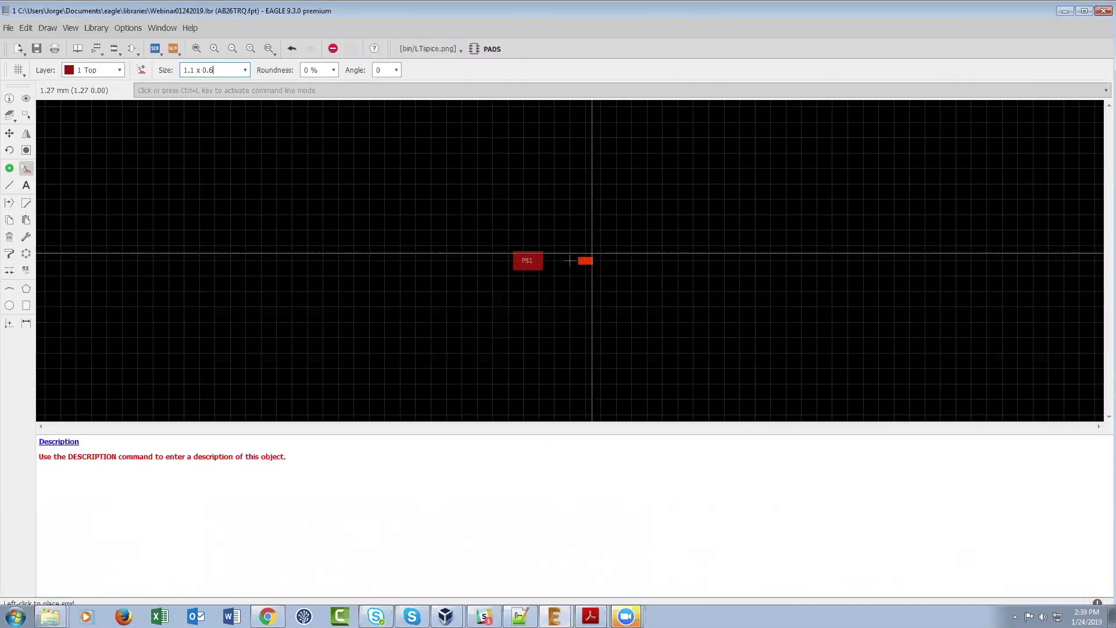
key("Return")
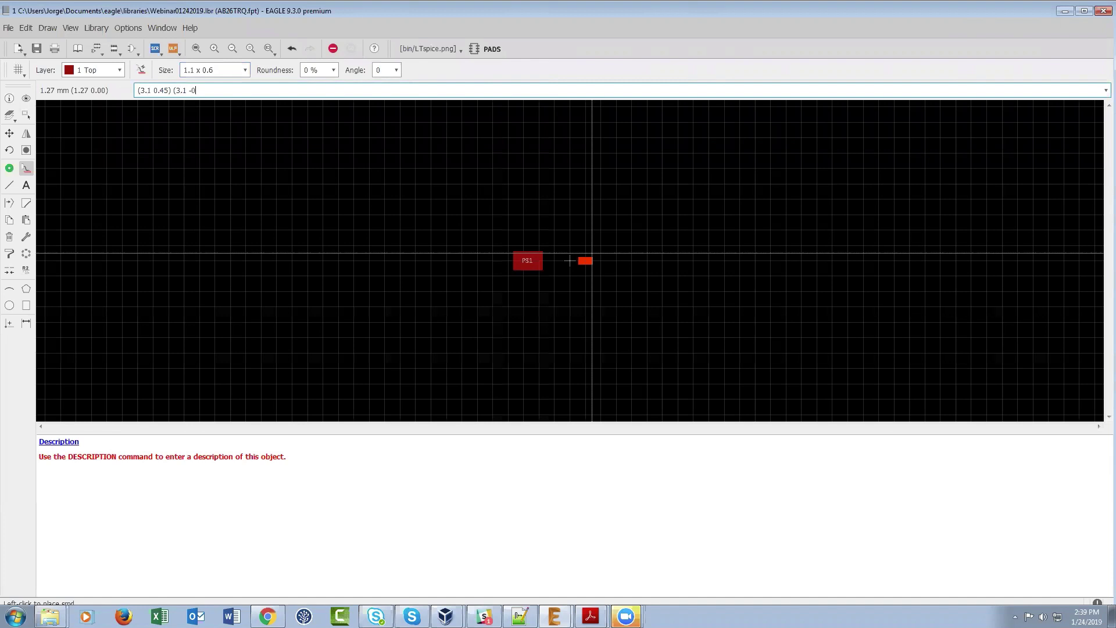
type(".45")
key("Return")
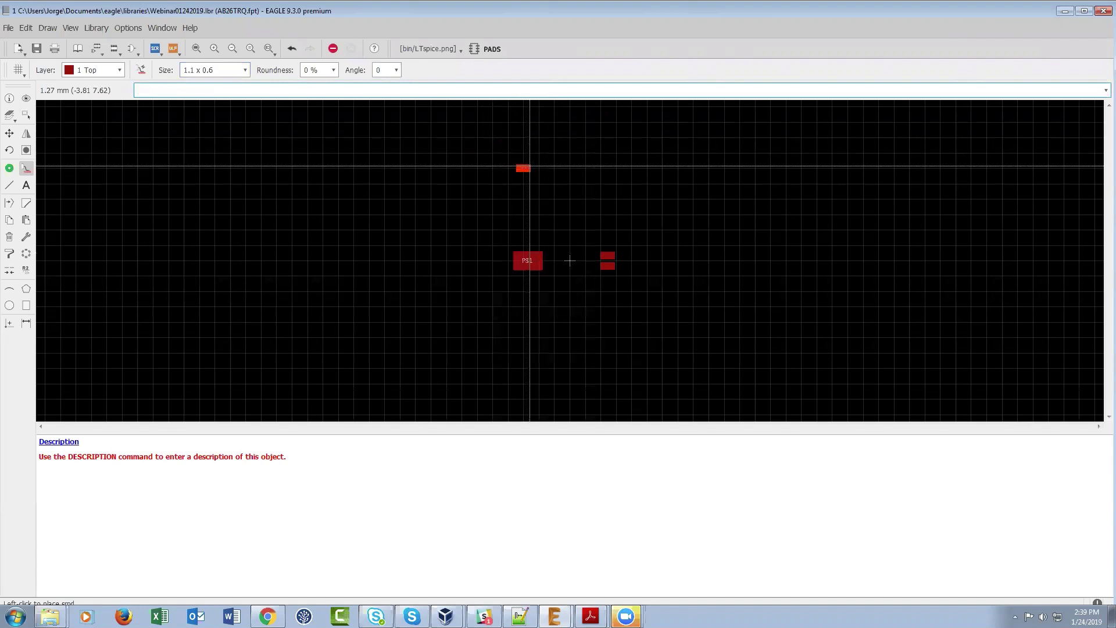
key("Escape")
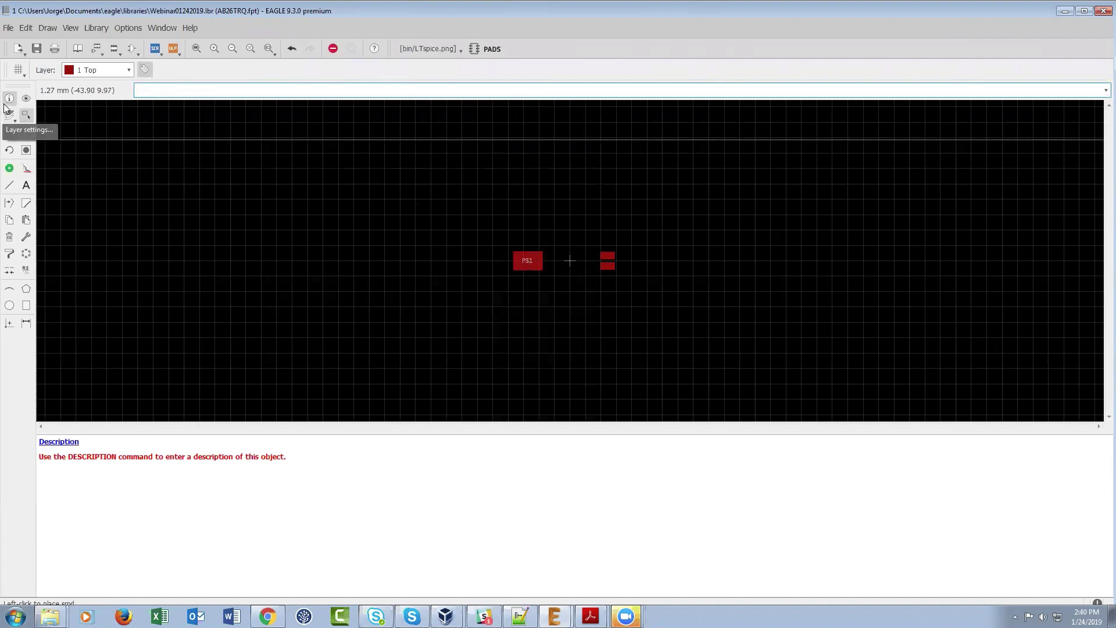
Change the X position of the large 2.4 x 1.5 mm pad to -2.45 mm in its properties
left_click(9, 98)
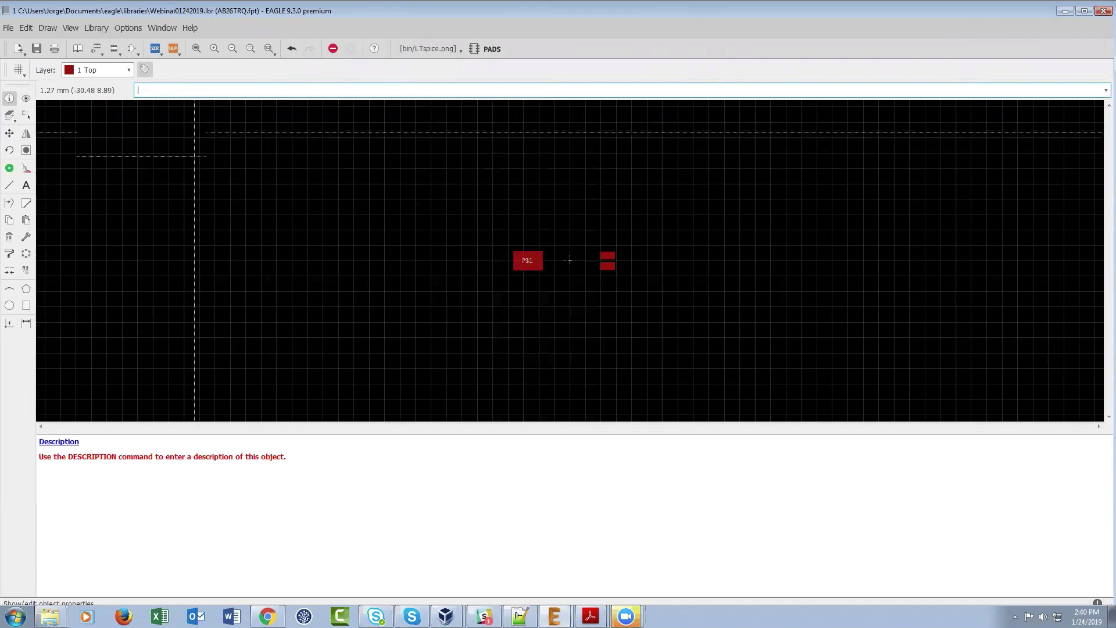
left_click(525, 260)
left_click(633, 210)
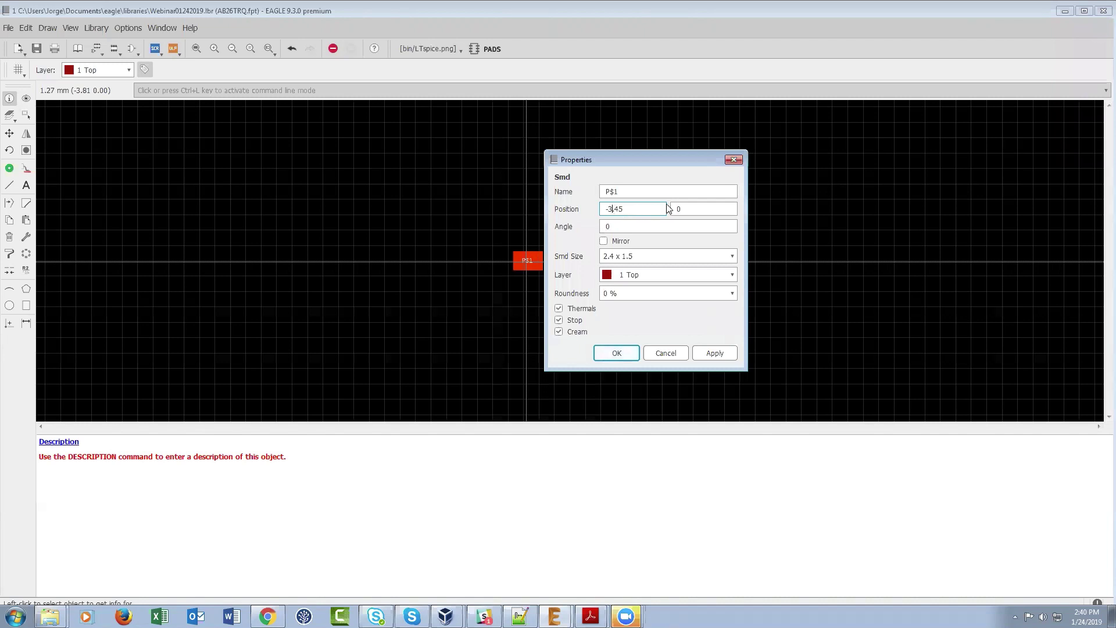
key("BackSpace")
type("2")
left_click(626, 354)
scroll(570, 261, "up", 5)
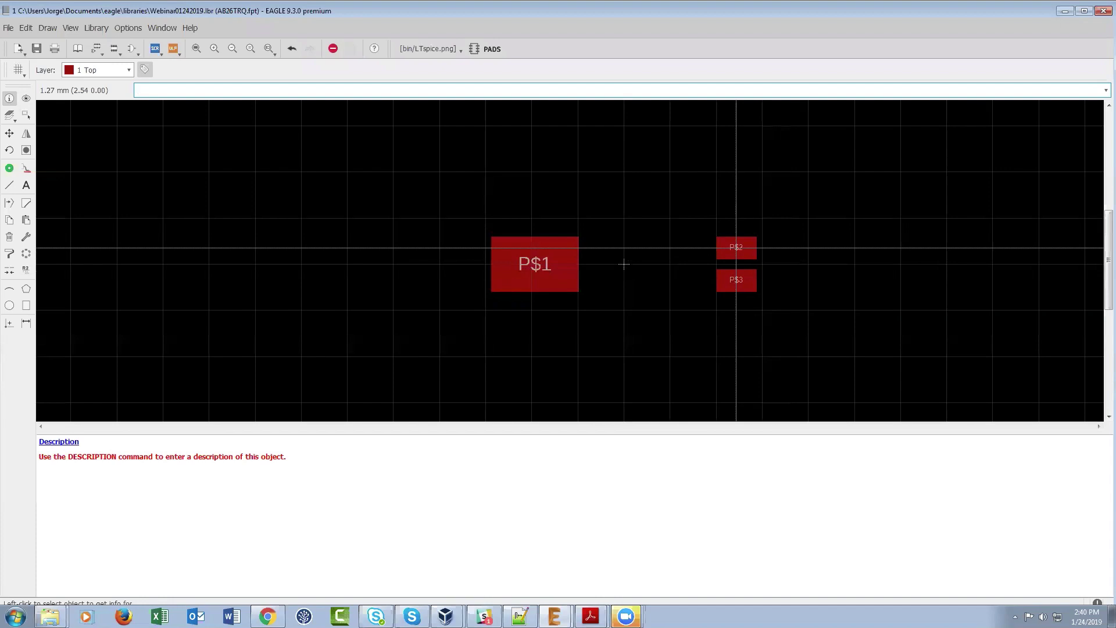
Switch to the browser to compare the pad coordinates with the AB26TRQ land pattern, and return to the EAGLE footprint editor
type("(3.1 0.45) (3.1 -0.45)")
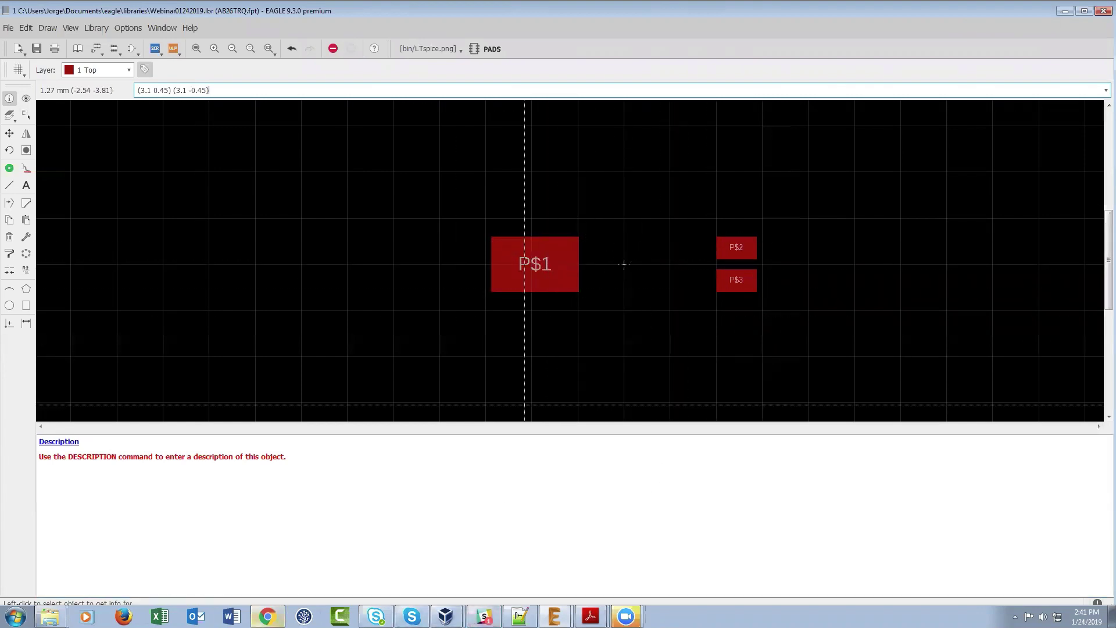
mouse_move(268, 616)
left_click(267, 589)
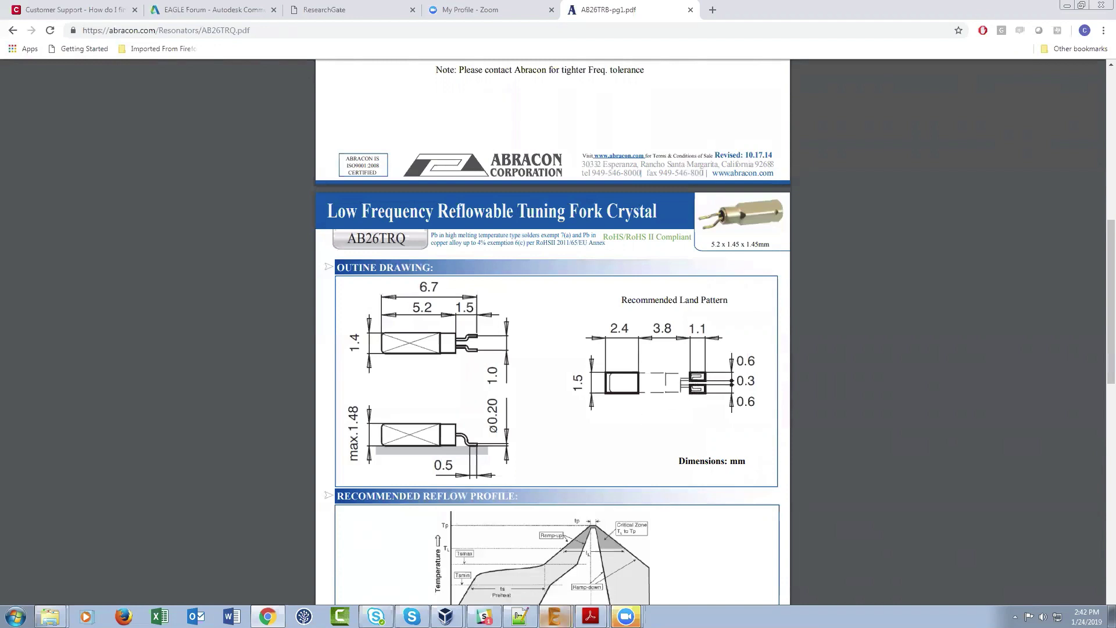
mouse_move(554, 613)
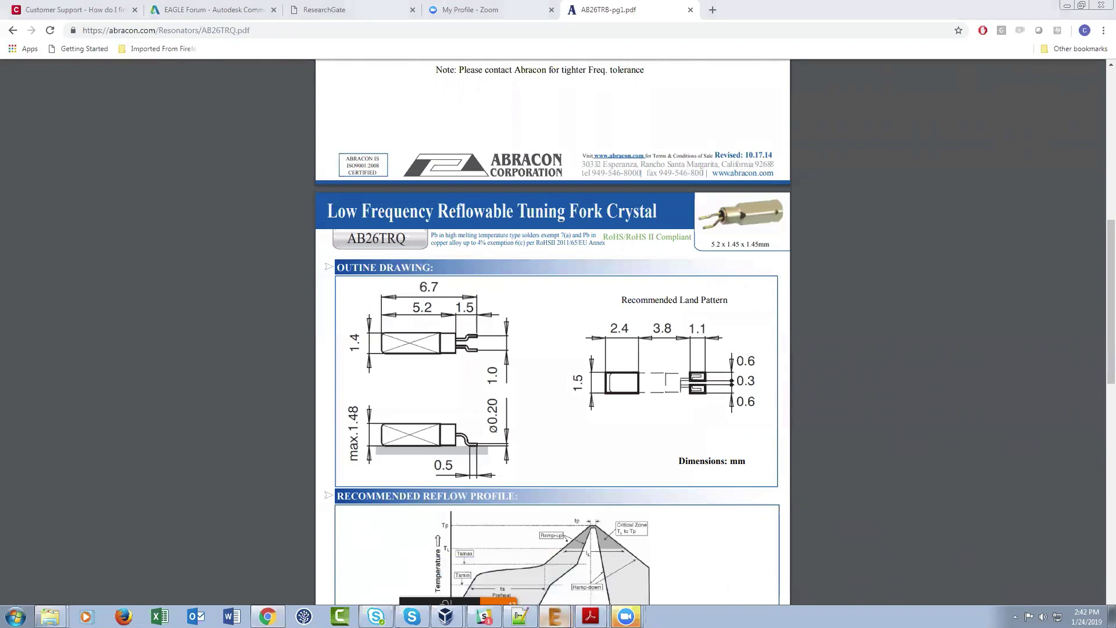
left_click(554, 591)
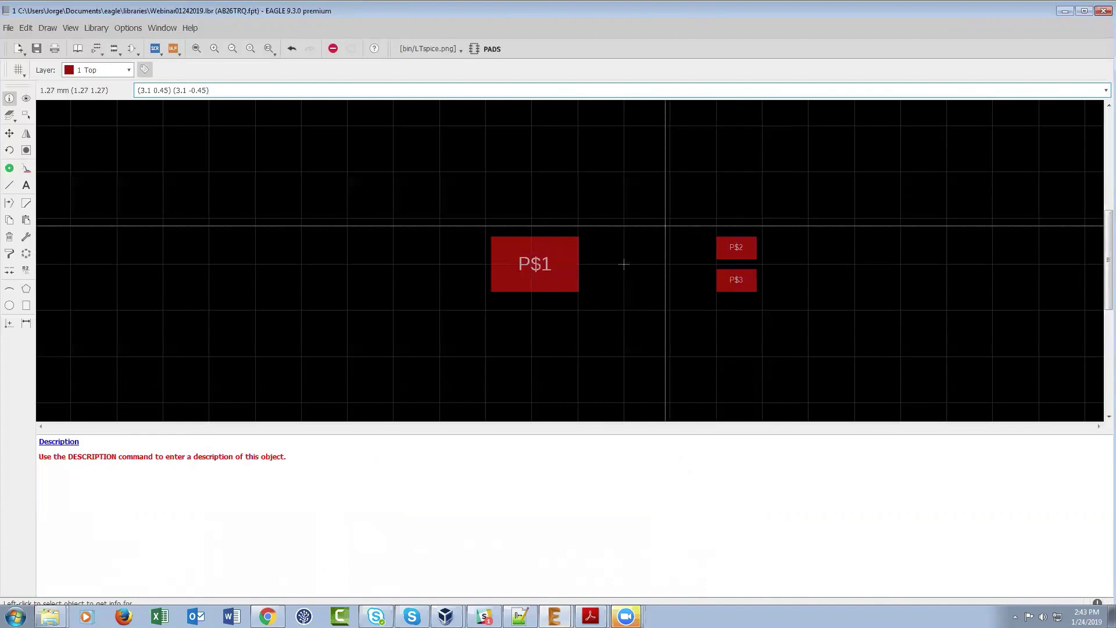
Set the footprint editor's grid size to 0.2 mm
left_click(18, 70)
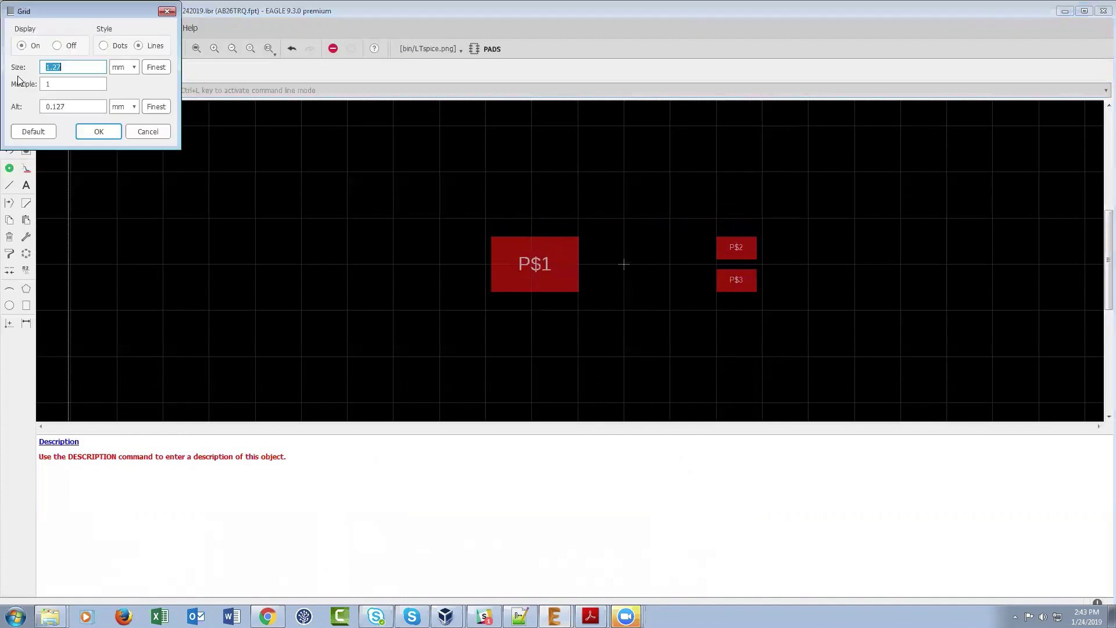
left_click(79, 83)
type("0.")
left_click(99, 129)
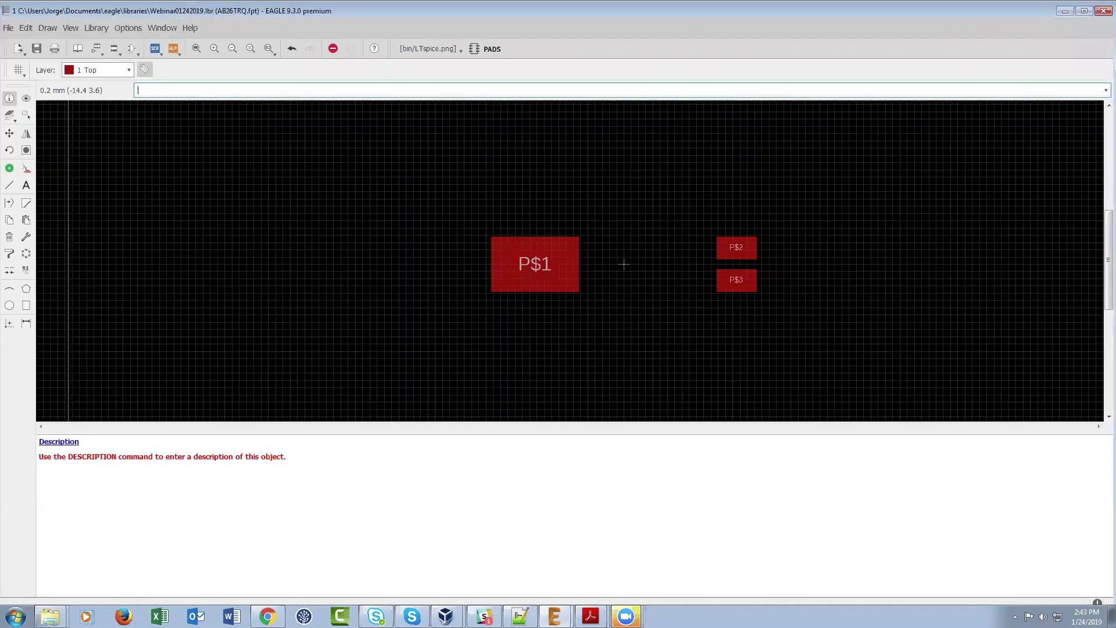
Draw two 0.127 mm wide horizontal lines about 3.6 mm long on layer 21 tPlace at Y 0.8 and -0.8, between the large and small pads
scroll(612, 274, "up", 1)
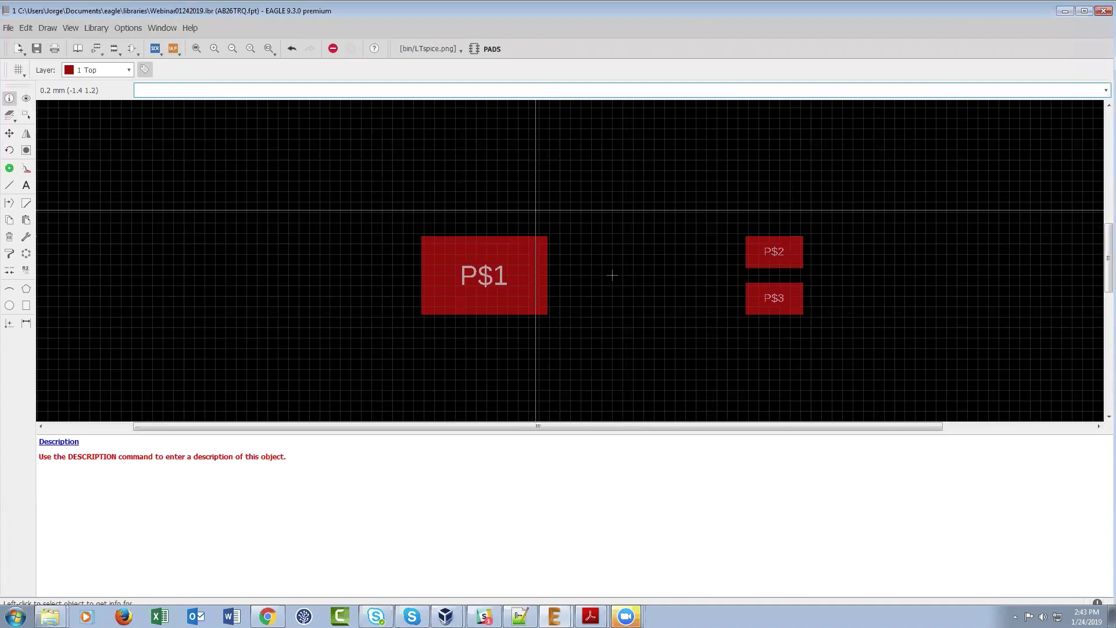
left_click(9, 186)
left_click(128, 70)
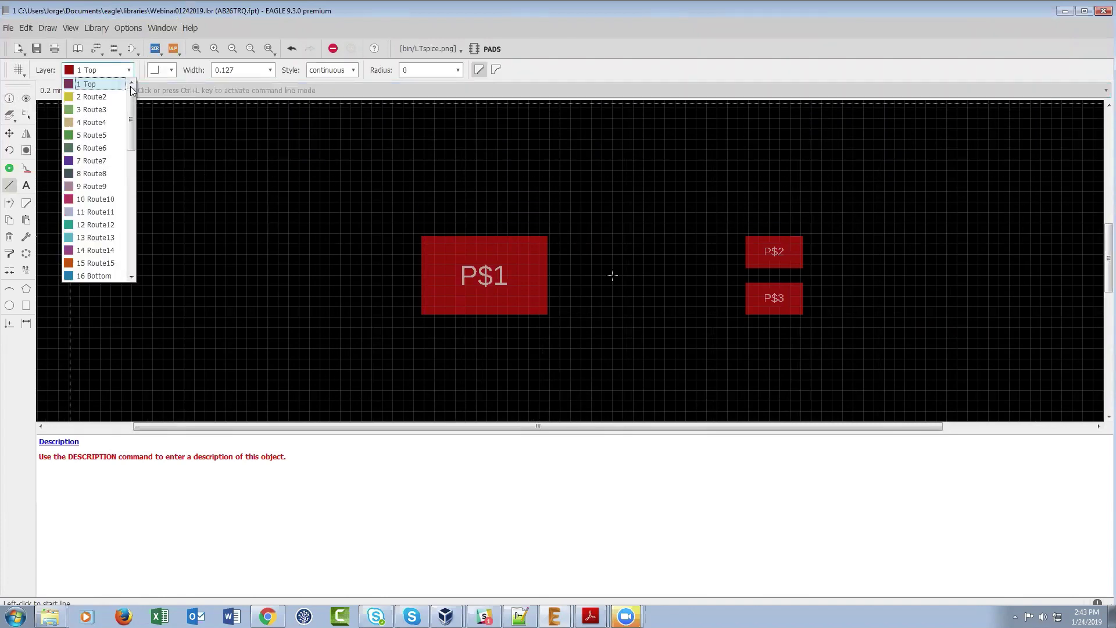
left_click_drag(133, 90, 134, 160)
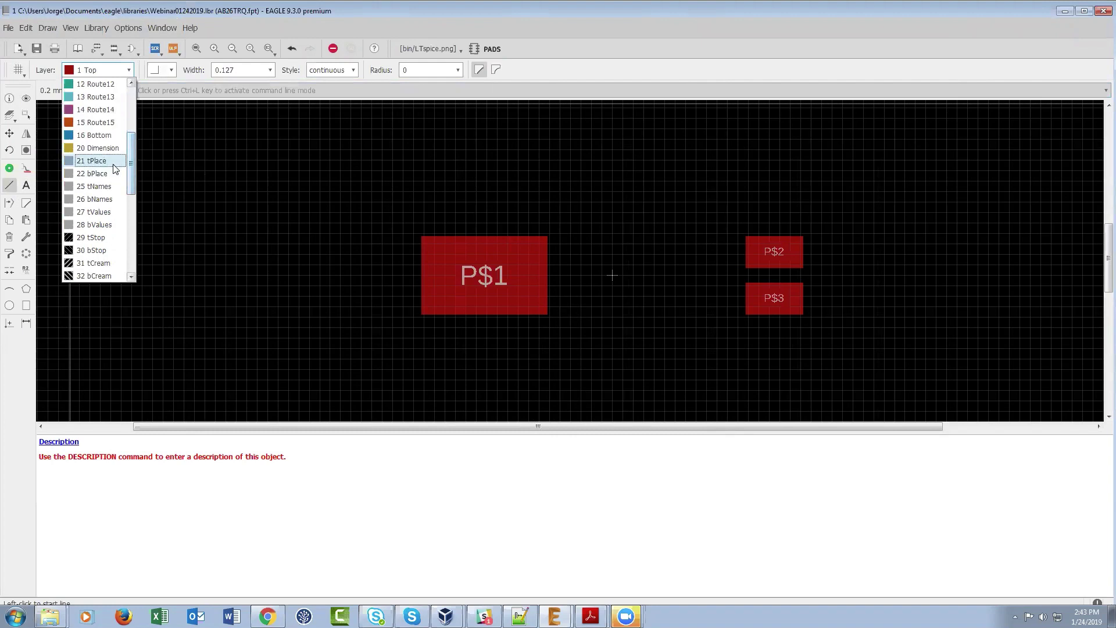
left_click(93, 161)
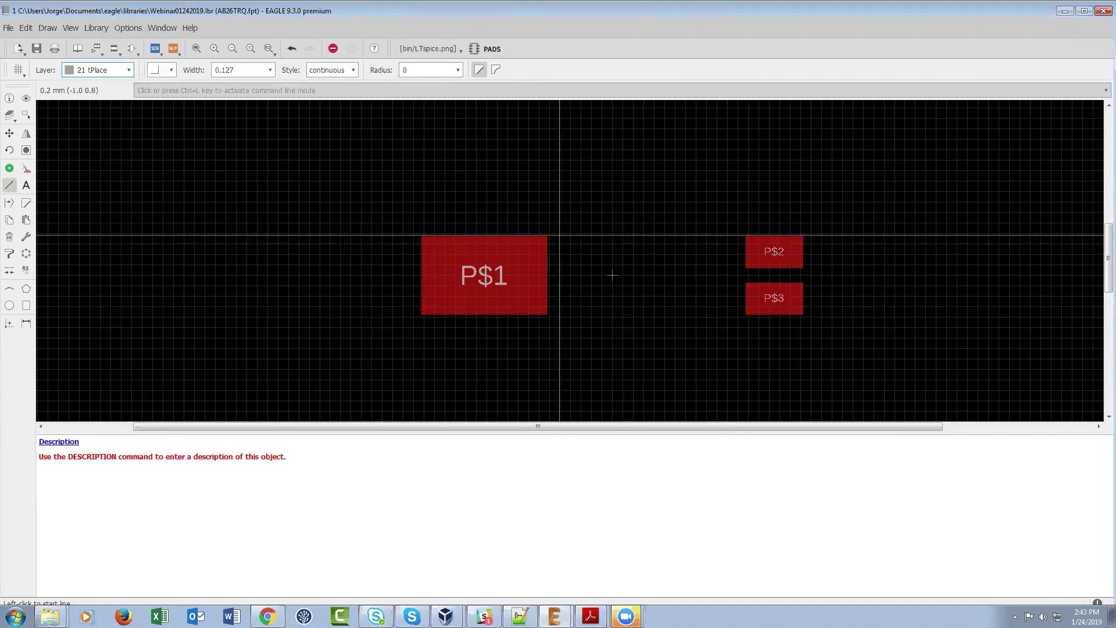
left_click(546, 233)
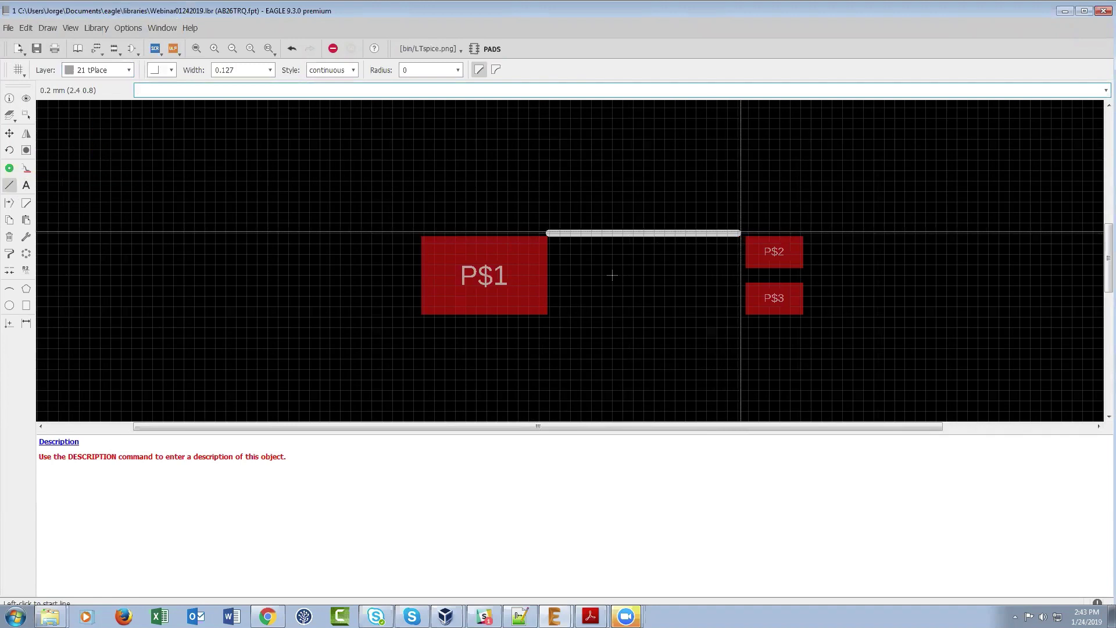
left_click(740, 233)
key("Escape")
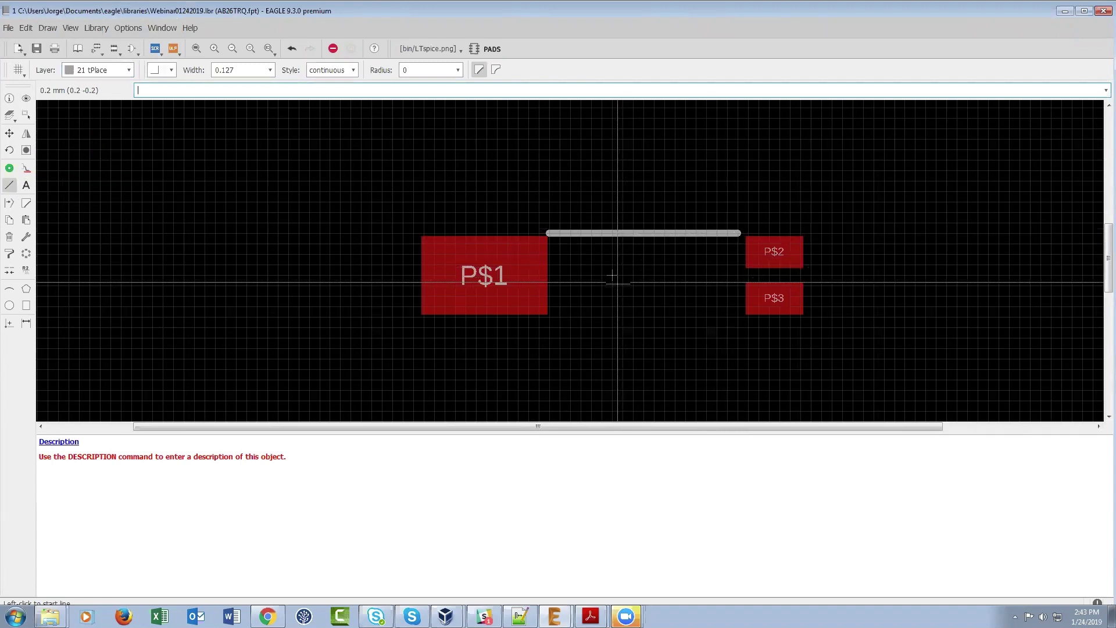
left_click(547, 317)
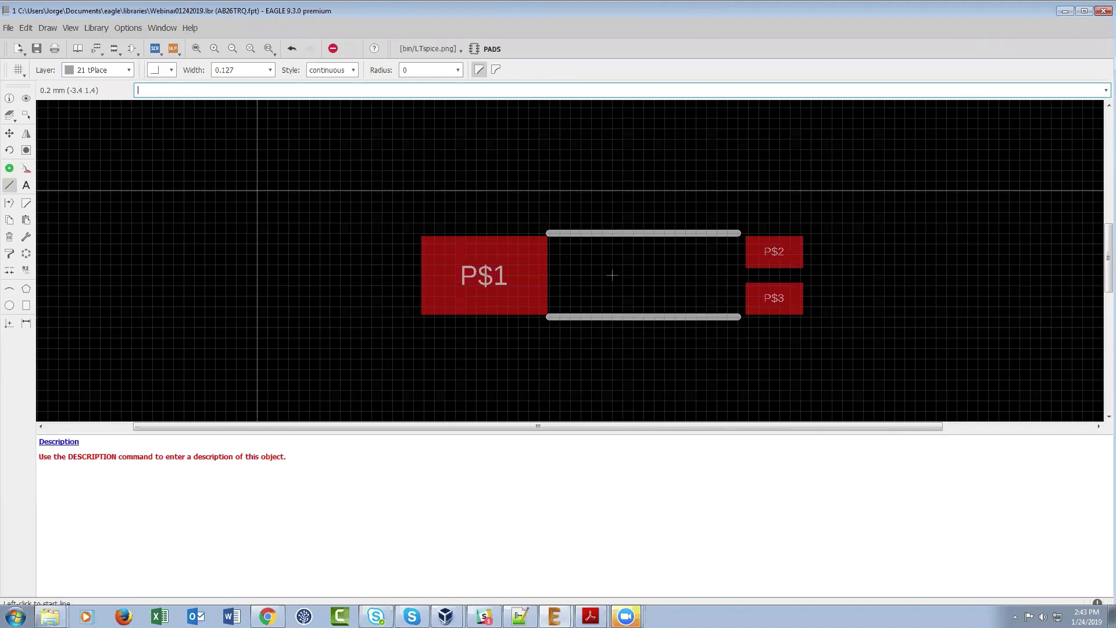
Shorten both tPlace lines by moving their ends beside the large pad about 0.2 mm away from it
left_click(9, 133)
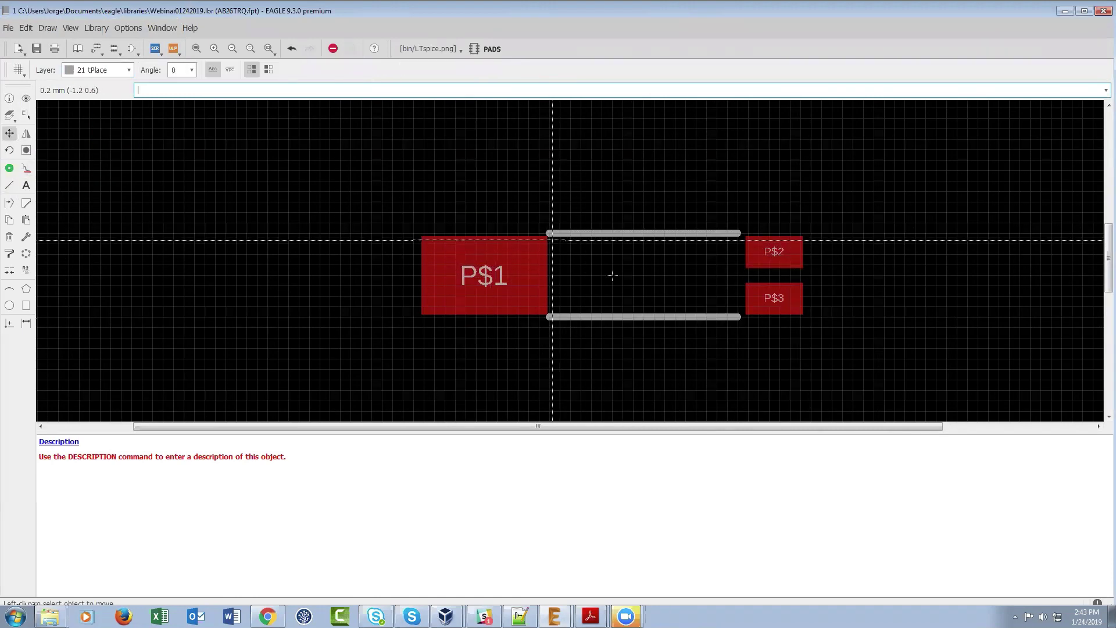
left_click(561, 234)
left_click(561, 234)
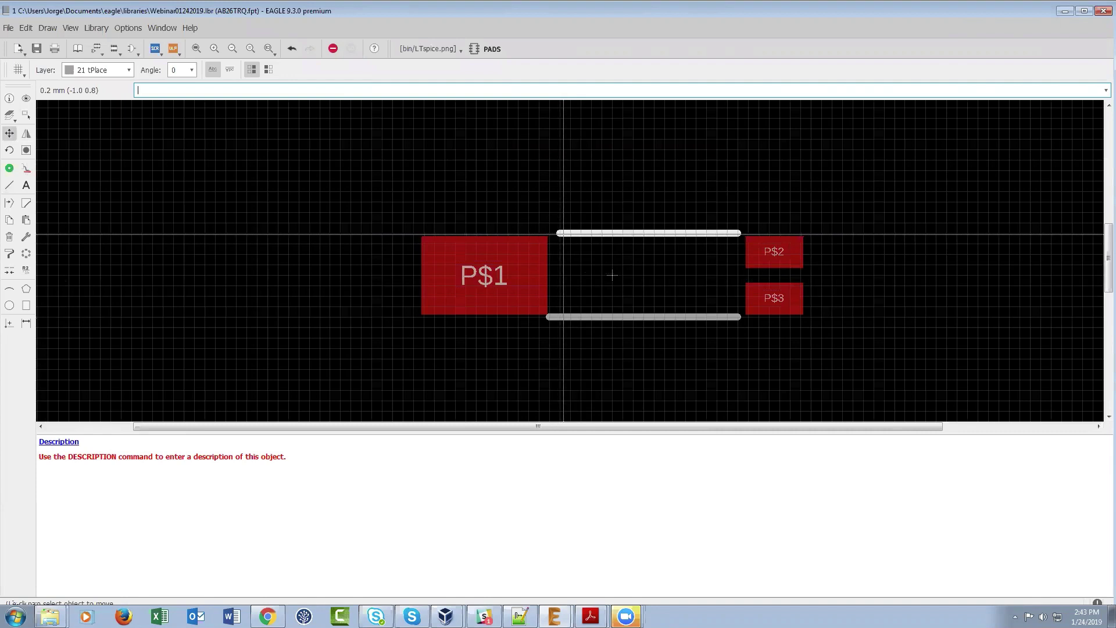
left_click(549, 317)
left_click(561, 317)
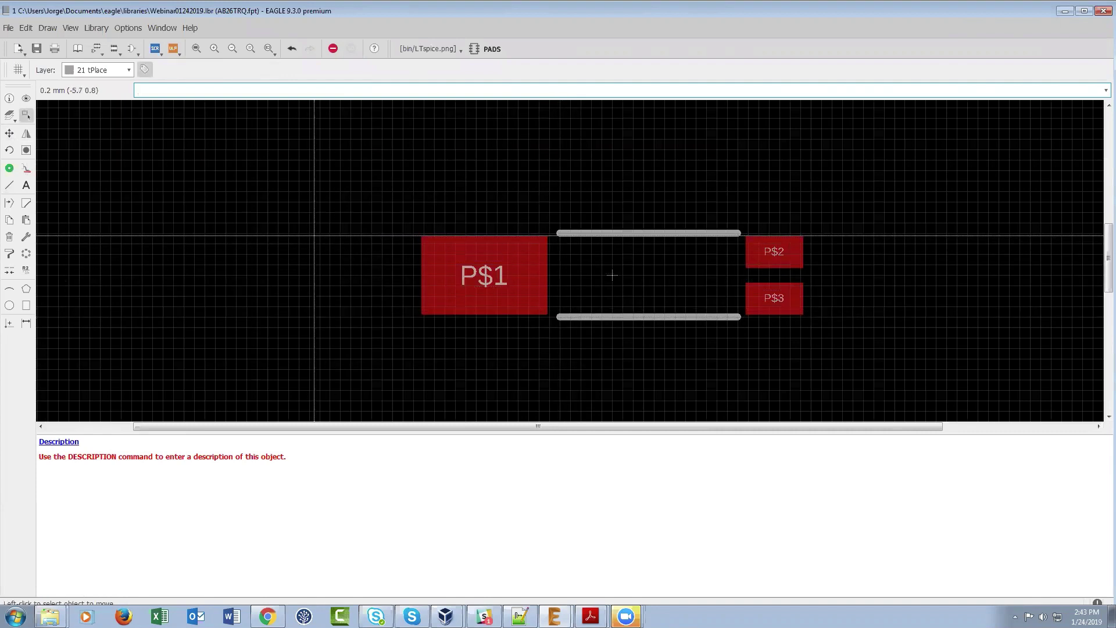
key("F6")
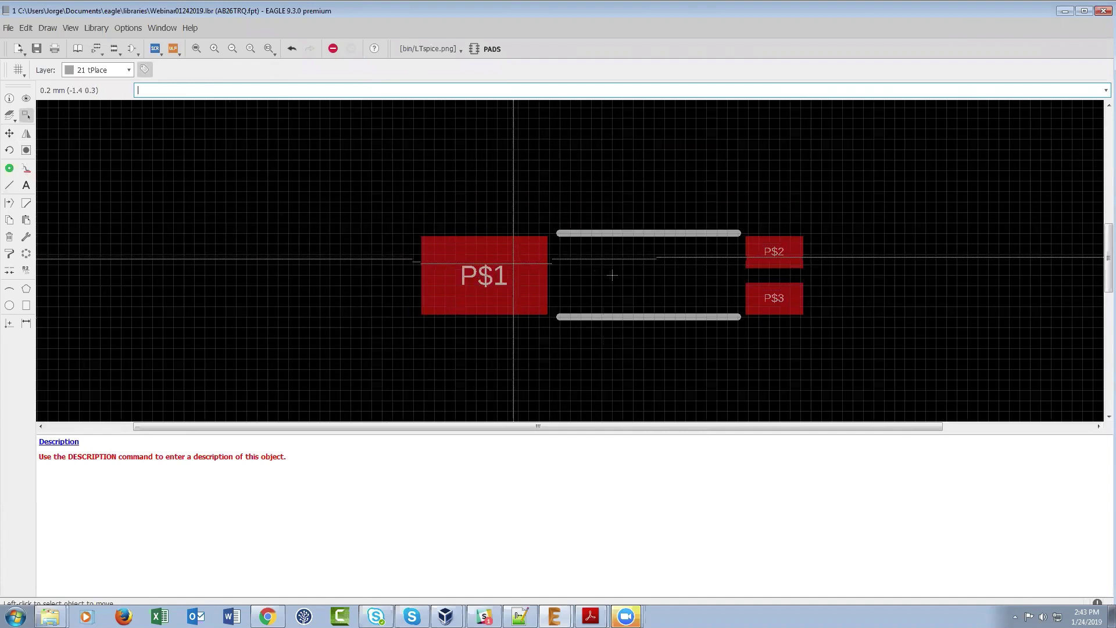
Rename the large pad GND and the upper small pad 2
left_click(26, 269)
left_click(514, 270)
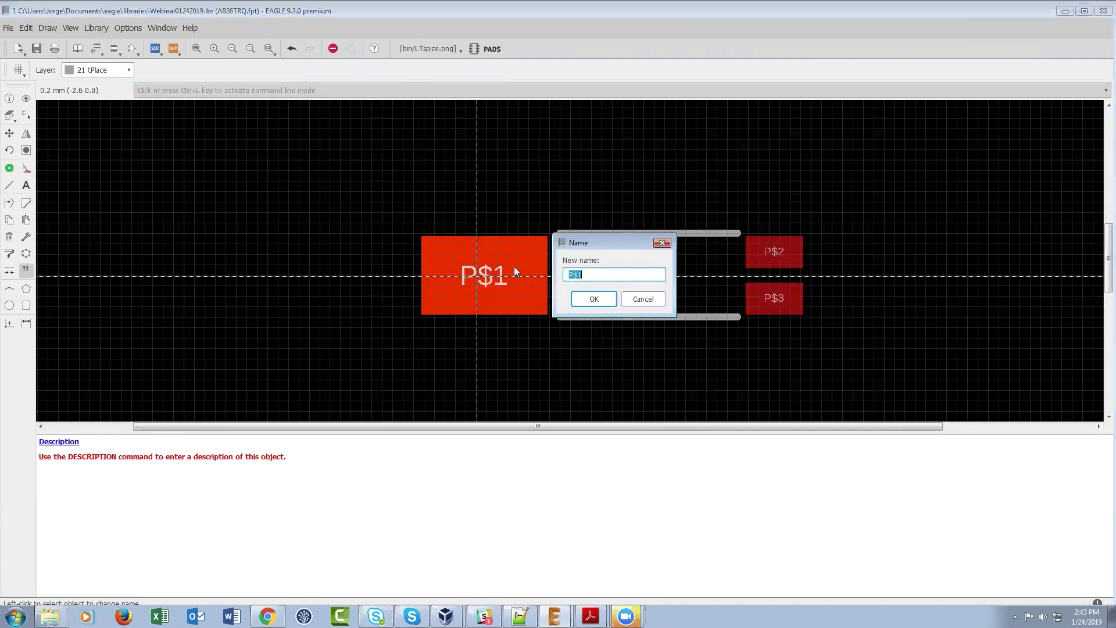
type("GND")
key("Return")
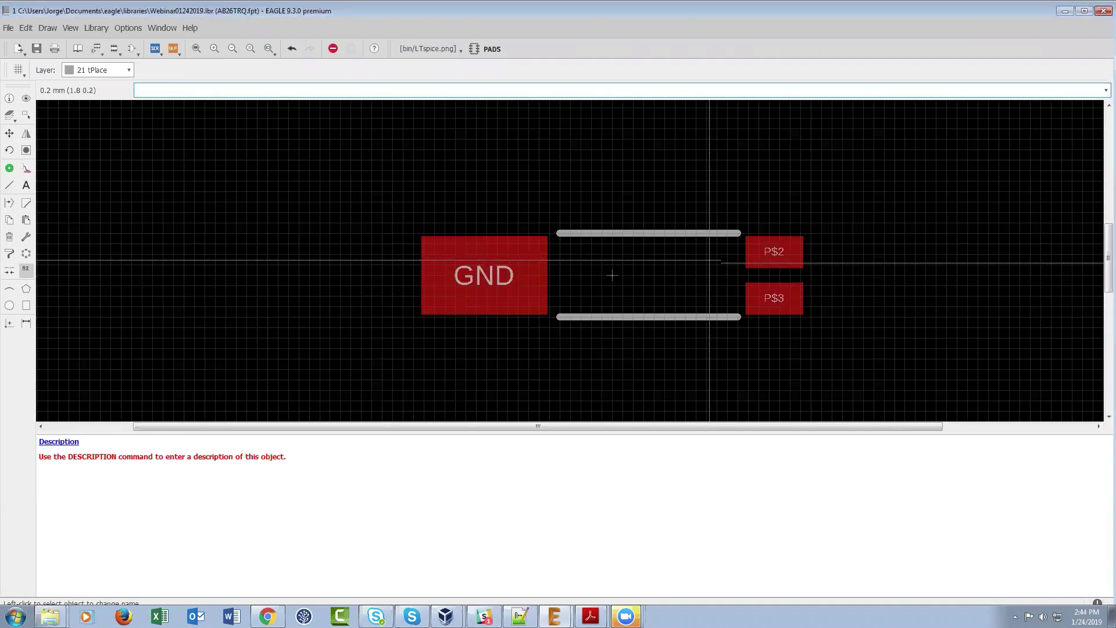
left_click(773, 251)
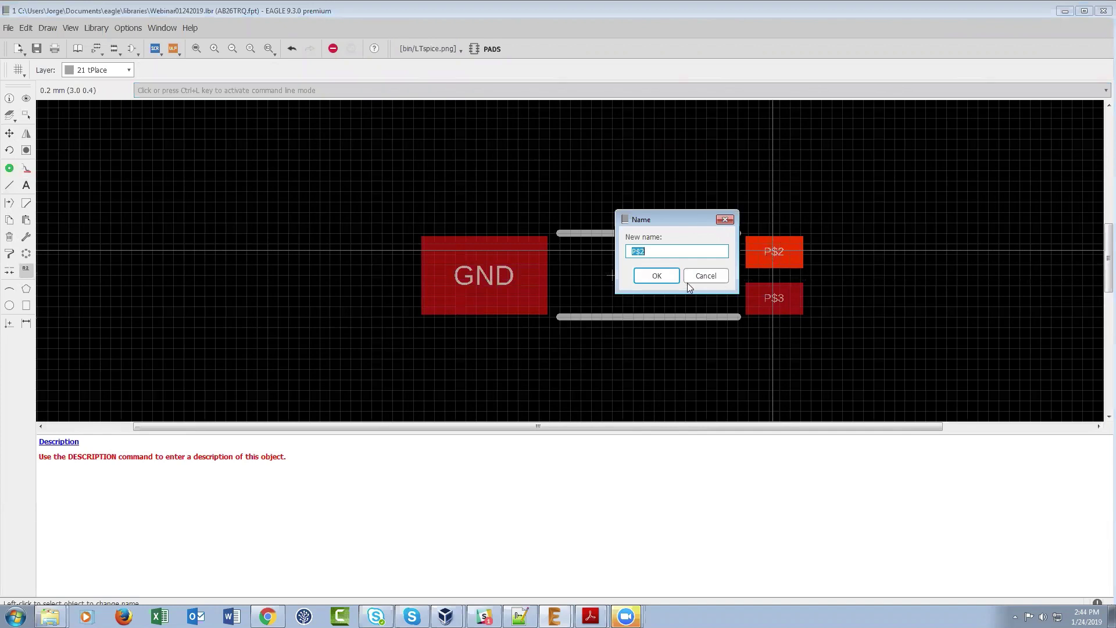
type("2")
left_click(672, 279)
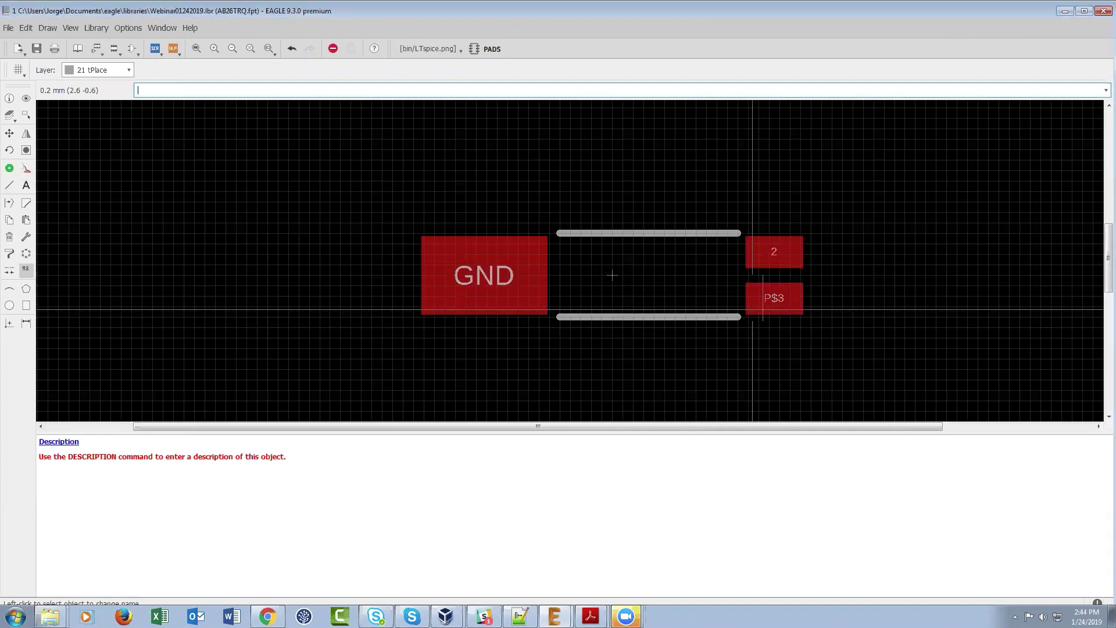
Rename the lower small pad 1
left_click(771, 301)
type("1")
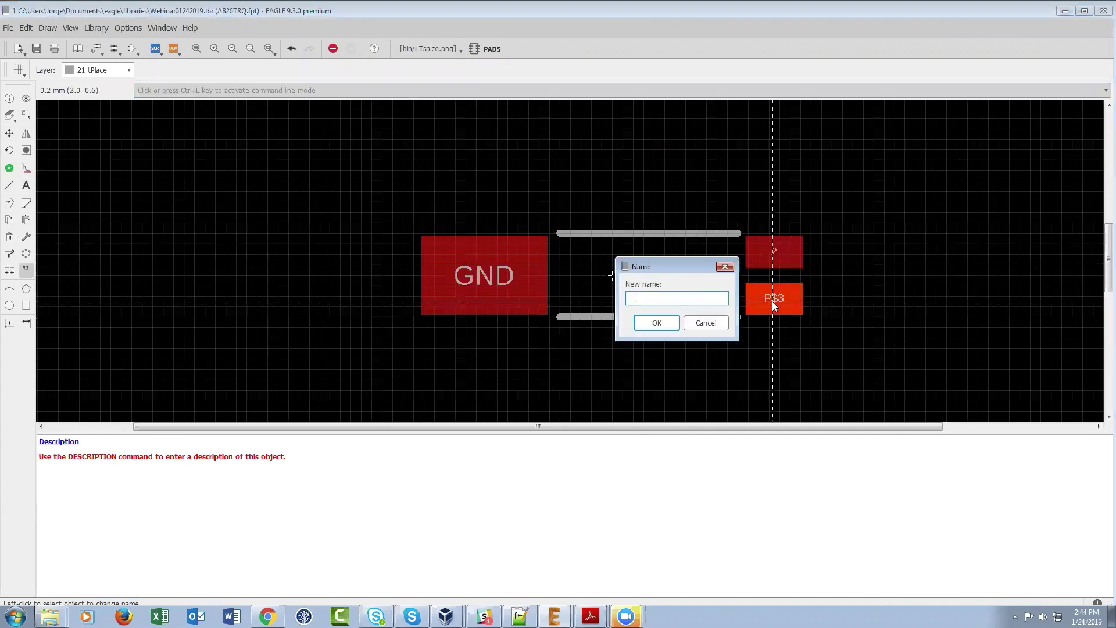
left_click(656, 324)
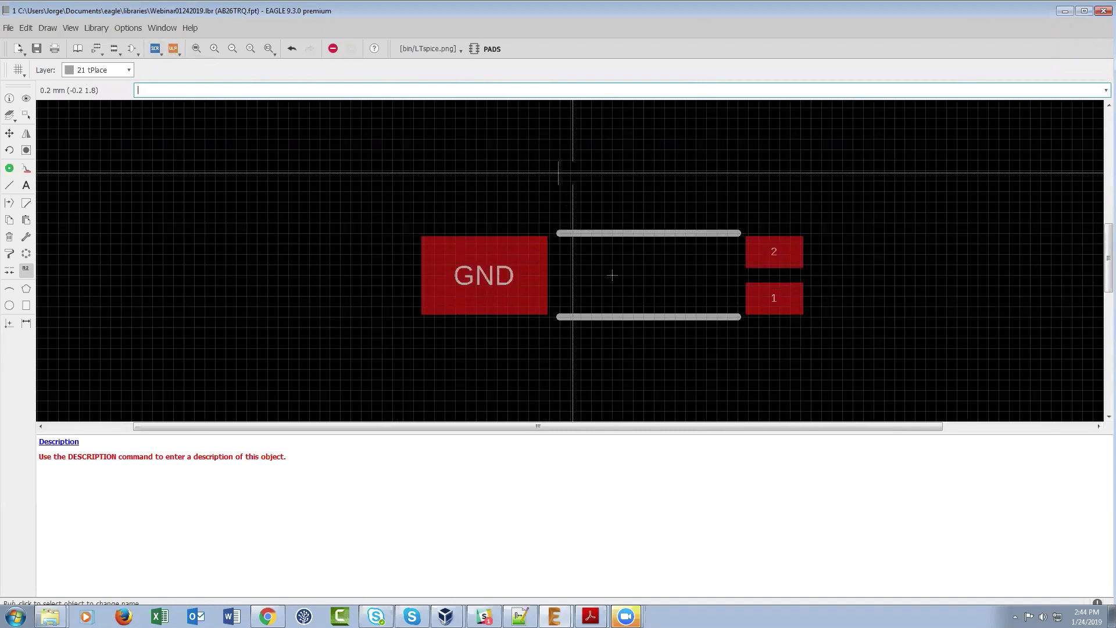
Run the set_name_value ULP to add the >NAME and >VALUE placeholder texts to the footprint
left_click(172, 50)
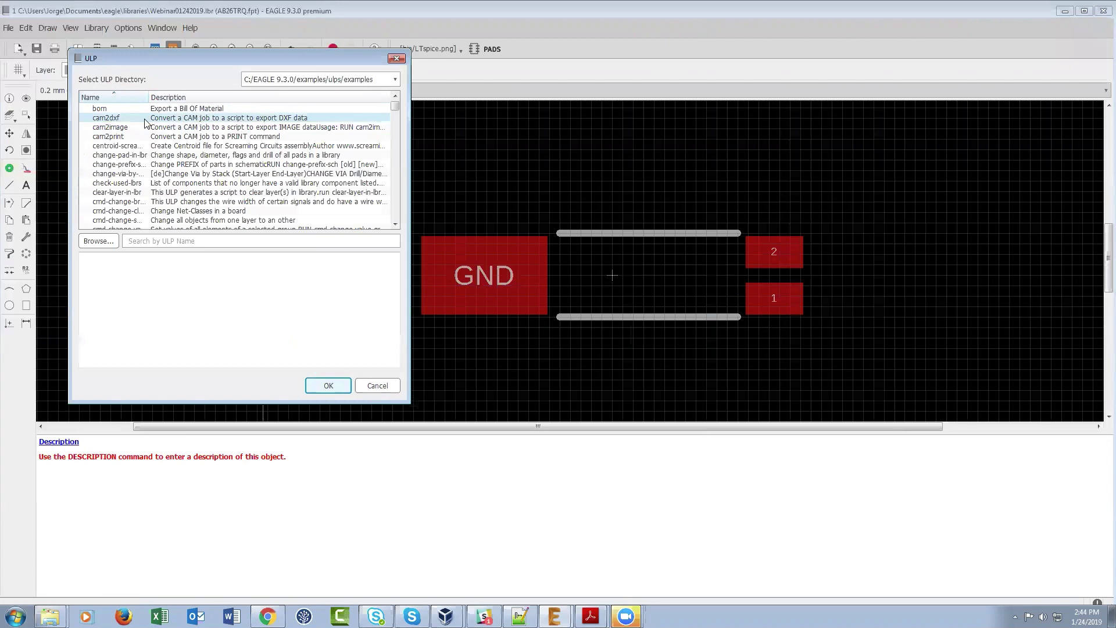
left_click(133, 184)
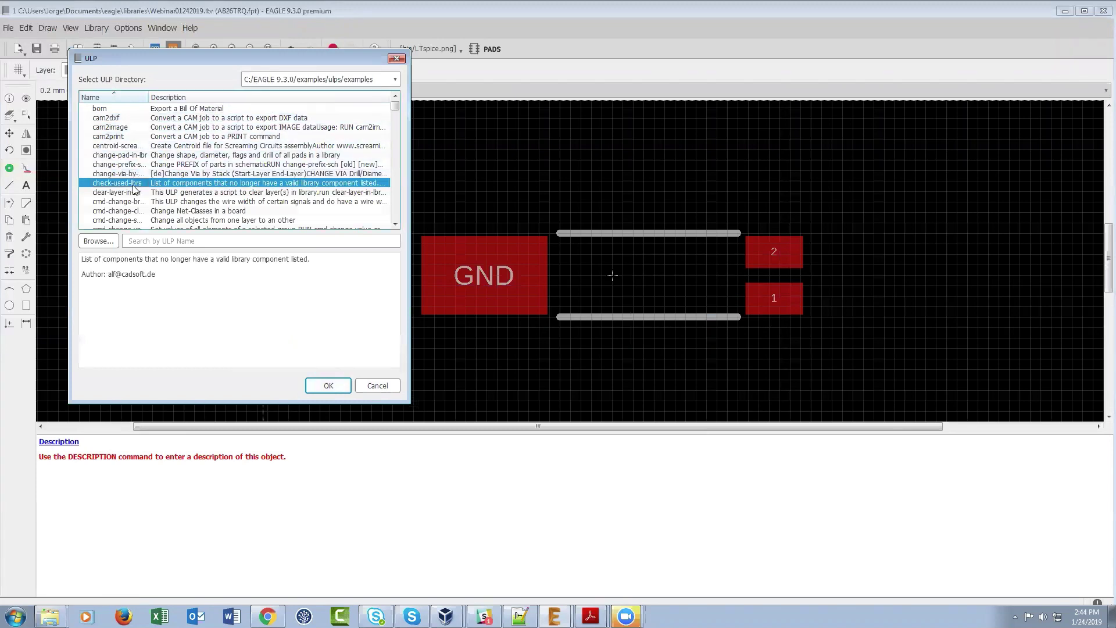
key("s")
scroll(147, 180, "down", 3)
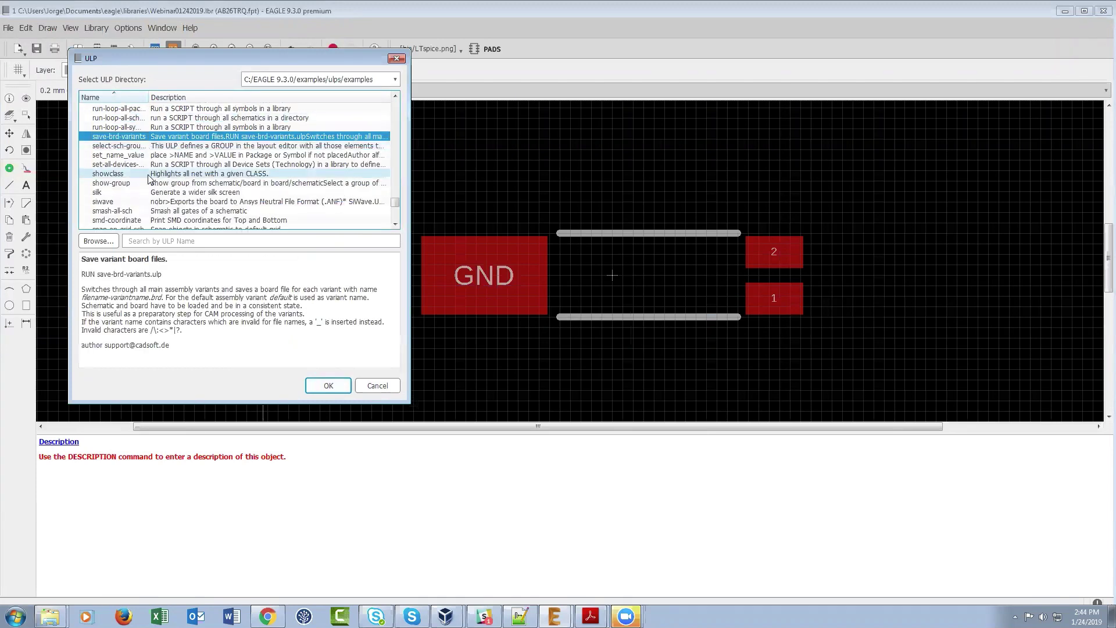
scroll(148, 178, "down", 2)
scroll(147, 179, "up", 2)
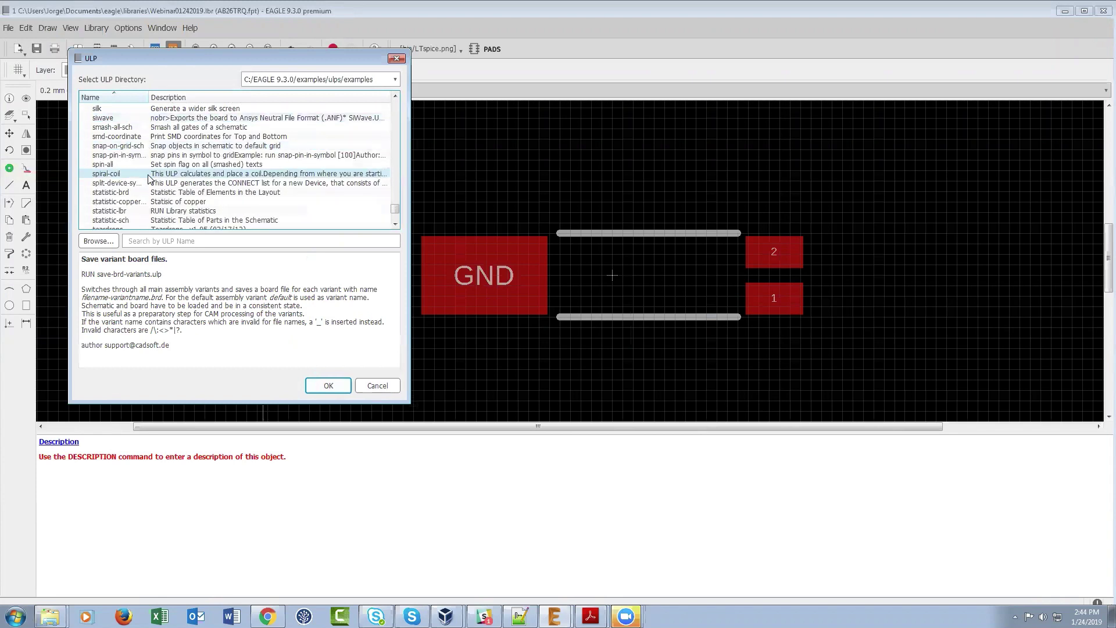
left_click(113, 157)
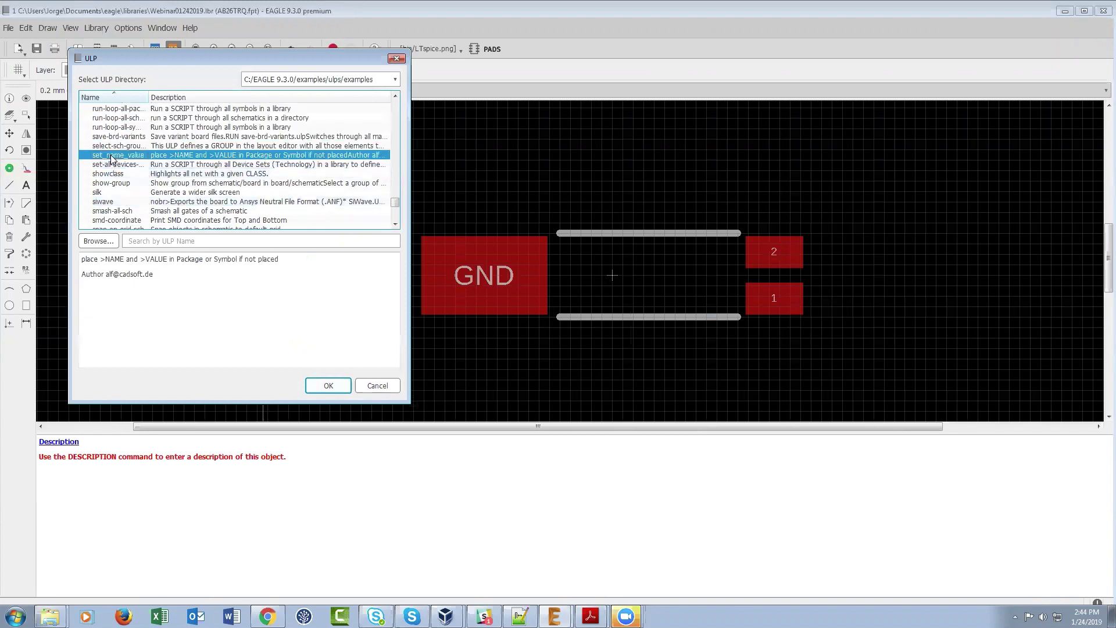
double_click(113, 156)
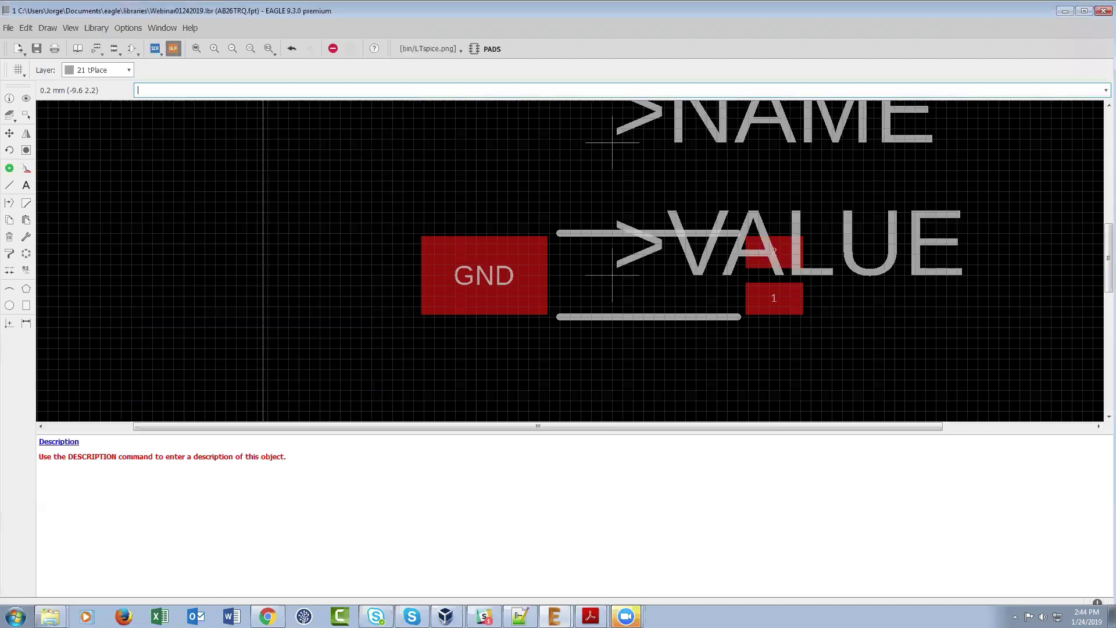
Move the >VALUE text below the footprint and >NAME above it, both starting at the GND pad's outer edge
scroll(661, 188, "down", 2)
scroll(661, 188, "down", 1)
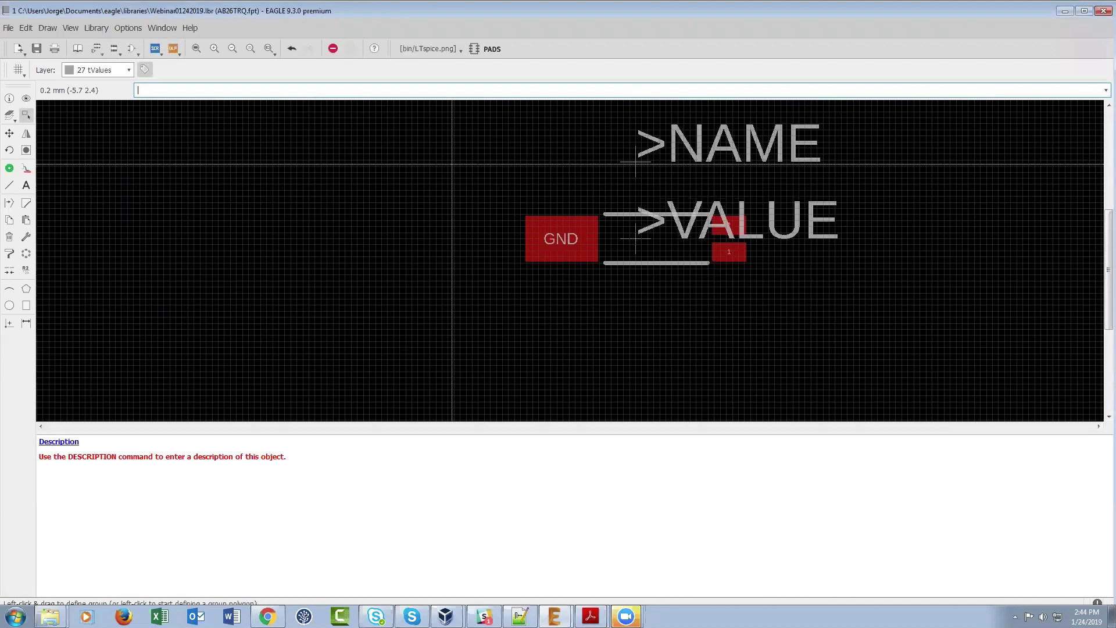
left_click(10, 133)
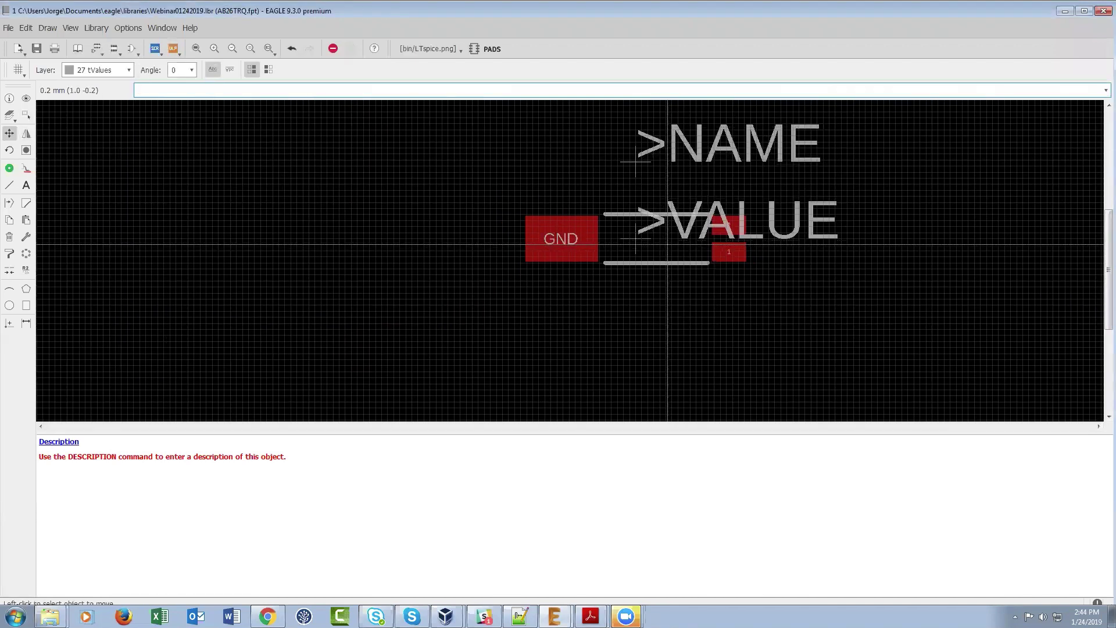
left_click(635, 239)
left_click(529, 316)
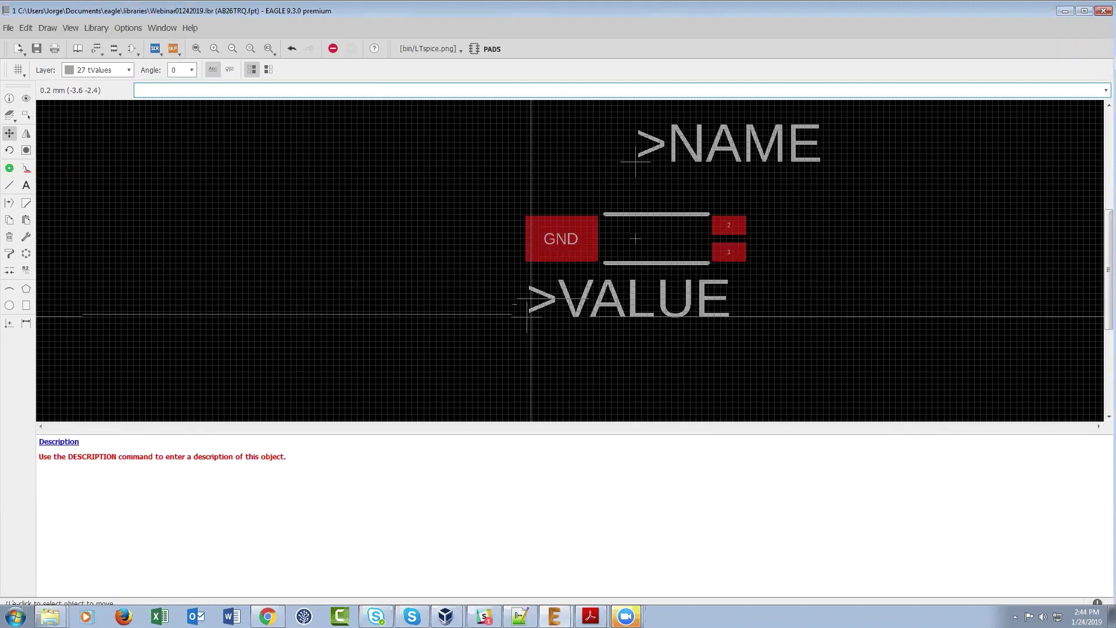
left_click(635, 162)
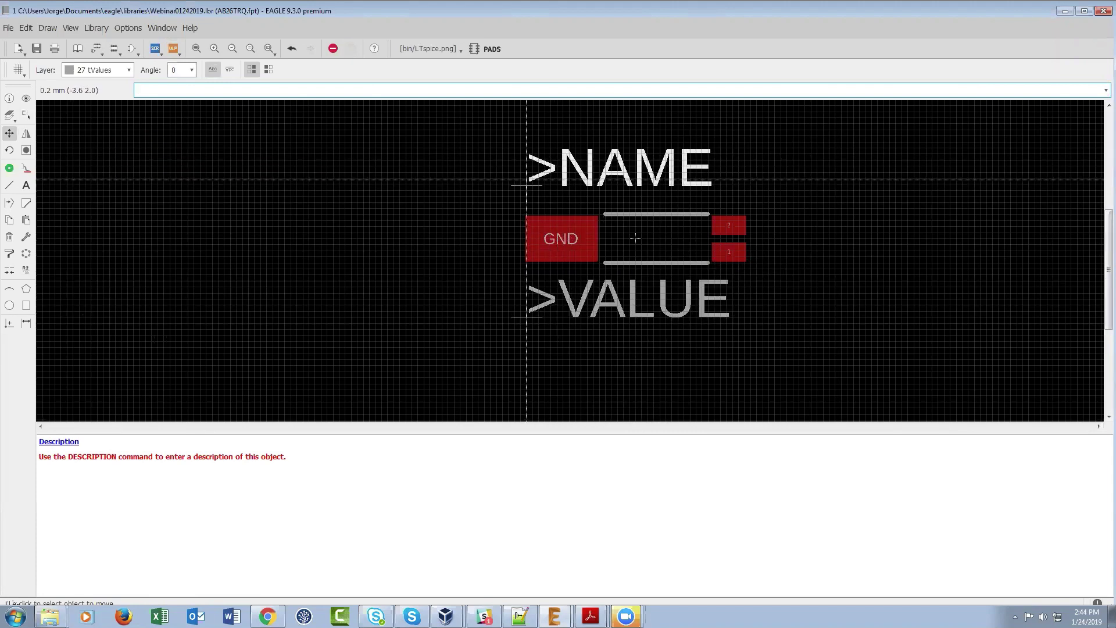
left_click(527, 187)
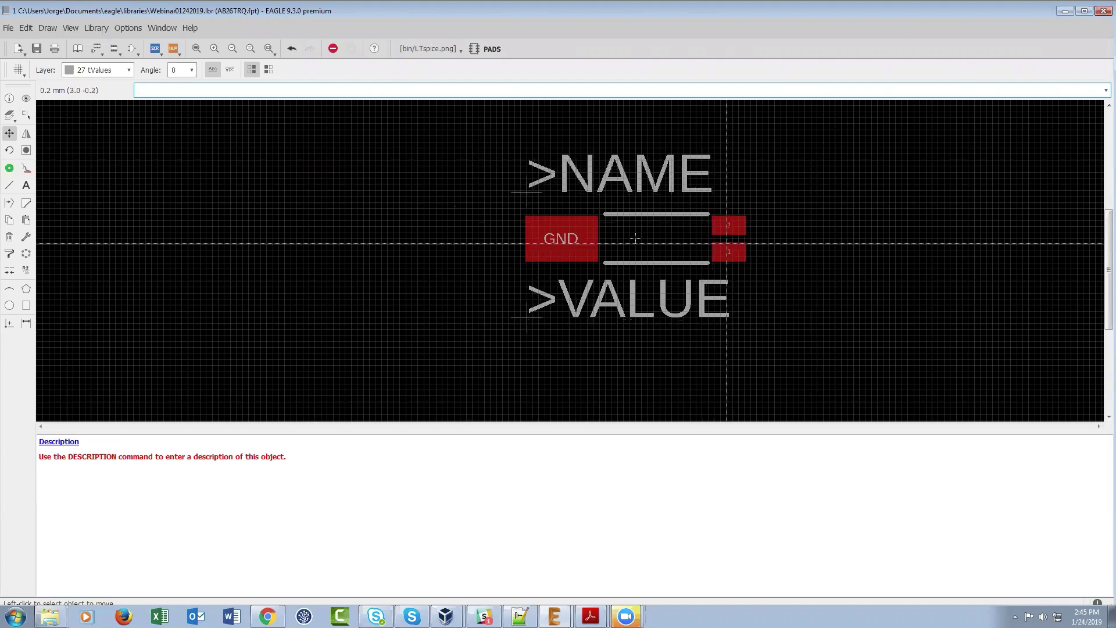
Save Webinar01242019.lbr and convert it to a managed library with the local copy archived on creation
left_click(78, 48)
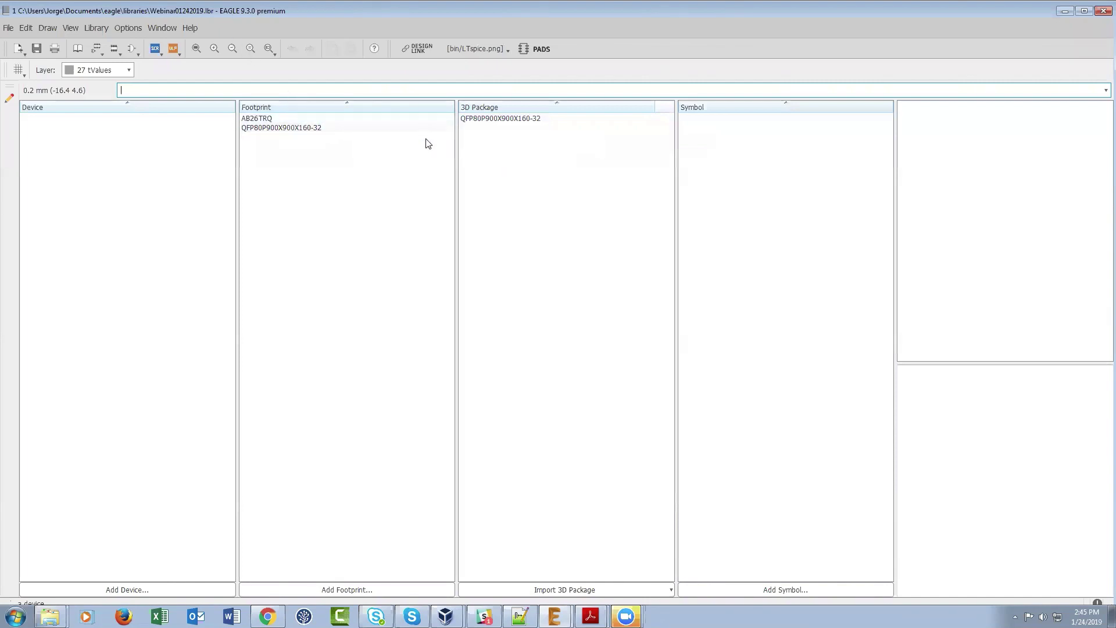
left_click(93, 29)
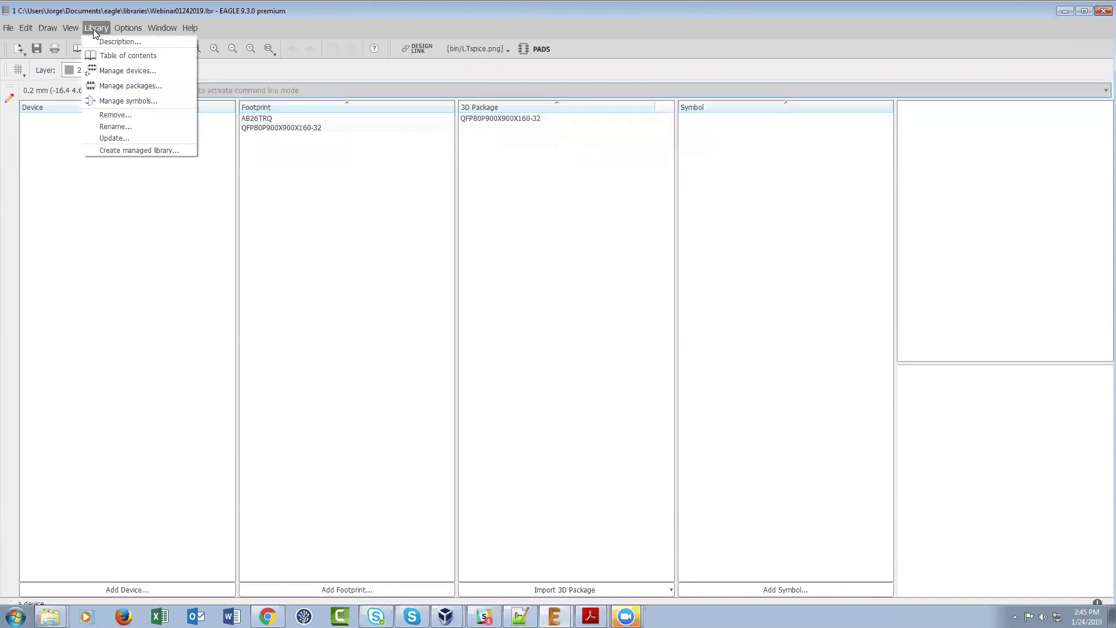
left_click(170, 150)
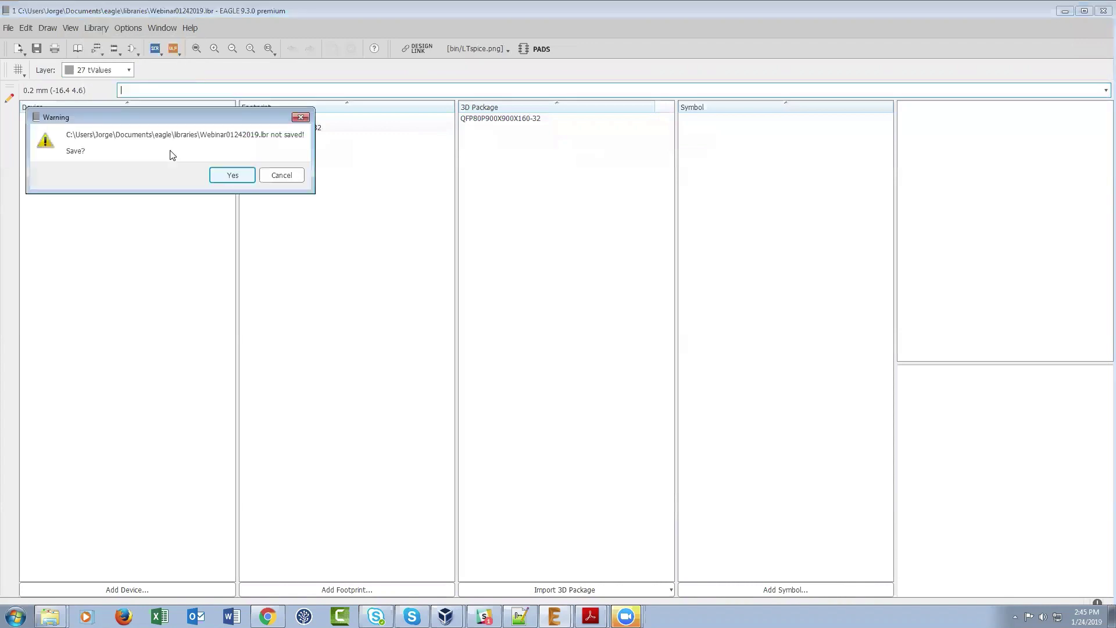
left_click(247, 181)
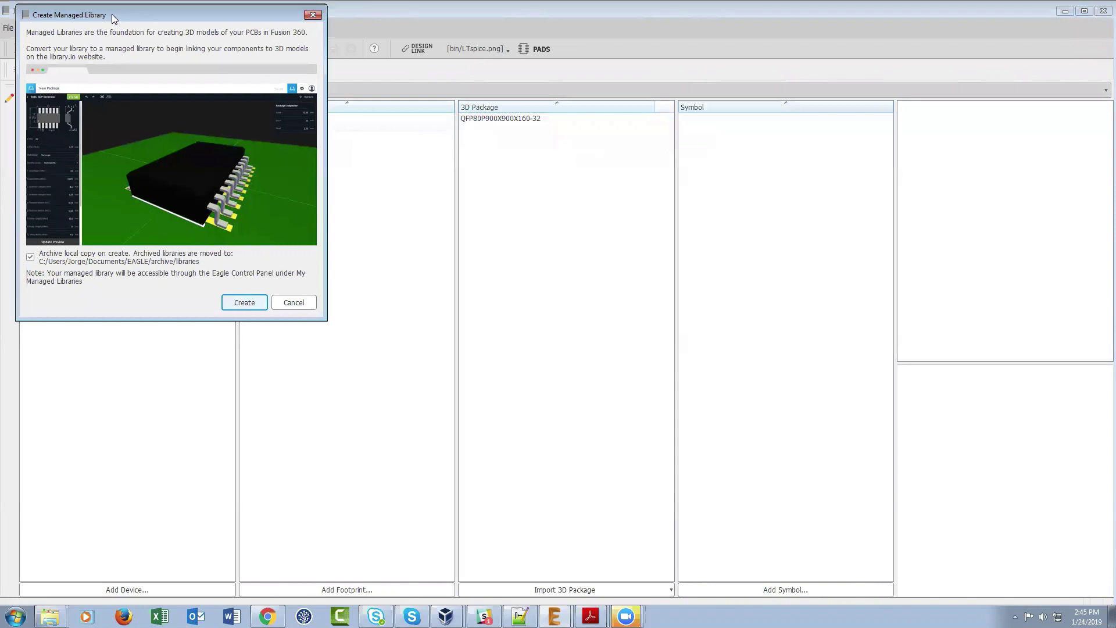
left_click_drag(110, 11, 136, 57)
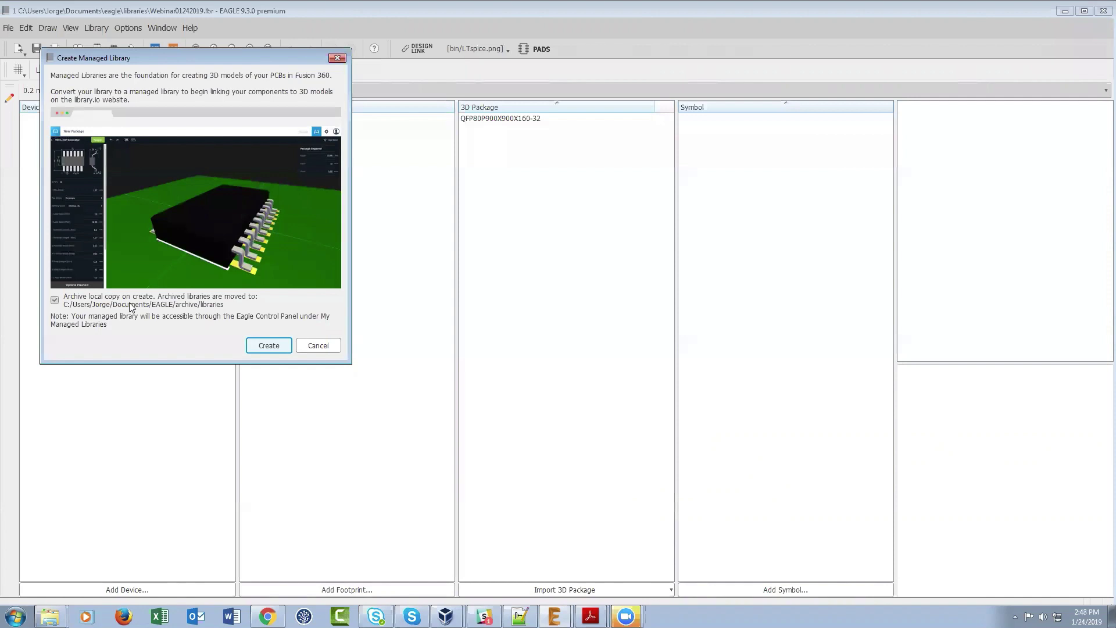
left_click(56, 301)
left_click(54, 299)
left_click(267, 345)
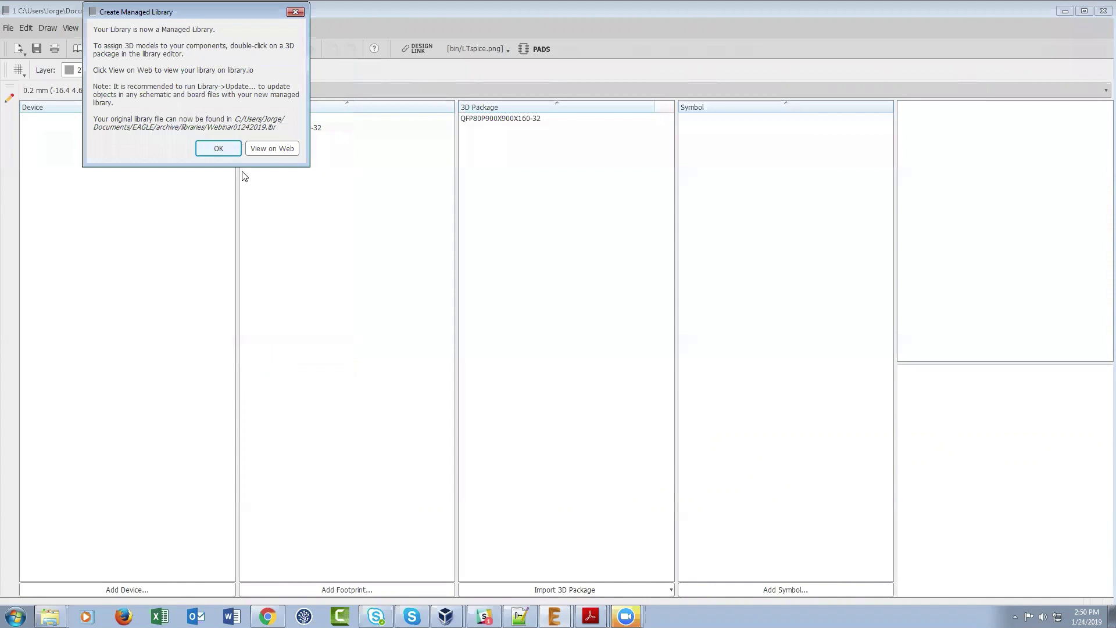
left_click(227, 151)
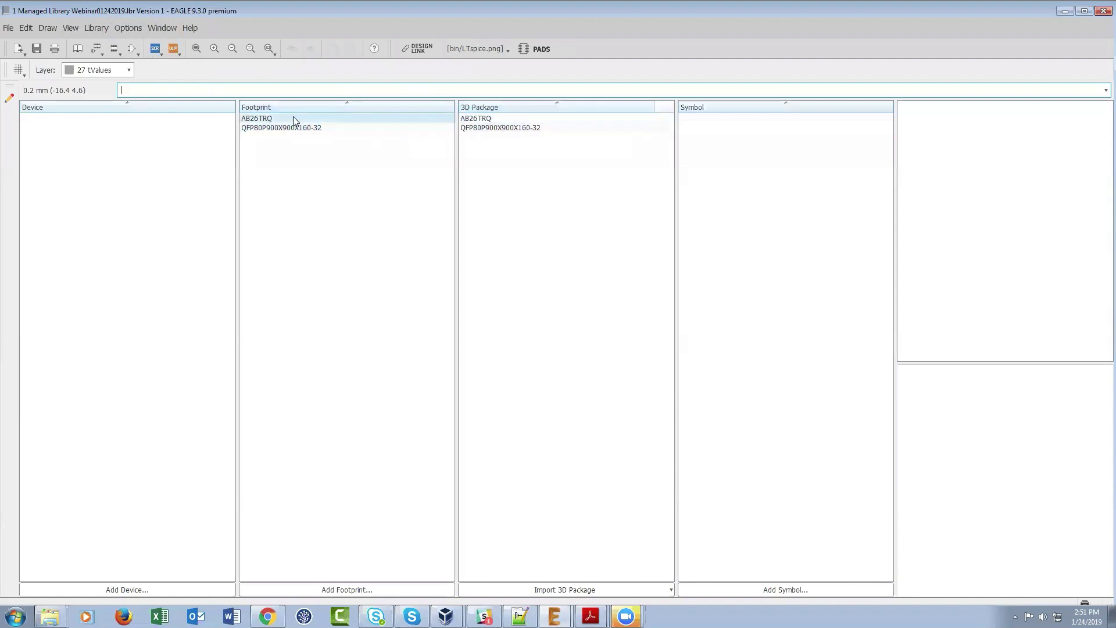
Preview the AB26TRQ and QFP80P900X900X160-32 3D packages and open the AB26TRQ package for editing
left_click(482, 121)
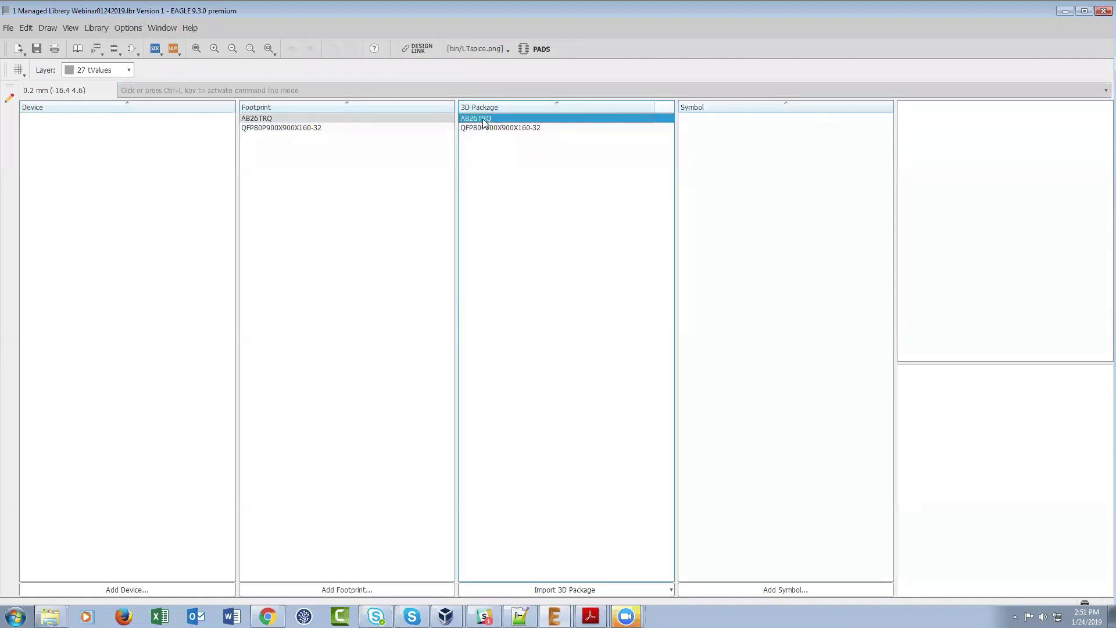
left_click(483, 129)
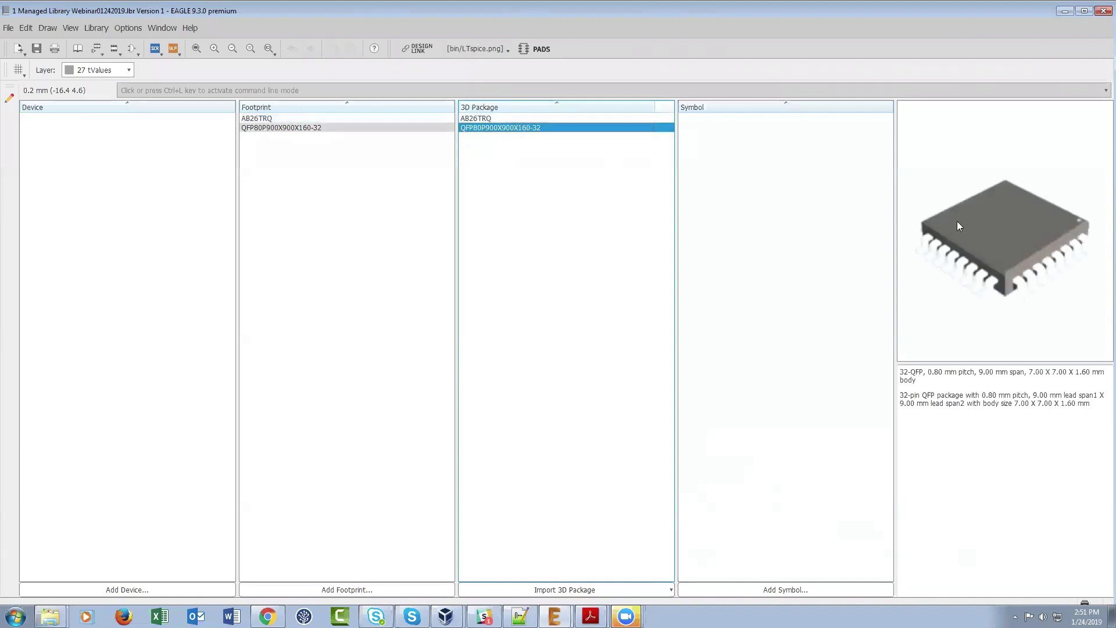
left_click(465, 119)
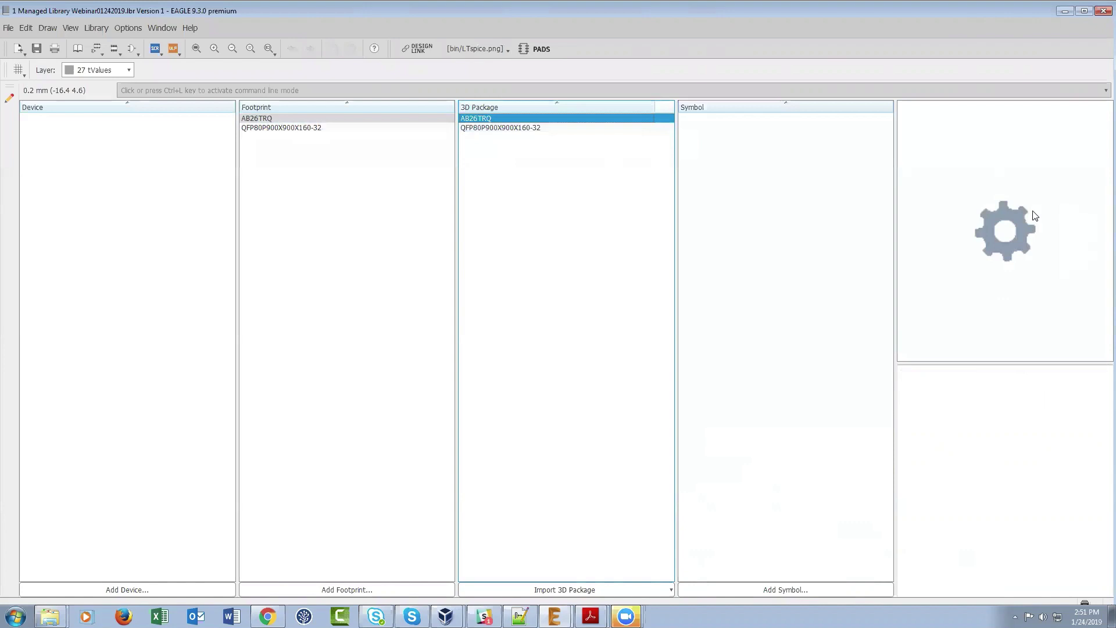
double_click(476, 119)
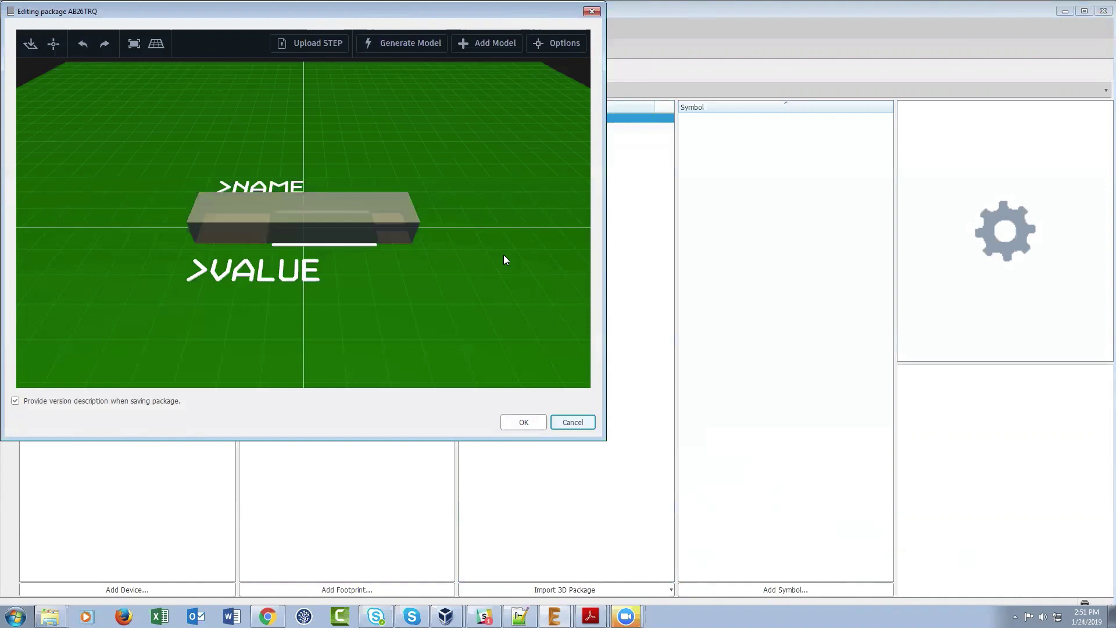
Set the placeholder body's SizeX, SizeY and SizeZ to 0 mm and resize it back to the copper
left_click(379, 246)
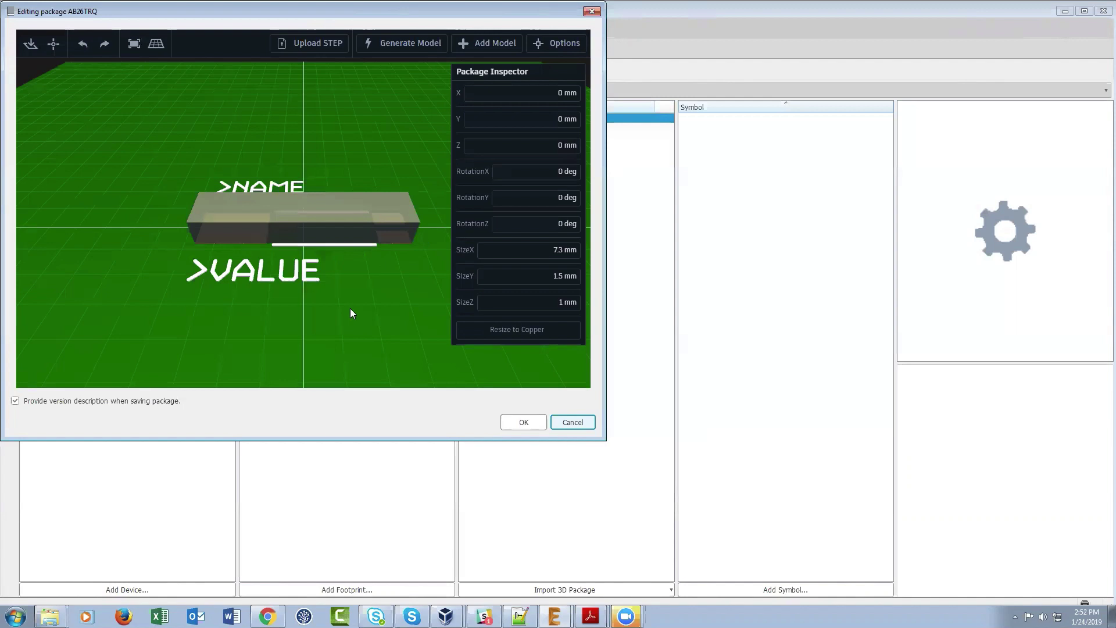
left_click(553, 250)
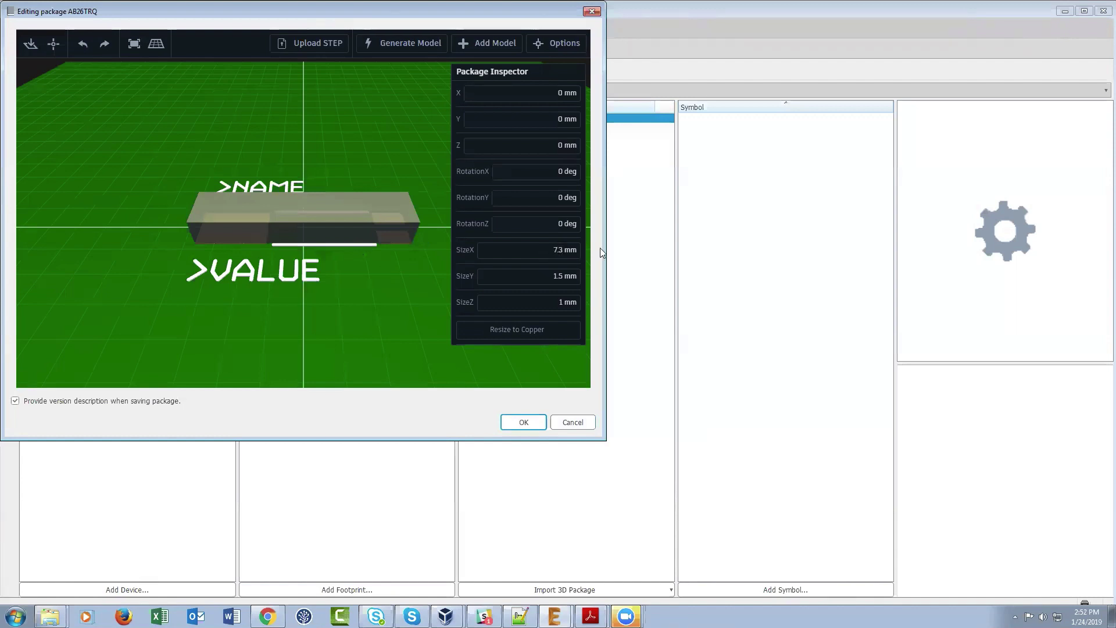
key("BackSpace")
key("BackSpace")
key("BackSpace")
type("0")
key("Return")
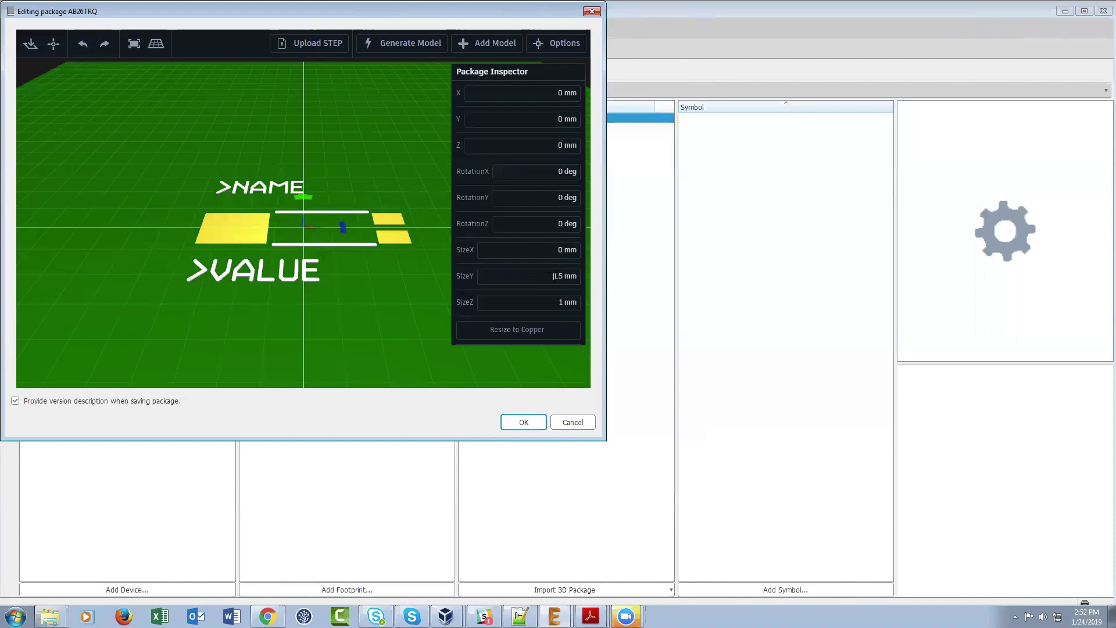
key("BackSpace")
key("BackSpace")
key("BackSpace")
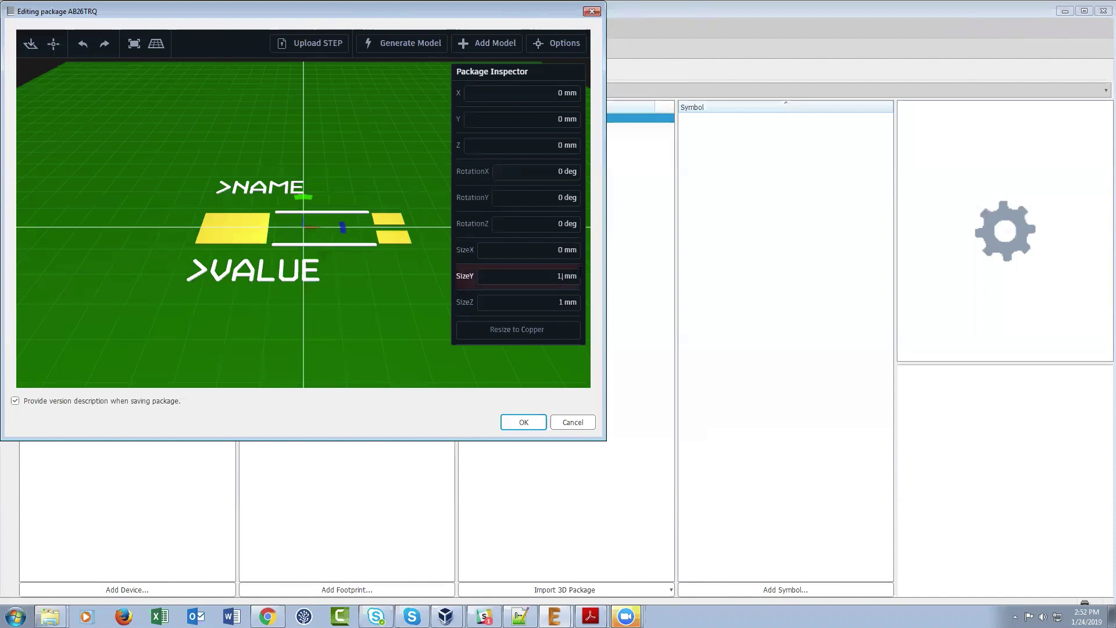
type("0")
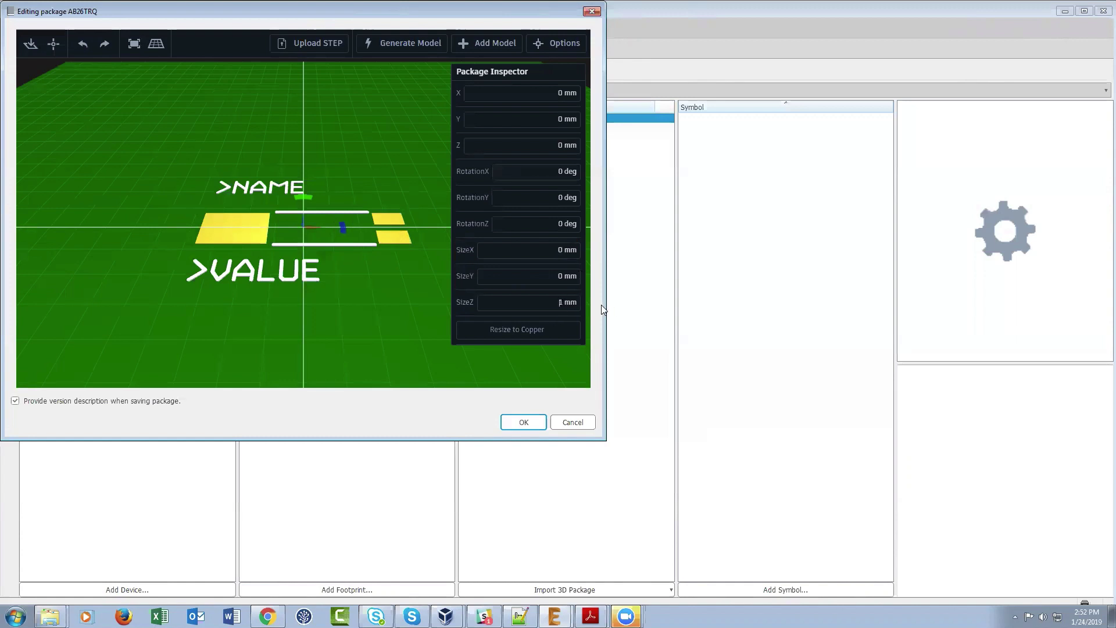
key("BackSpace")
type("0")
left_click(525, 329)
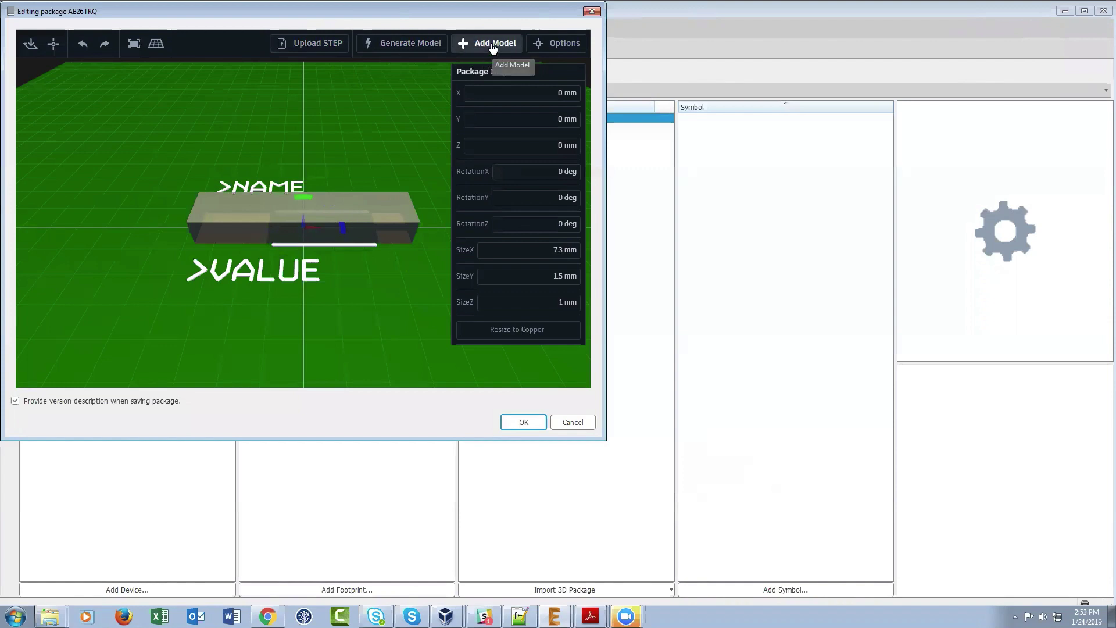
Upload the AB26TRQ.STEP model file from the Downloads folder into the package, finding it with the search AB26
left_click(301, 51)
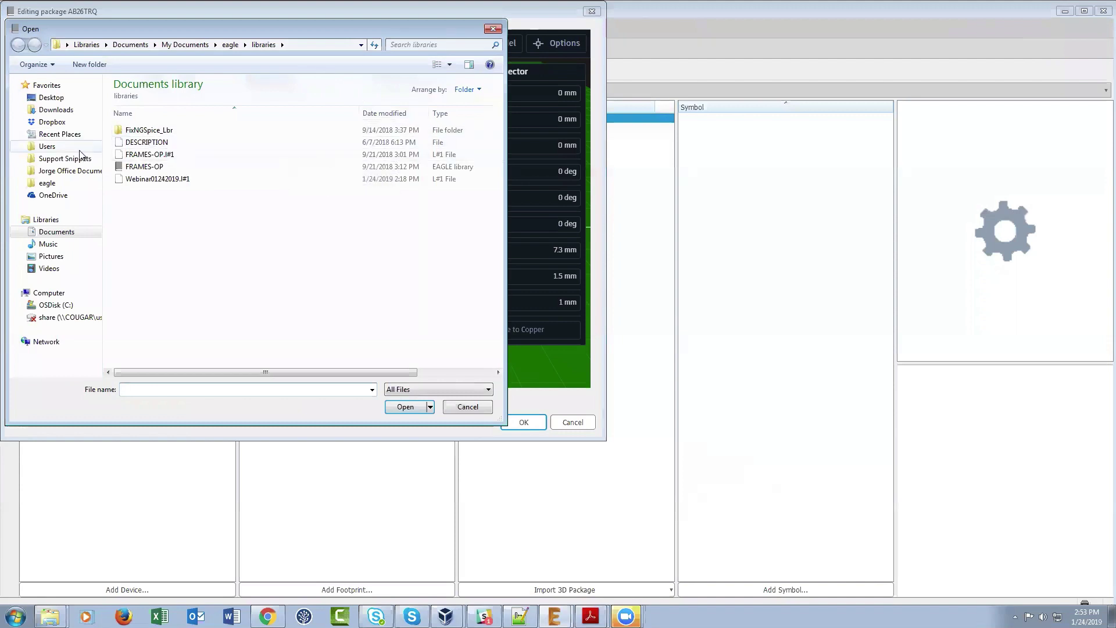
left_click(74, 110)
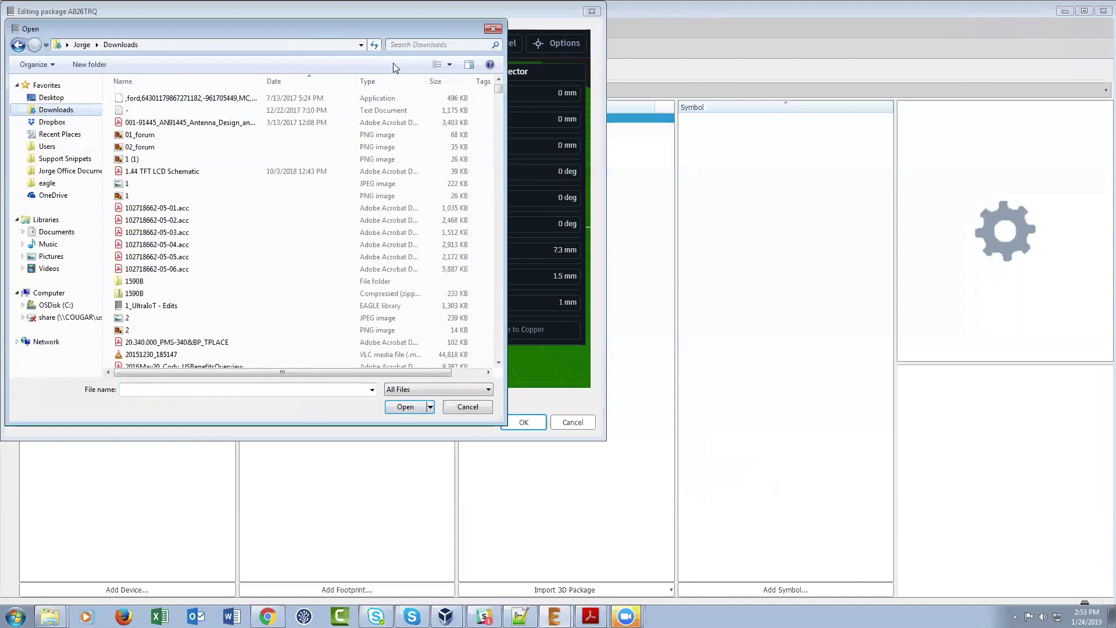
left_click(436, 44)
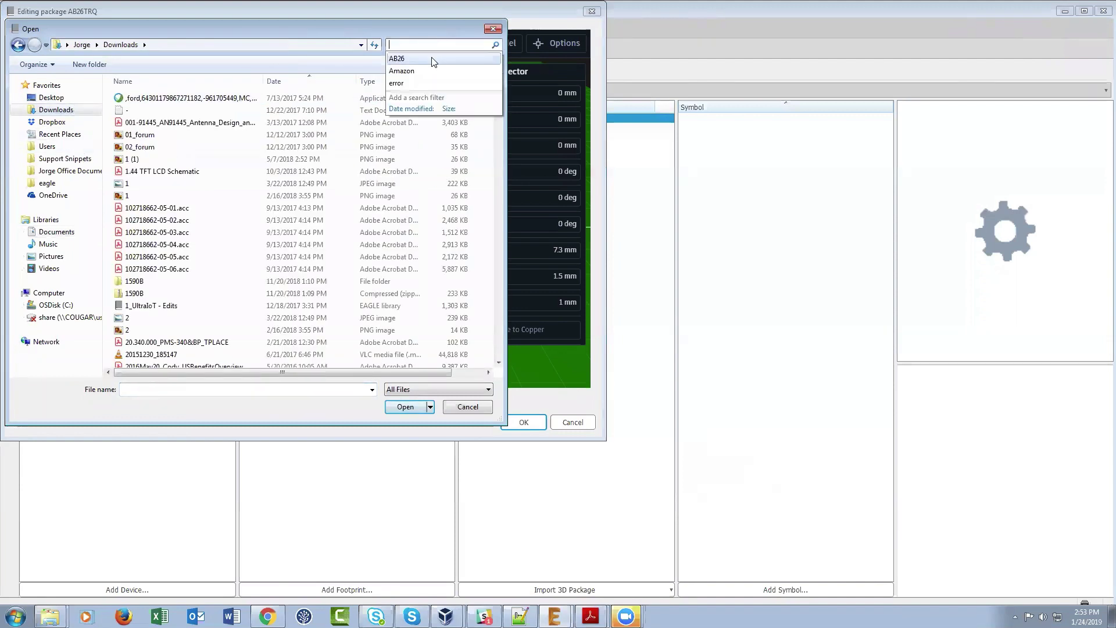
left_click(433, 59)
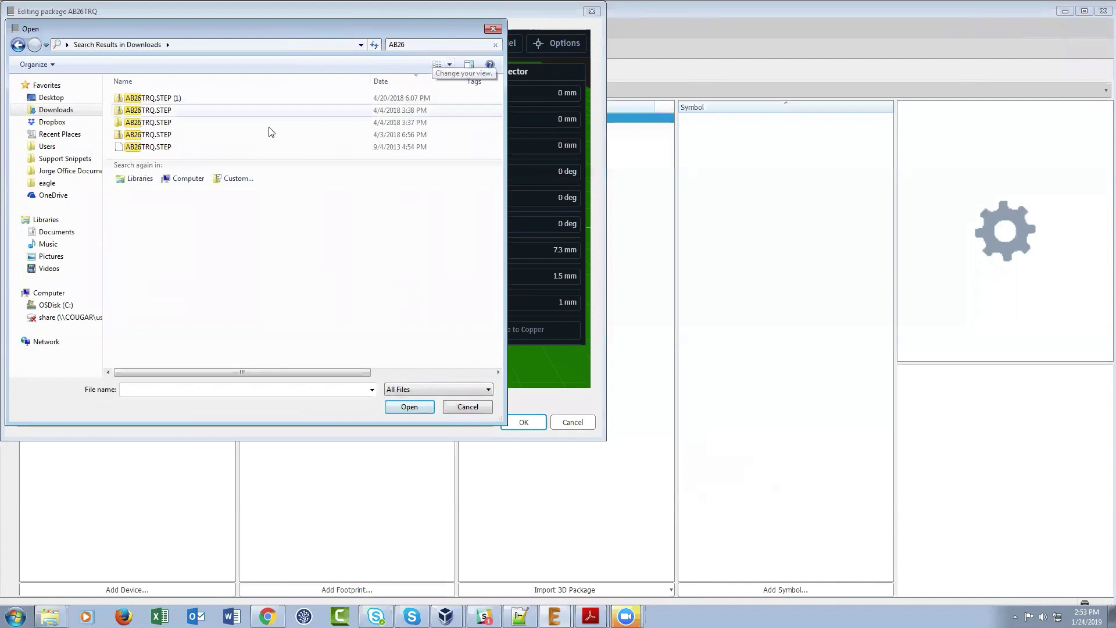
left_click(160, 147)
left_click(414, 408)
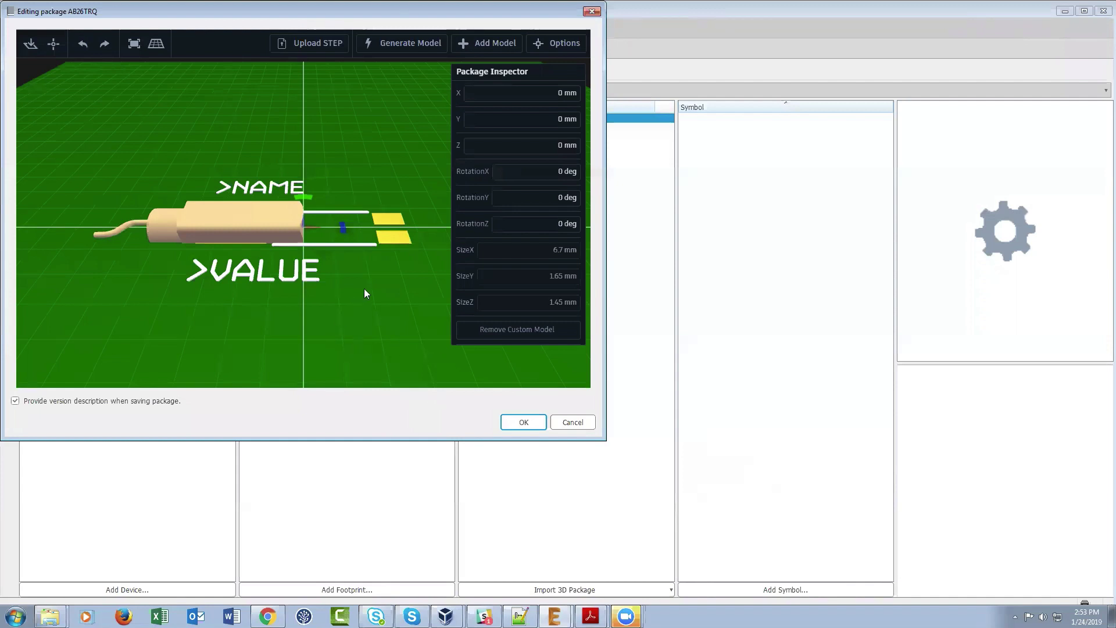
Rotate the imported STEP model to a RotationX of -90 deg and a RotationZ of -180 deg
left_click_drag(363, 288, 251, 281)
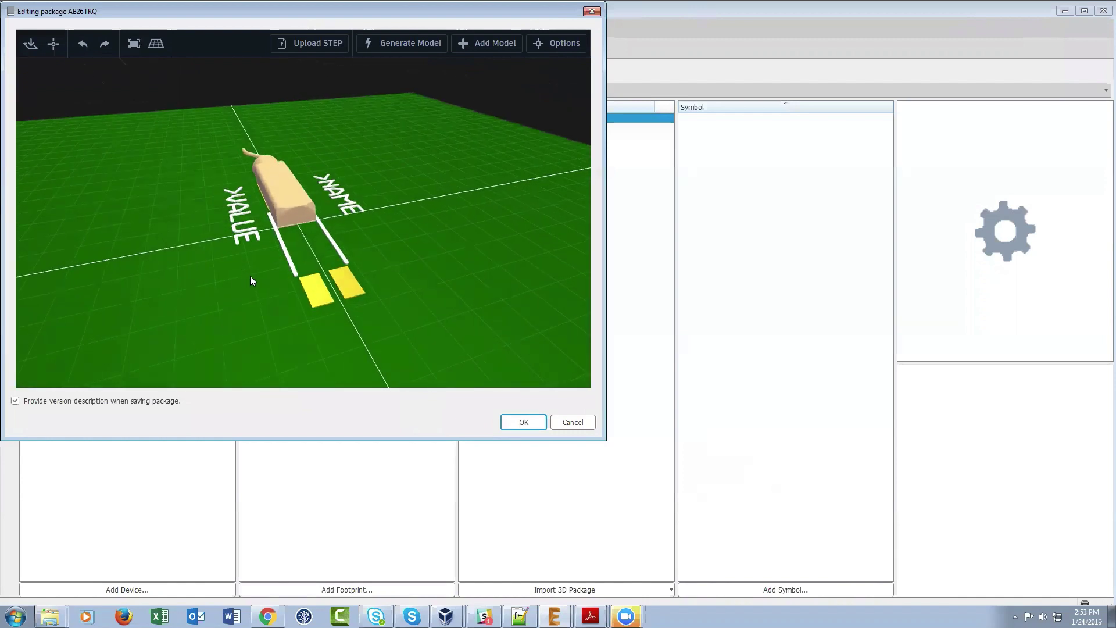
left_click(281, 230)
mouse_move(334, 216)
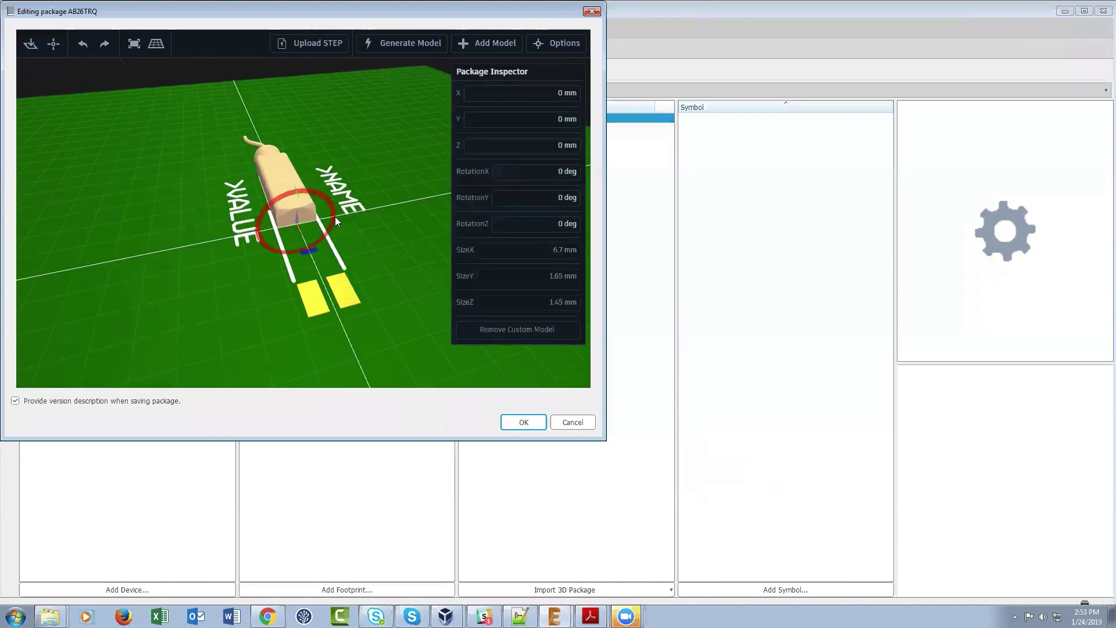
left_click_drag(332, 215, 295, 209)
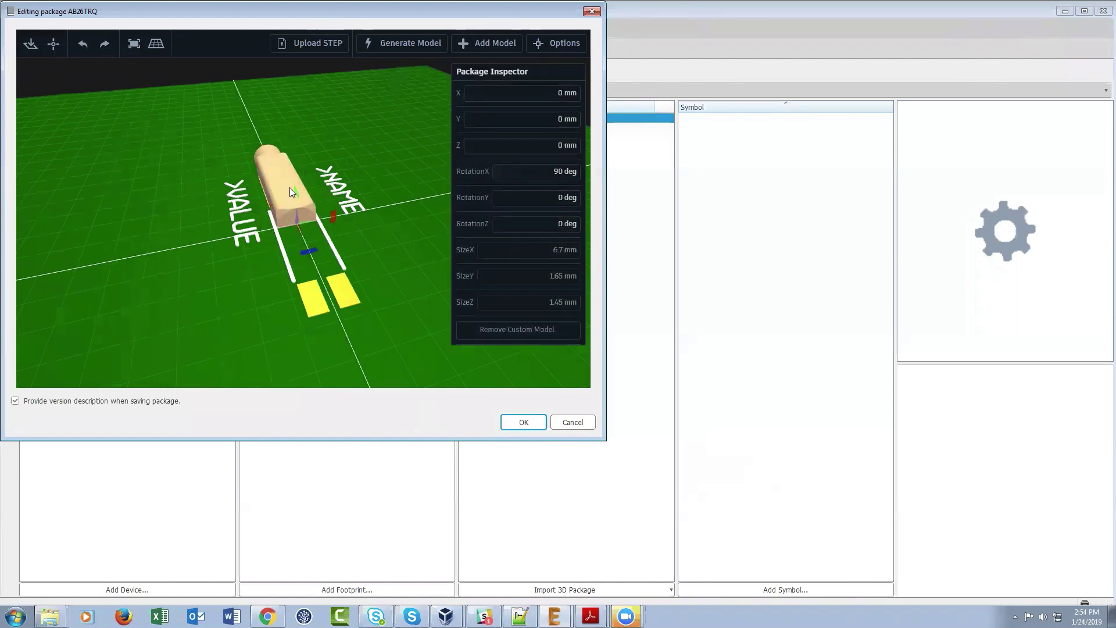
mouse_move(296, 217)
left_mouse_down()
mouse_move(296, 201)
mouse_move(326, 298)
mouse_move(364, 309)
mouse_move(372, 261)
mouse_move(349, 227)
mouse_move(305, 224)
left_mouse_up()
Move the STEP model onto its copper pads at X -3.22 mm and Z 0.95 mm
left_click_drag(330, 279, 271, 168)
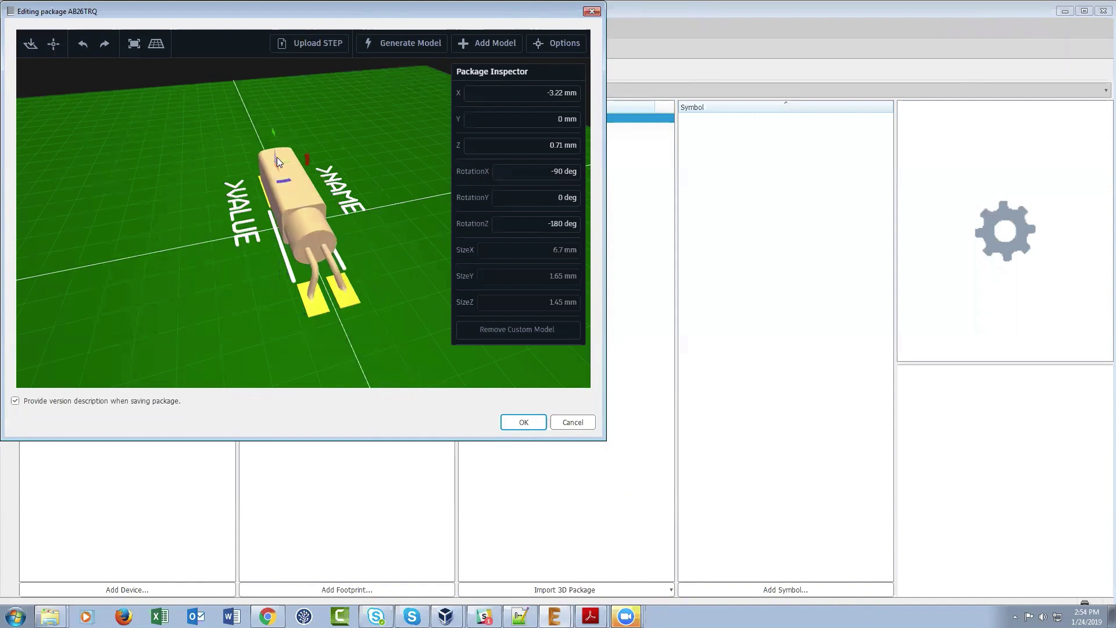
left_click_drag(274, 158, 274, 152)
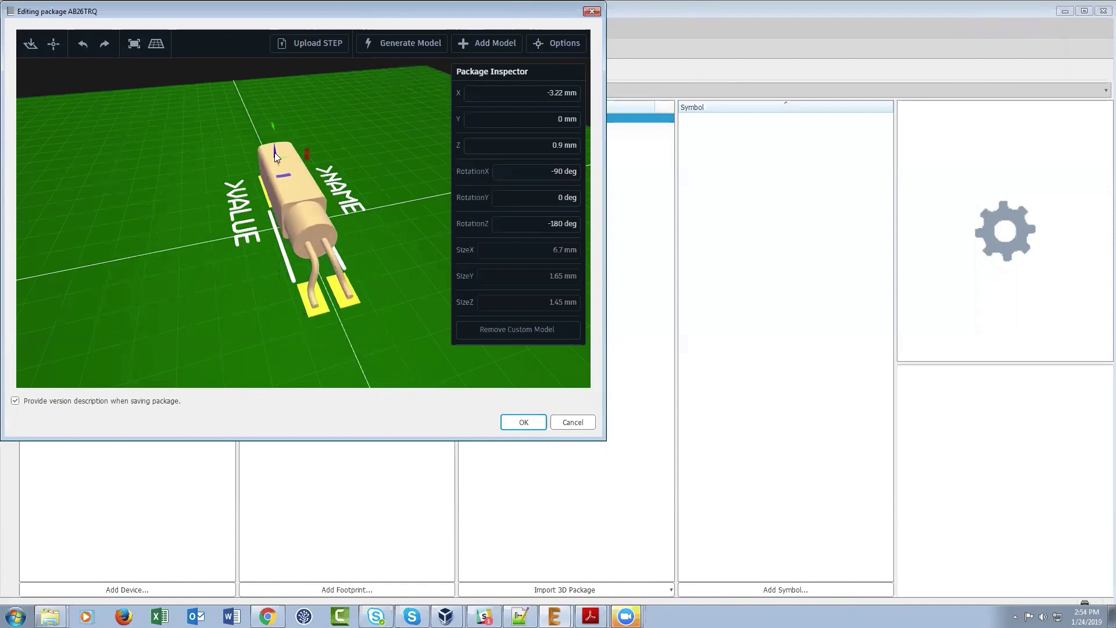
left_click_drag(252, 273, 372, 240)
left_click(372, 238)
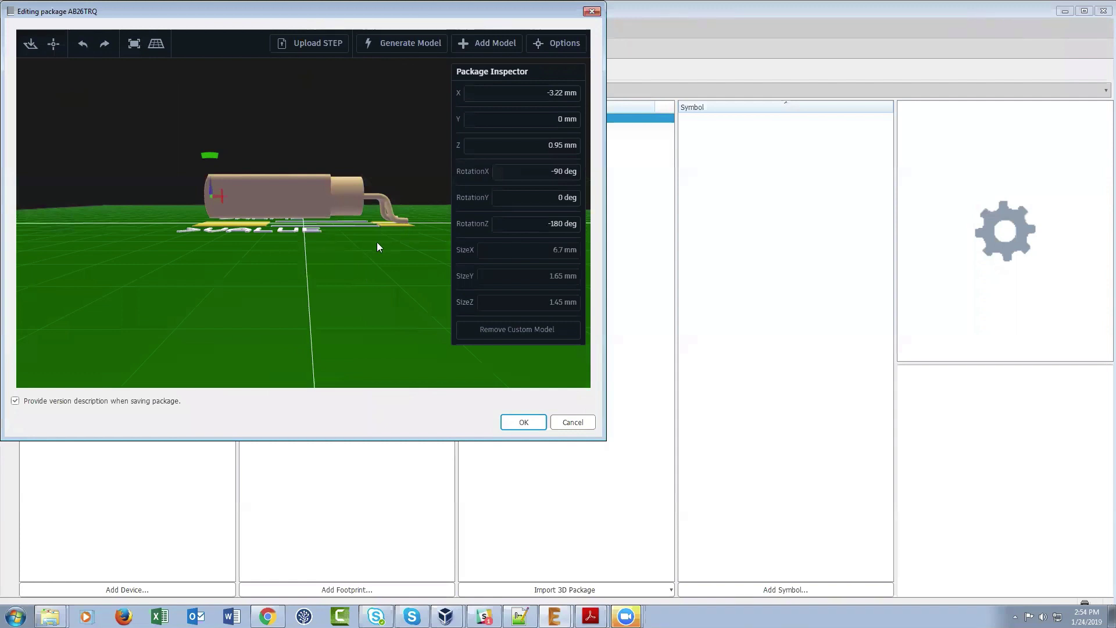
left_click_drag(380, 248, 324, 308)
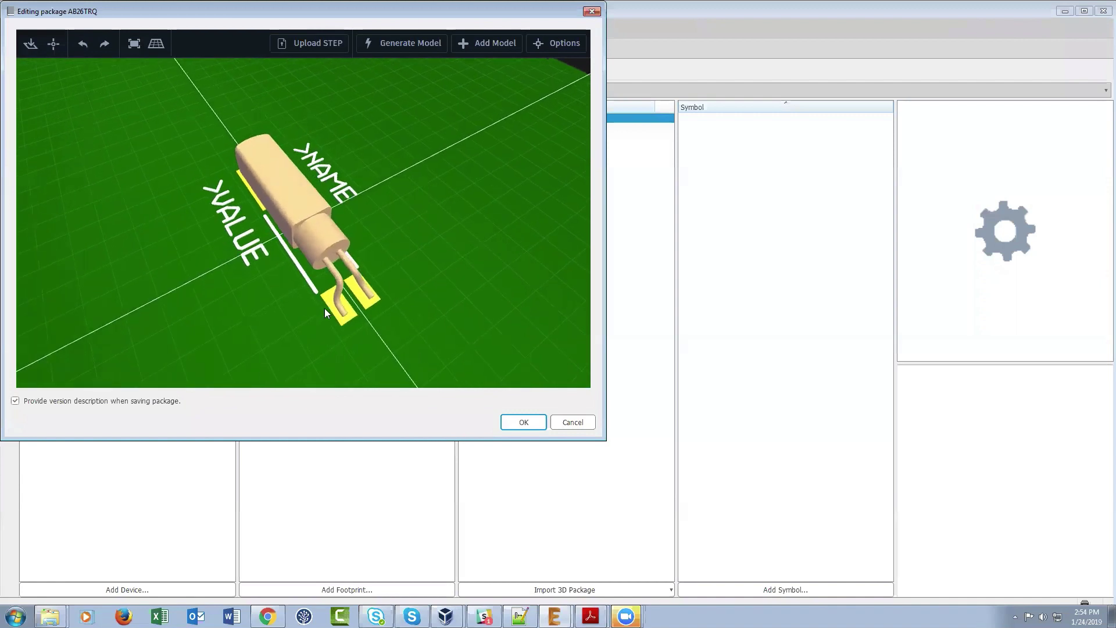
left_click(281, 268)
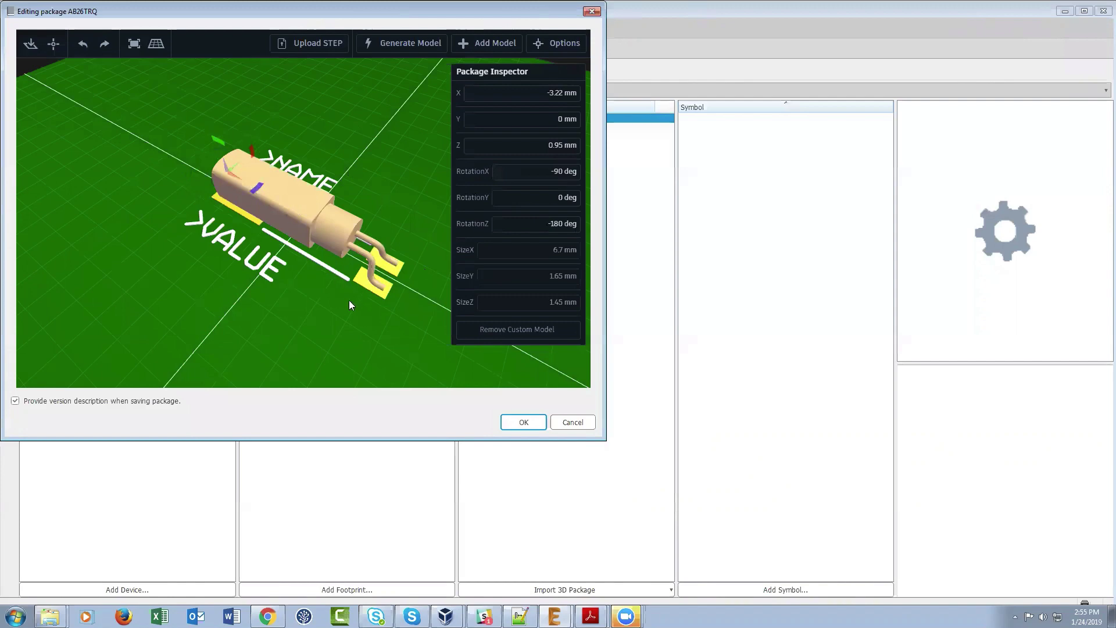
left_click_drag(349, 305, 384, 317)
left_click(385, 318)
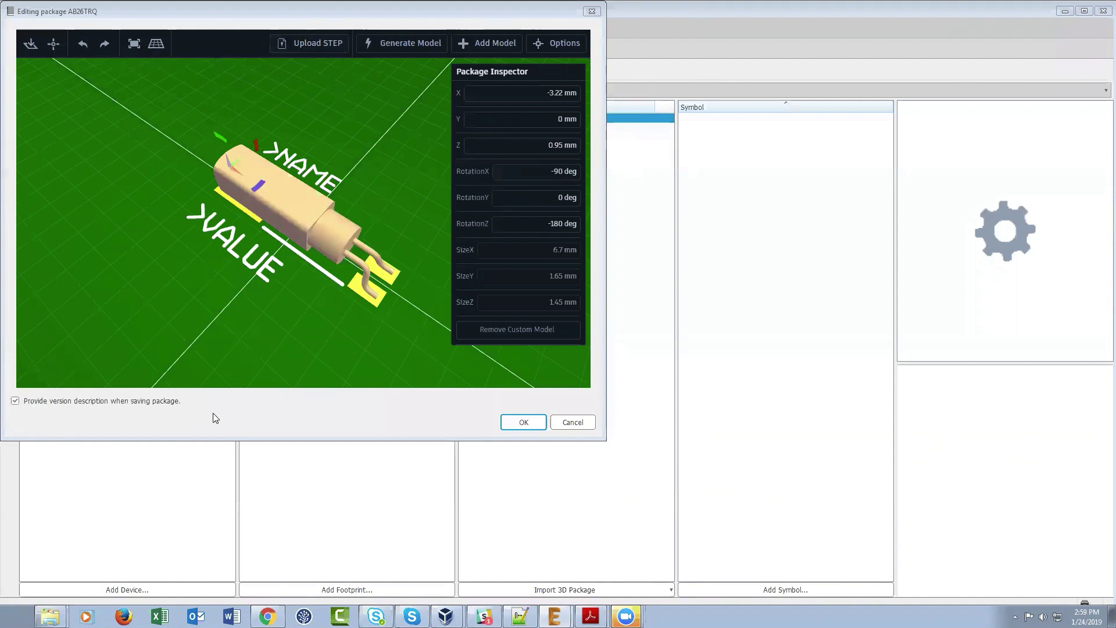
Consult the AB26TRQ datasheet's outline drawing and land pattern in Chrome, and inspect how the model sits on its pads in EAGLE
left_click(525, 423)
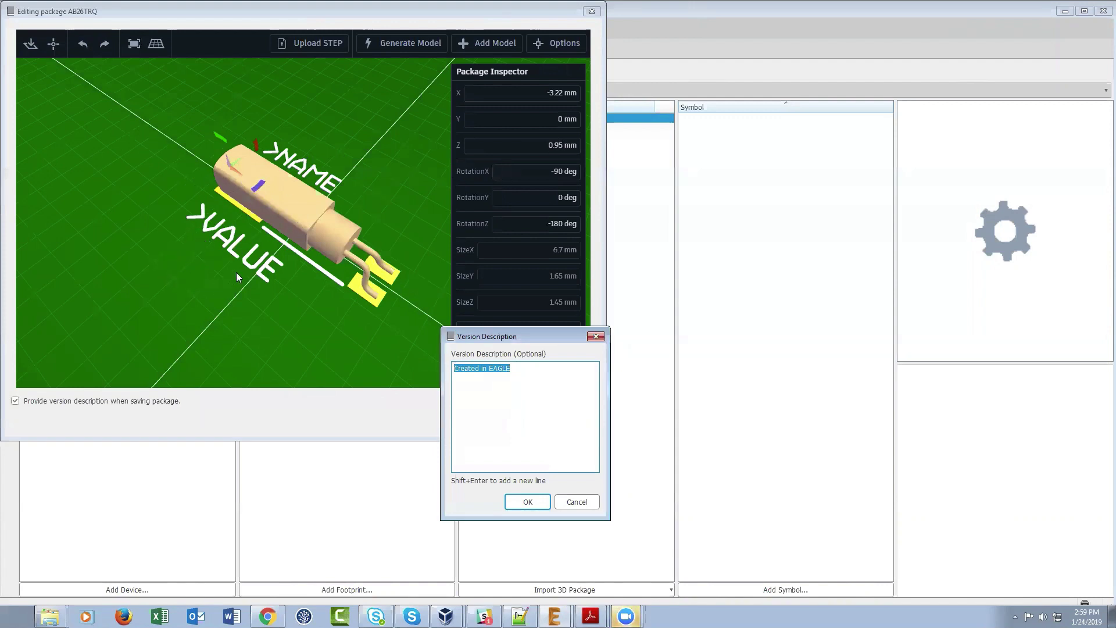
left_click(576, 501)
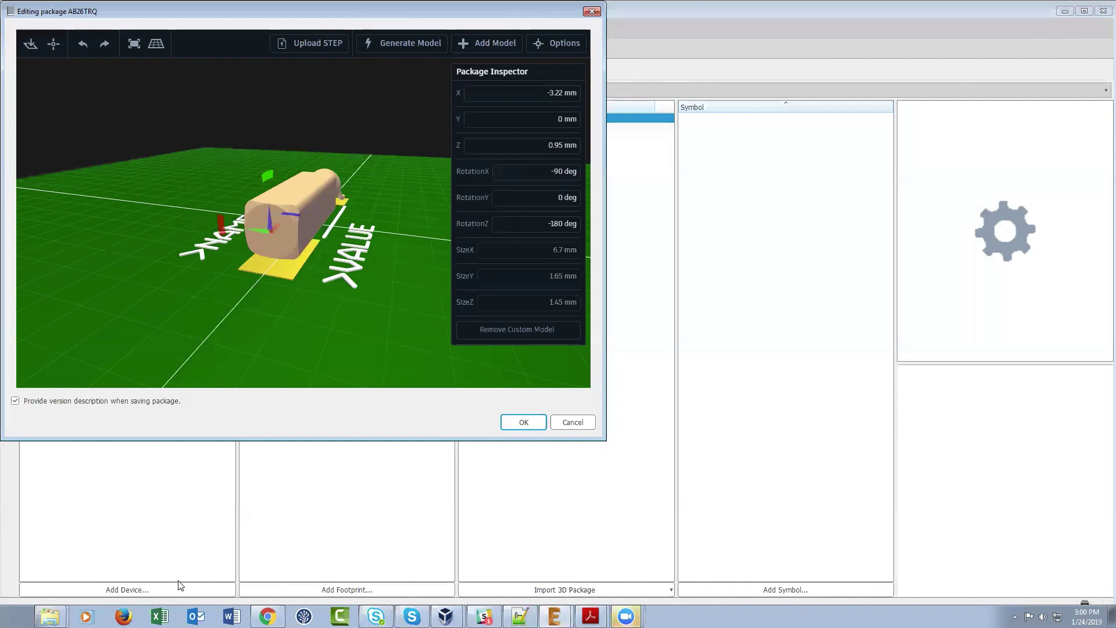
left_click(267, 616)
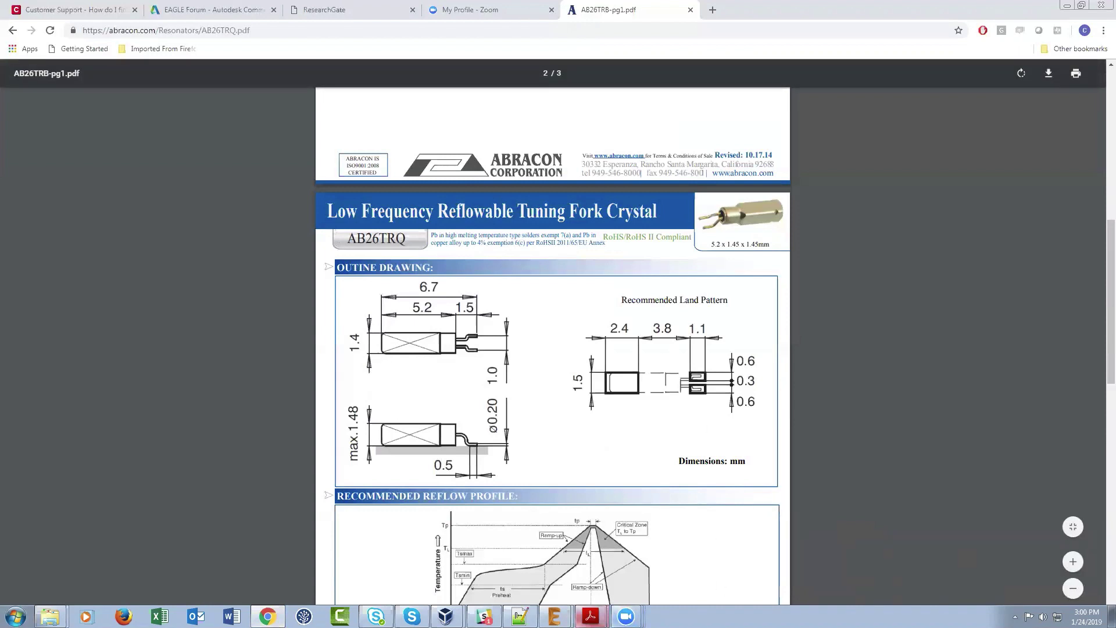
left_click(555, 616)
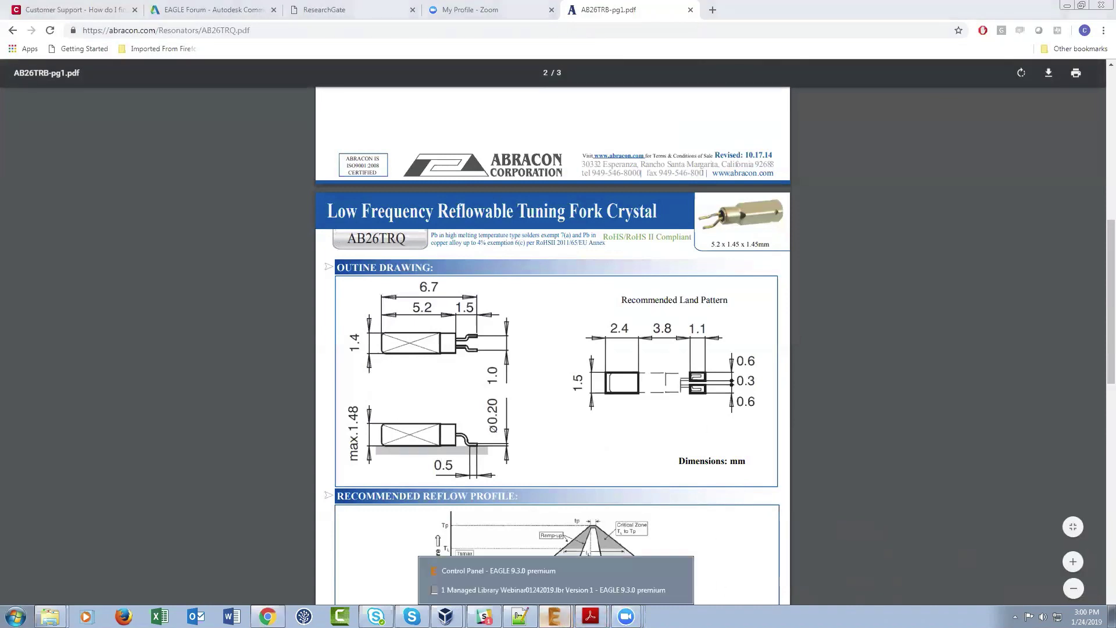
left_click(513, 590)
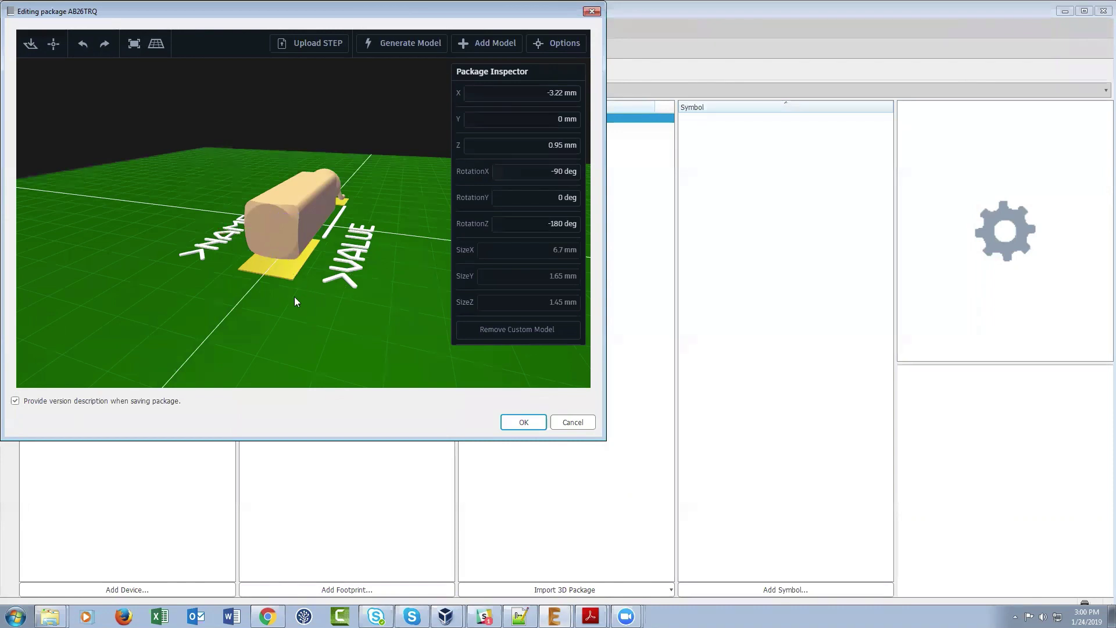
left_click_drag(294, 296, 270, 277)
left_click(239, 214)
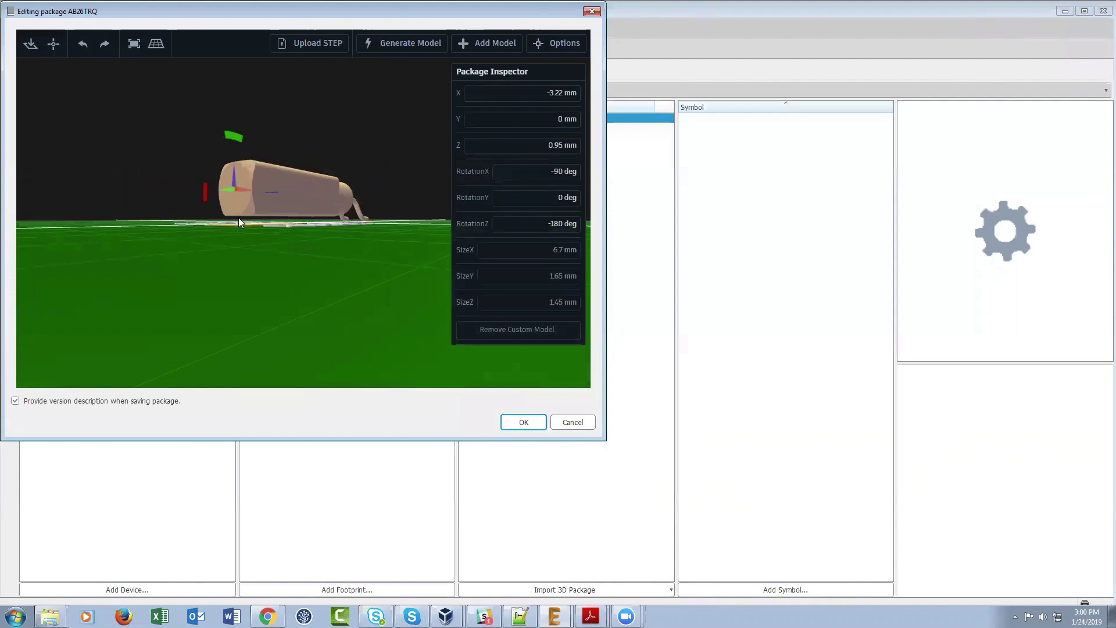
left_click_drag(208, 242, 346, 324)
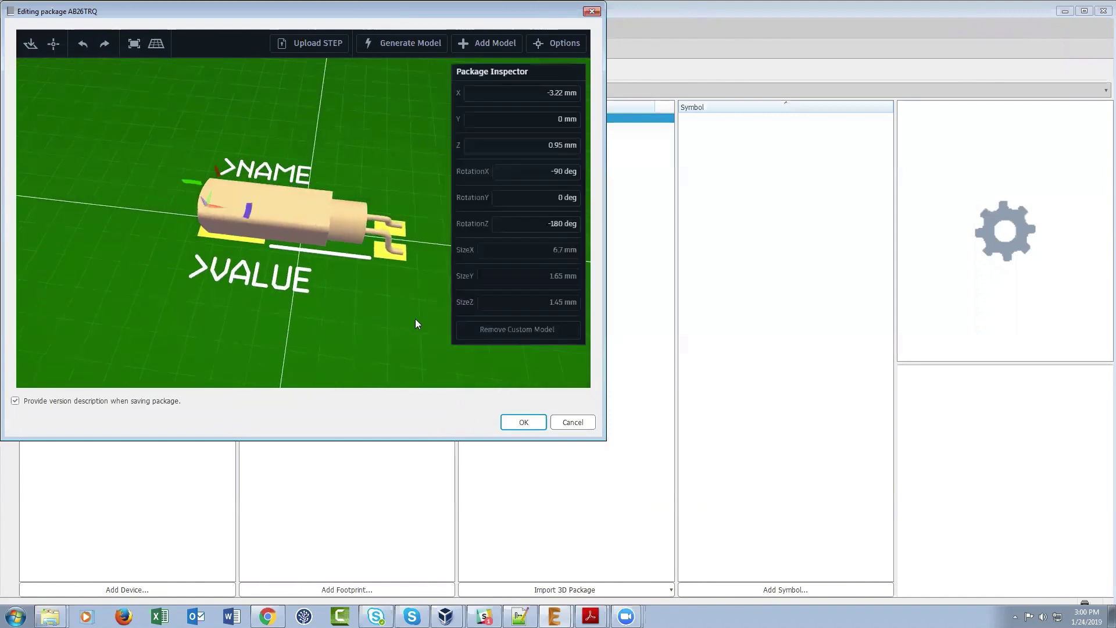
Save the edited AB26TRQ package with the version description "Uploaded Step model"
left_click(532, 422)
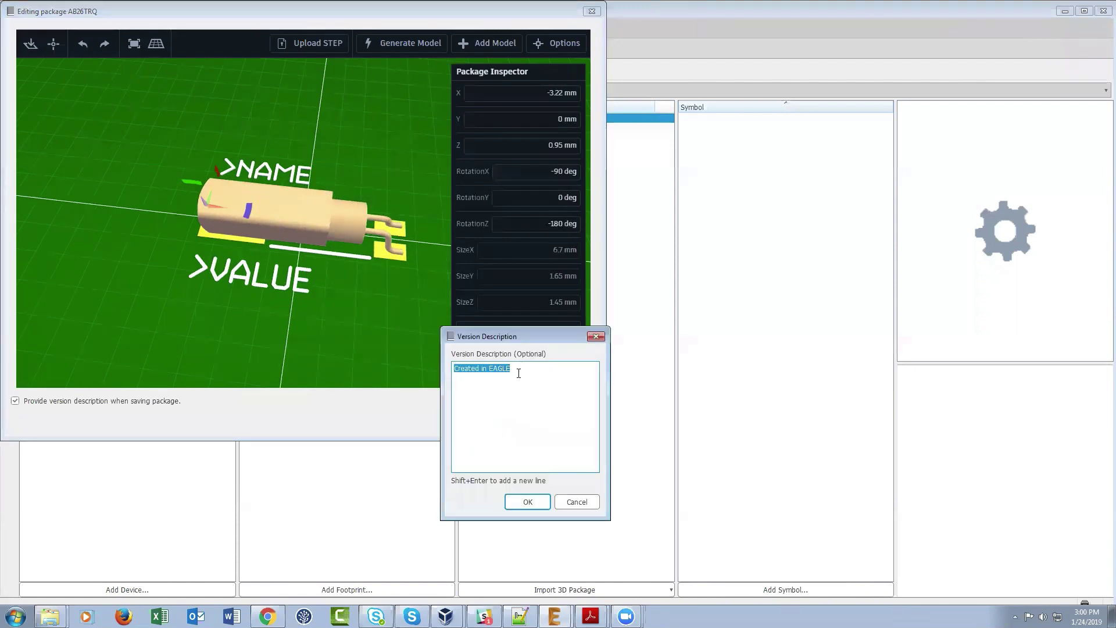
key("BackSpace")
type("u")
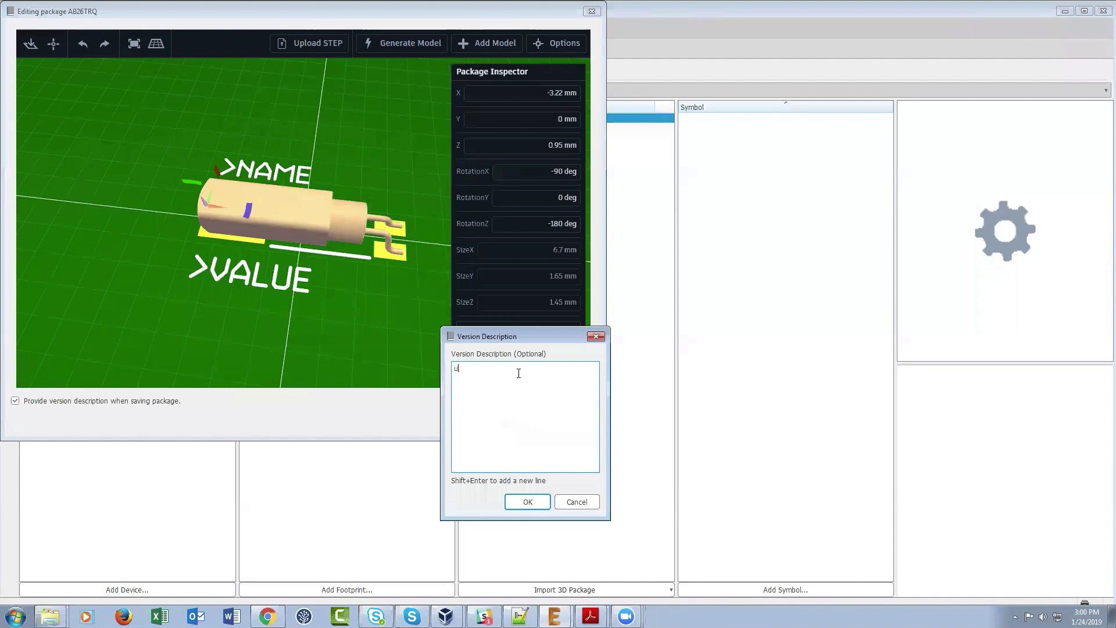
type("Uploaded Step model")
left_click(526, 502)
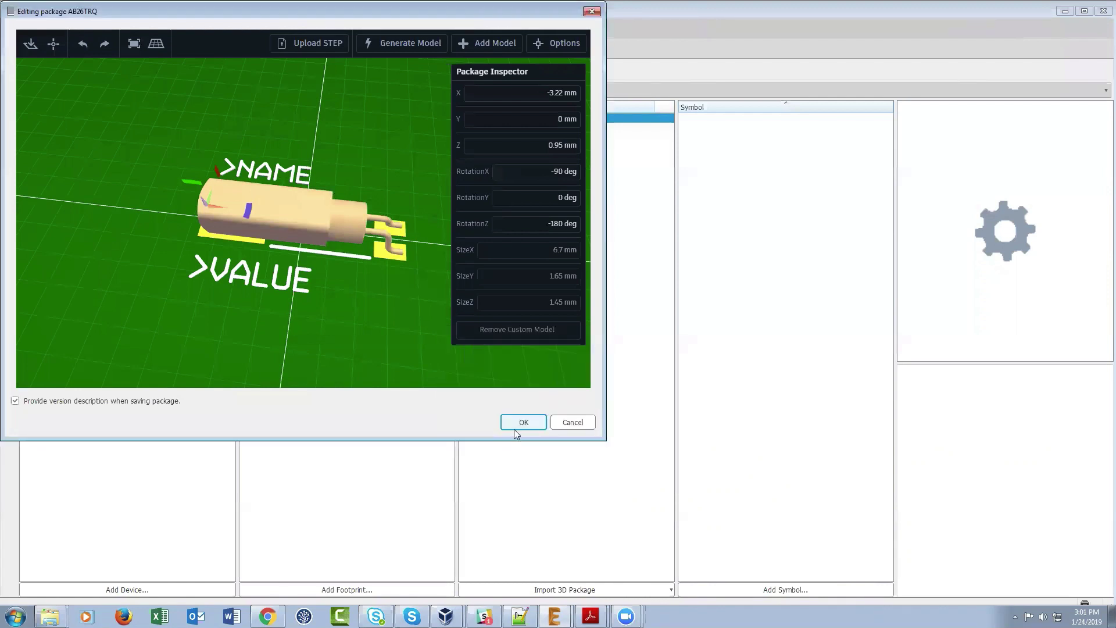
left_click(514, 428)
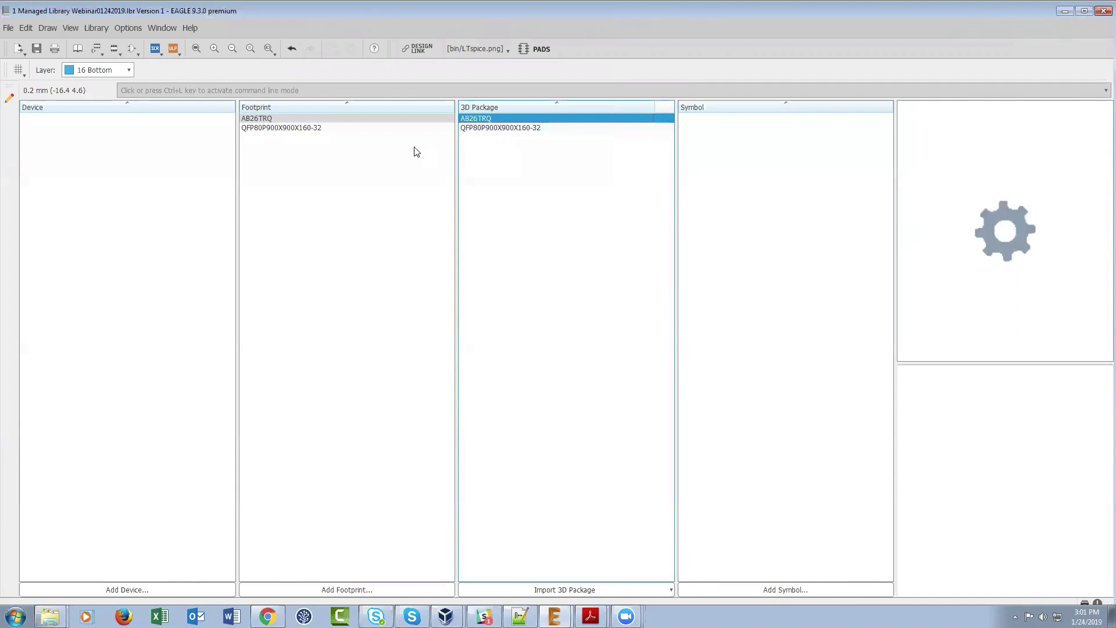
Preview the QFP80P900X900X160-32 footprint and save the managed library's edits locally
left_click(294, 130)
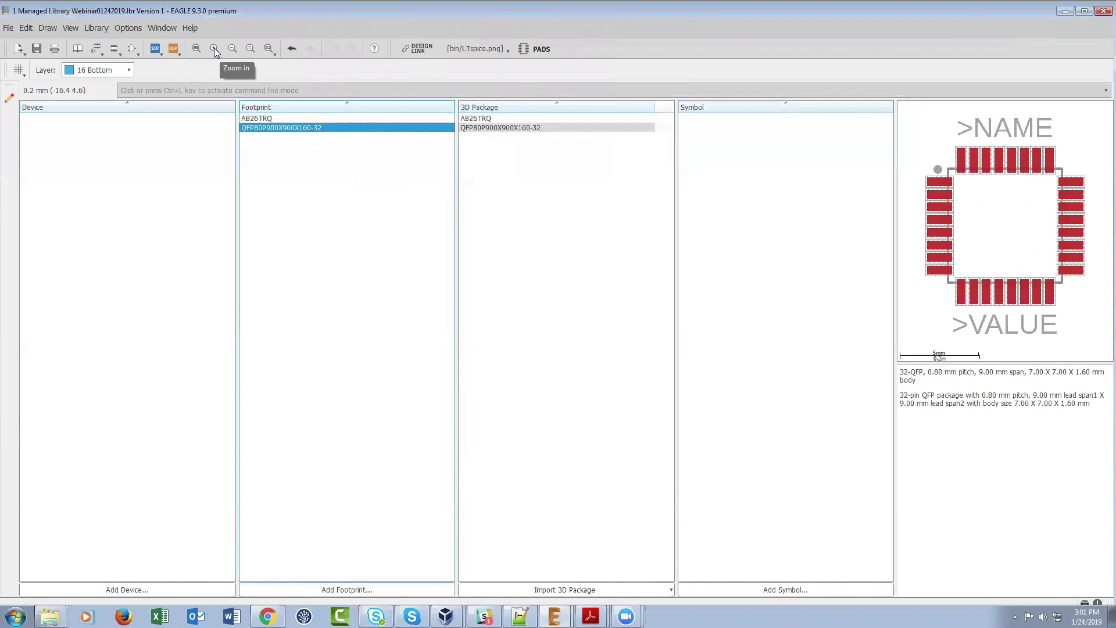
left_click(37, 48)
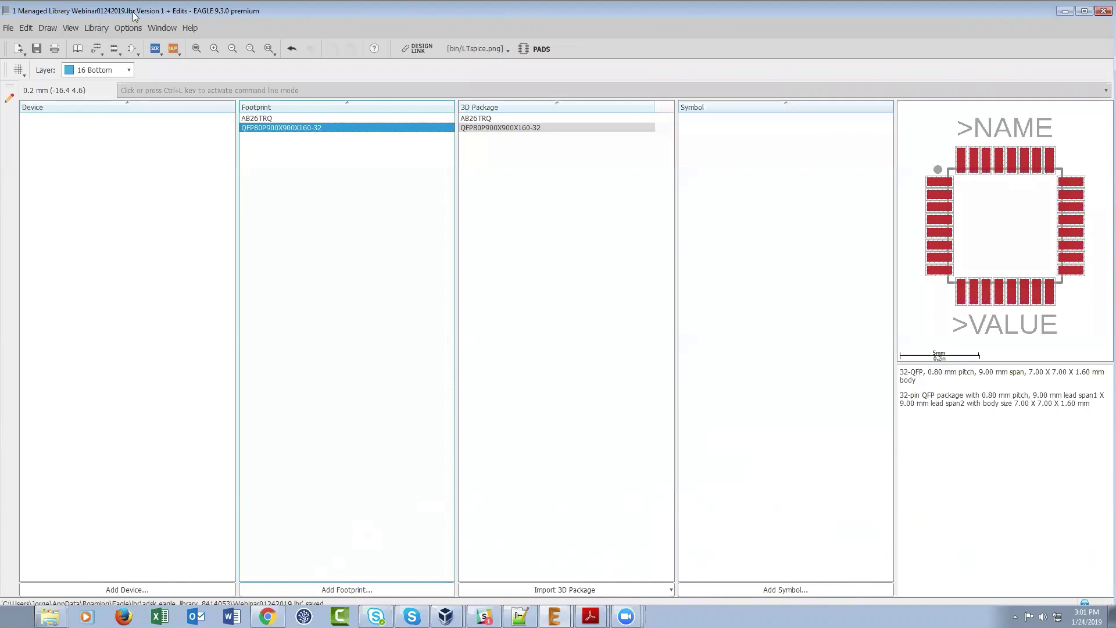
mouse_move(1086, 607)
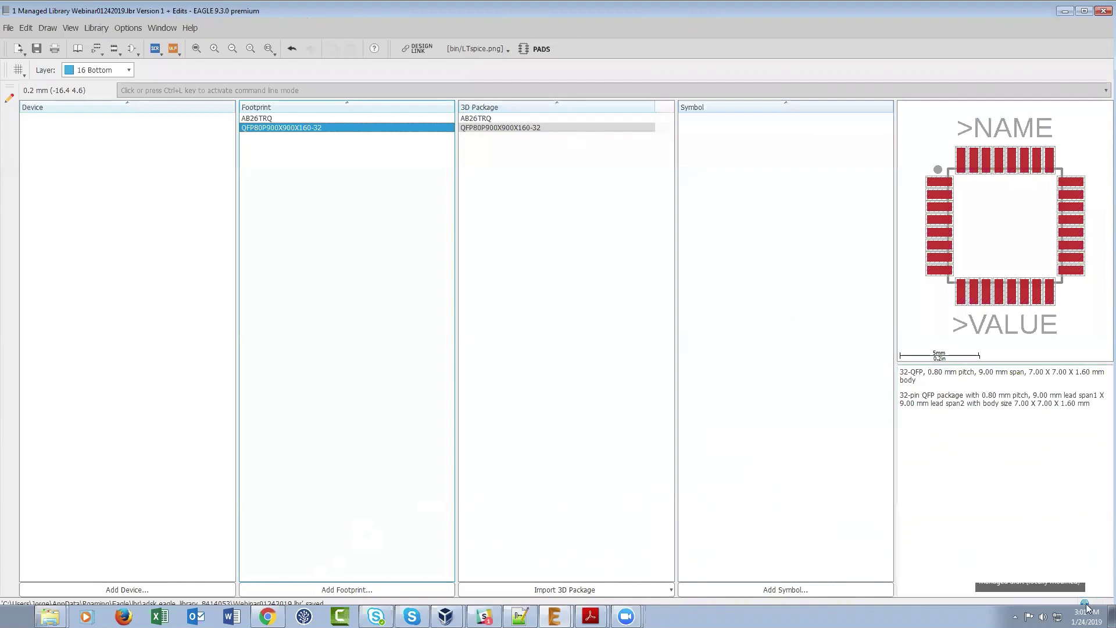
left_click(1084, 14)
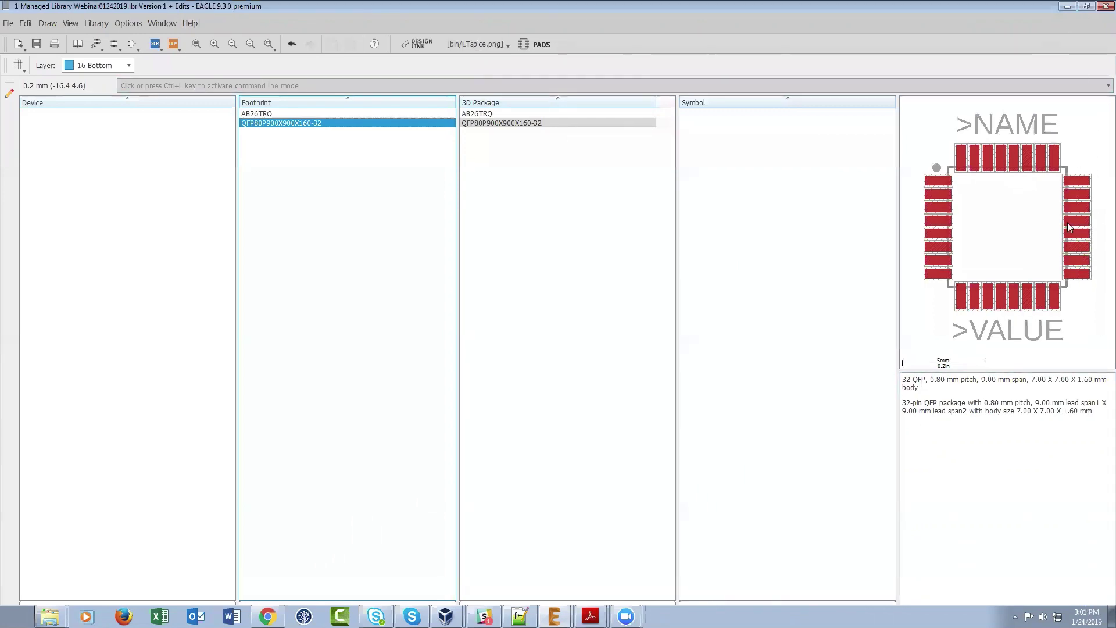
left_click(1086, 9)
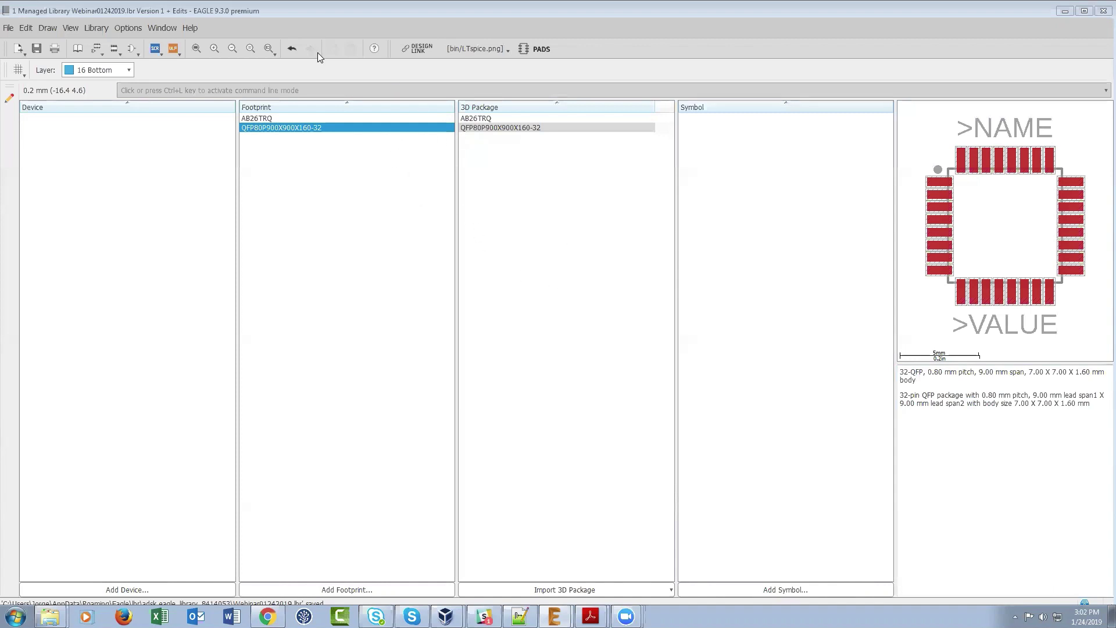
Create a new version of the managed library from the local edits
left_click(105, 28)
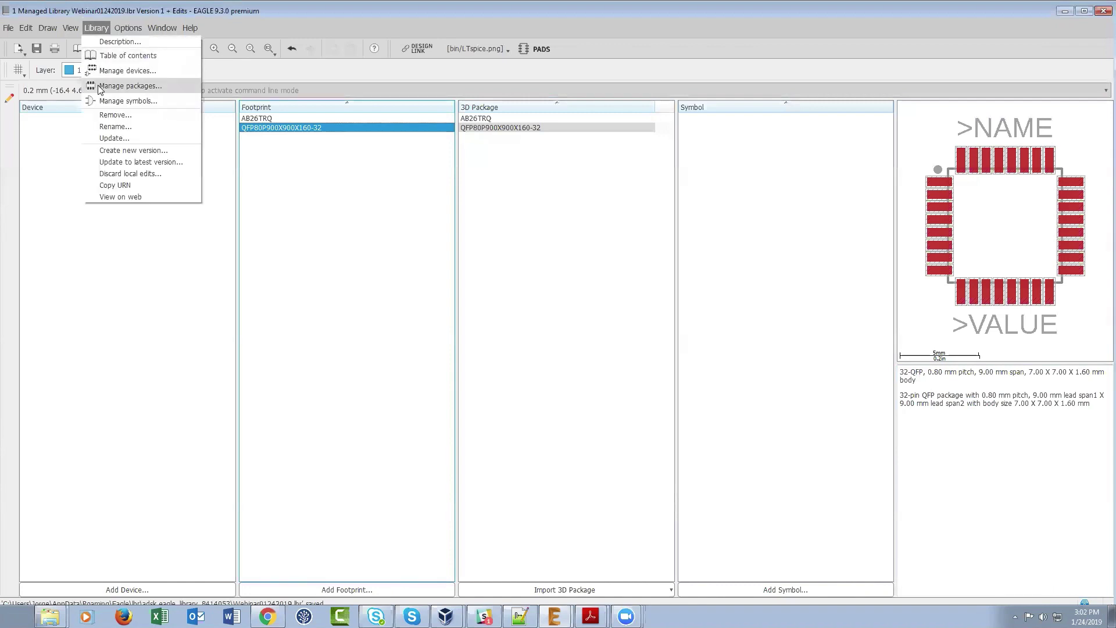
left_click(134, 152)
left_click(133, 175)
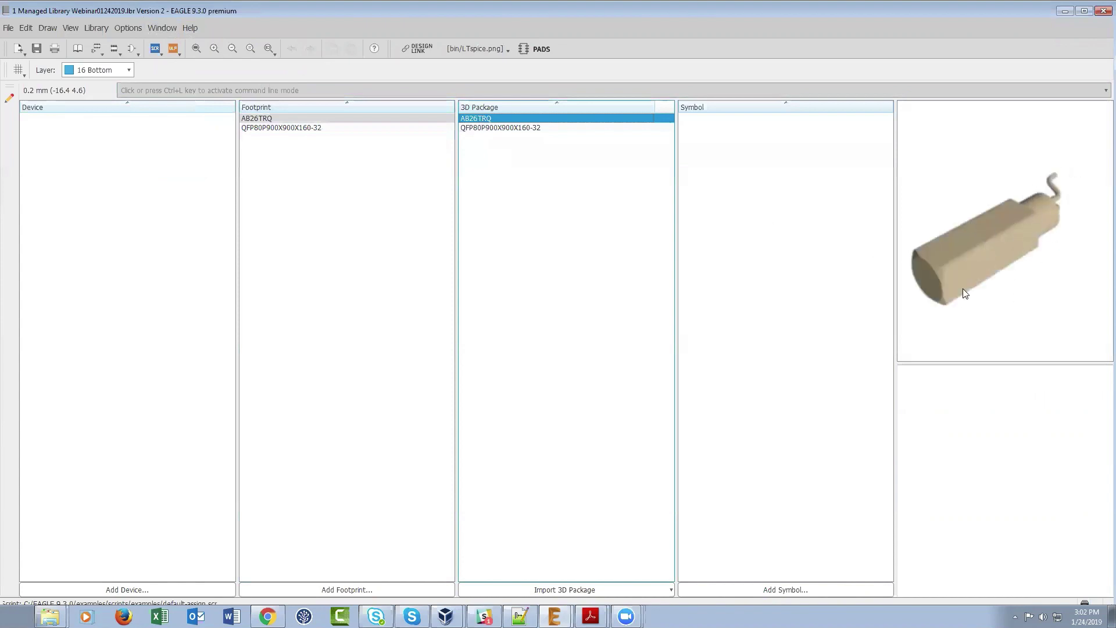
Preview the AB26TRQ 3D package and the QFP80P900X900X160-32 footprint in the new library version
left_click(465, 129)
left_click(477, 118)
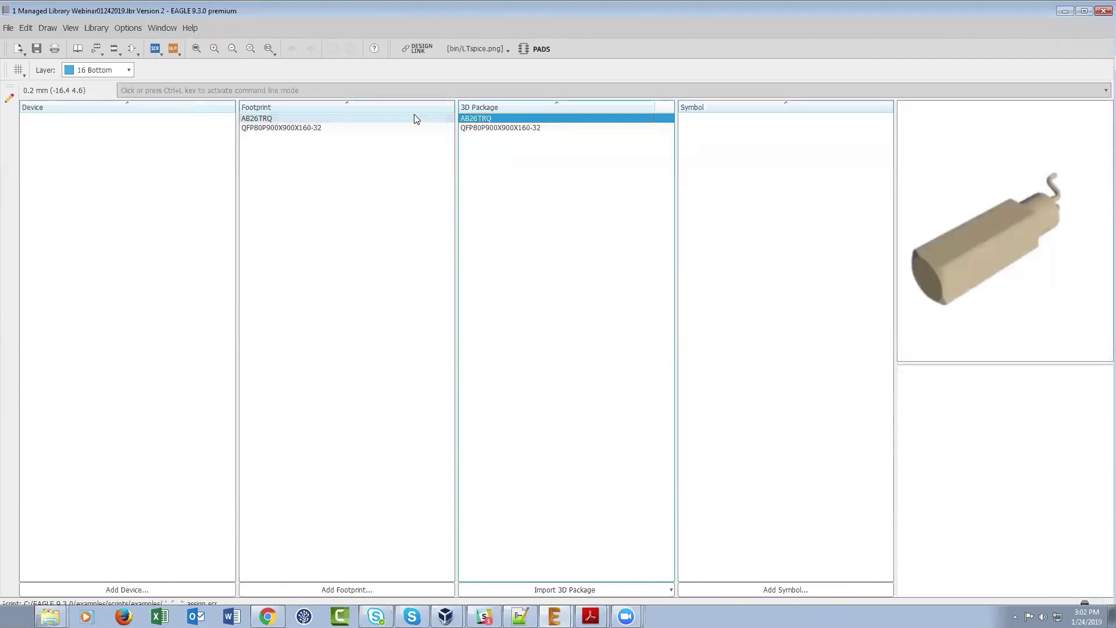
left_click(315, 129)
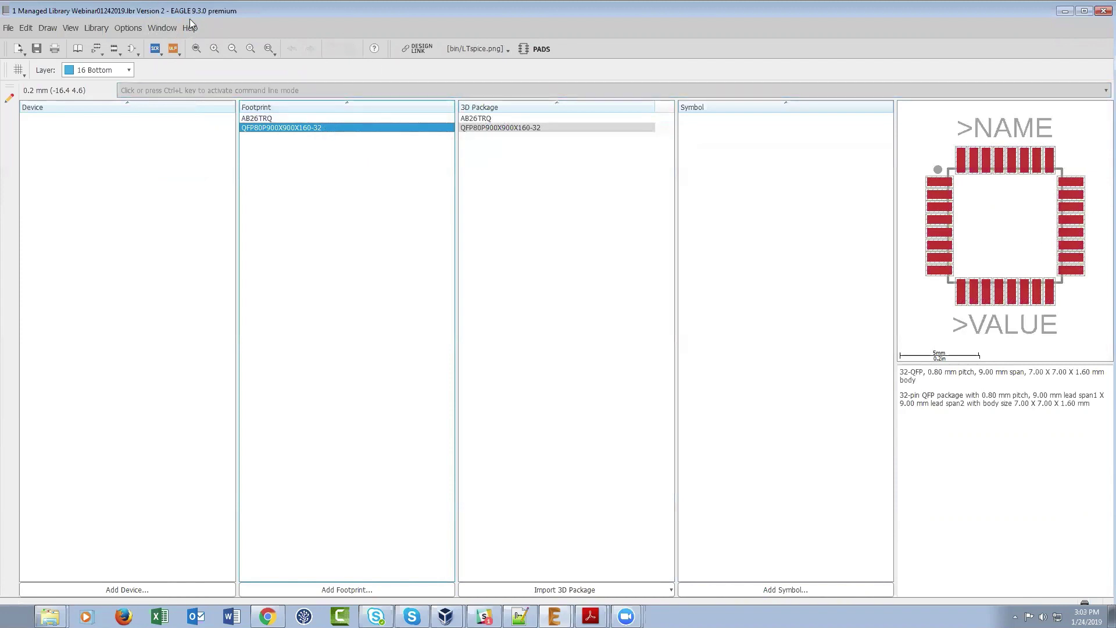
left_click(96, 27)
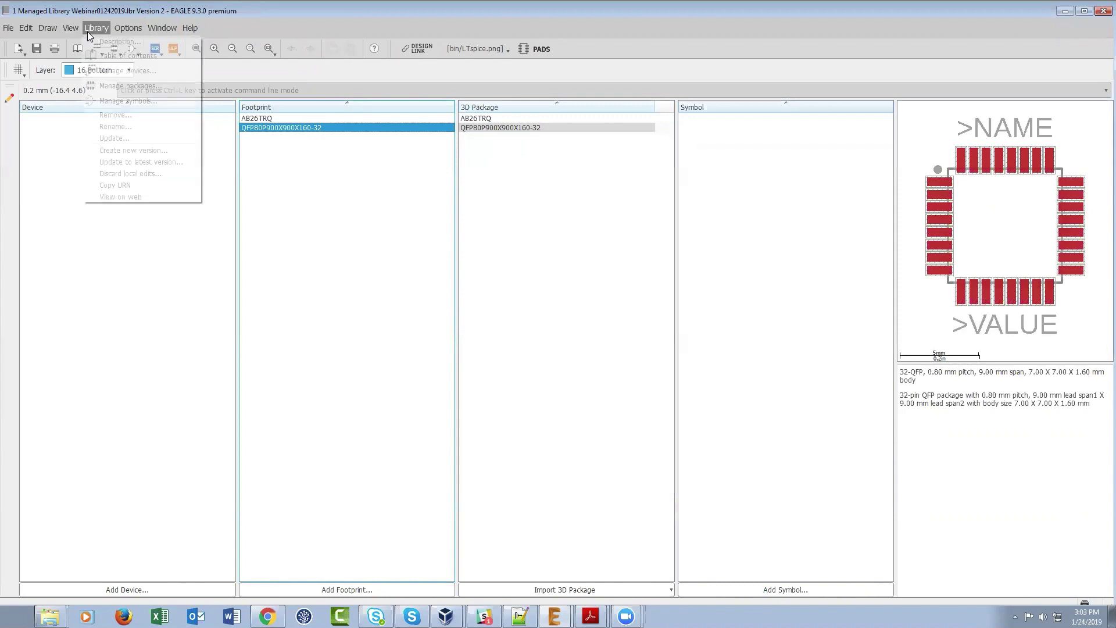
left_click(128, 28)
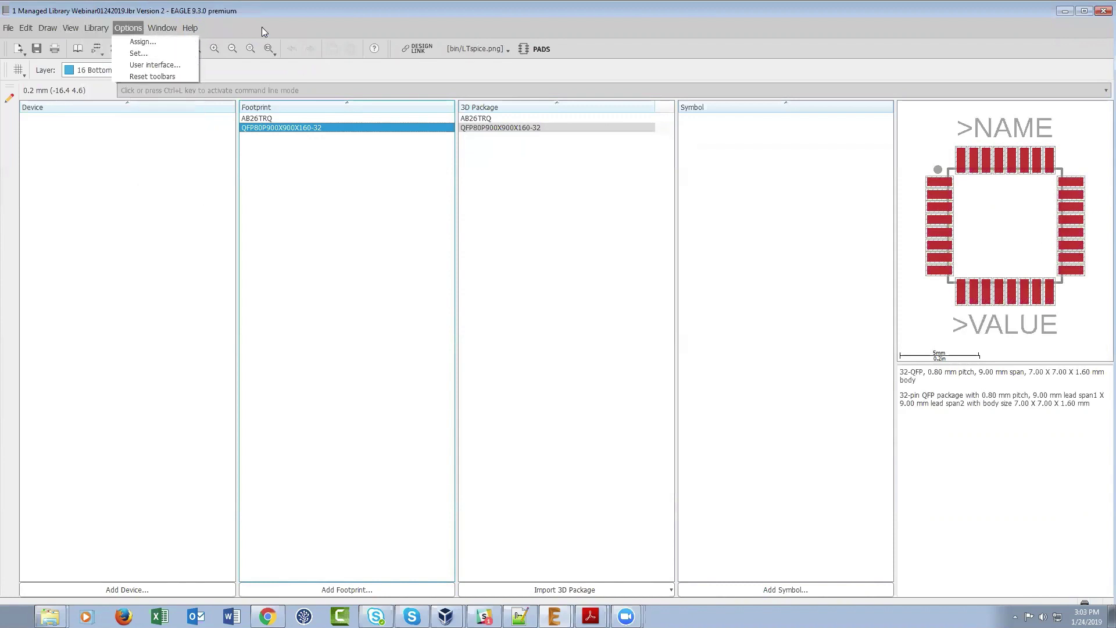
left_click(287, 15)
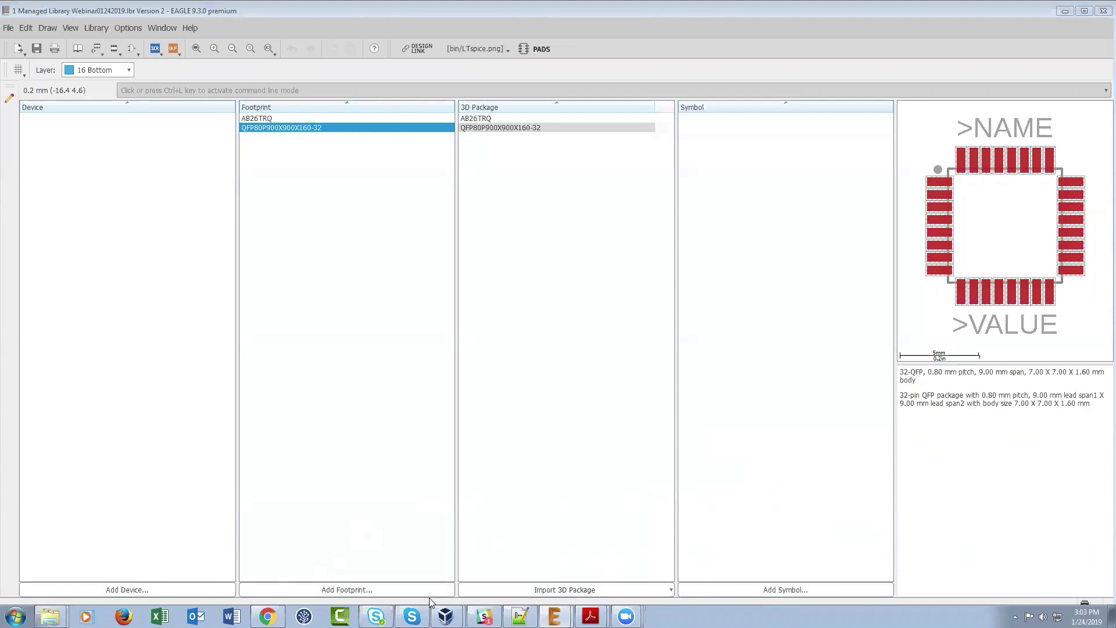
Import the TLV2333 device from the DC_LOAD_AU library into the managed library and return to the library's contents overview
left_click(195, 587)
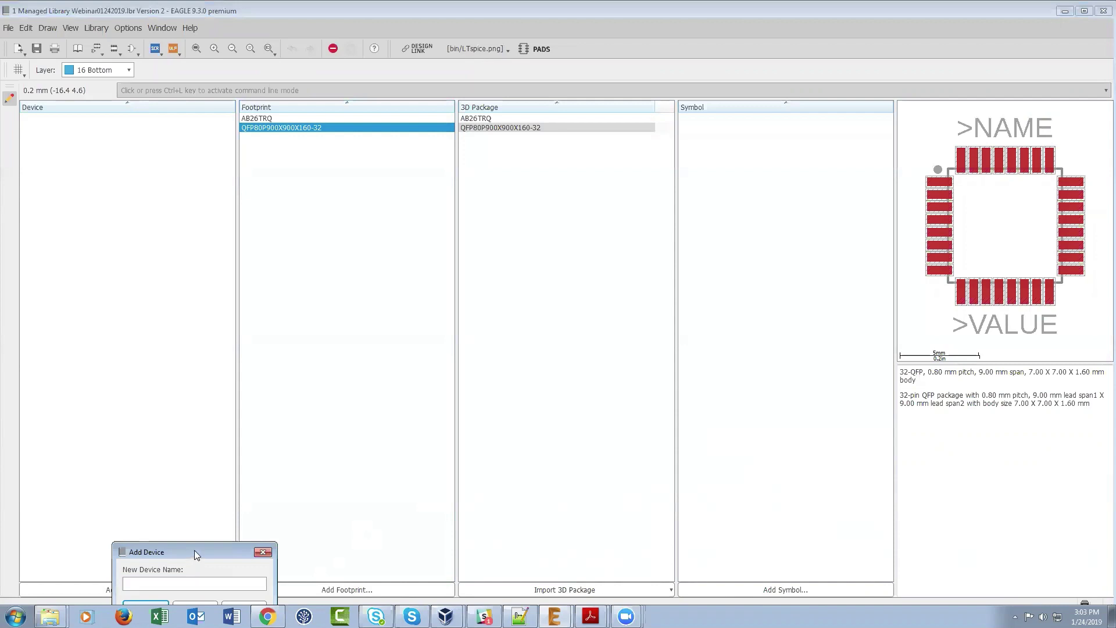
left_click_drag(195, 550, 192, 338)
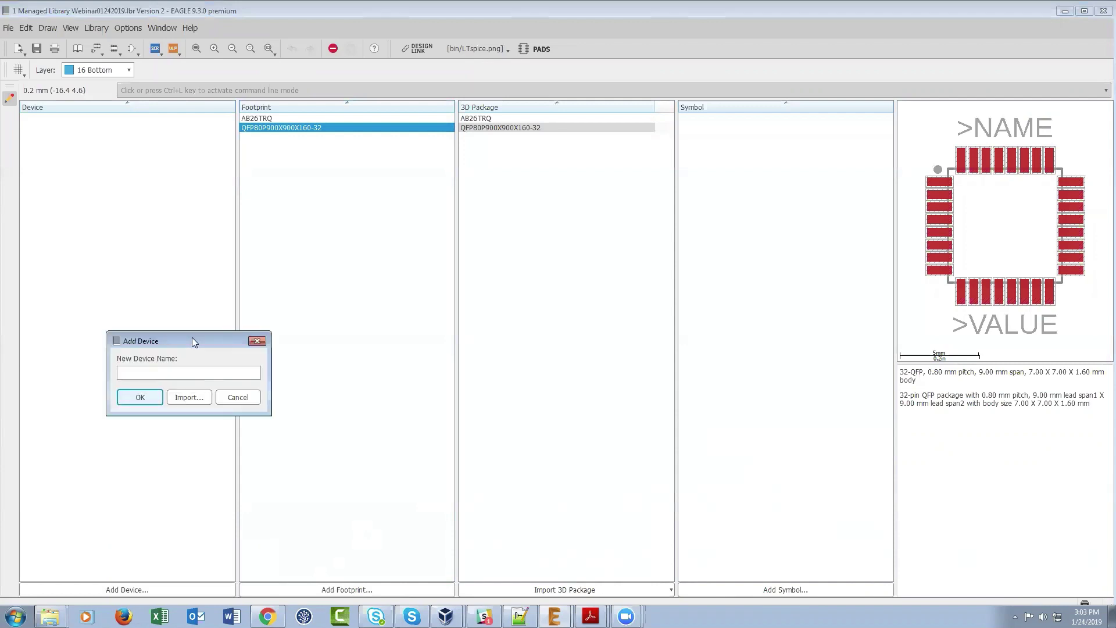
left_click(189, 398)
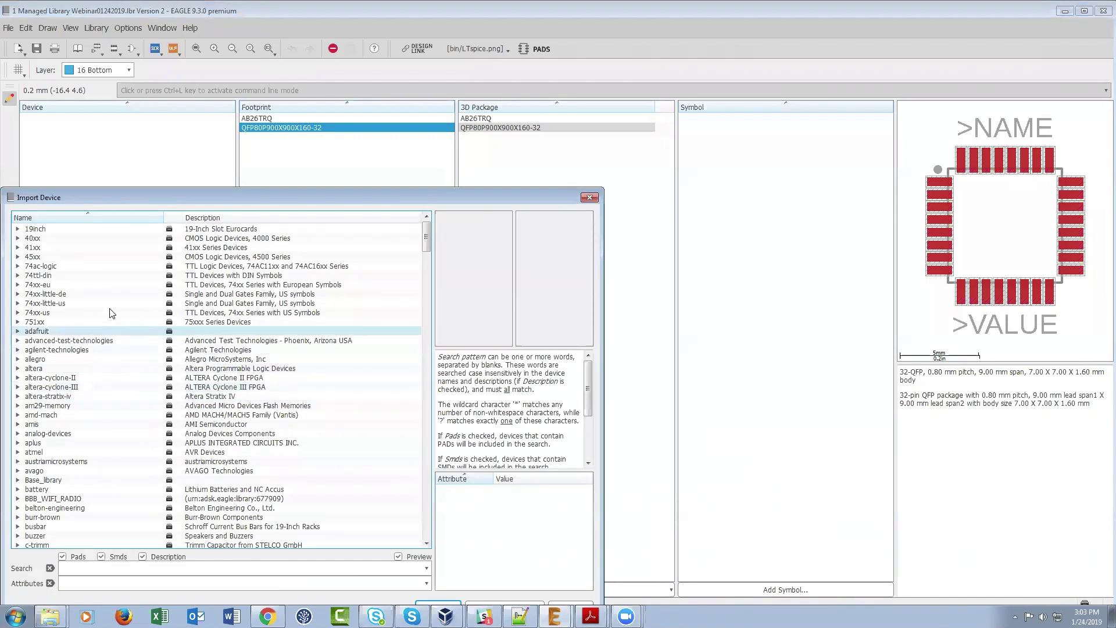
scroll(111, 311, "down", 20)
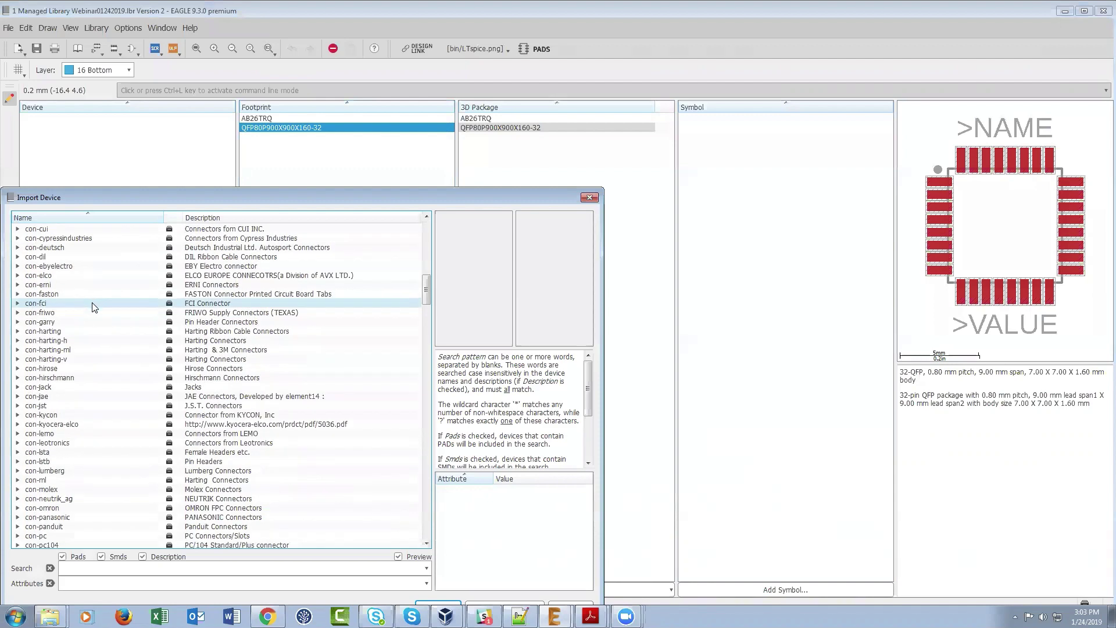
scroll(95, 306, "down", 20)
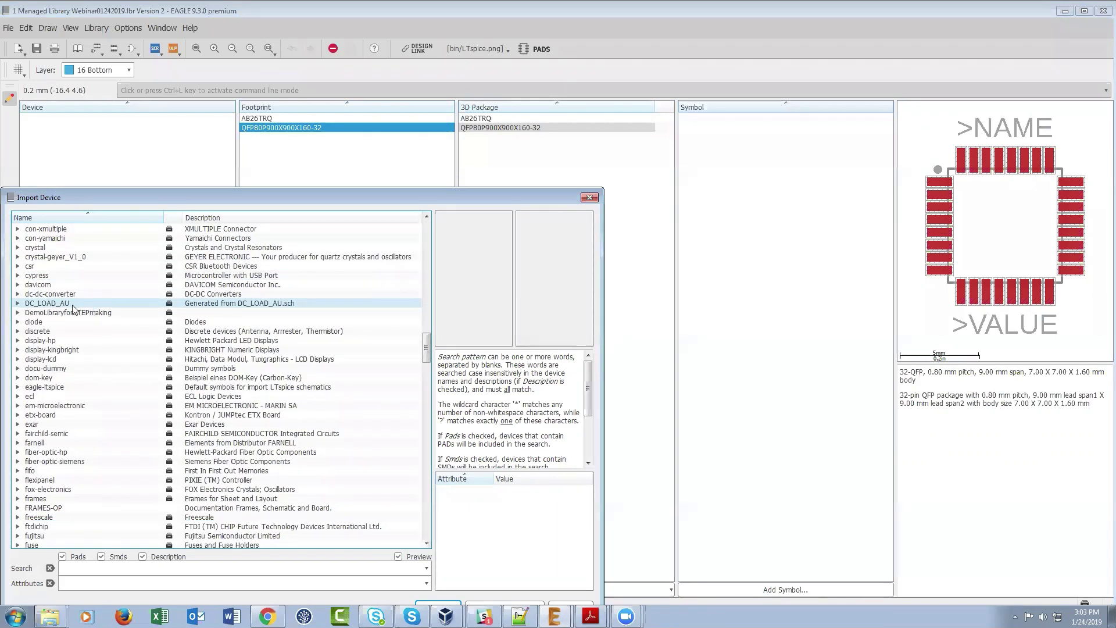
left_click(18, 303)
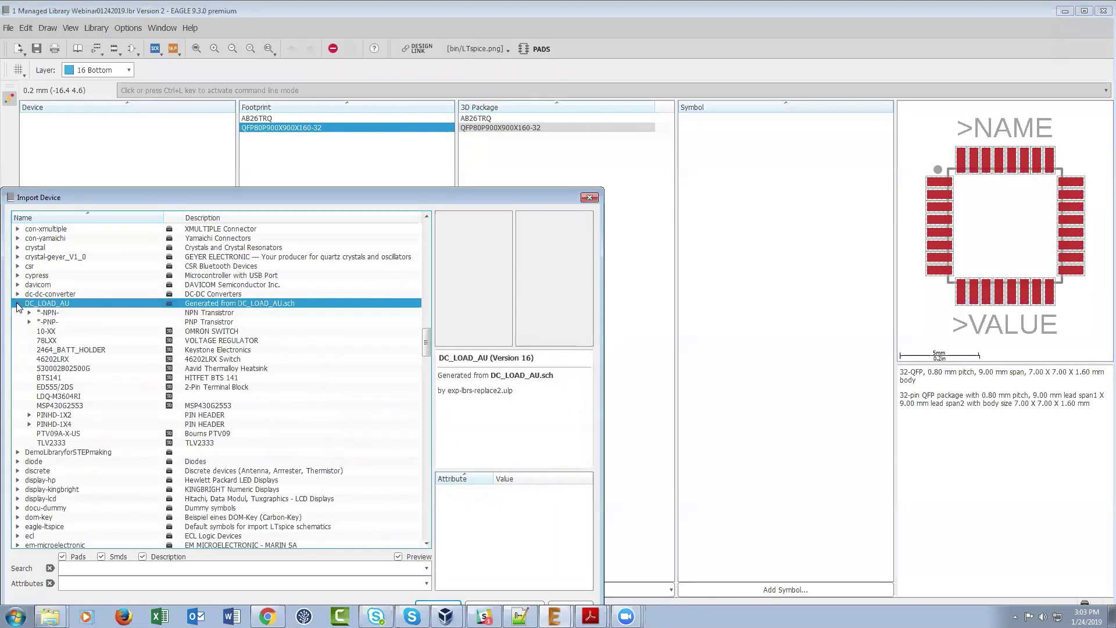
left_click(76, 442)
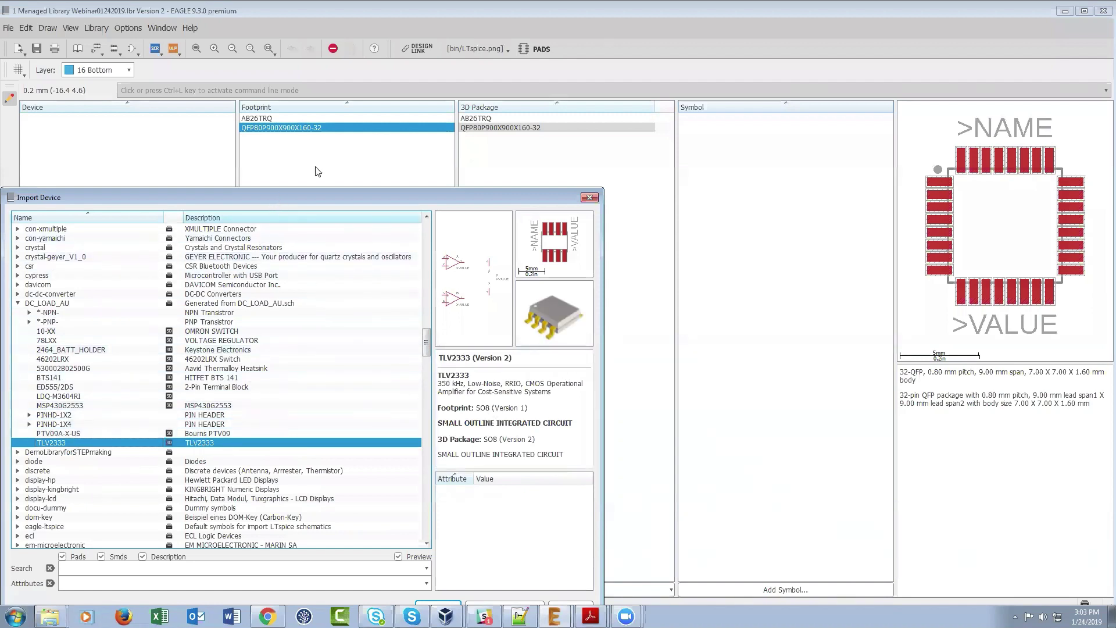
left_click_drag(277, 197, 298, 118)
left_click(476, 530)
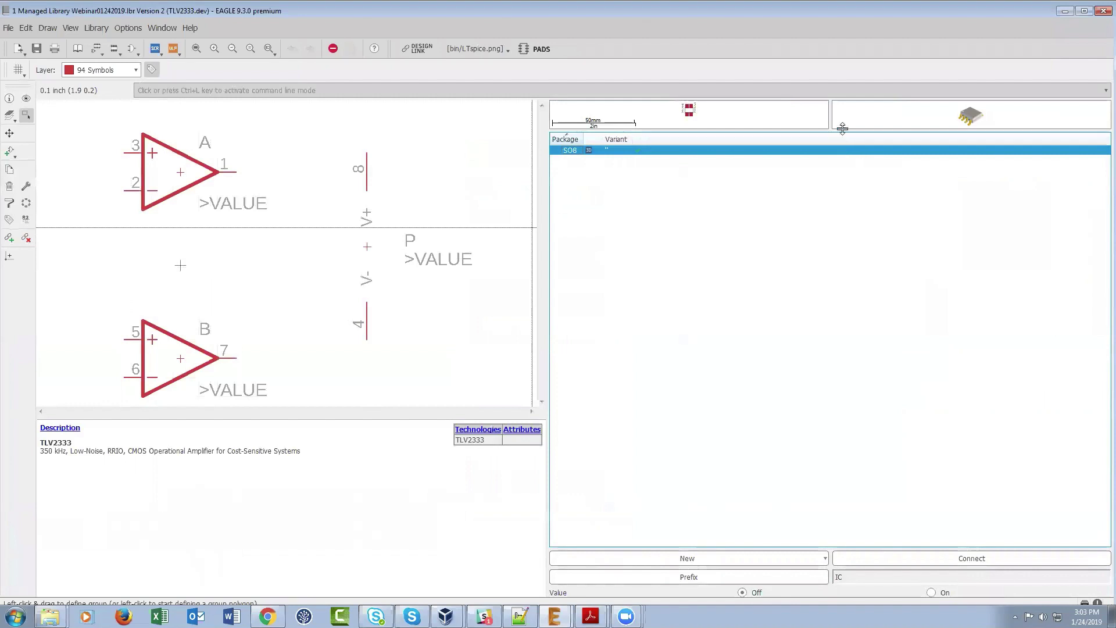
left_click_drag(842, 130, 831, 251)
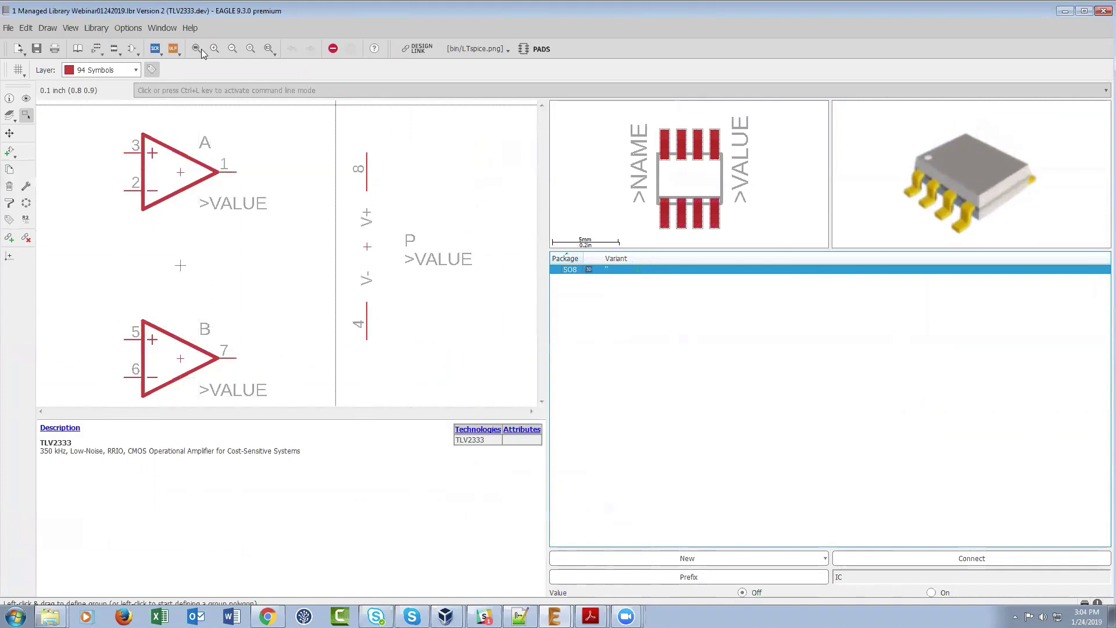
left_click(78, 49)
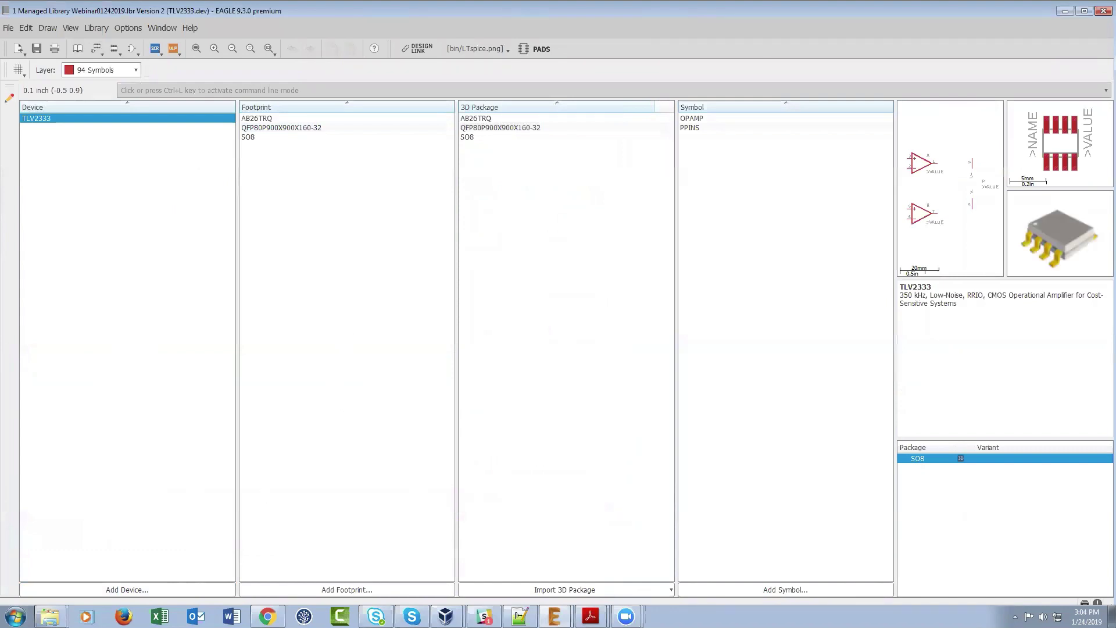
left_click(177, 588)
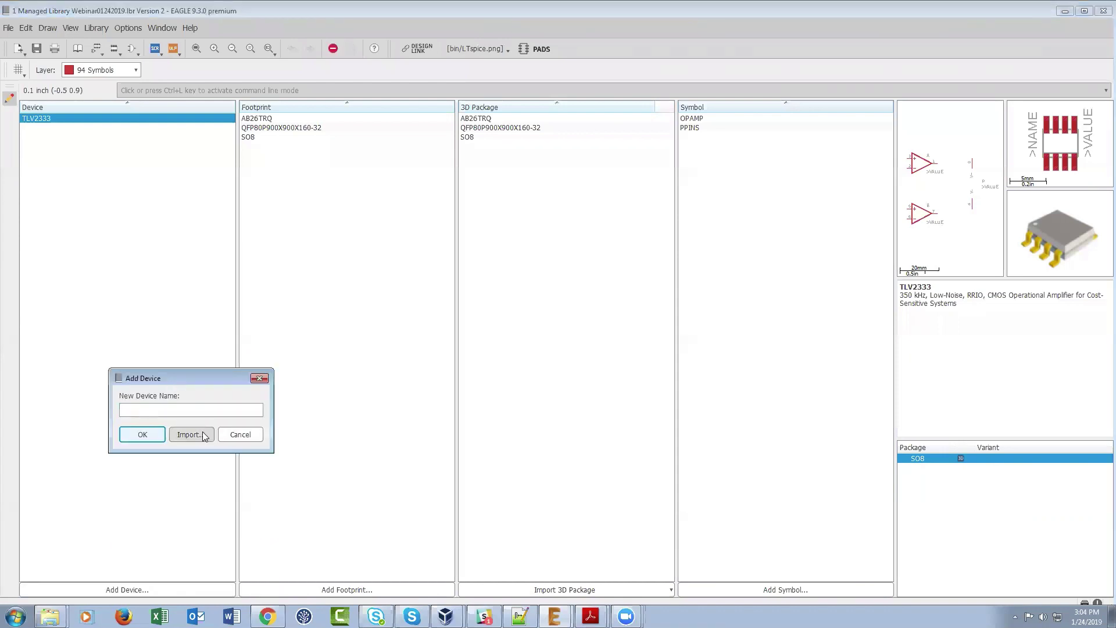
left_click(202, 433)
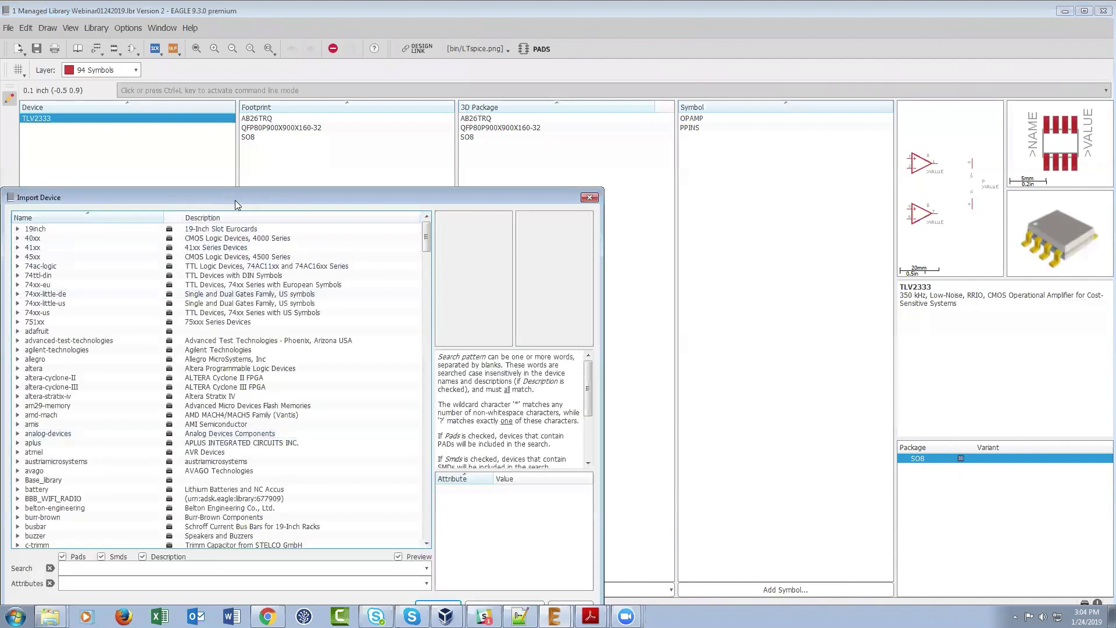
left_click_drag(234, 200, 321, 137)
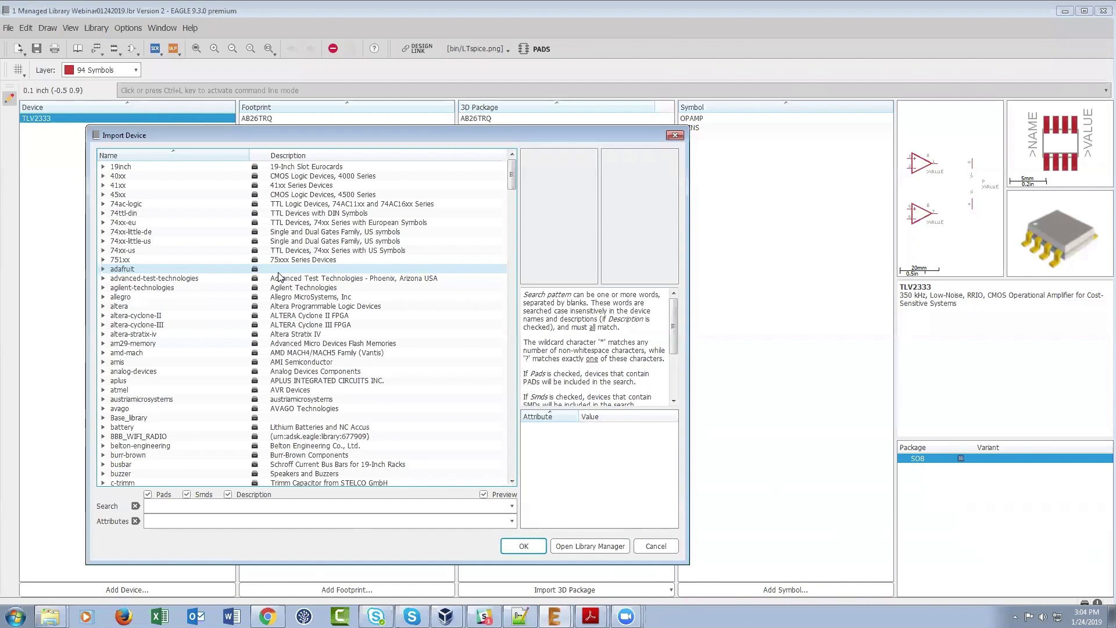
left_click(664, 545)
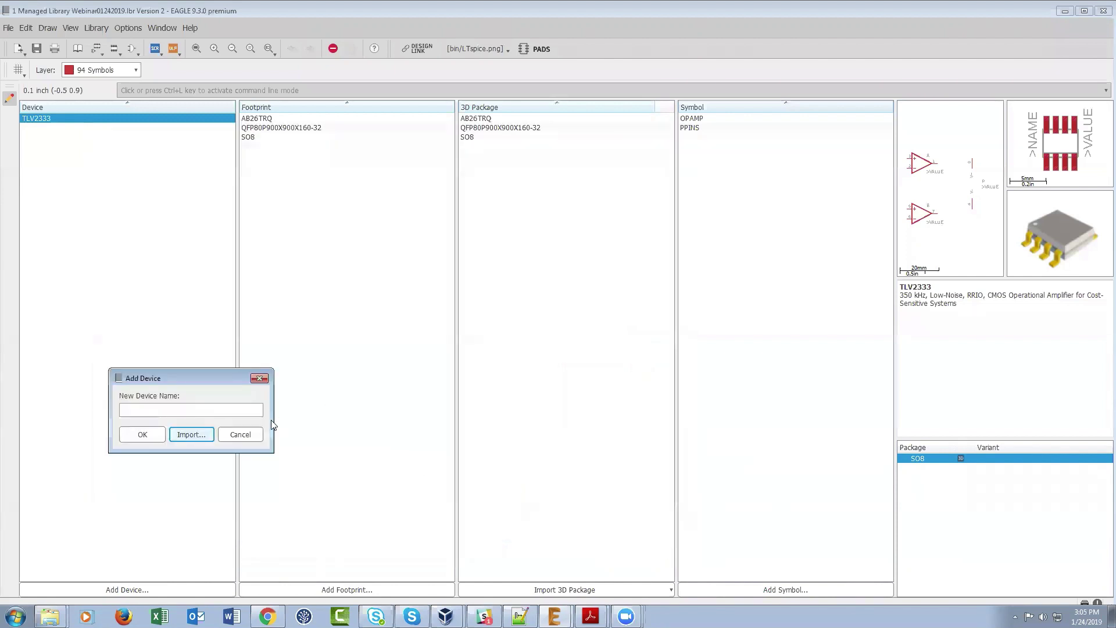
left_click(255, 435)
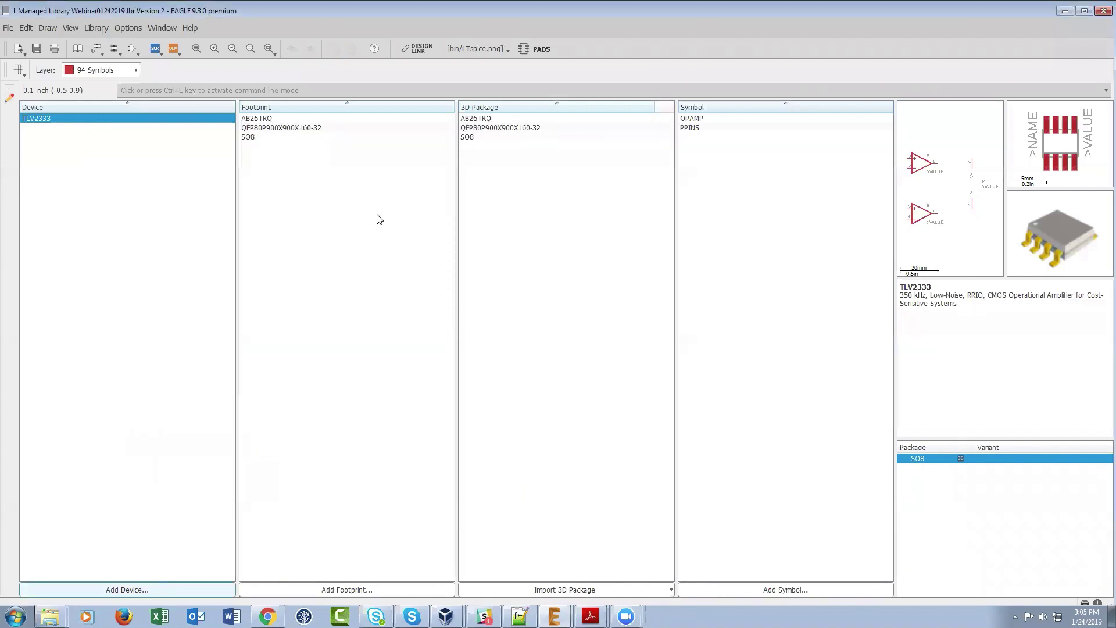
Open the SO8 3D package for editing and remove its custom model
left_click(472, 142)
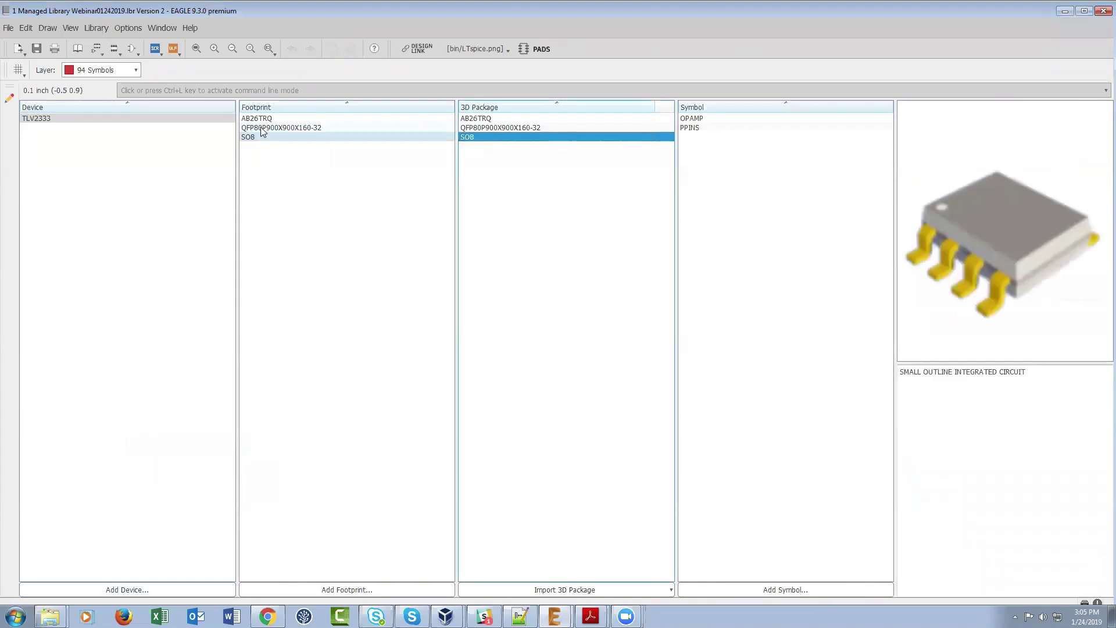
double_click(485, 141)
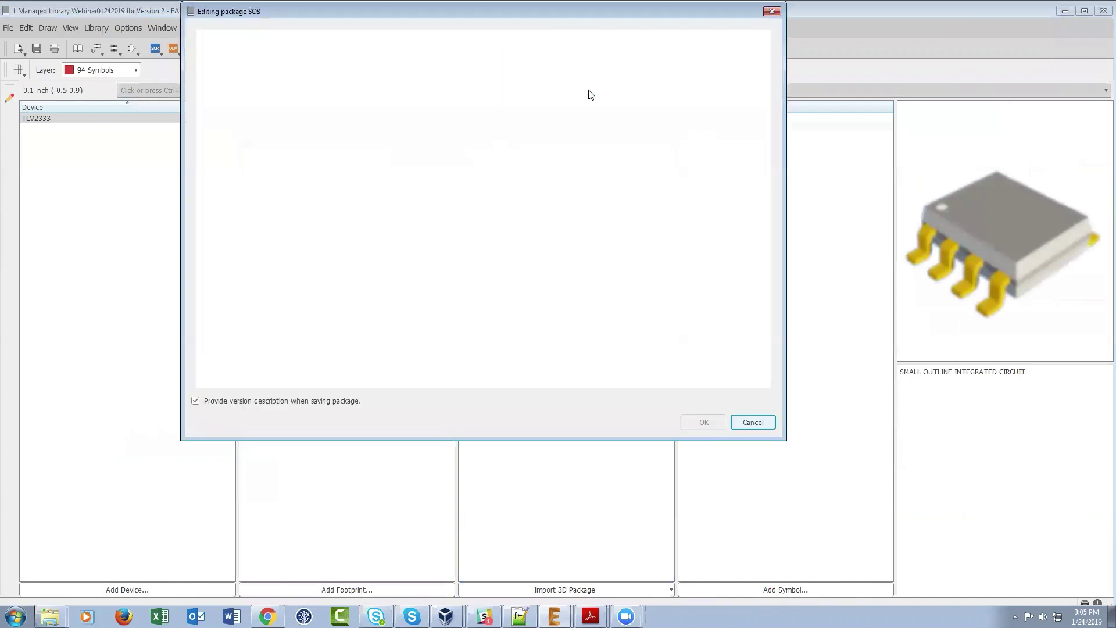
left_click_drag(581, 18, 564, 80)
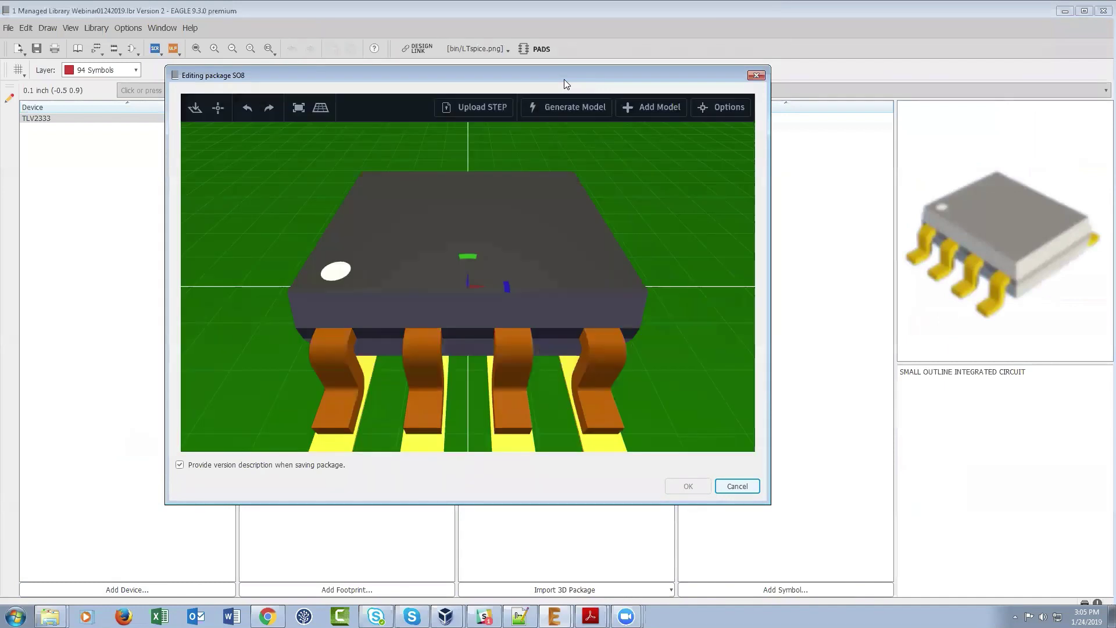
left_click(453, 296)
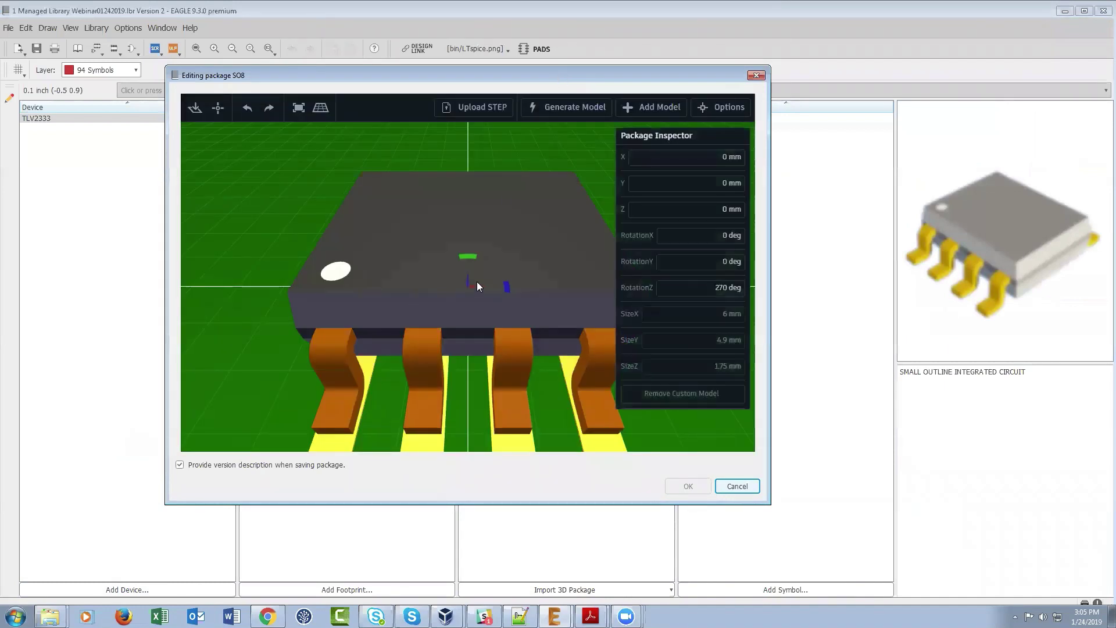
left_click(687, 400)
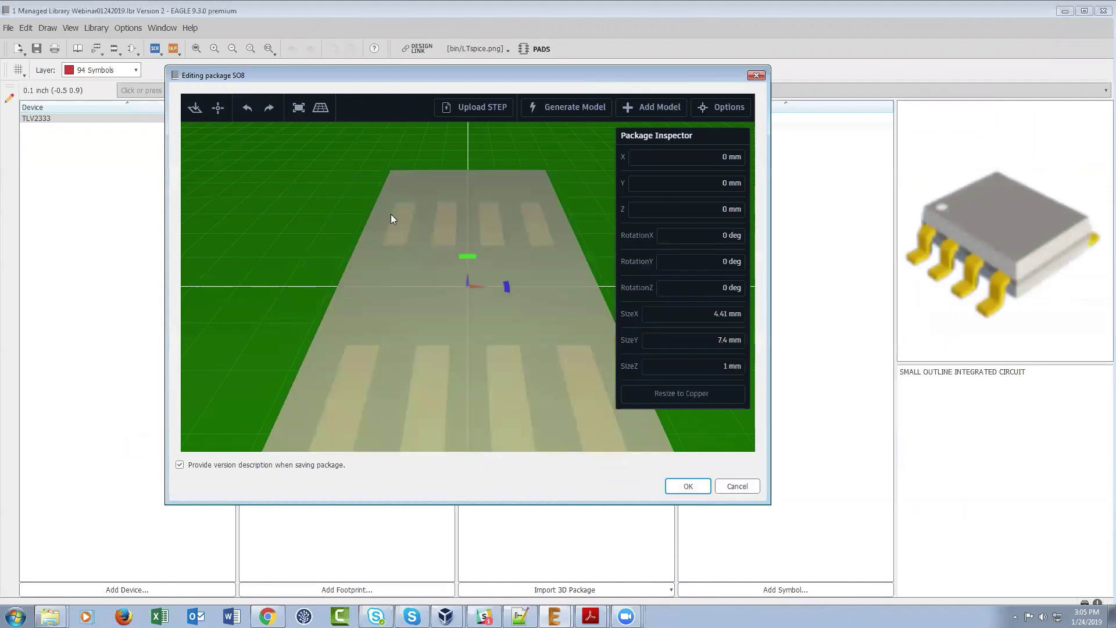
left_click_drag(586, 171, 437, 200)
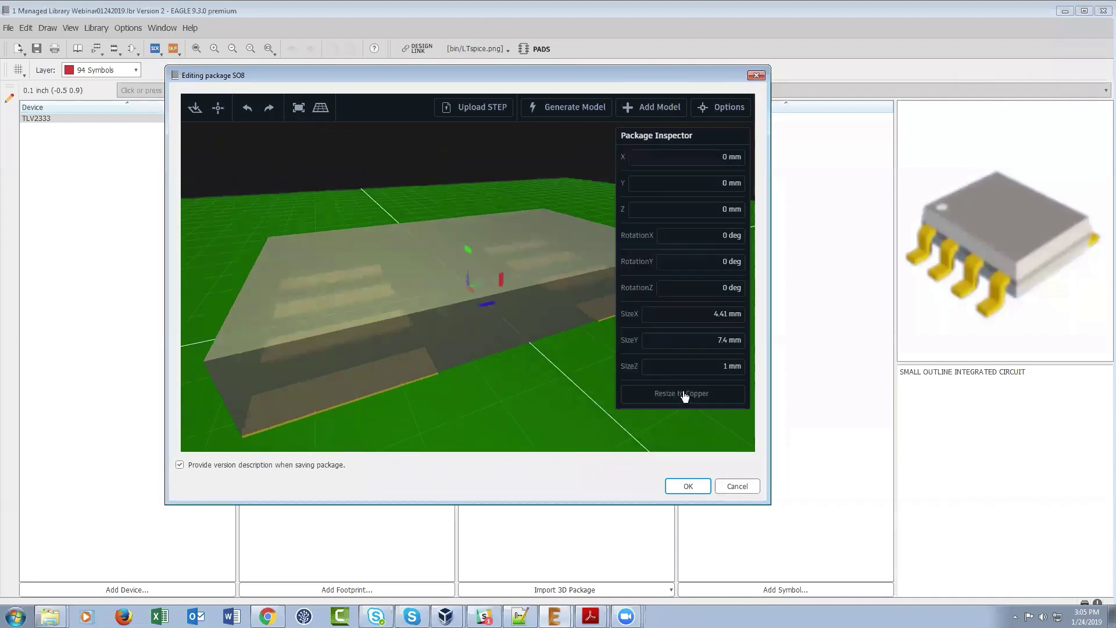
left_click_drag(532, 349, 589, 409)
left_click(515, 327)
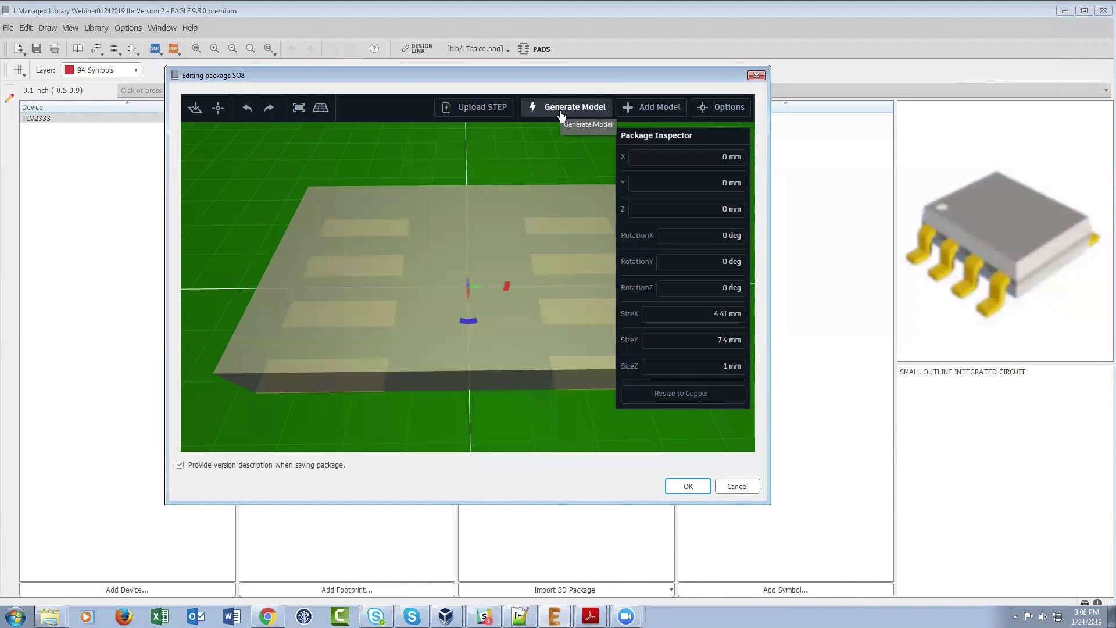
Browse the user's own models and all available models for one that could be added to the SO8 package
left_click(641, 109)
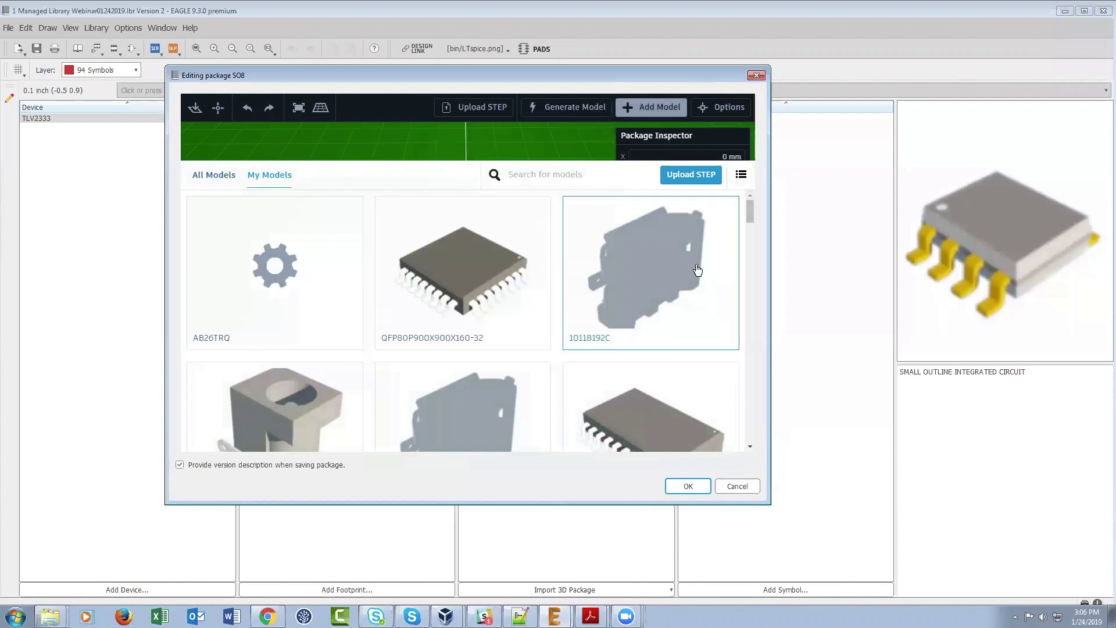
scroll(416, 247, "down", 1)
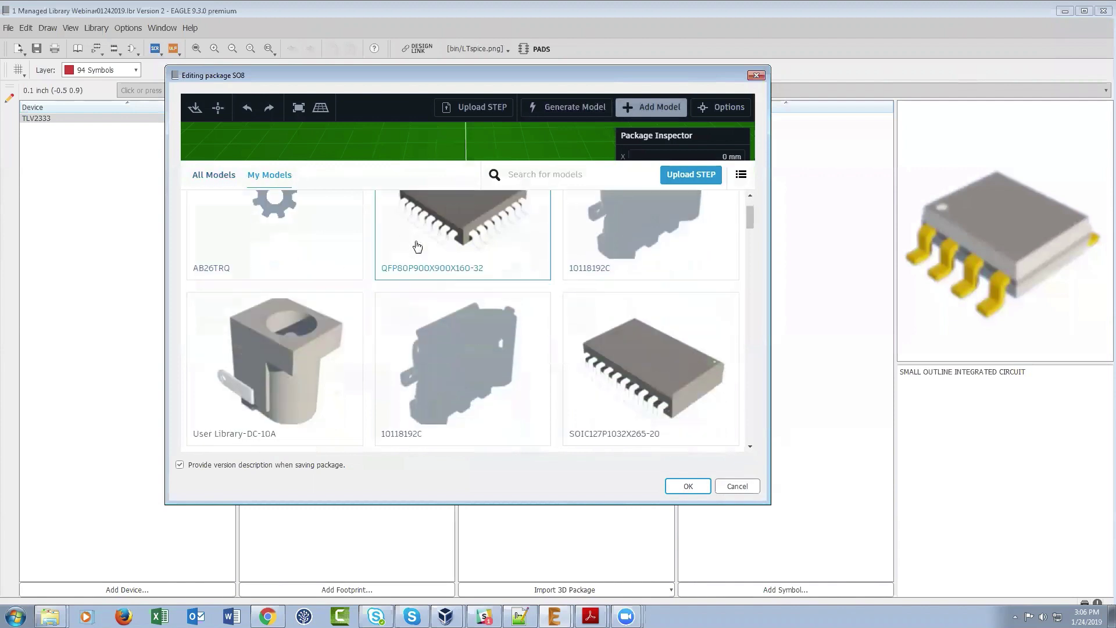
scroll(417, 247, "down", 8)
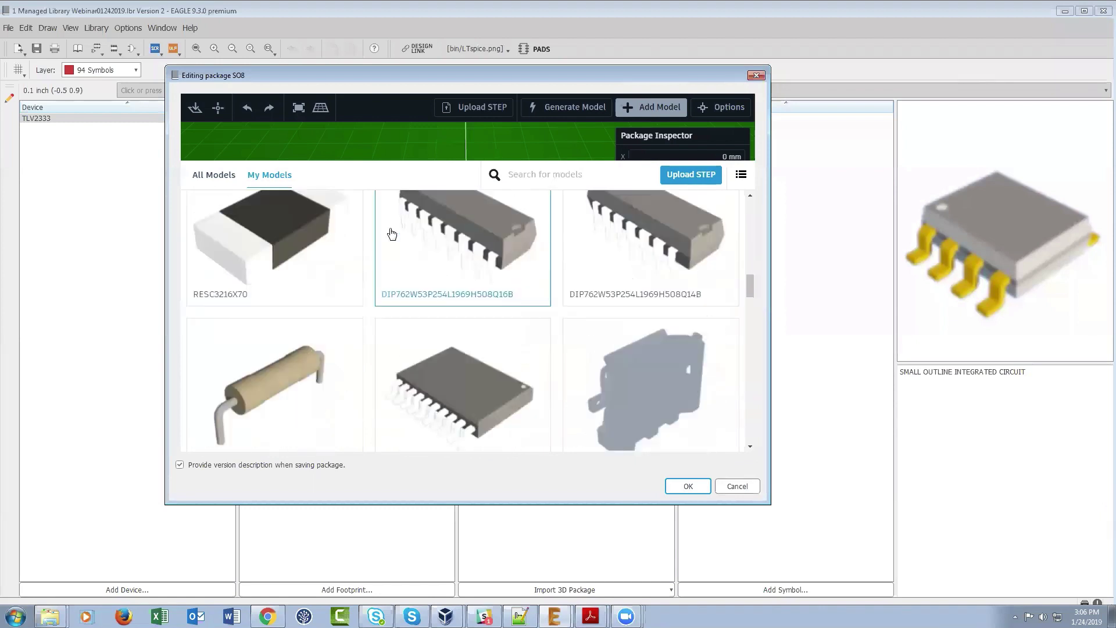
scroll(392, 234, "down", 6)
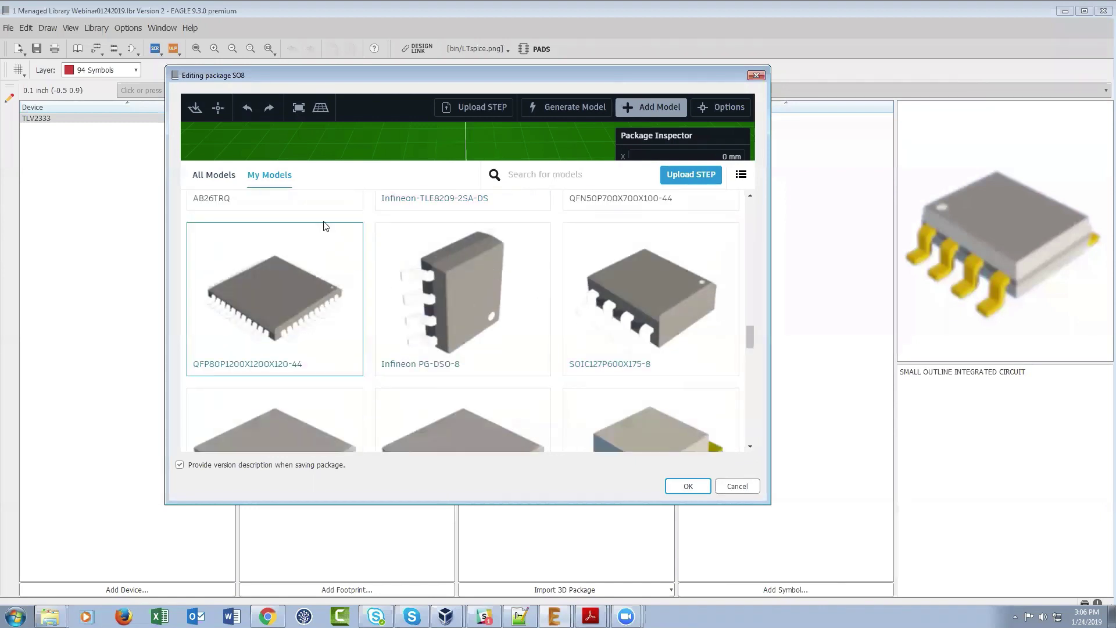
left_click(228, 175)
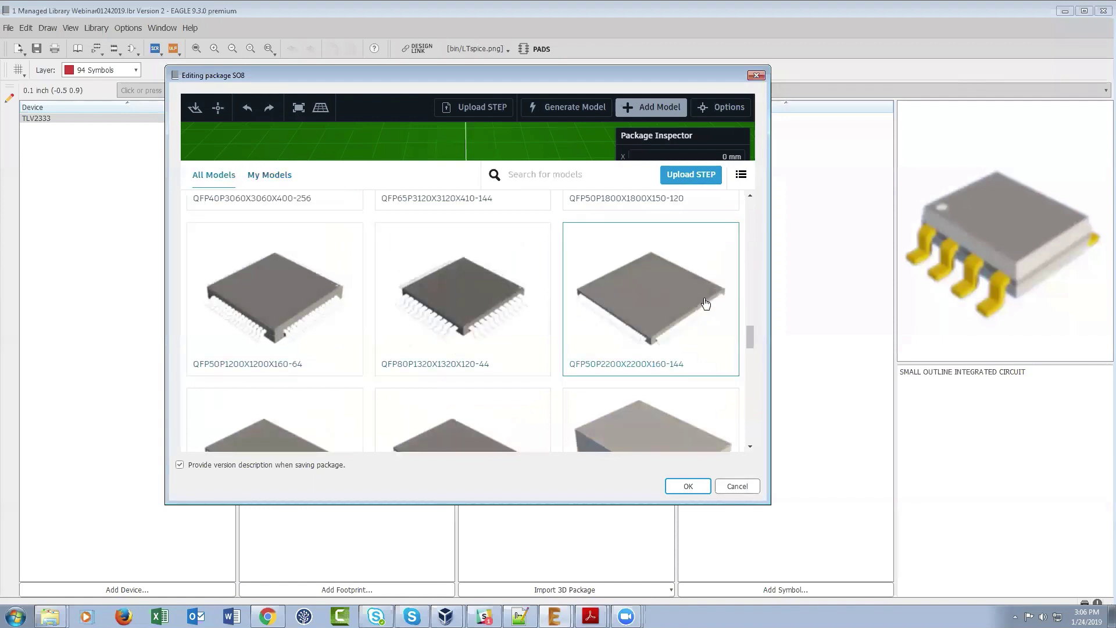
scroll(667, 319, "down", 3)
scroll(667, 319, "down", 3)
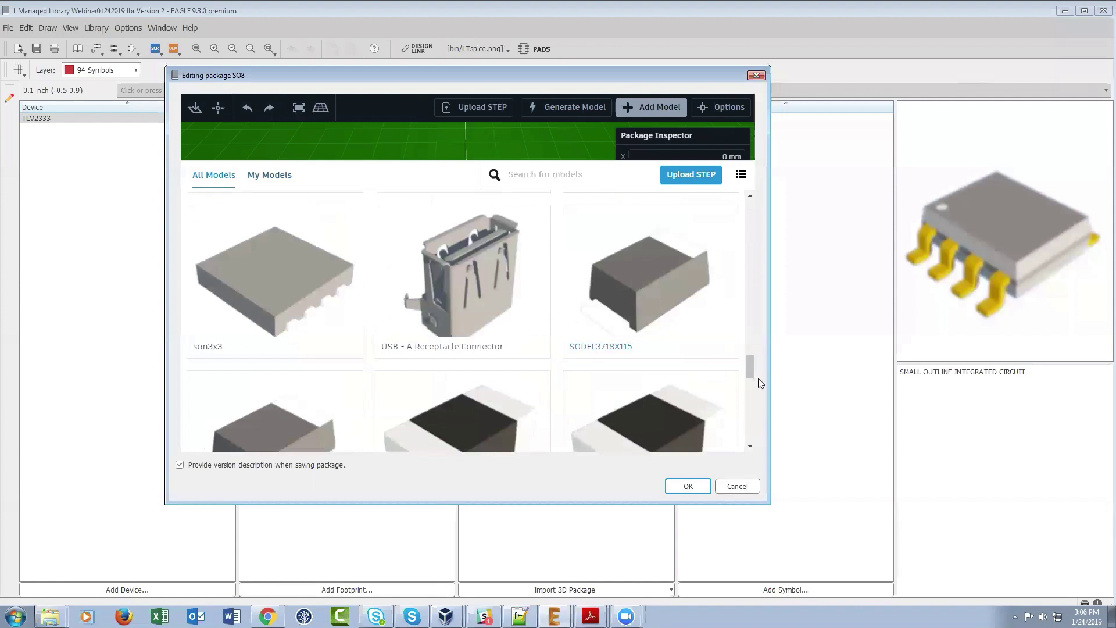
scroll(749, 373, "down", 5)
scroll(736, 365, "up", 15)
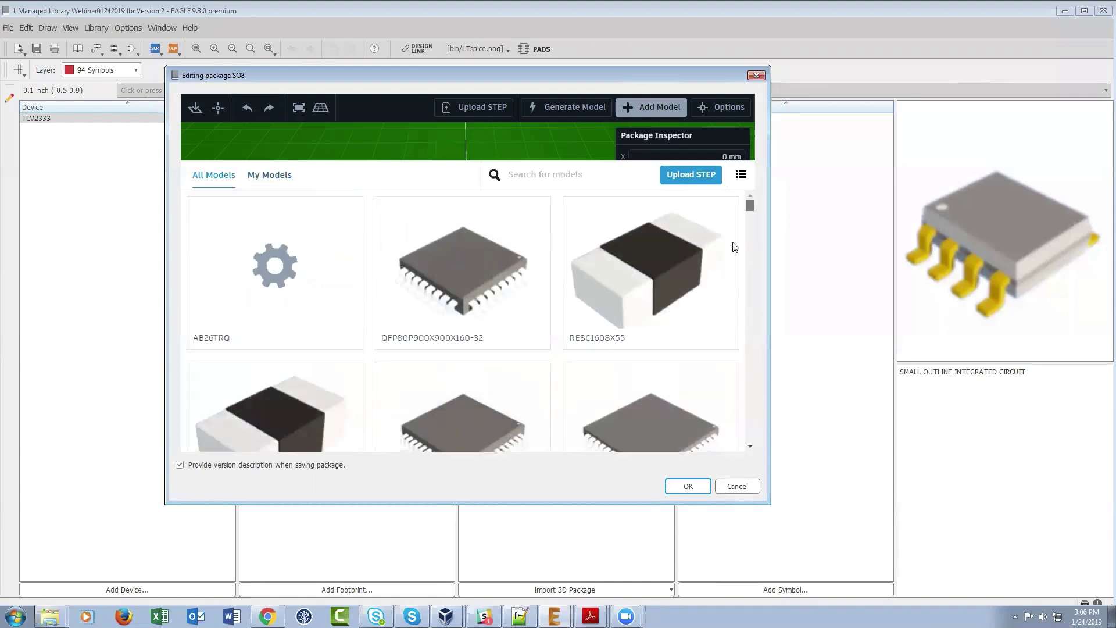
Search all available models for "SO8" and enlarge the package editing window
left_click(561, 173)
left_click_drag(751, 203, 748, 257)
type("SO8")
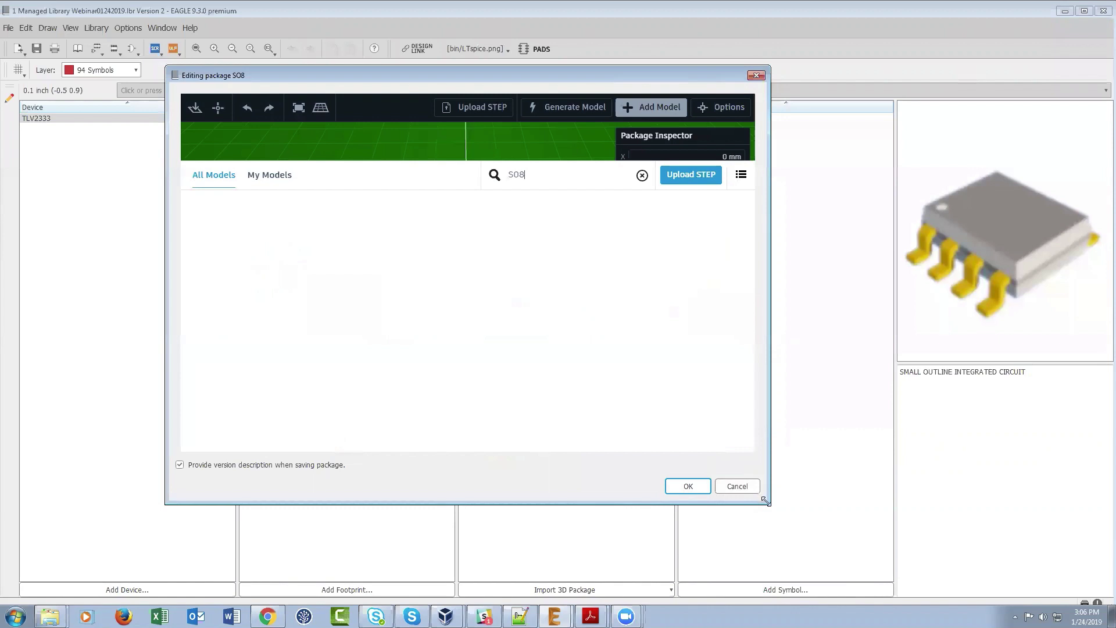
left_click_drag(765, 500, 798, 510)
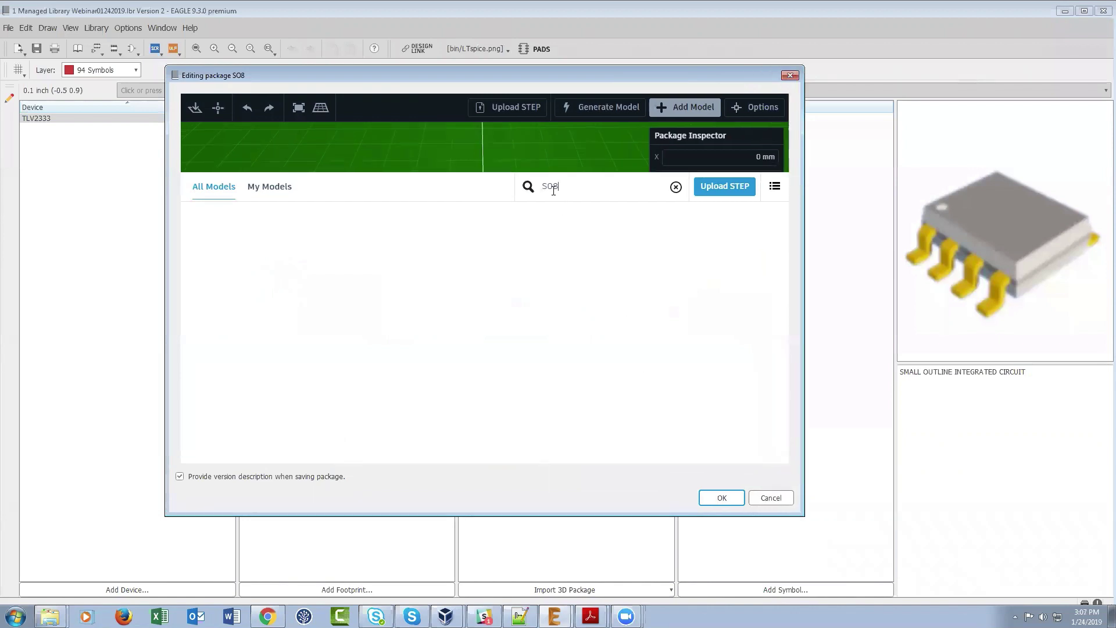
Change the model search term to "SOIC" and show the results as a list
type("-")
key("BackSpace")
key("BackSpace")
type("8")
key("Left")
type("IC")
key("Delete")
left_click(774, 187)
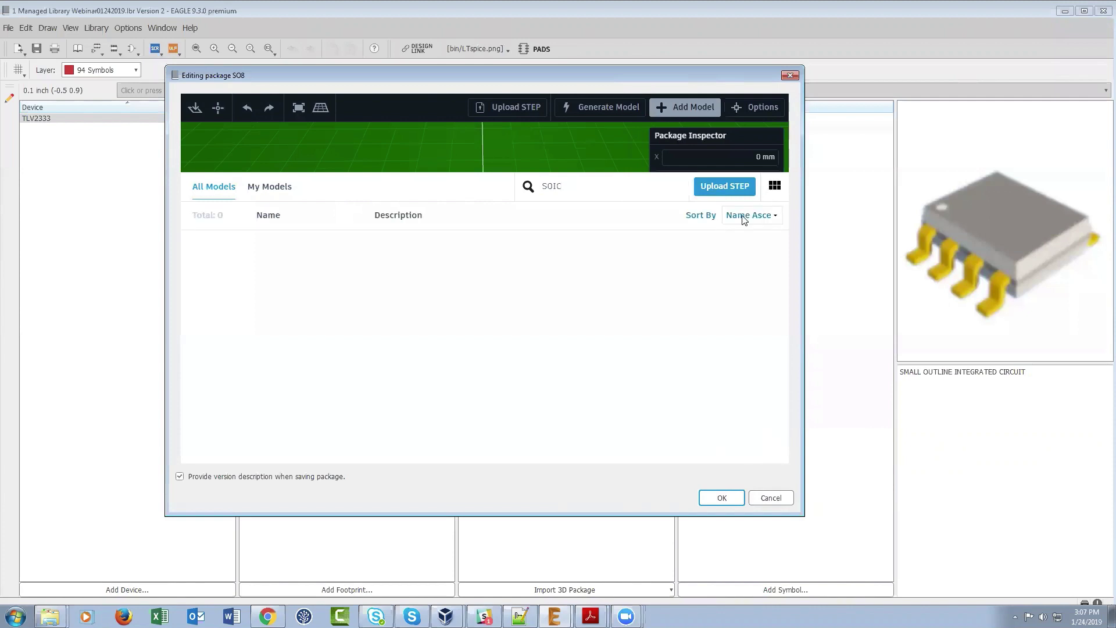
Clear the model search and search all models for "SO" instead
left_click(599, 188)
key("BackSpace")
key("BackSpace")
key("BackSpace")
key("BackSpace")
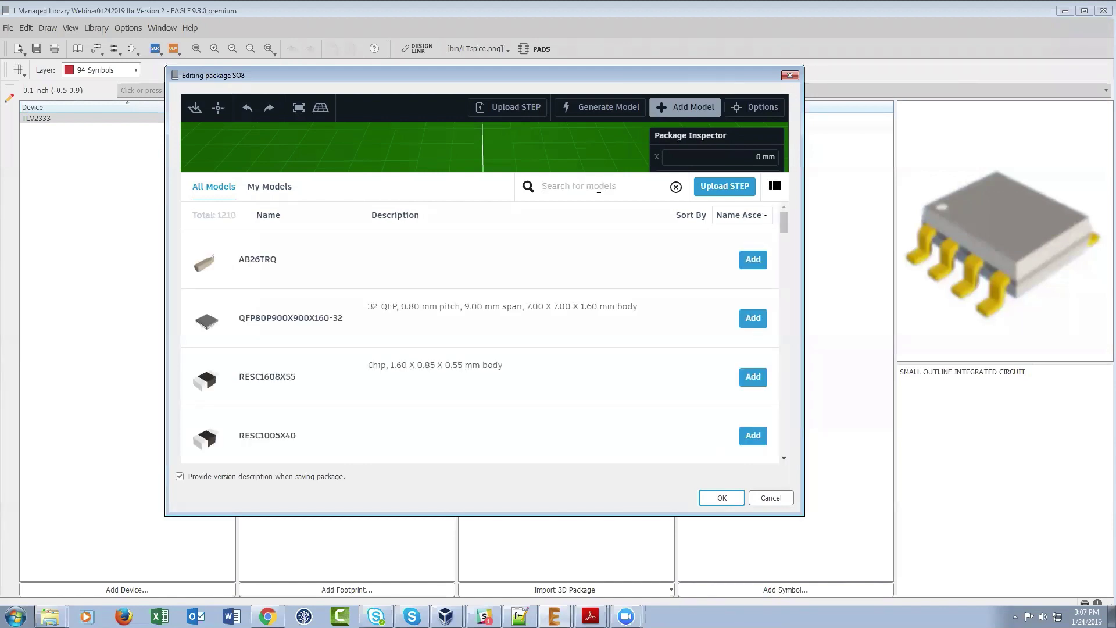
type("S")
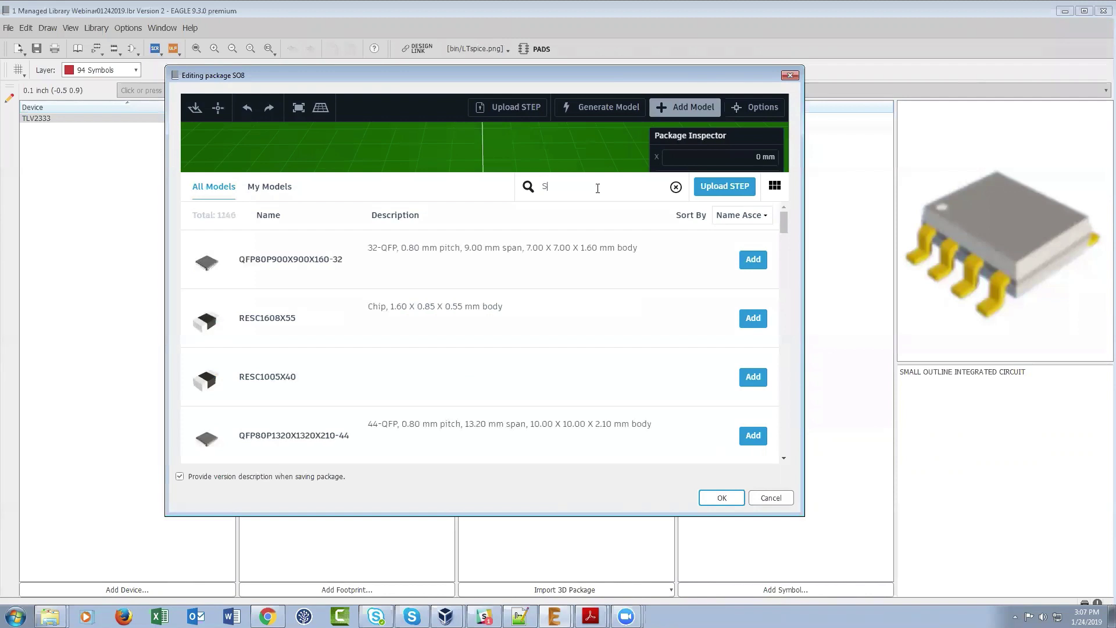
type("O")
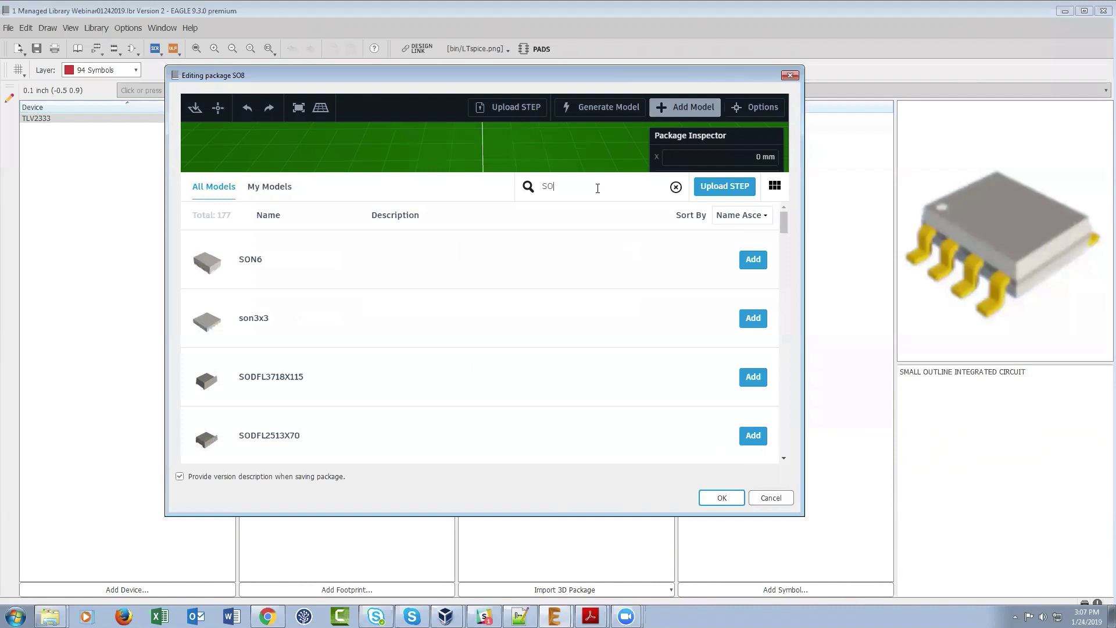
Search all models for "SOIC8" and add the SOIC8-4.9X6.0 model to the SO8 package
type("IC")
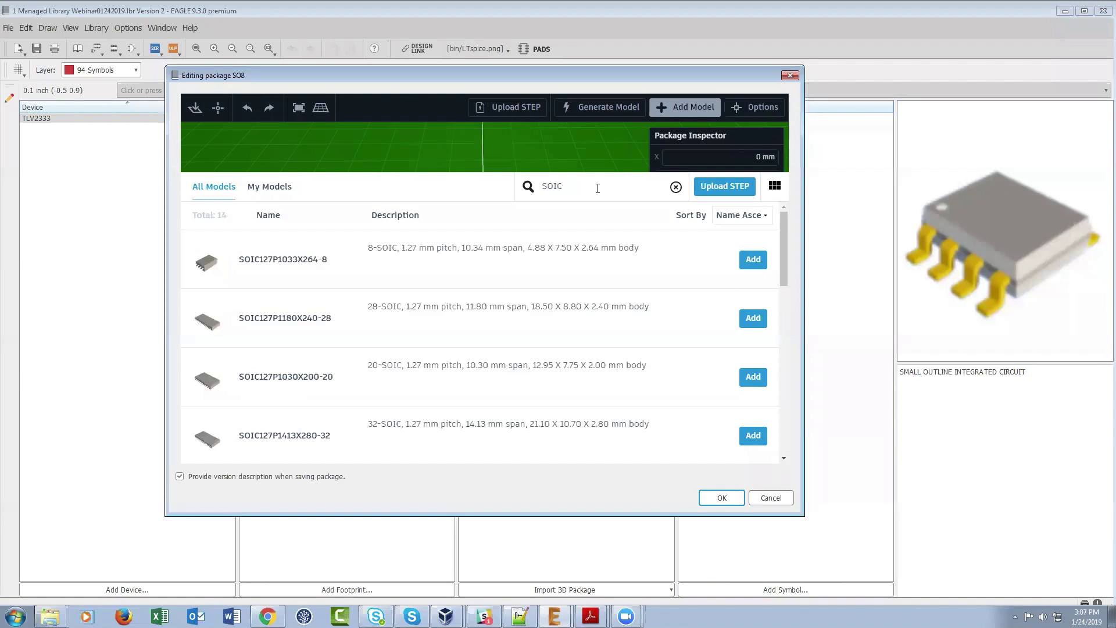
type("8")
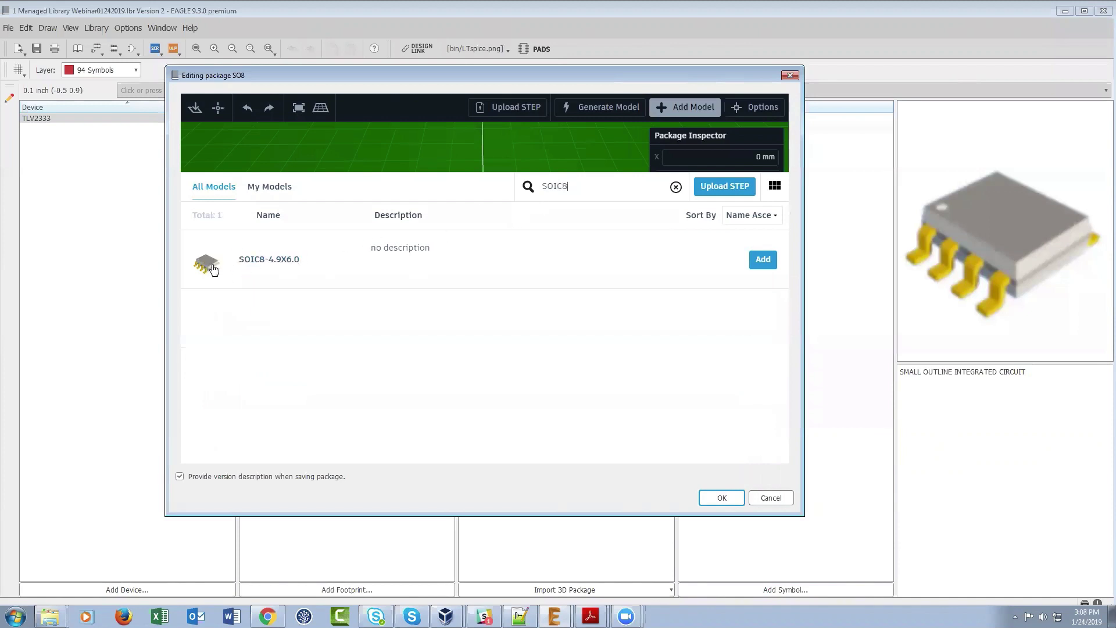
left_click(762, 259)
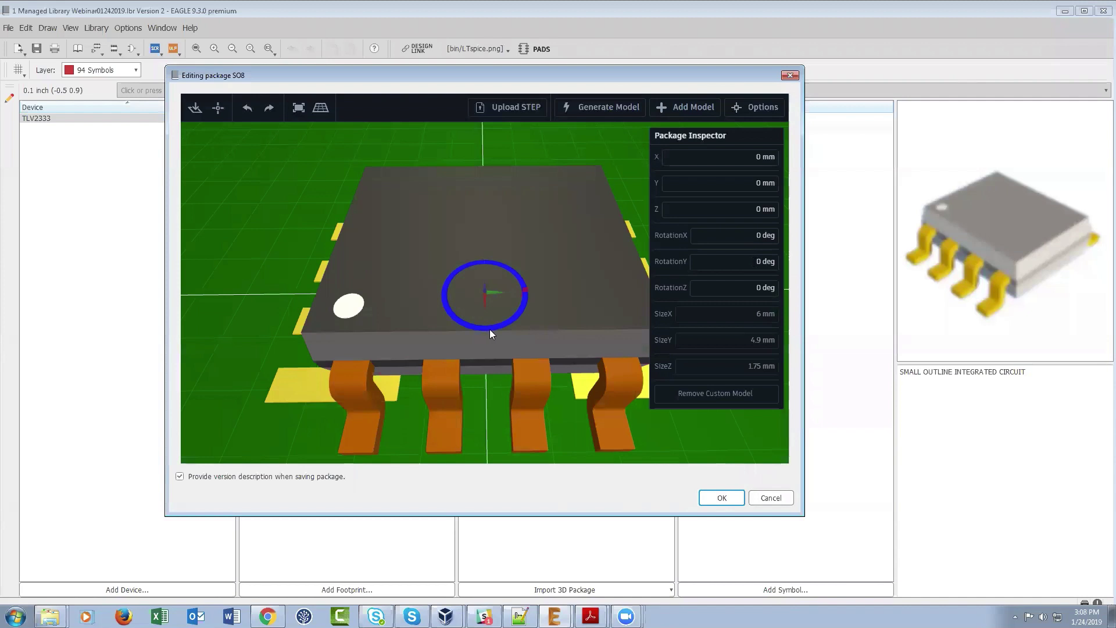
Rotate the added model 90 degrees about Z and check from an angle how its leads line up with the pads
left_click_drag(489, 329, 557, 289)
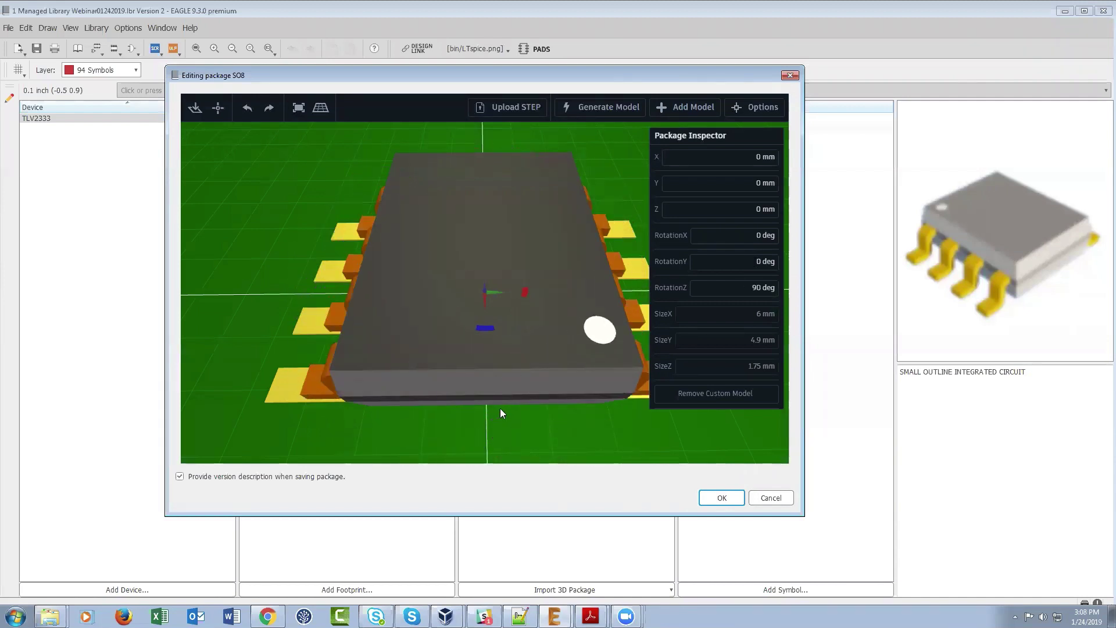
left_click_drag(509, 417, 265, 251)
scroll(265, 247, "down", 5)
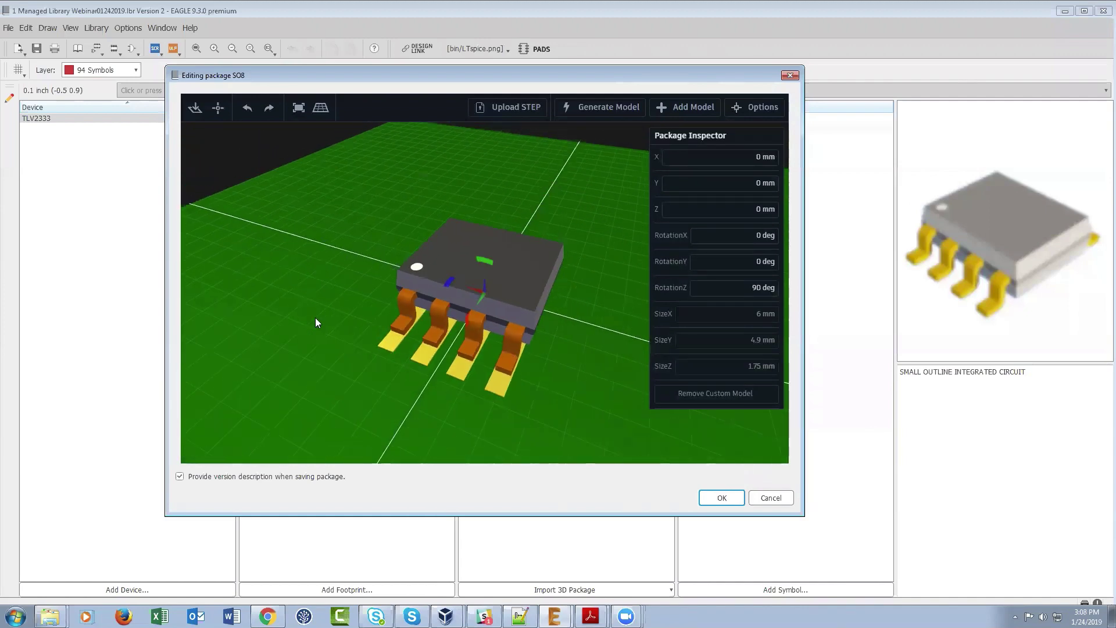
left_click_drag(333, 352, 366, 363)
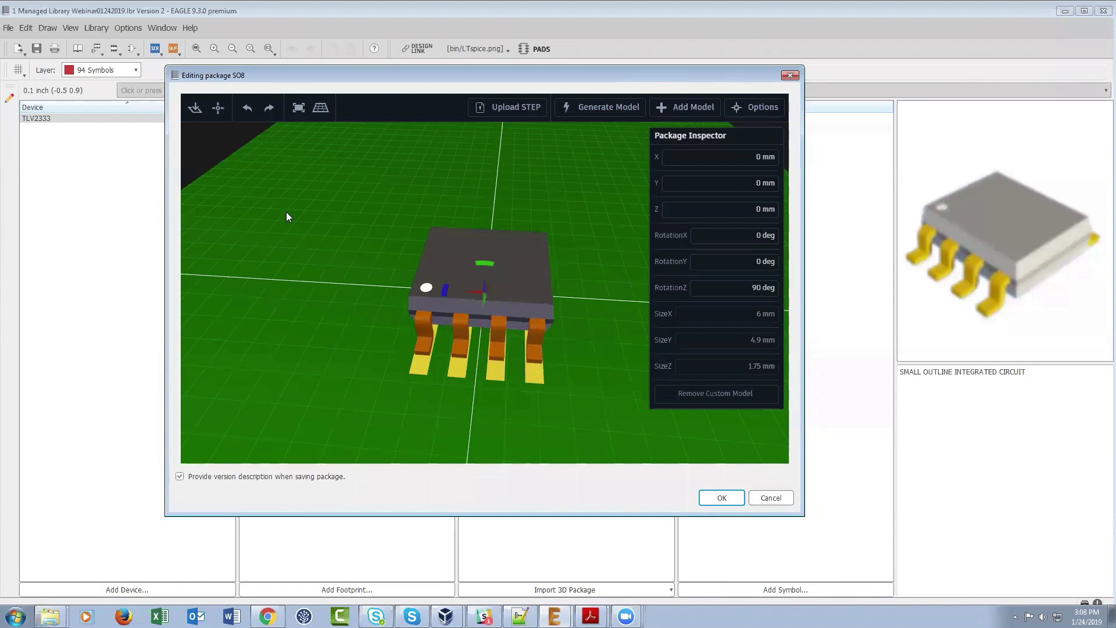
Save the edited SO8 package with the version description "Changed 3D model"
left_click(721, 498)
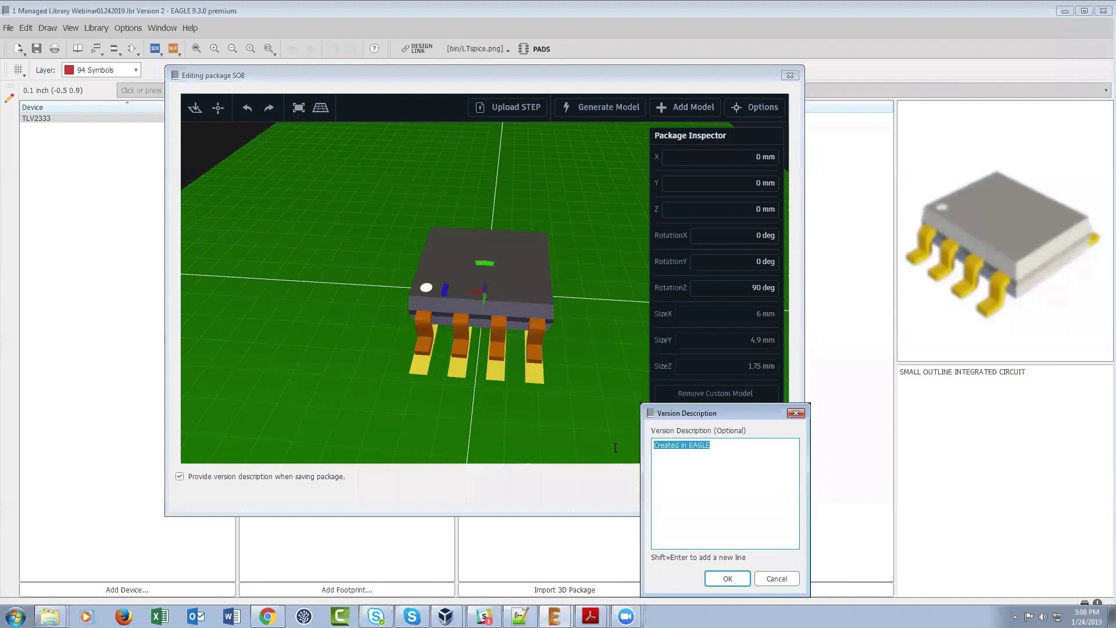
type("Changed 3D model")
left_click(727, 579)
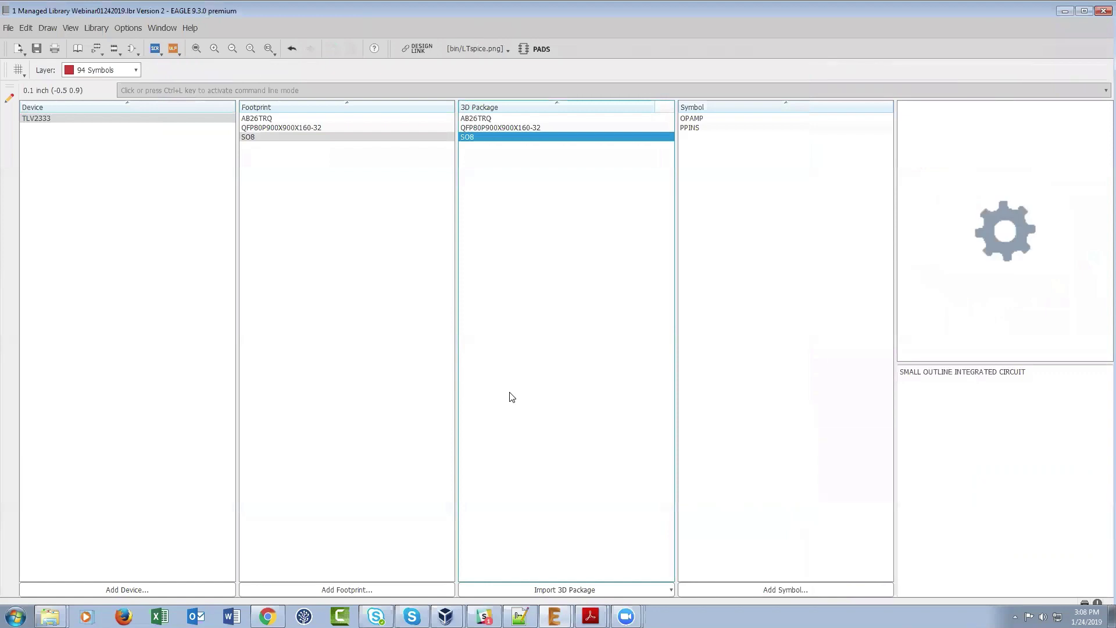
Save the managed library and create a new version of it
left_click(36, 48)
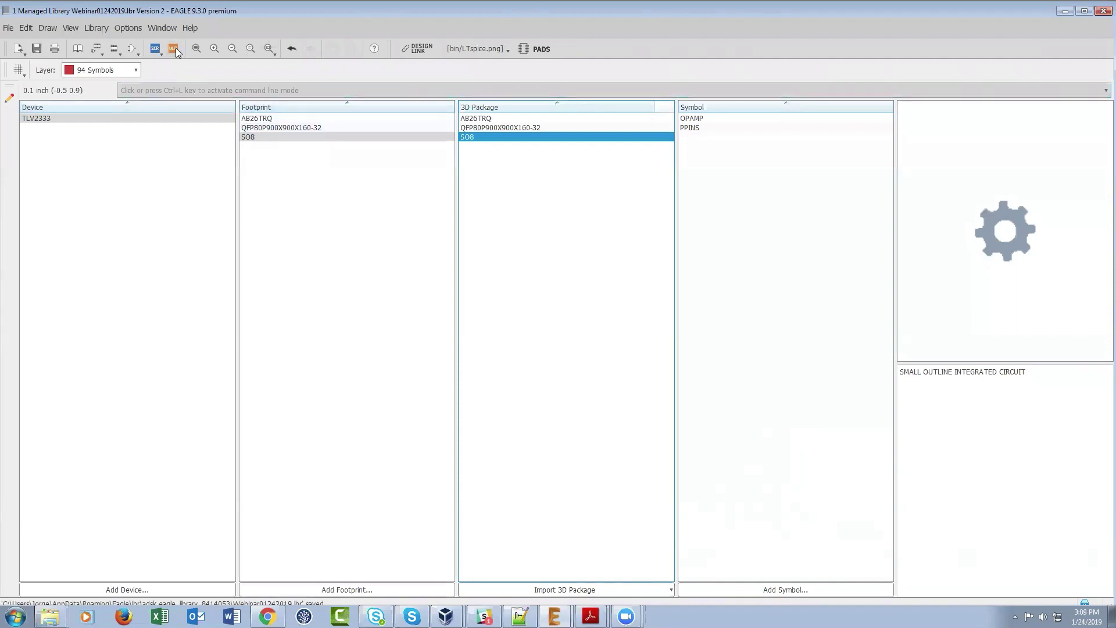
left_click(95, 29)
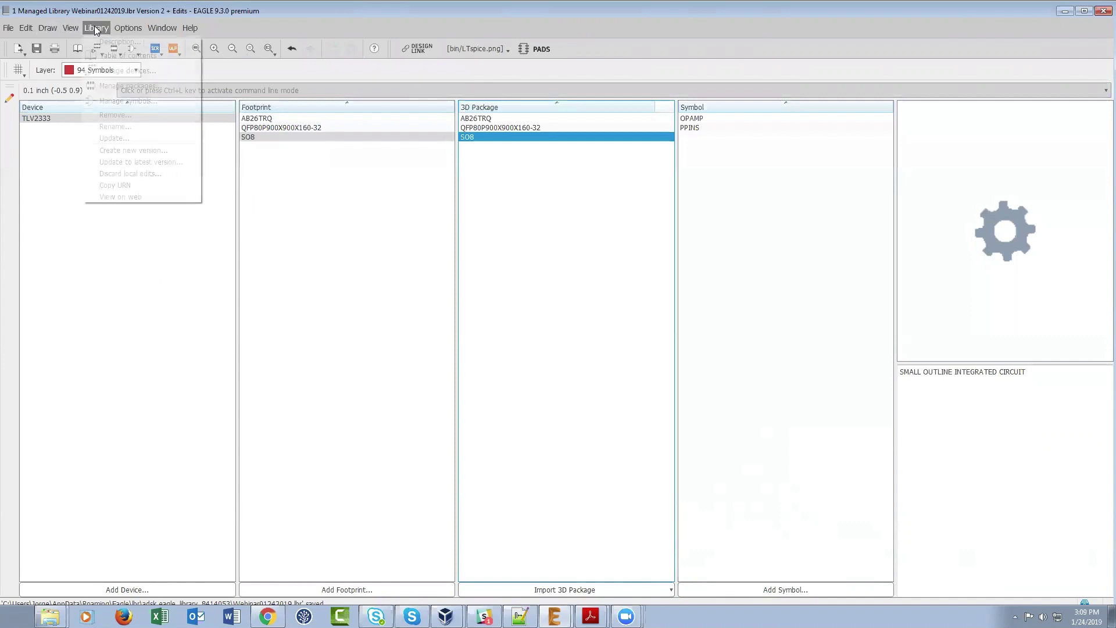
left_click(148, 151)
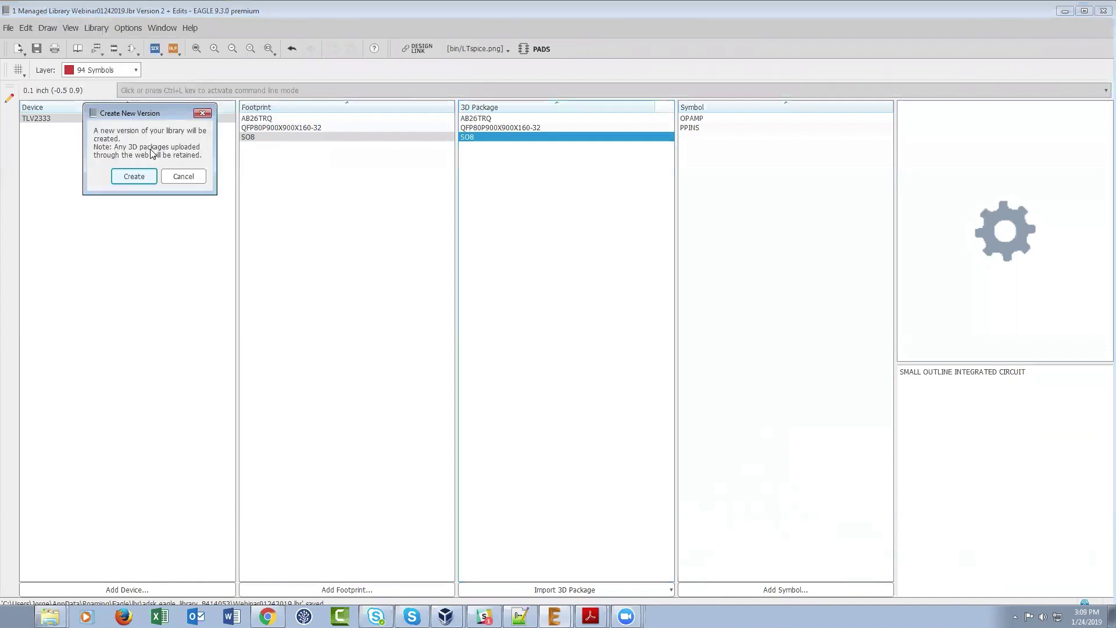
left_click(144, 180)
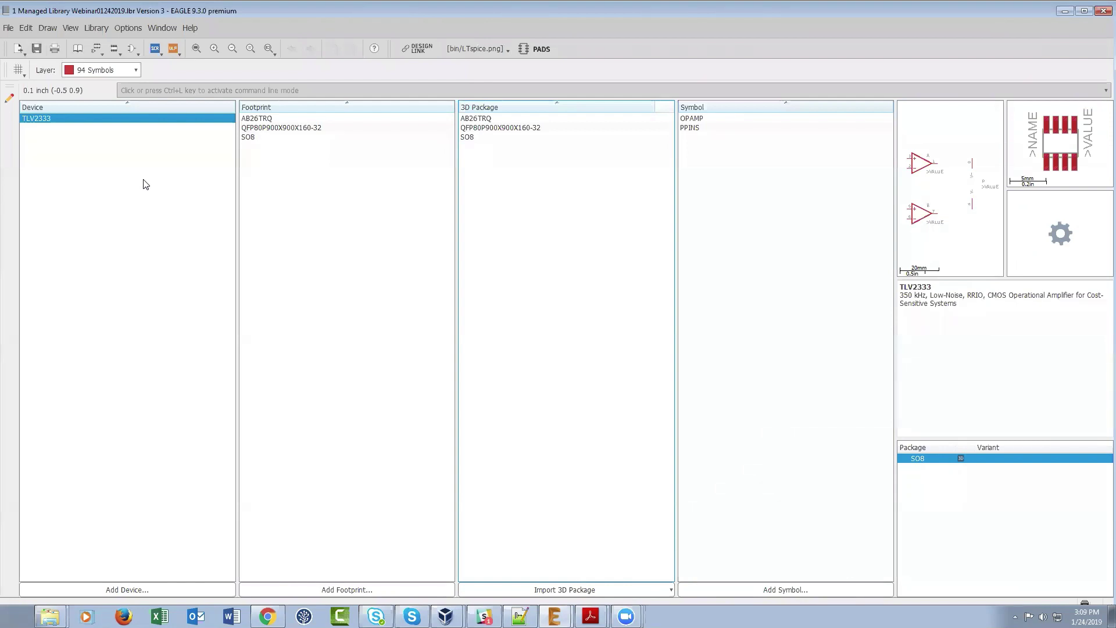
Restore the library window from full screen, narrow it and move it so it is completely visible
left_click(1084, 11)
left_click(1086, 6)
left_click_drag(382, 7, 422, 56)
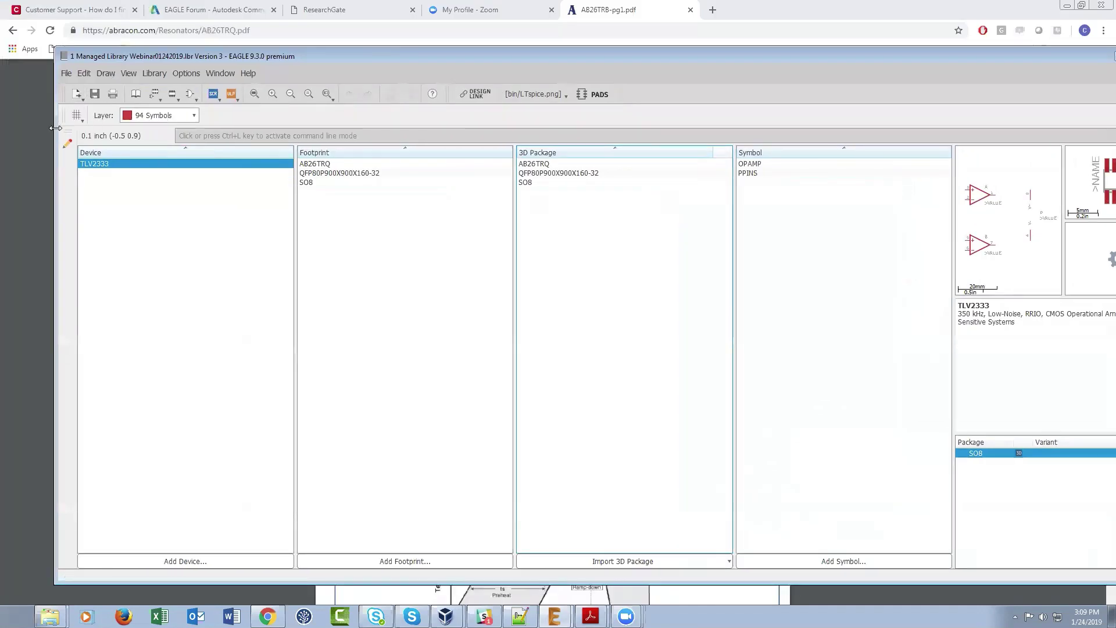
left_click_drag(59, 129, 526, 133)
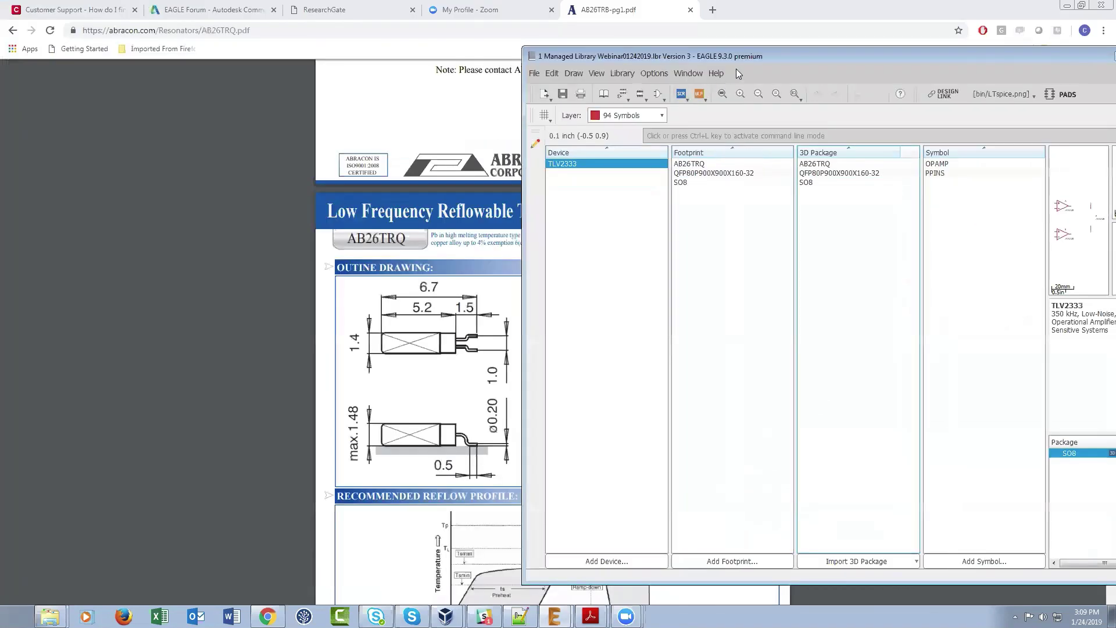
left_click_drag(759, 60, 638, 39)
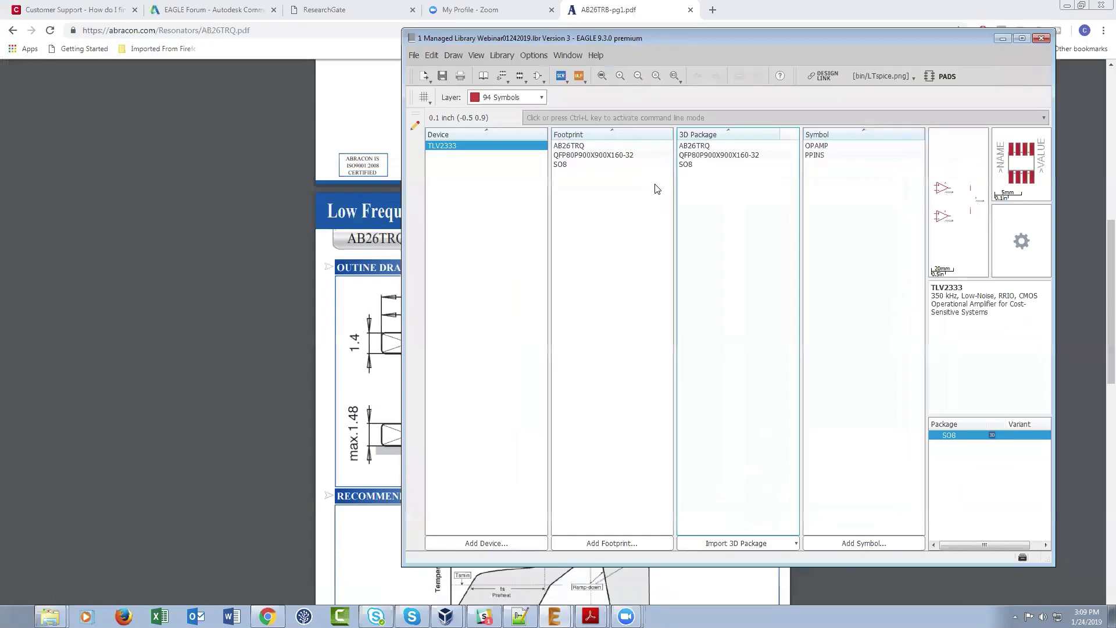
Switch to the EAGLE Control Panel and bring the Webinar01242019.lbr library window in front of it
mouse_move(554, 615)
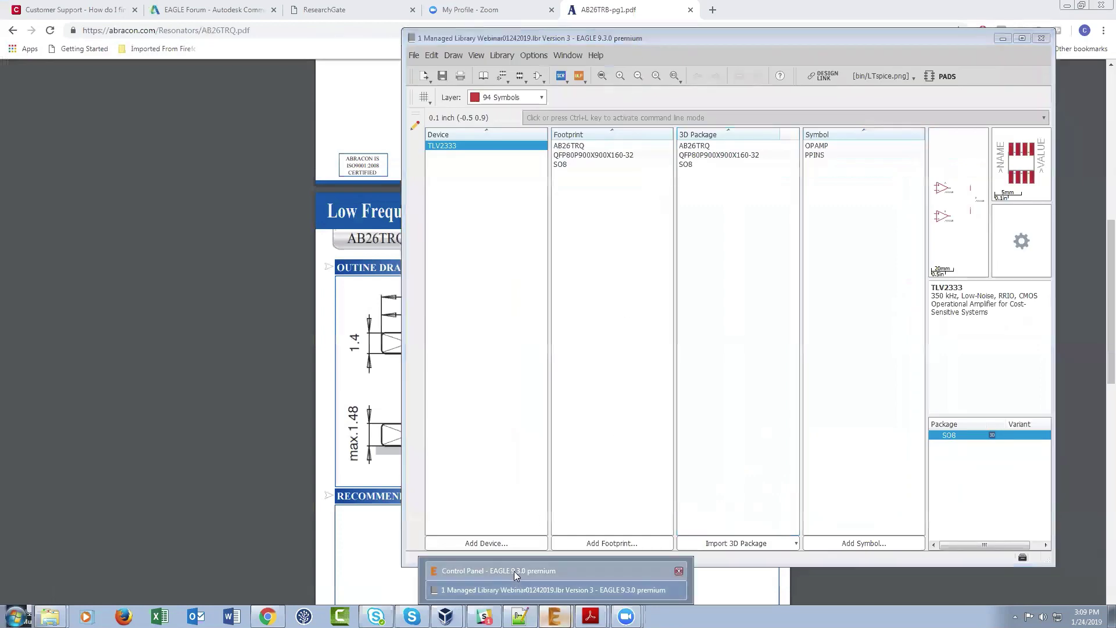
left_click(514, 571)
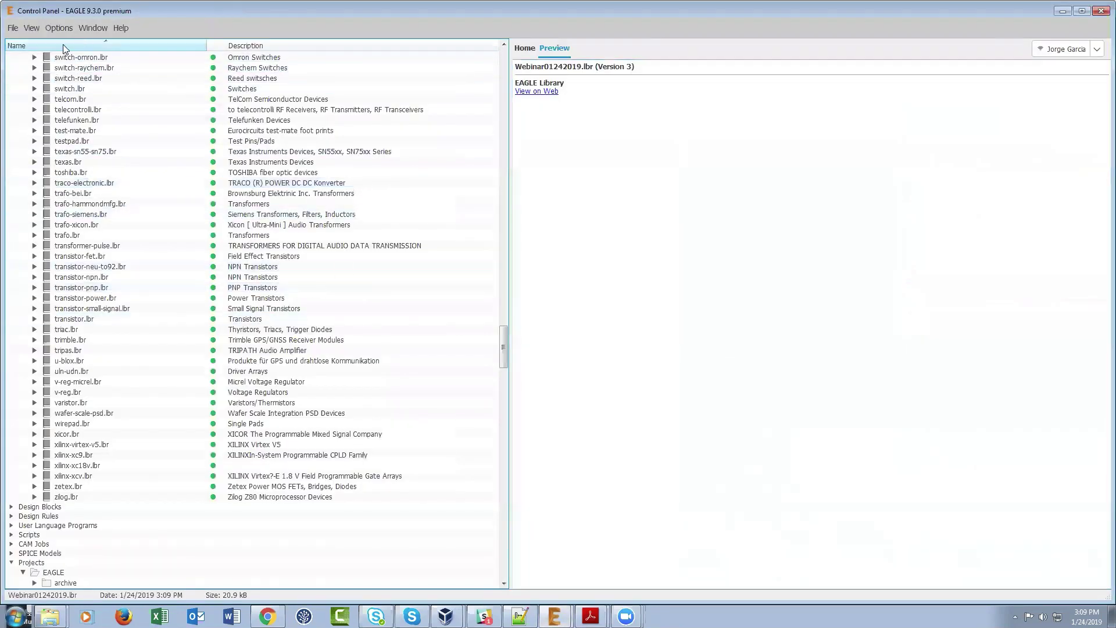
left_click(85, 27)
left_click(102, 58)
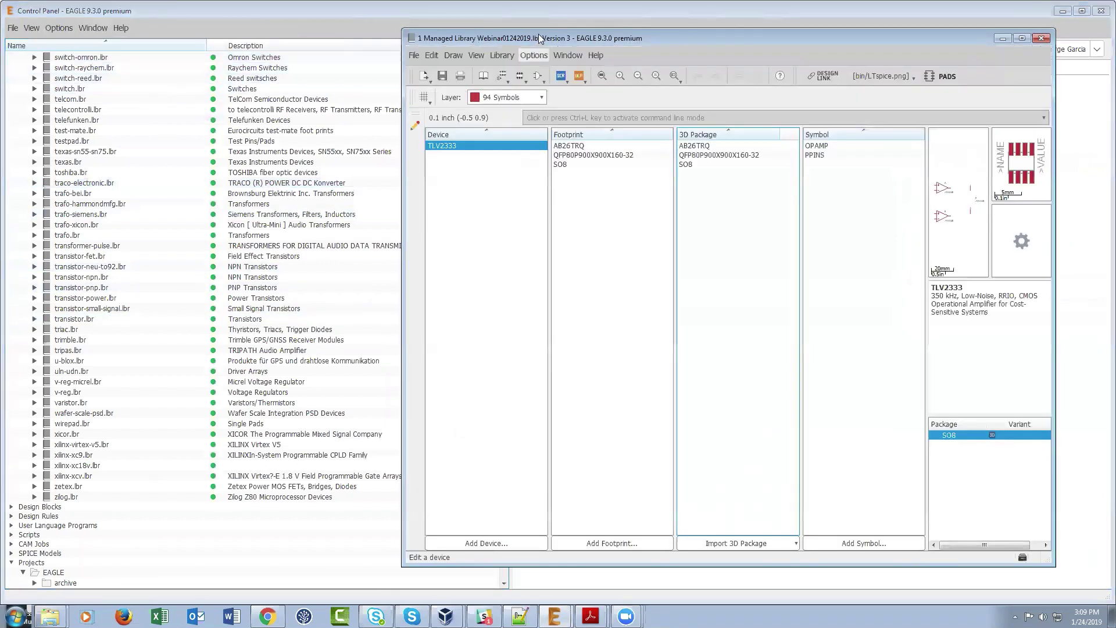
left_click_drag(538, 35, 570, 46)
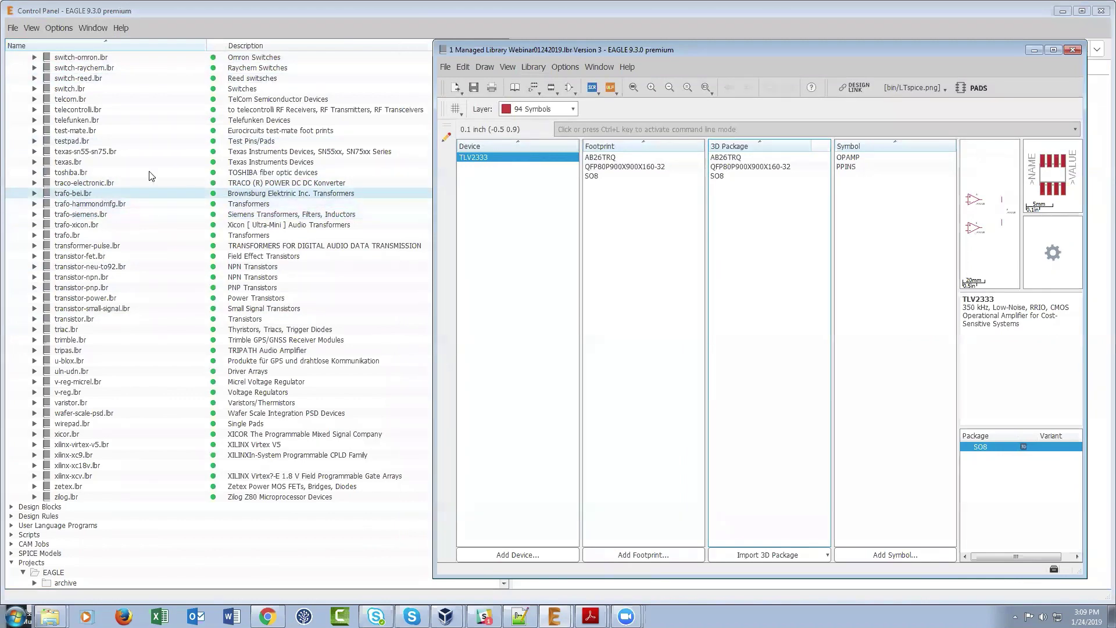
left_click(565, 68)
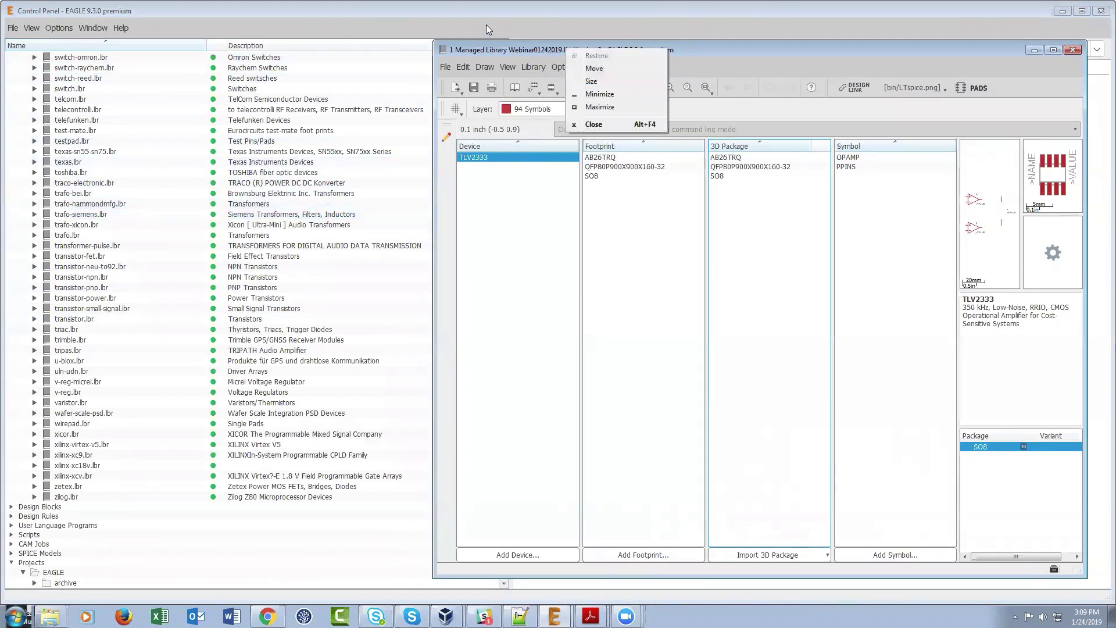
Return to the Control Panel, expand pinhead.lbr in the library list and show the available actions for PINHD-1X4
left_click(462, 22)
left_click(460, 21)
scroll(71, 214, "up", 14)
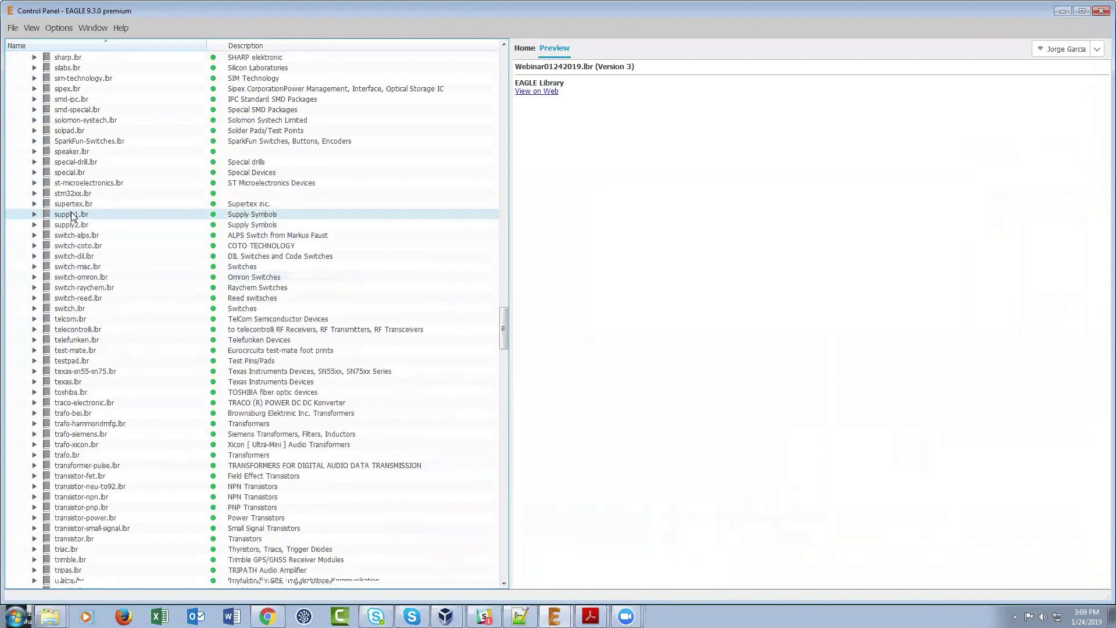
scroll(71, 214, "up", 6)
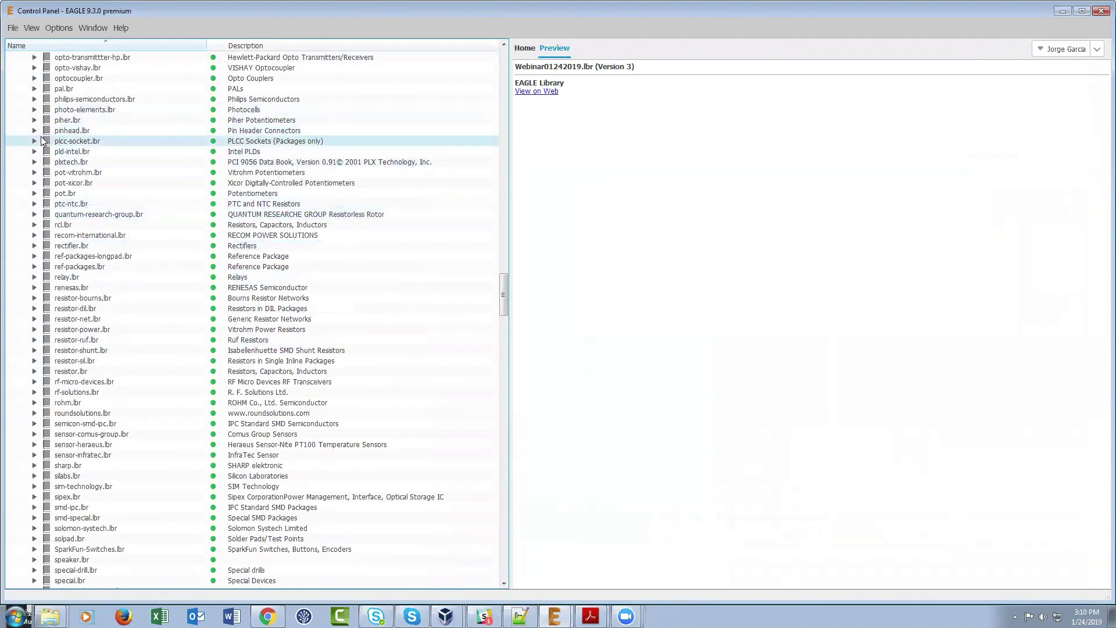
left_click(34, 130)
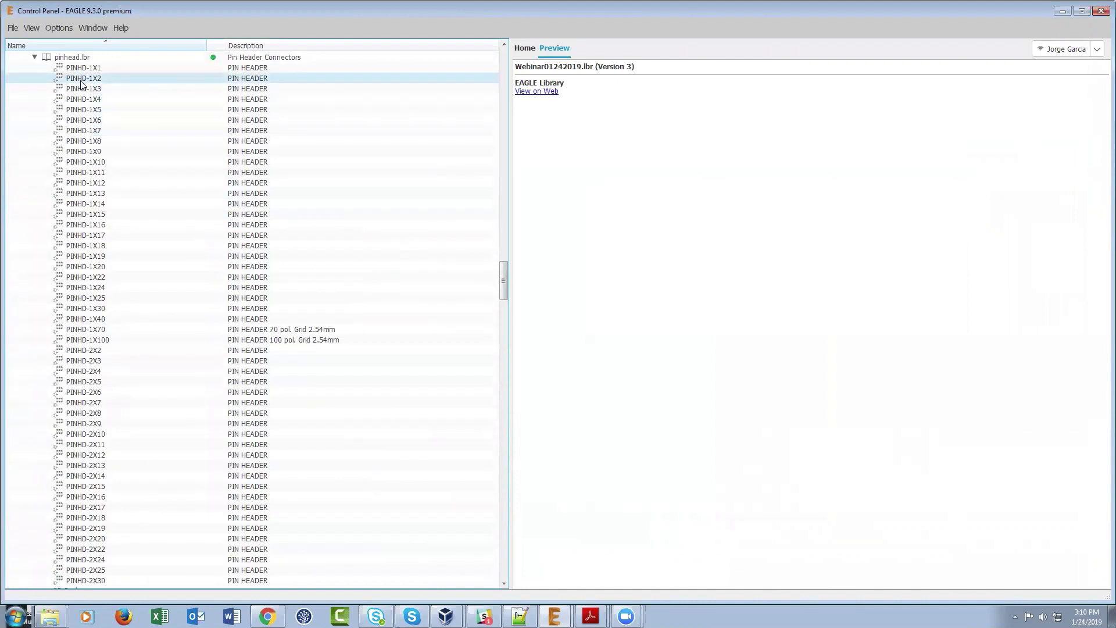
left_click(82, 98)
right_click(81, 100)
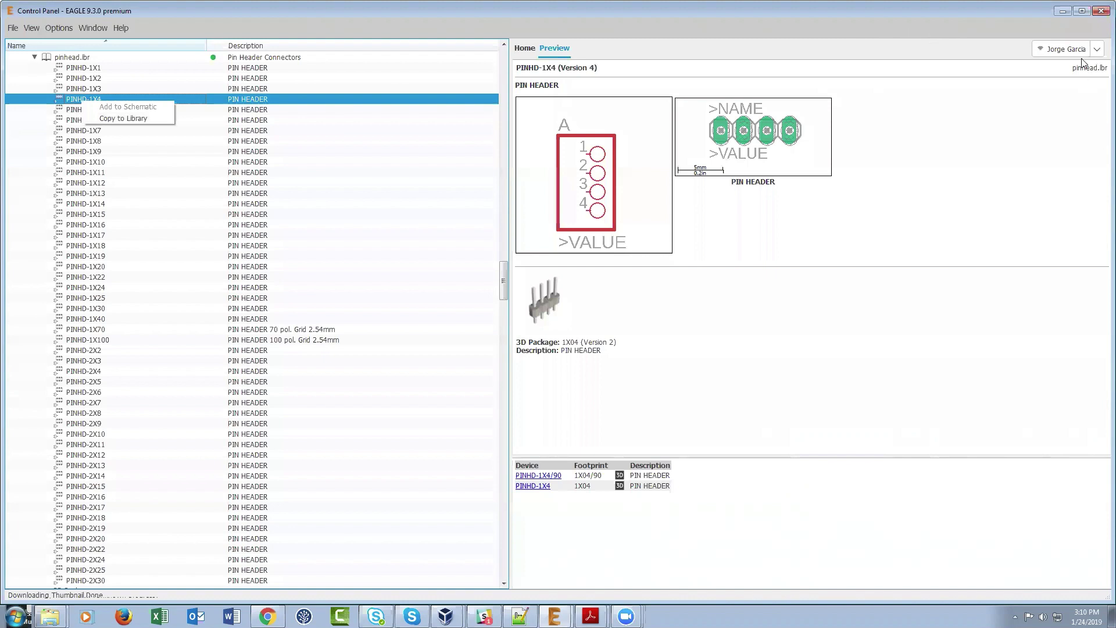
Restore the Control Panel from full screen and narrow it to leave room for the library window beside it
left_click(1085, 14)
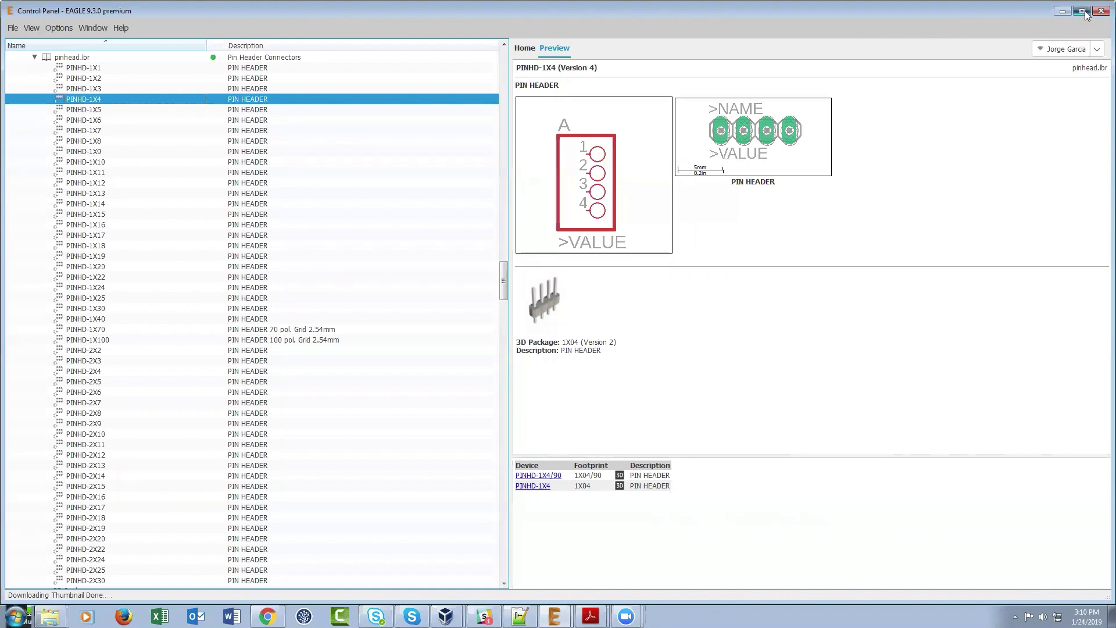
left_click(1085, 14)
left_click(1086, 15)
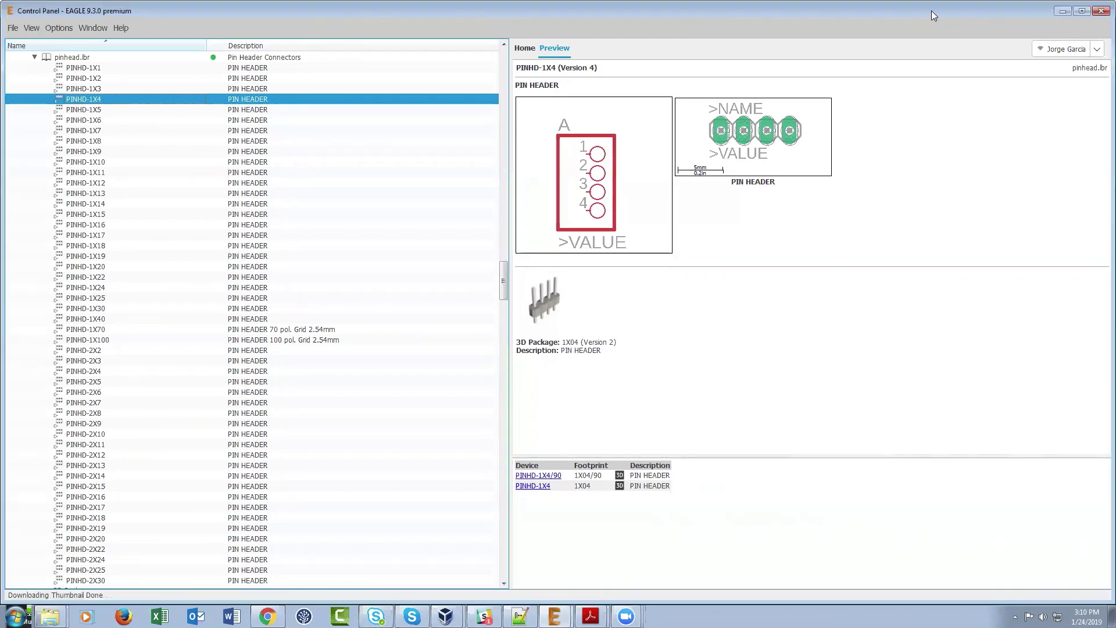
double_click(902, 12)
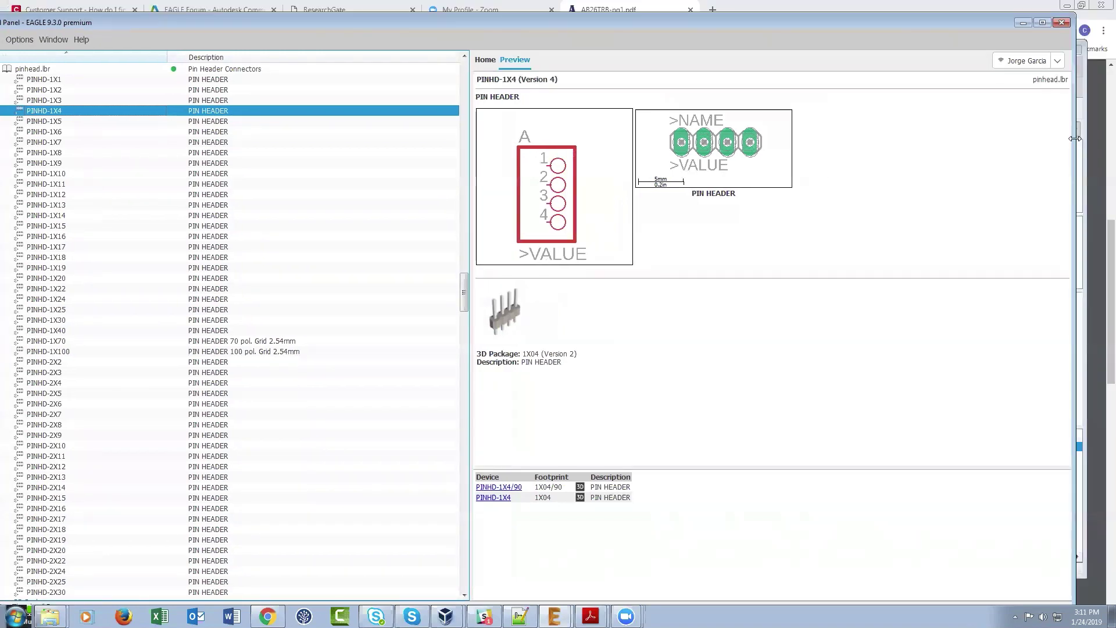
left_click_drag(1075, 138, 604, 139)
left_click_drag(244, 23, 287, 13)
left_click(710, 50)
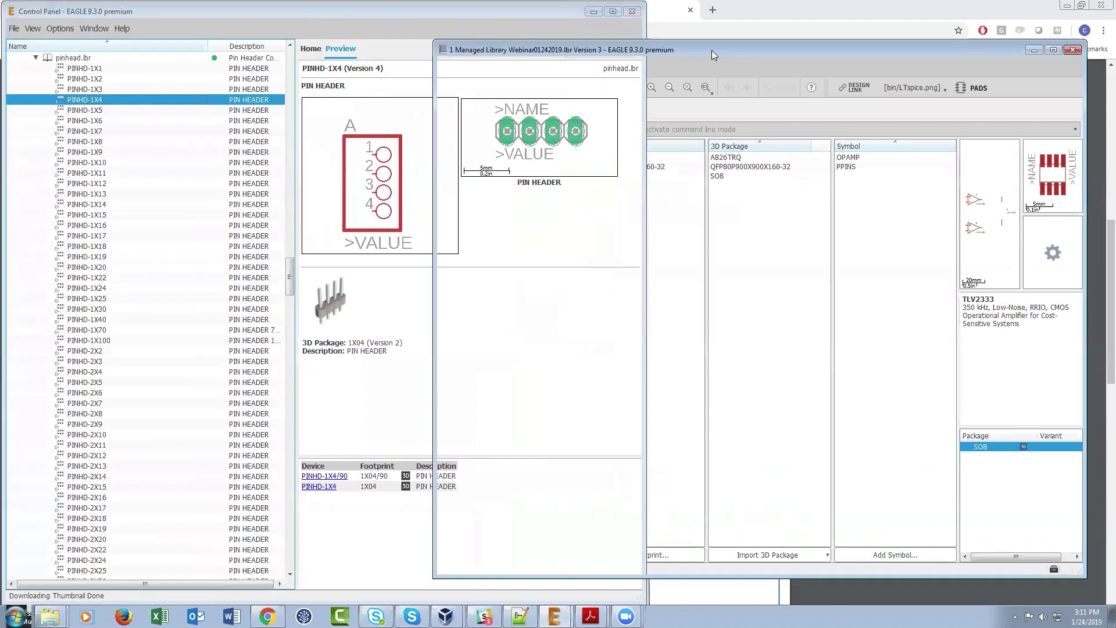
left_click_drag(711, 50, 738, 45)
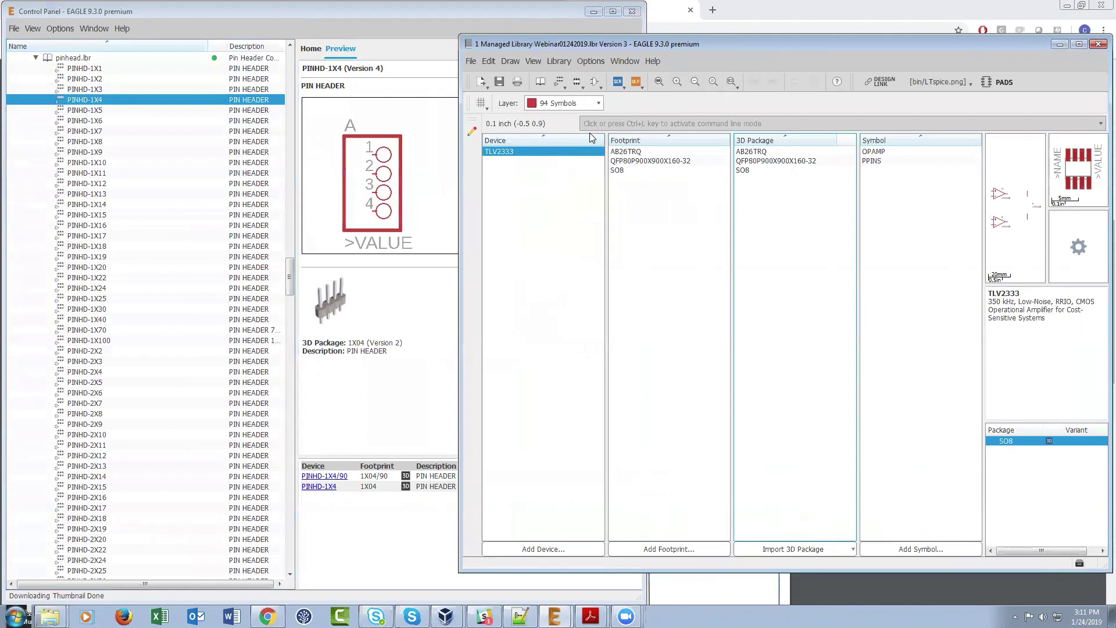
left_click_drag(682, 42, 685, 40)
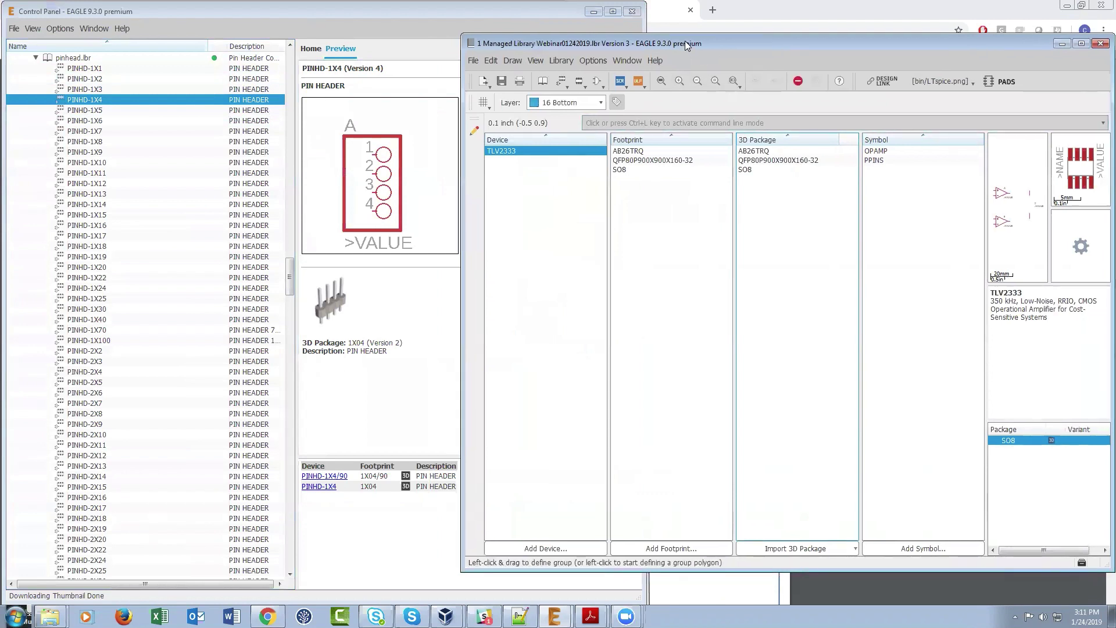
key("super")
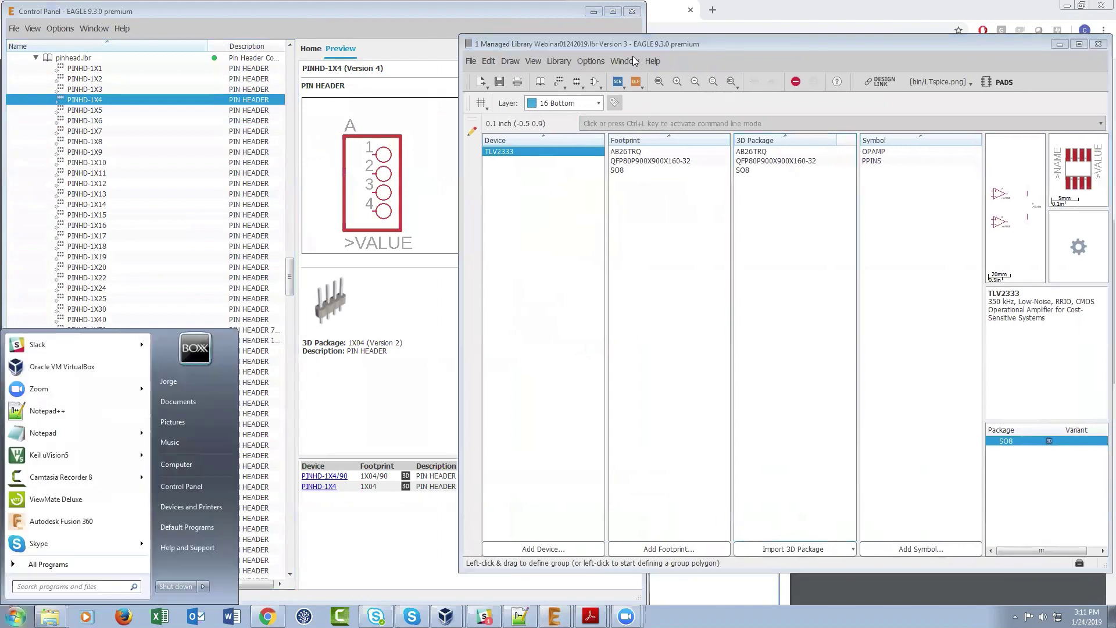
left_click(633, 42)
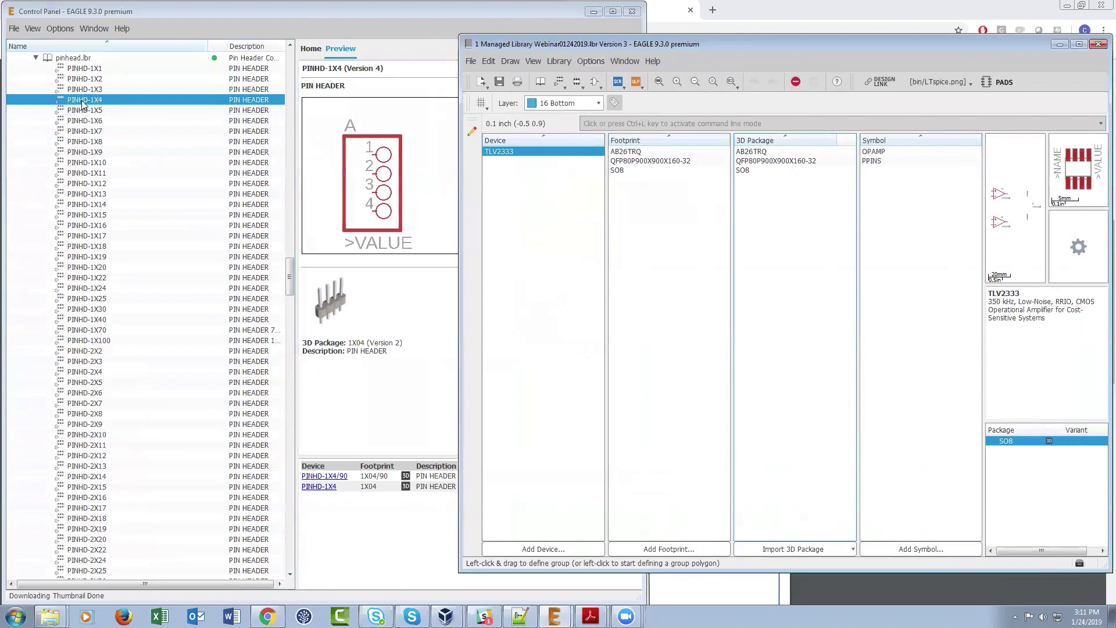
Copy the PINHD-1X4 device from pinhead.lbr into the managed library and show the library's table of contents
left_click(96, 141)
left_click(116, 236)
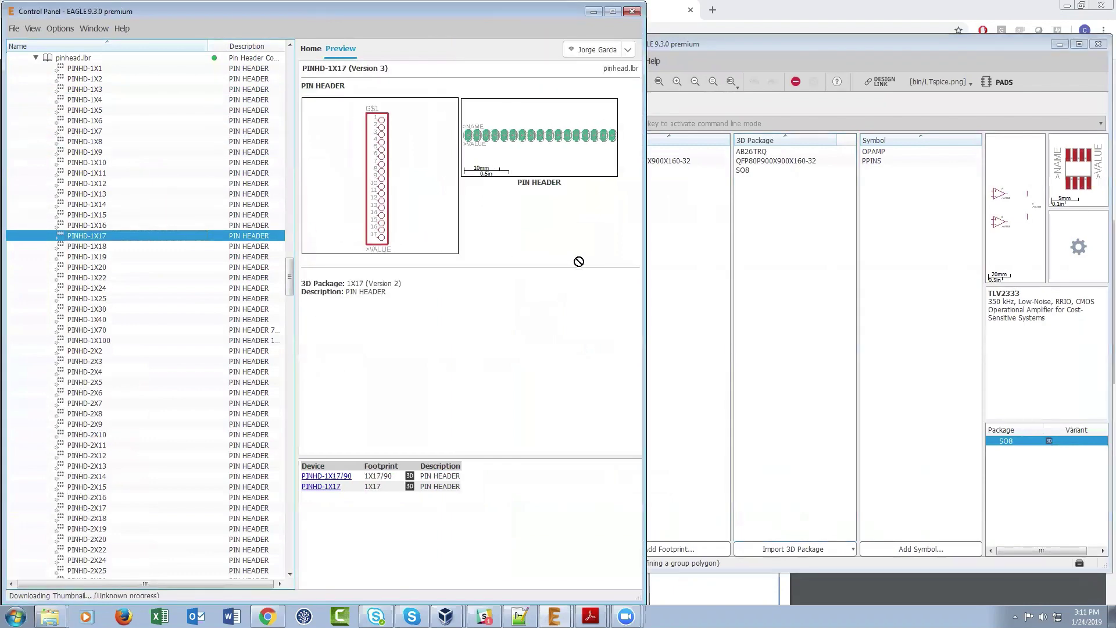
left_click_drag(617, 263, 678, 270)
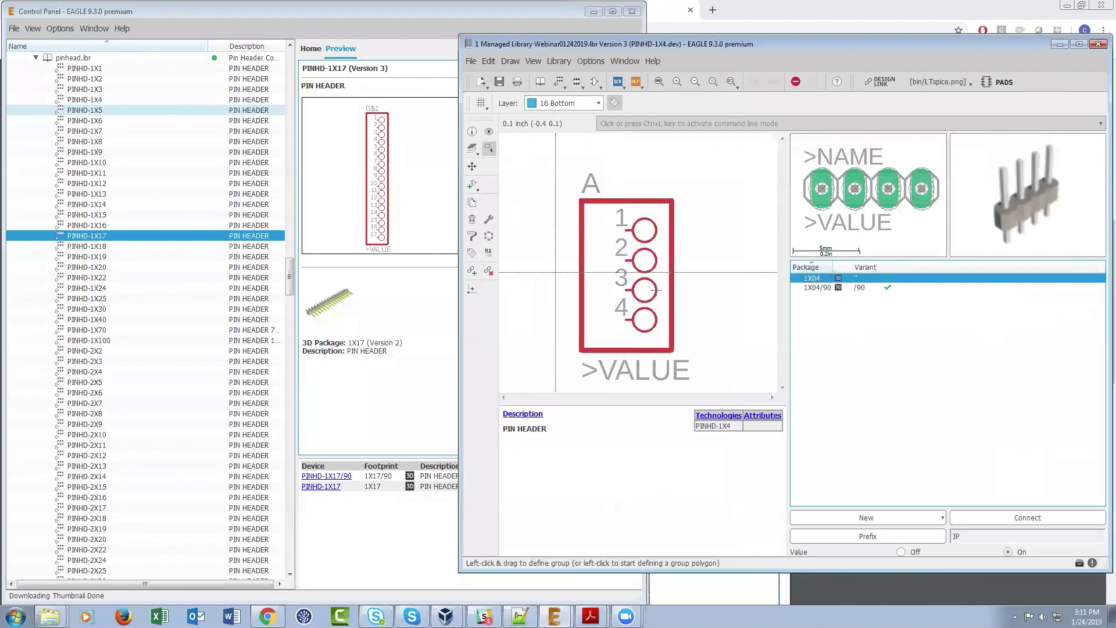
left_click(541, 82)
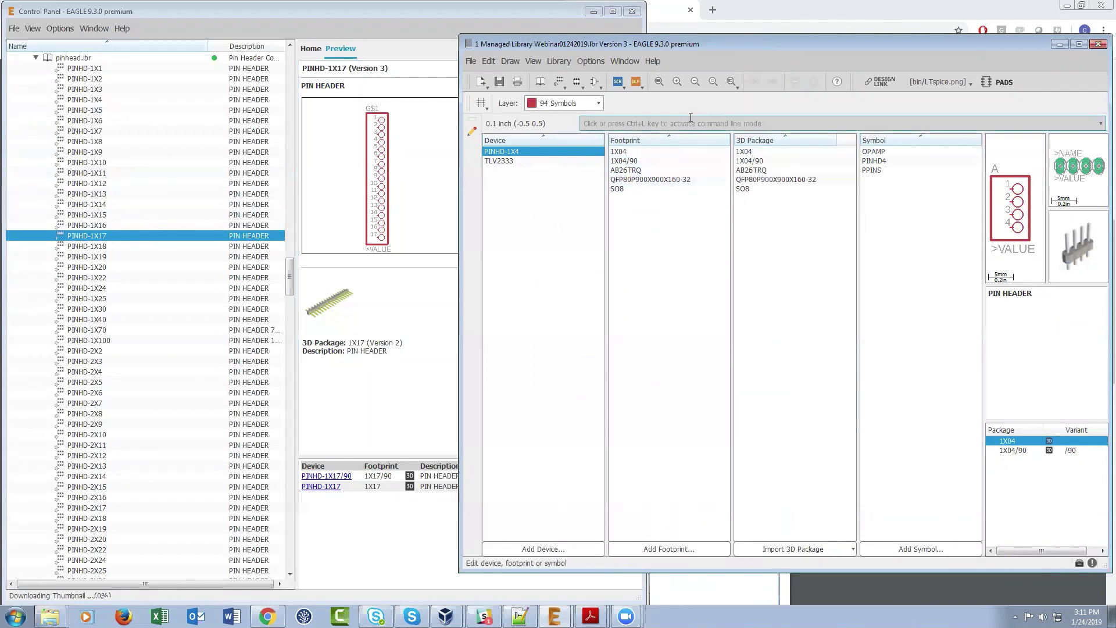
Show the available actions for the PINHD-1X17 device in pinhead.lbr and dismiss them
left_click(91, 237)
right_click(92, 234)
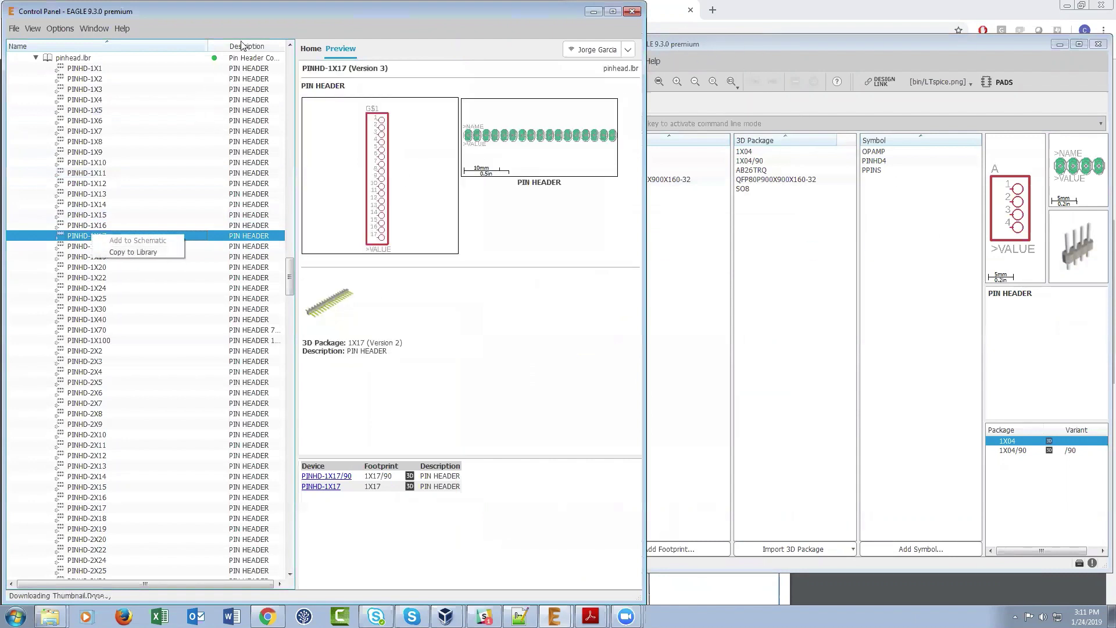
left_click(213, 47)
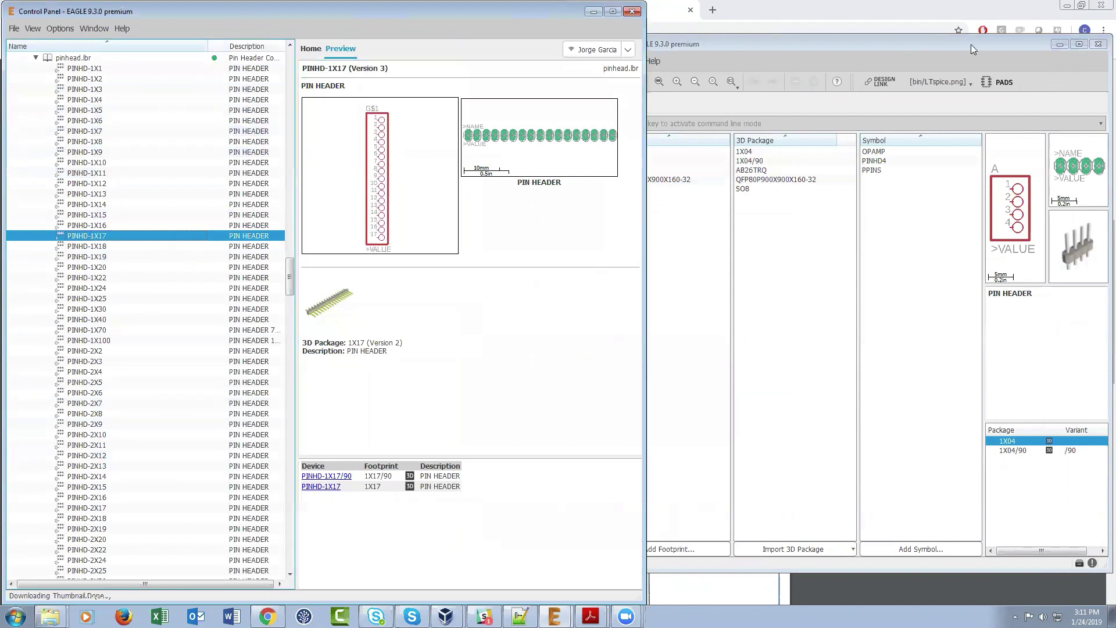
Minimize the managed library window and maximize the Control Panel
left_click(1059, 44)
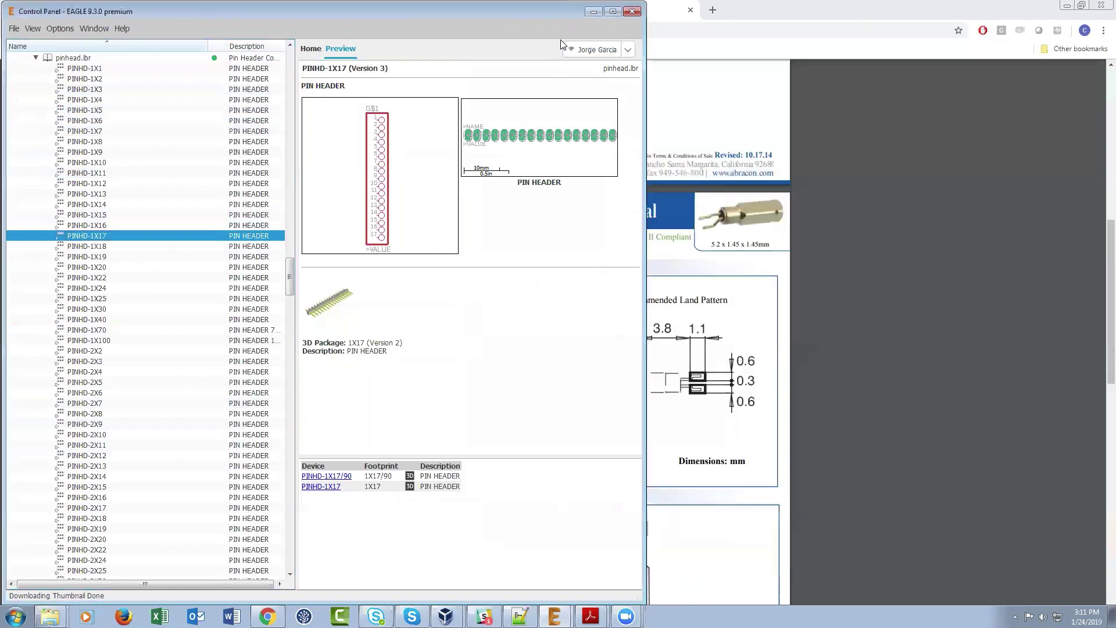
left_click(613, 12)
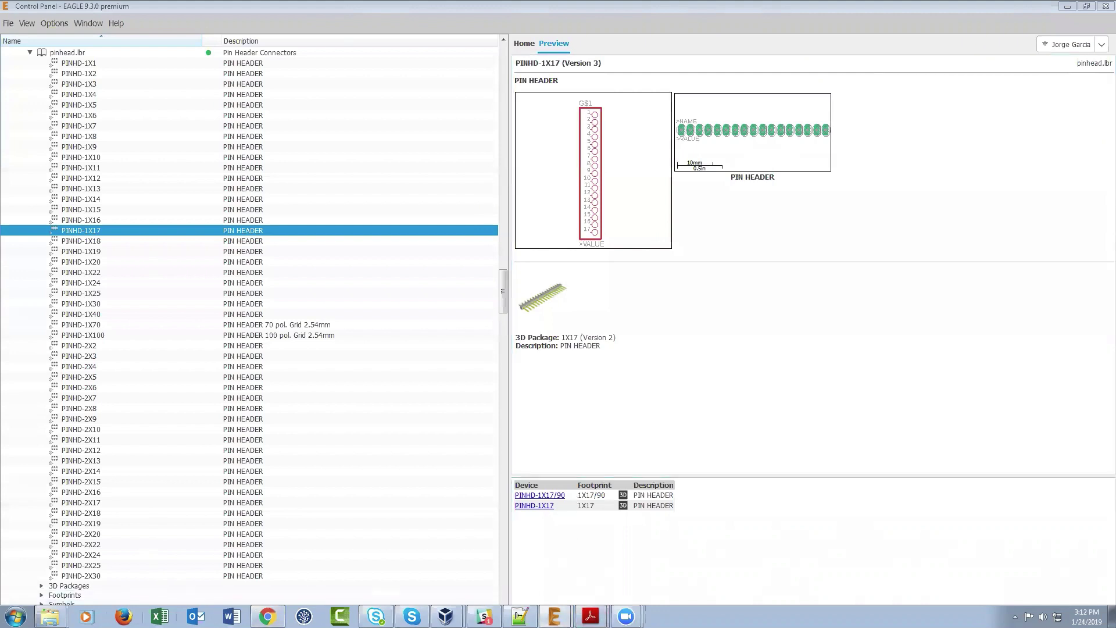
Switch to the AB26TRQ datasheet in Chrome and bring EAGLE's managed library window over it, moved toward the middle of the page
left_click(267, 616)
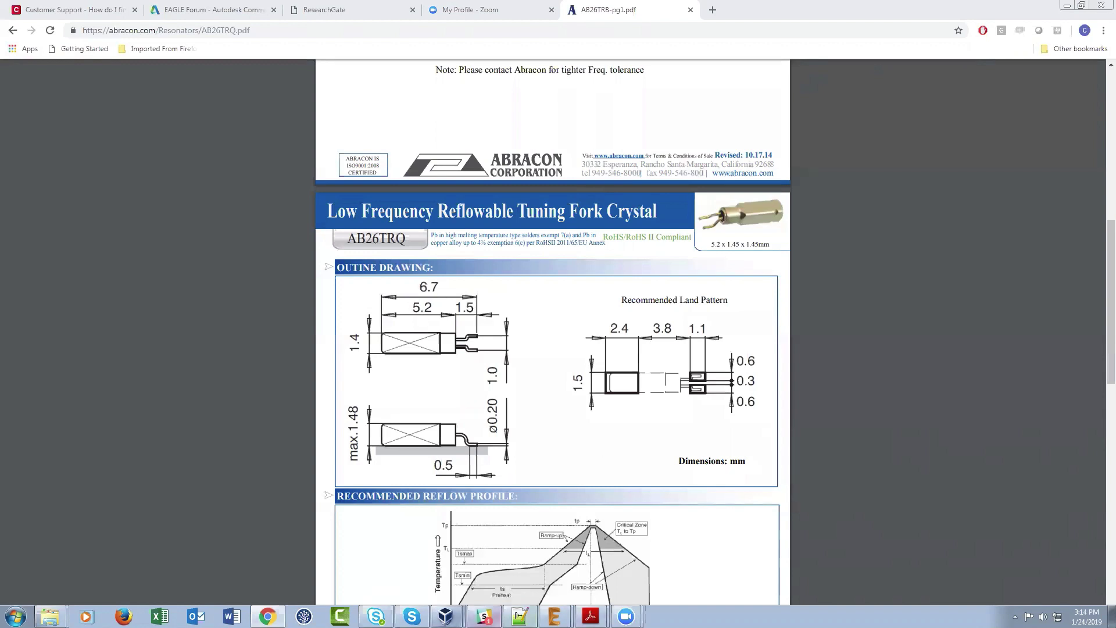
mouse_move(554, 616)
left_click(558, 588)
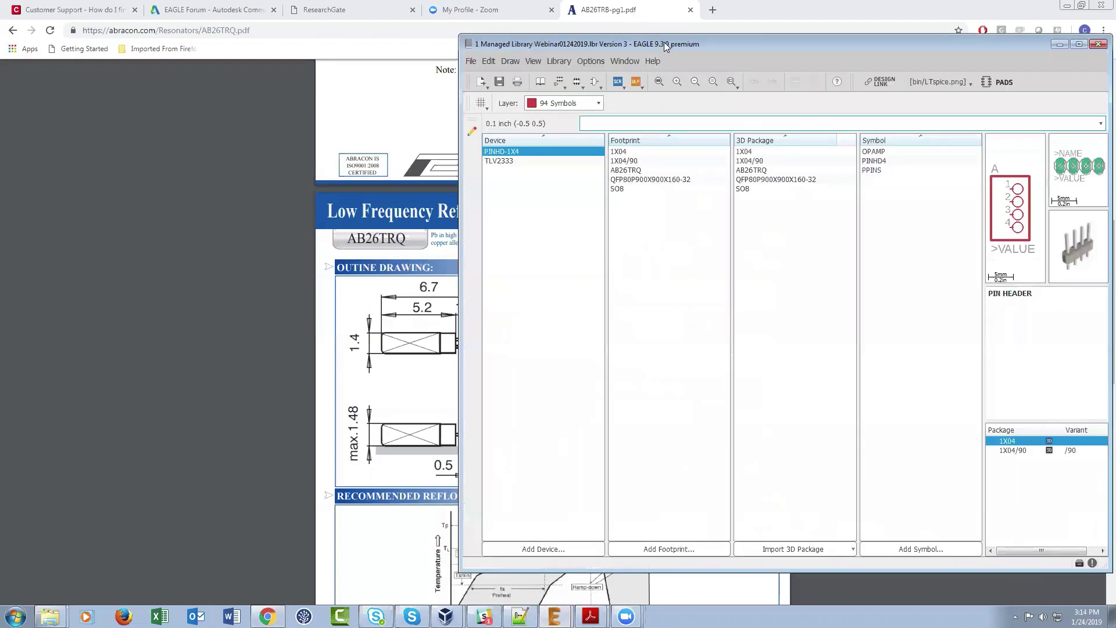
left_click_drag(666, 45, 350, 57)
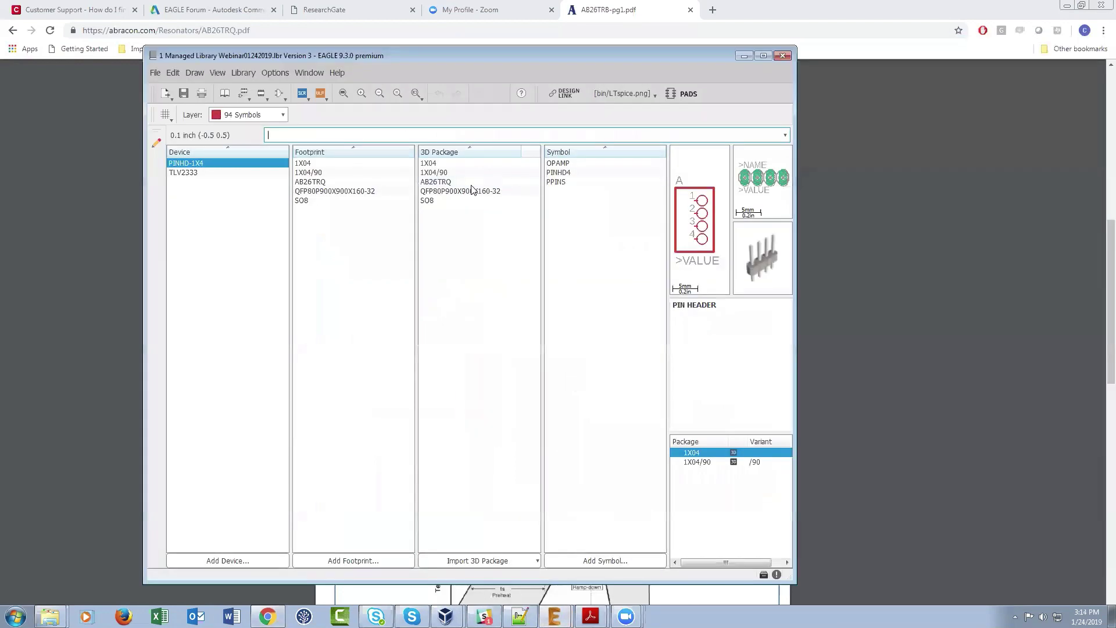
Open the AB26TRQ 3D package for editing, select its model and examine its placement on the footprint from several angles
double_click(435, 182)
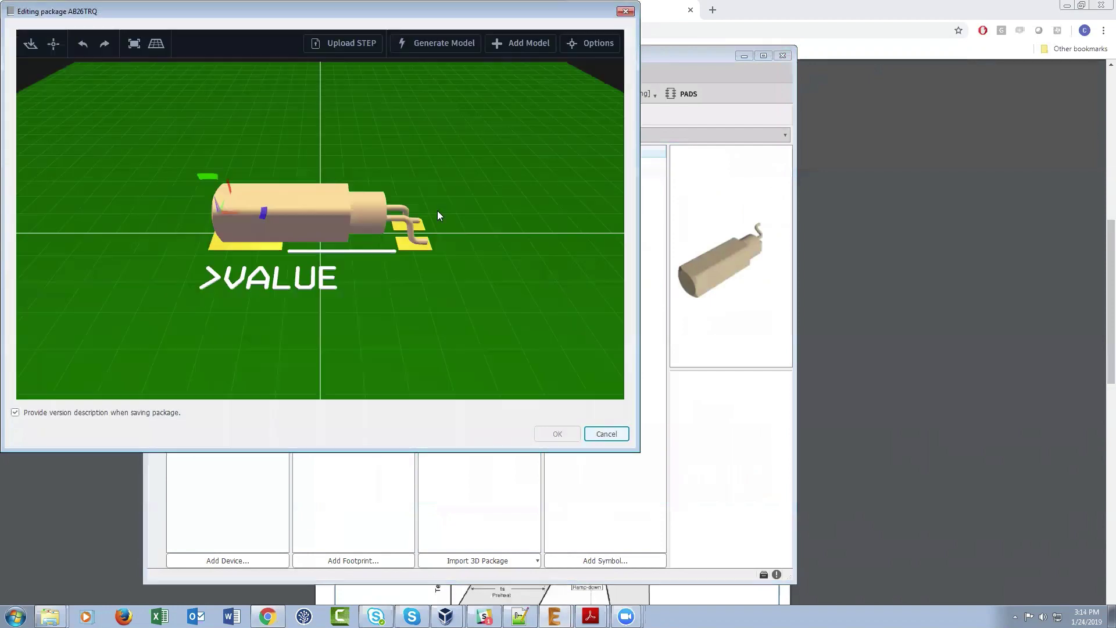
left_click(408, 221)
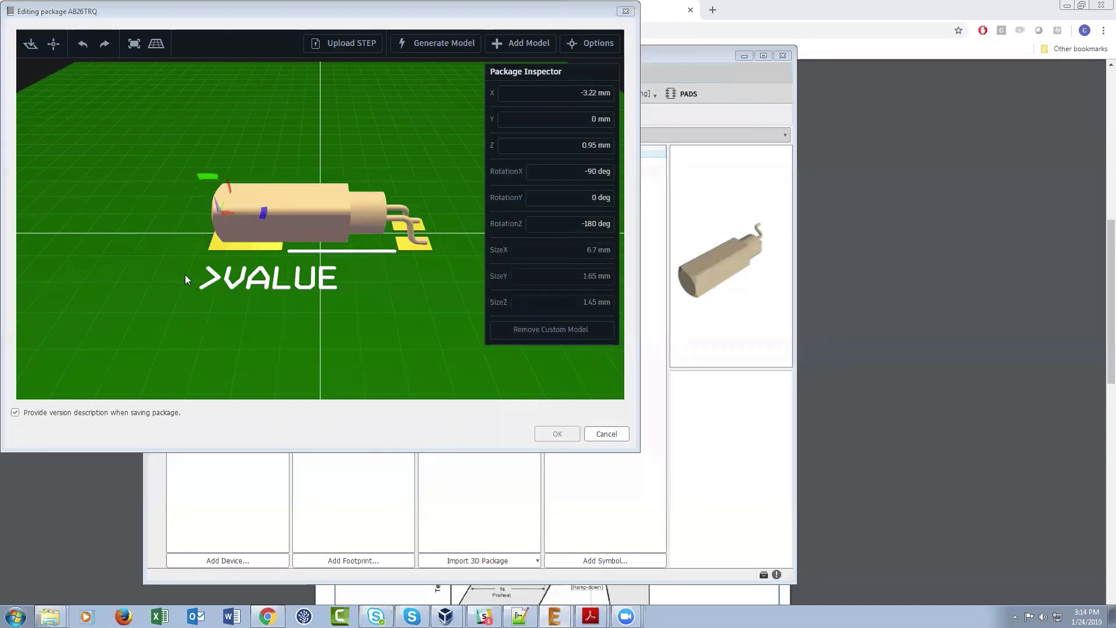
left_click_drag(185, 275, 247, 261)
left_click(248, 263)
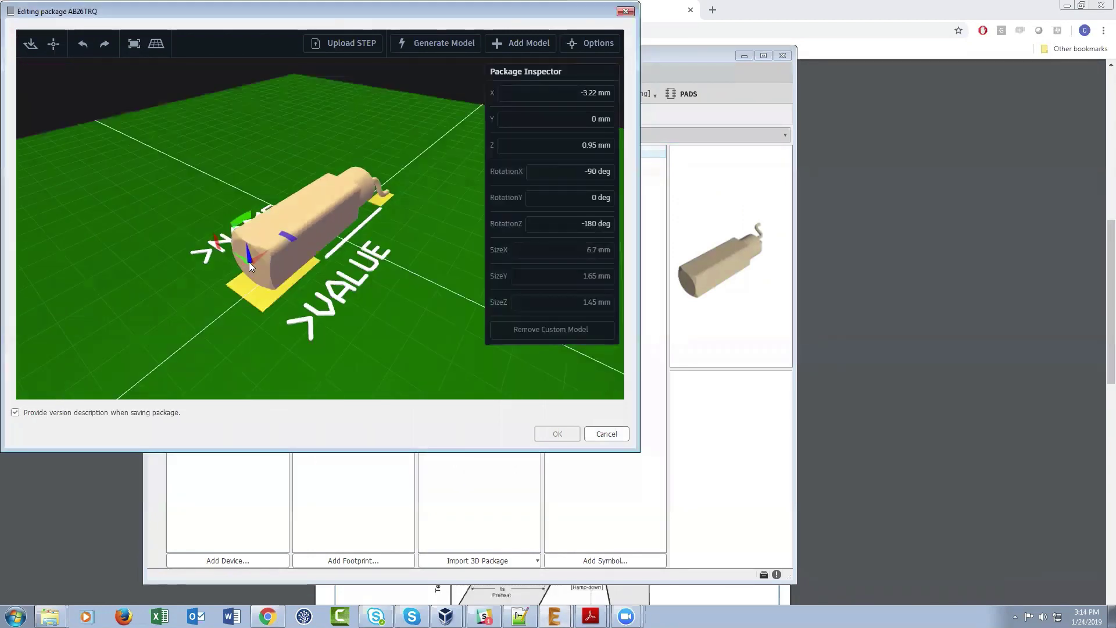
left_click_drag(399, 259, 316, 302)
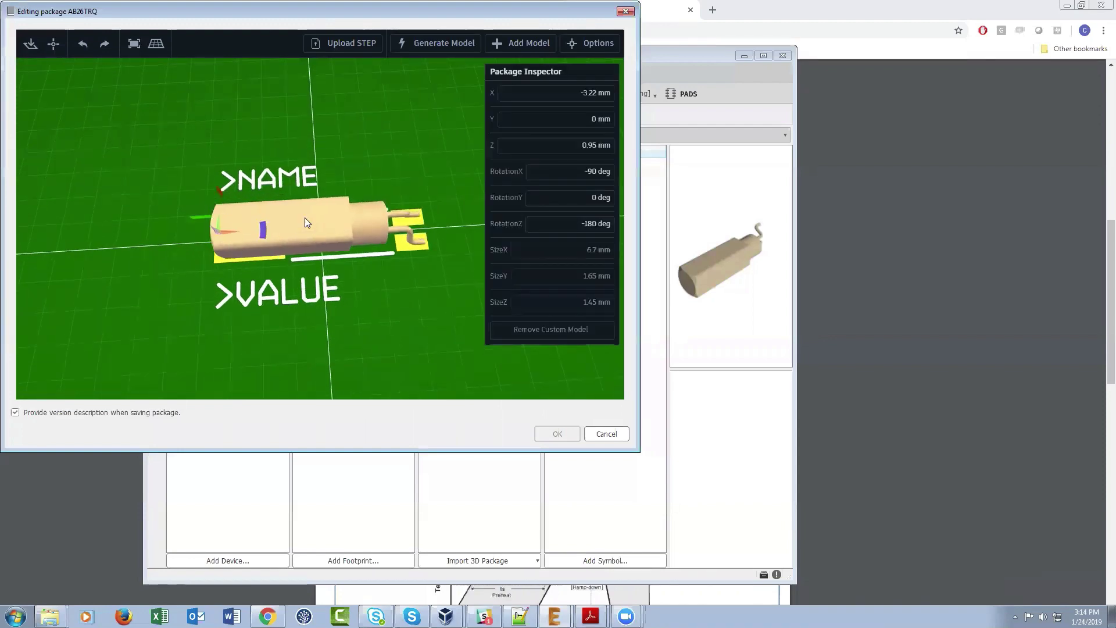
left_click(230, 226)
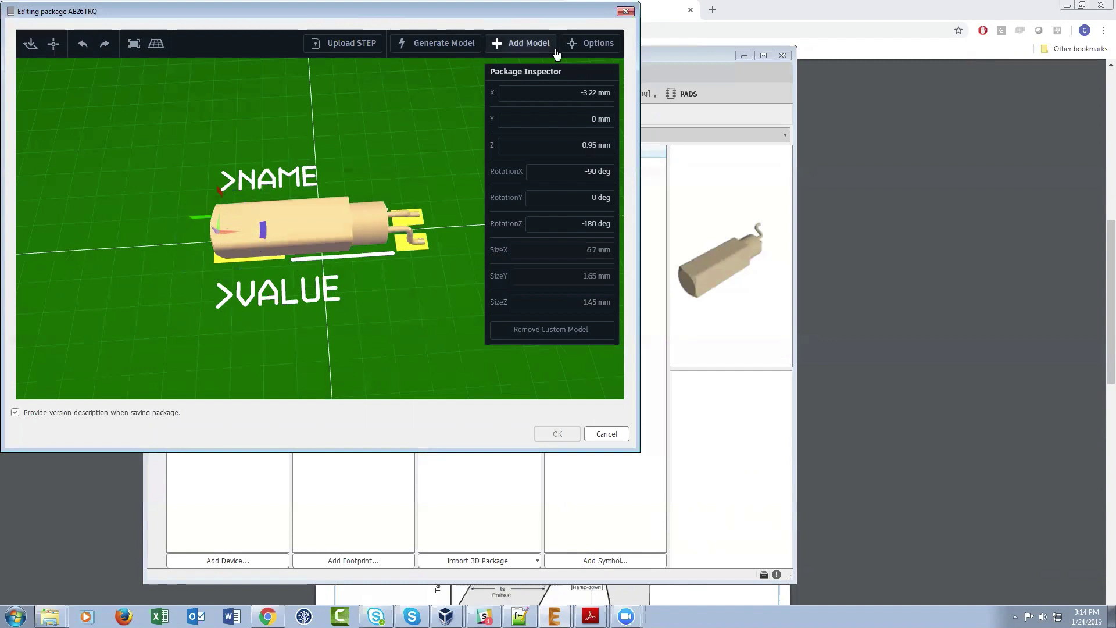
left_click_drag(277, 311, 170, 294)
left_click(348, 240)
scroll(340, 238, "down", 2)
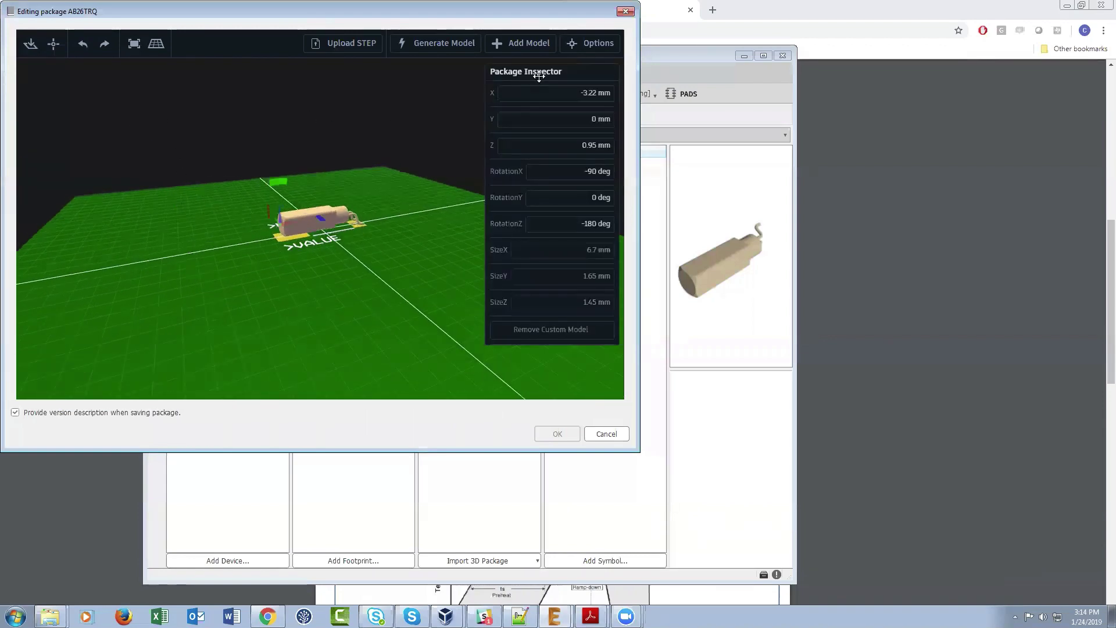
Show the 3D package editor's options for AB26TRQ and close the editor without saving
left_click(577, 47)
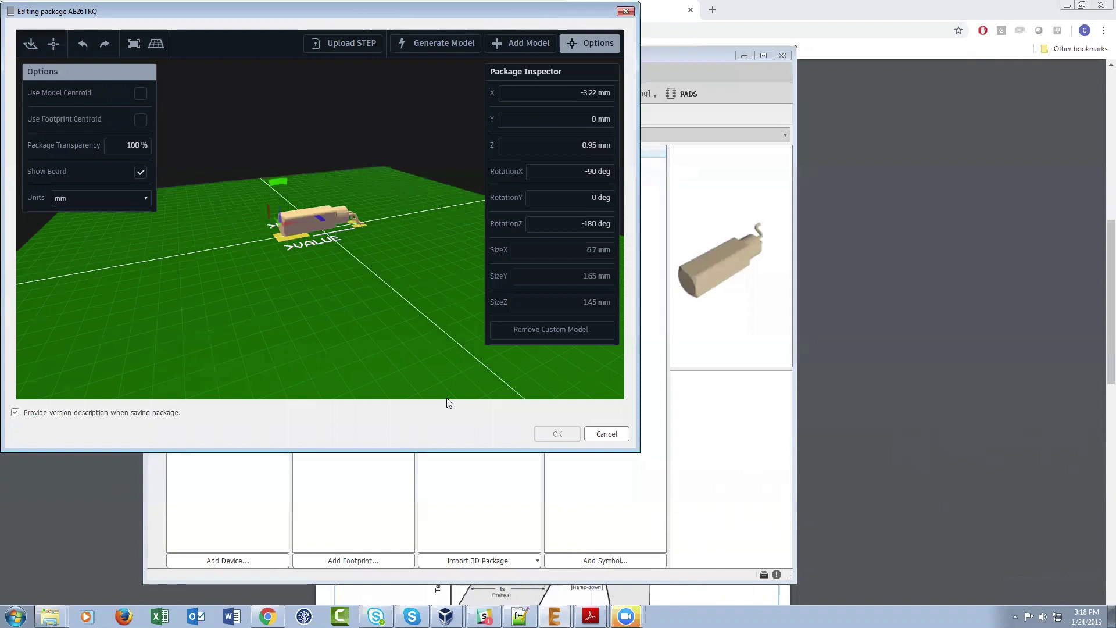
left_click(606, 439)
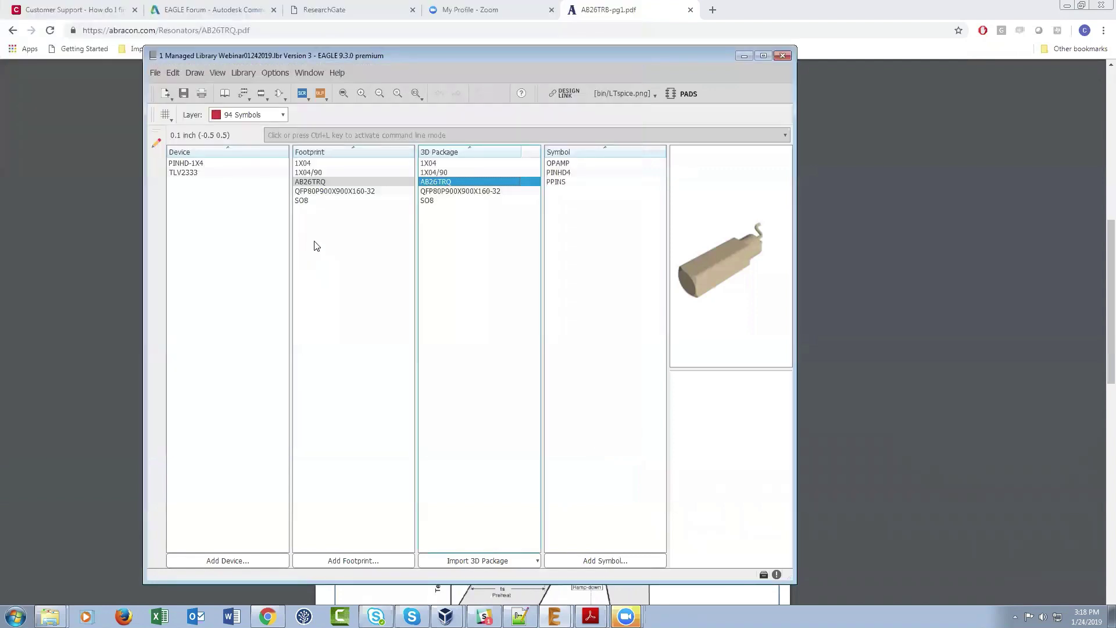